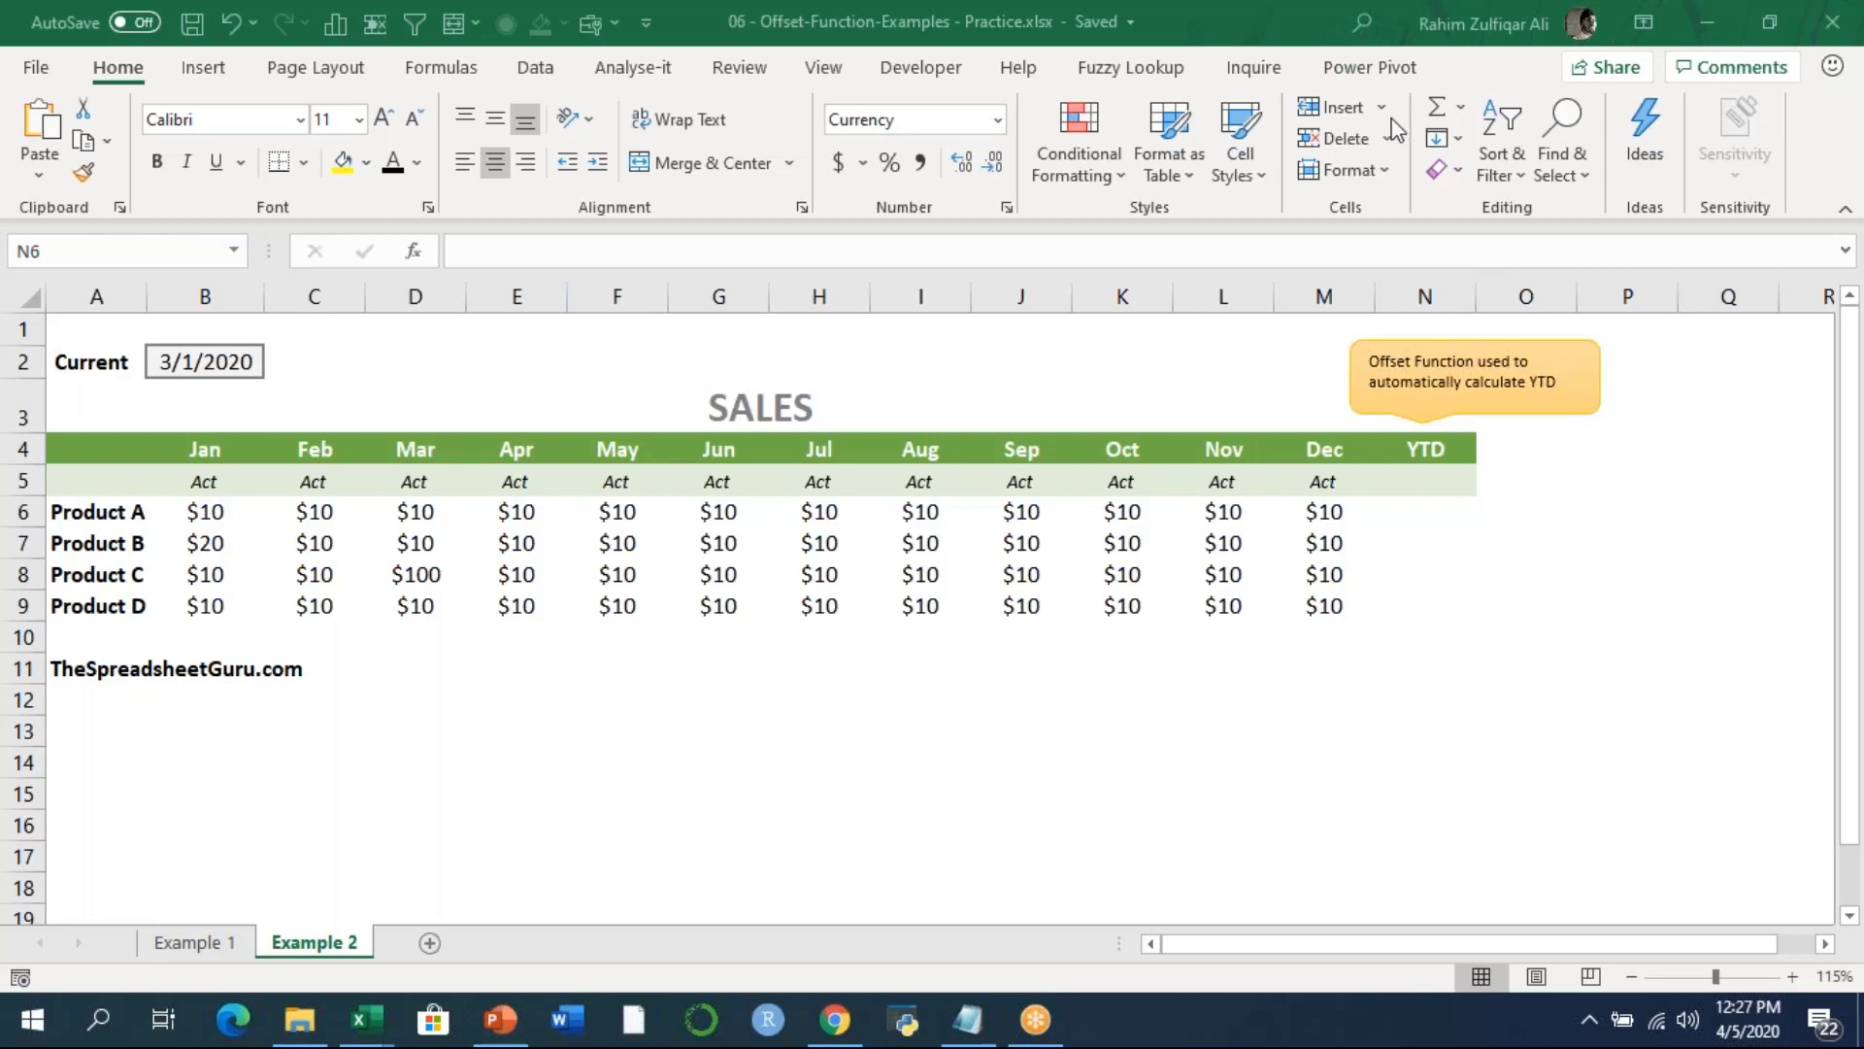
# Shade the YTD cells N6:N9 for Products A–D yellow.
pyautogui.click(1419, 517)
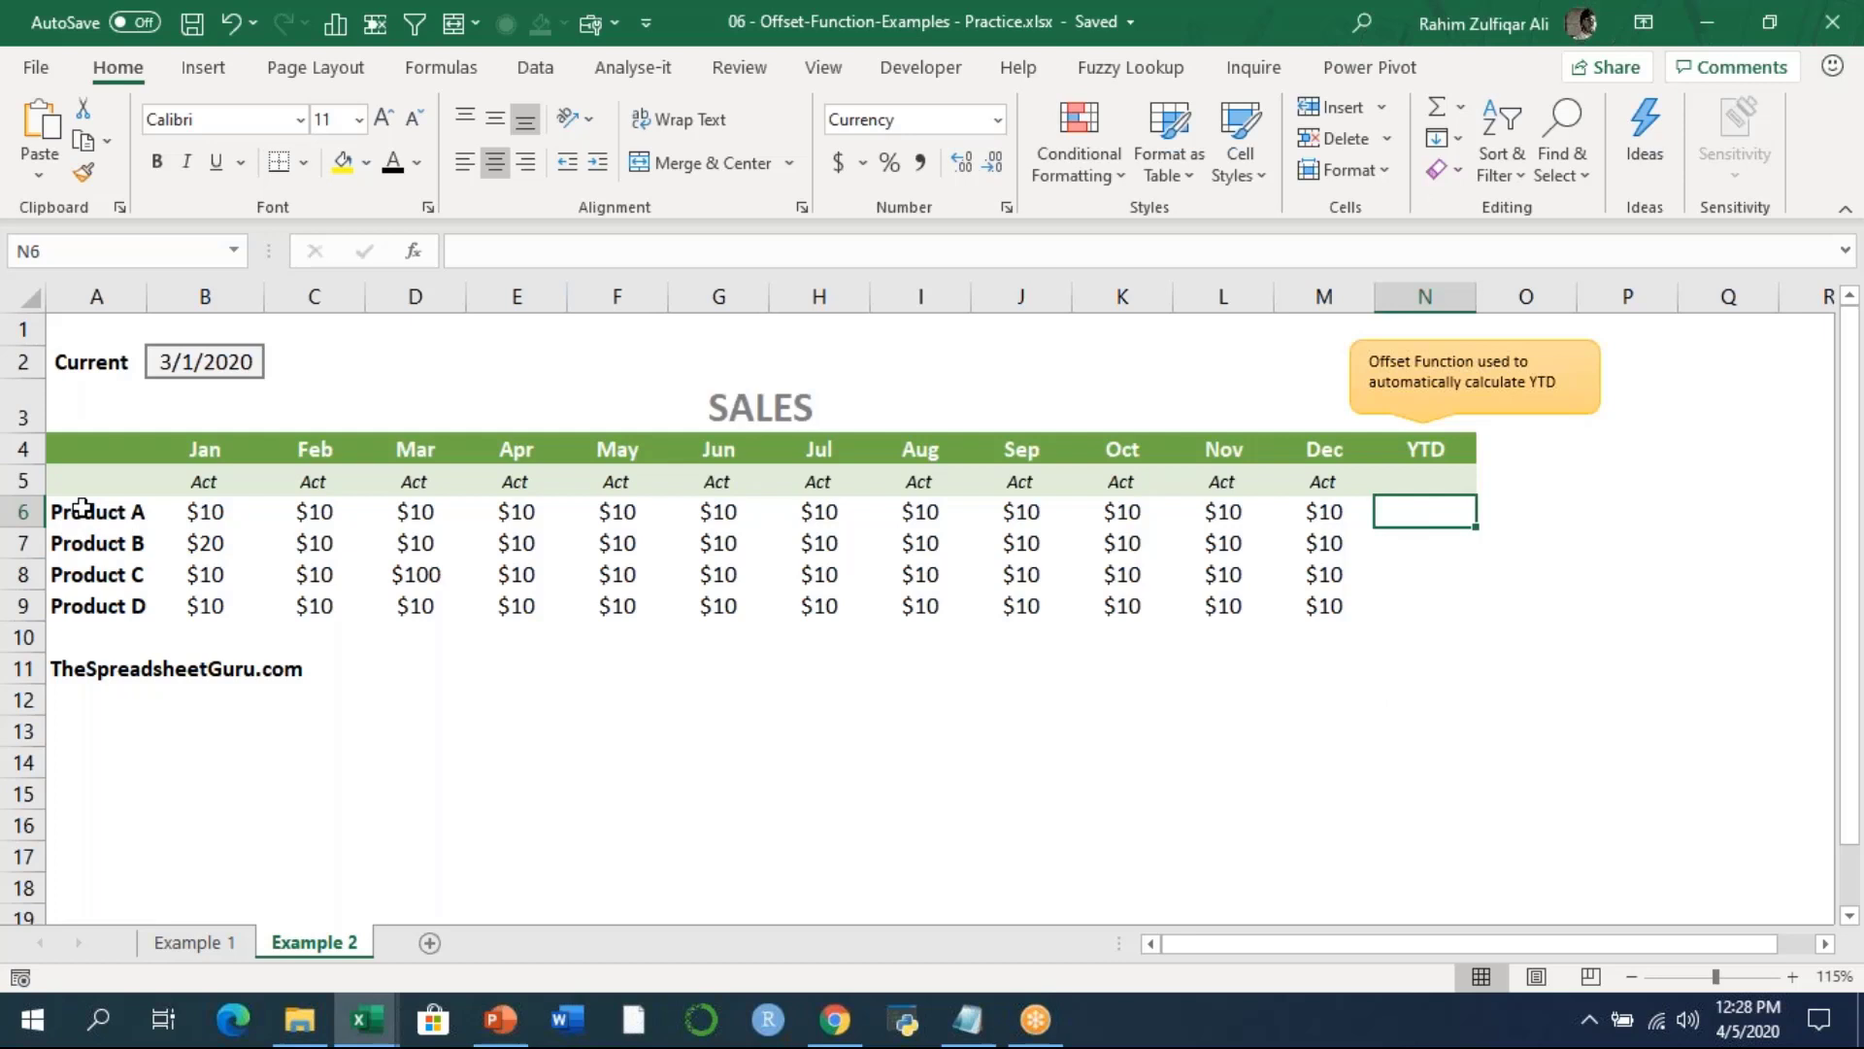
pyautogui.moveTo(59, 512); pyautogui.dragTo(131, 599)
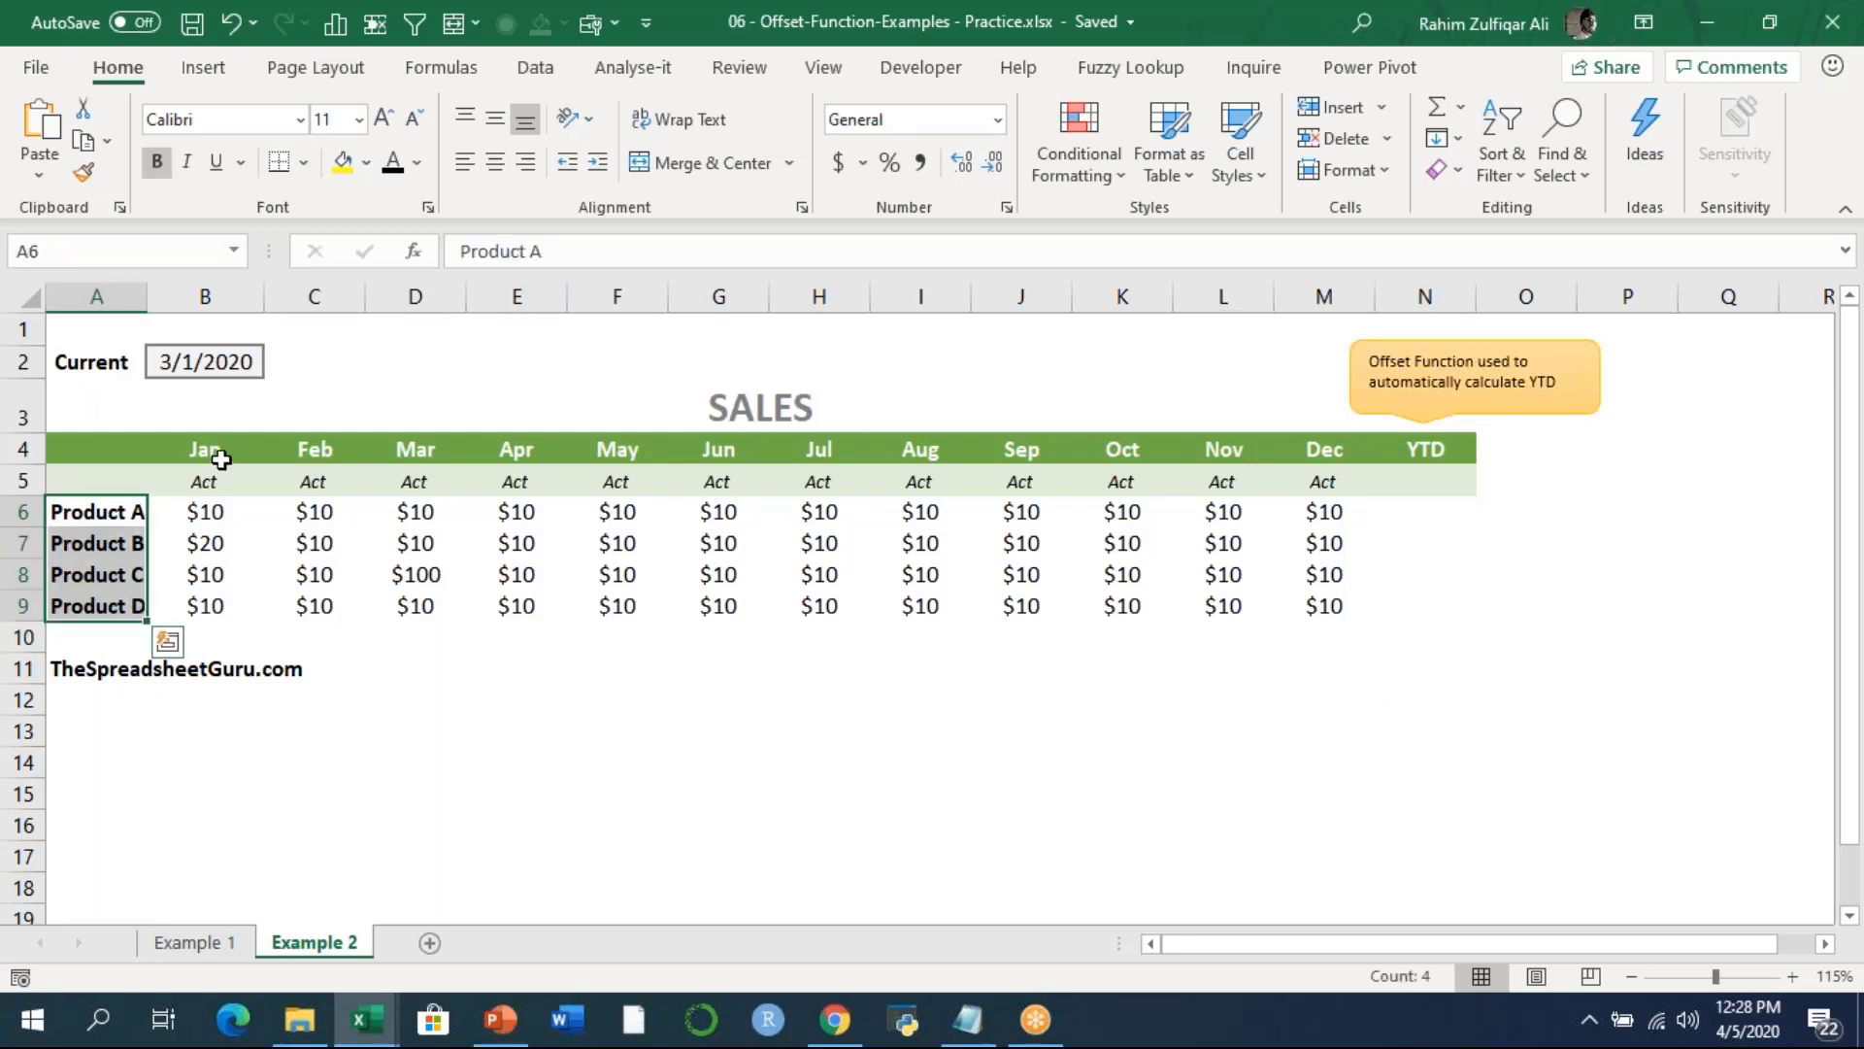
pyautogui.moveTo(217, 450); pyautogui.dragTo(1305, 609)
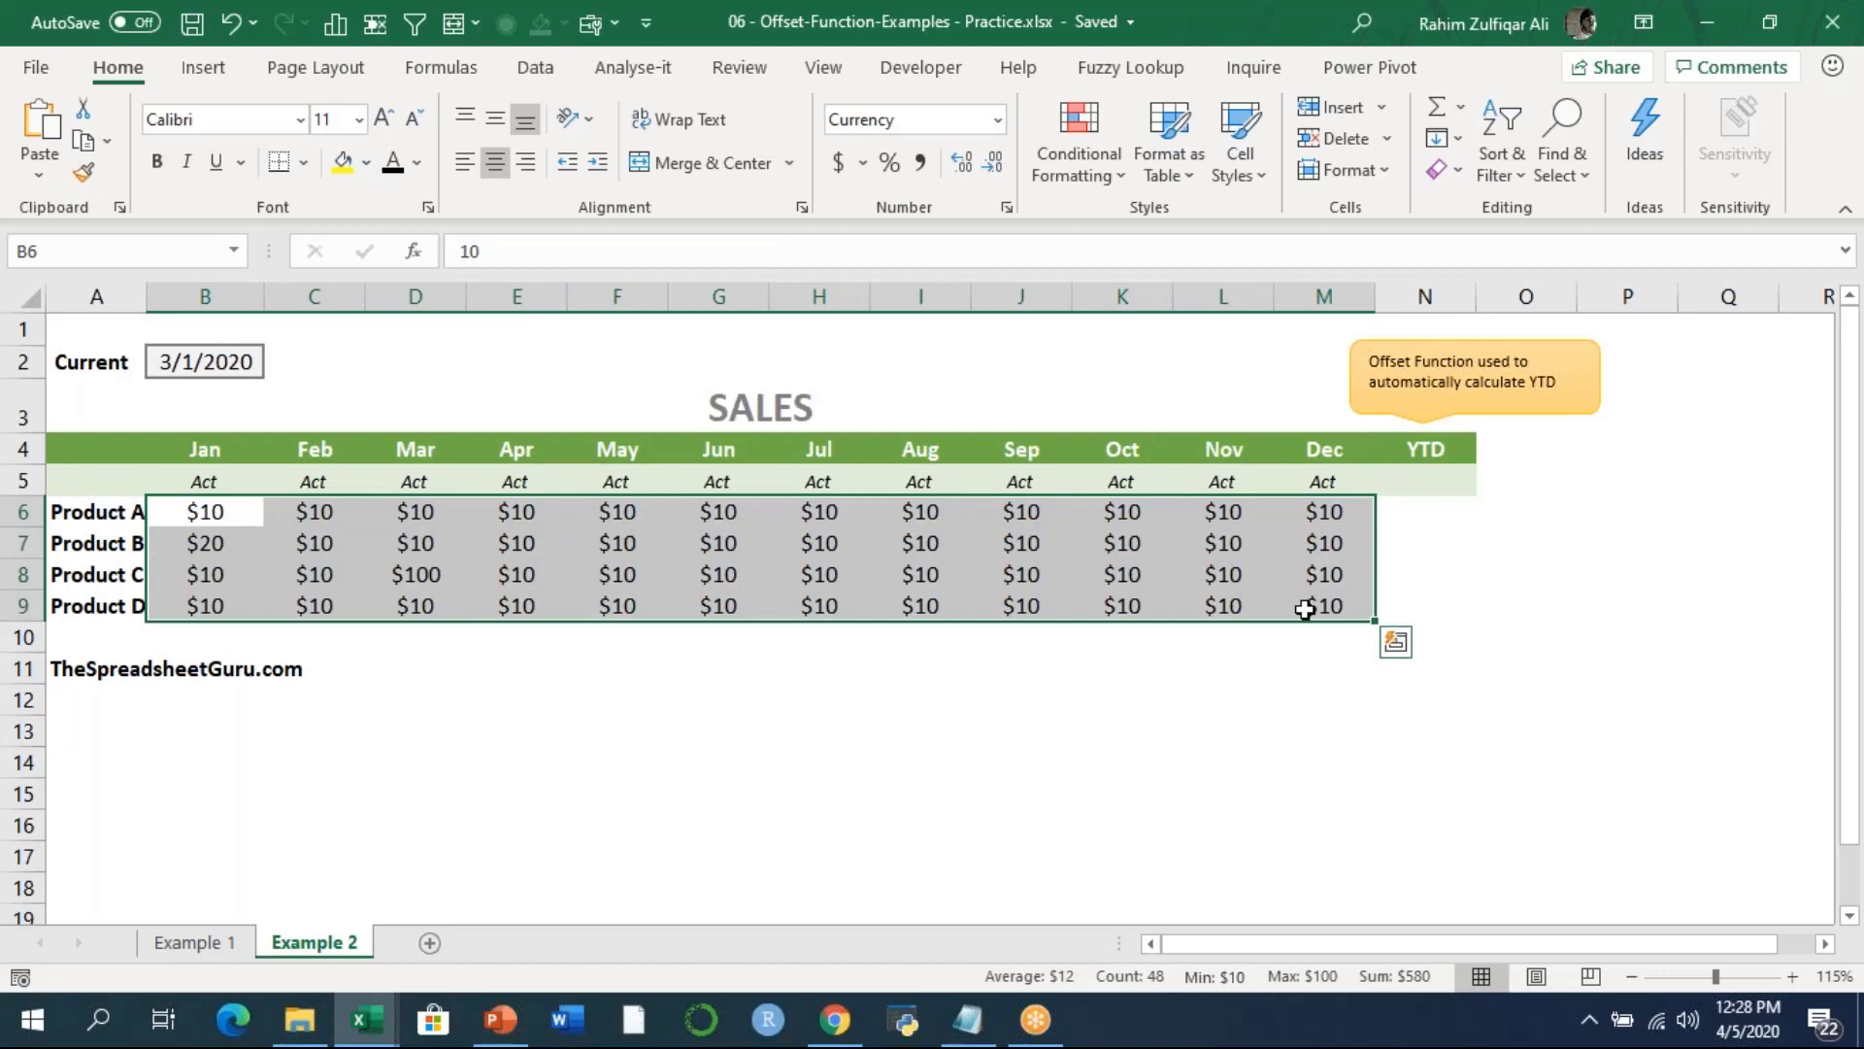
pyautogui.press('Right')
pyautogui.press('Right')
pyautogui.press('Right')
pyautogui.press('Right')
pyautogui.press('Right')
pyautogui.press('Right')
pyautogui.press('Right')
pyautogui.press('Right')
pyautogui.press('Right')
pyautogui.press('Right')
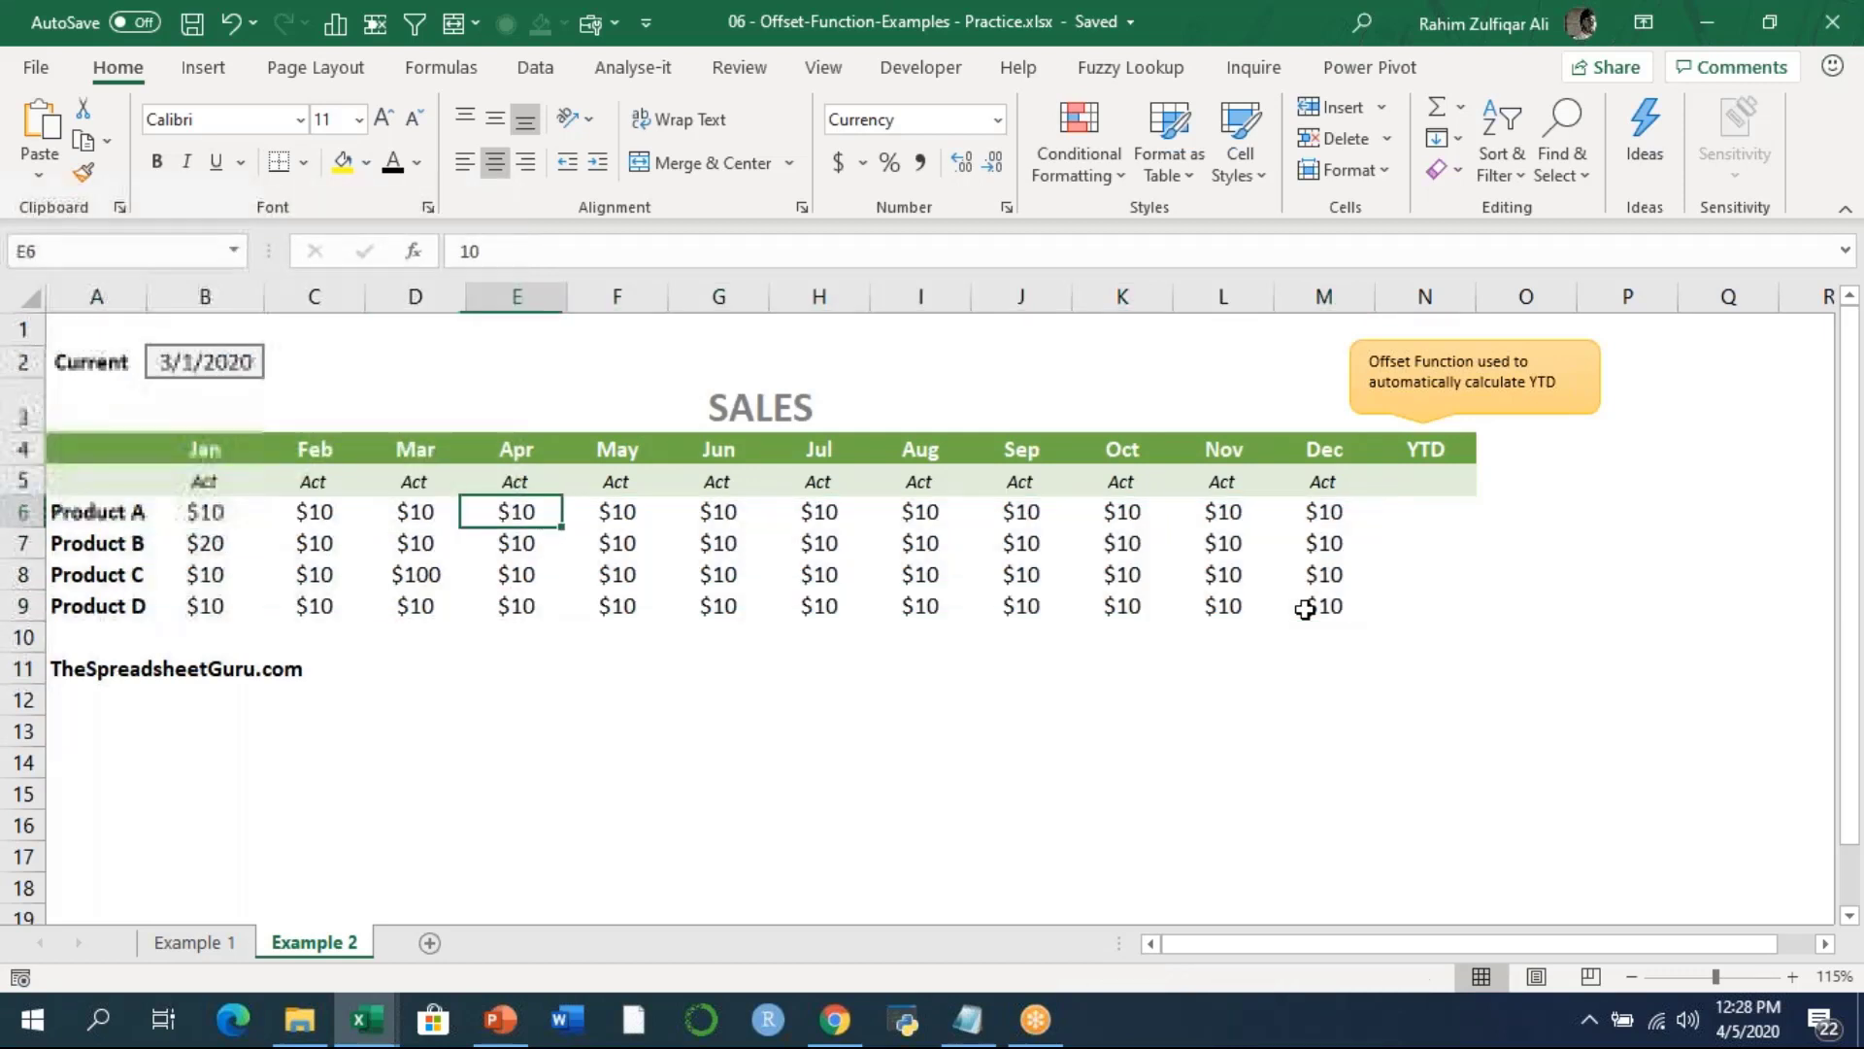
pyautogui.press('Right')
pyautogui.press('Right')
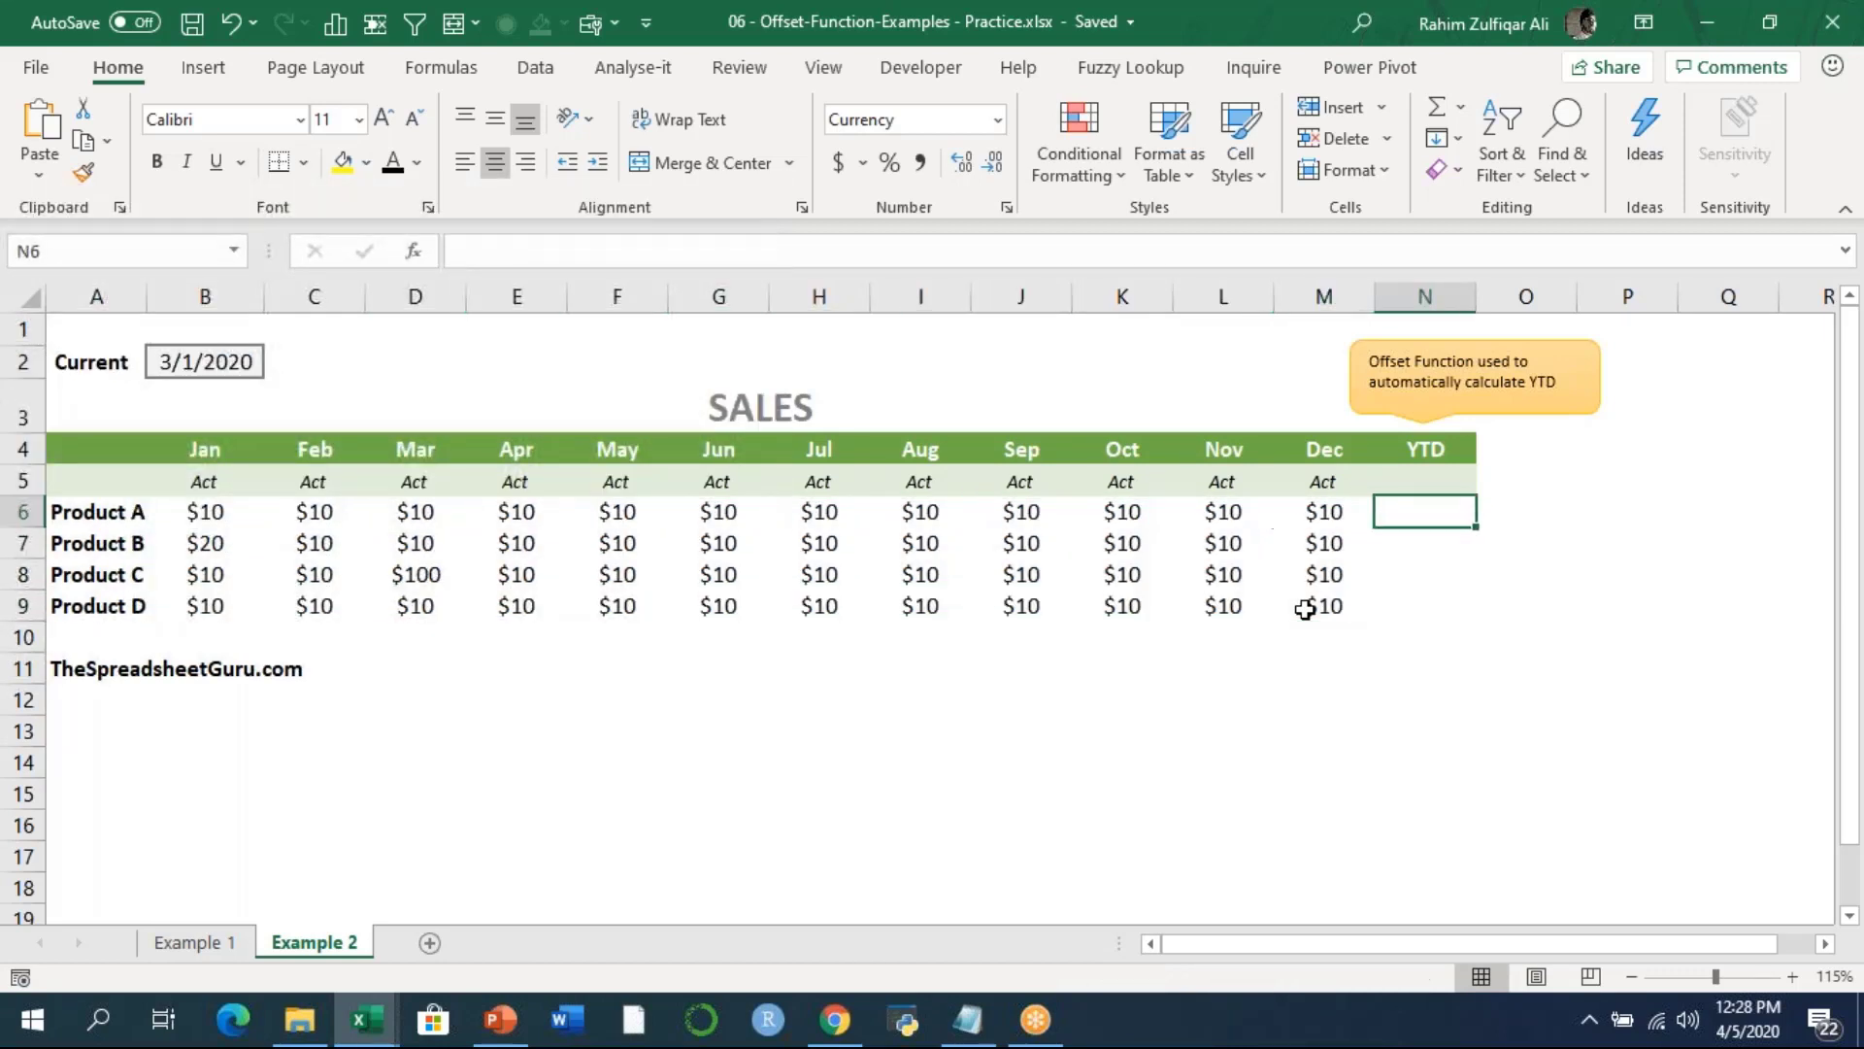
pyautogui.hotkey('shift', 'Down')
pyautogui.hotkey('shift', 'Down')
pyautogui.hotkey('shift', 'Down')
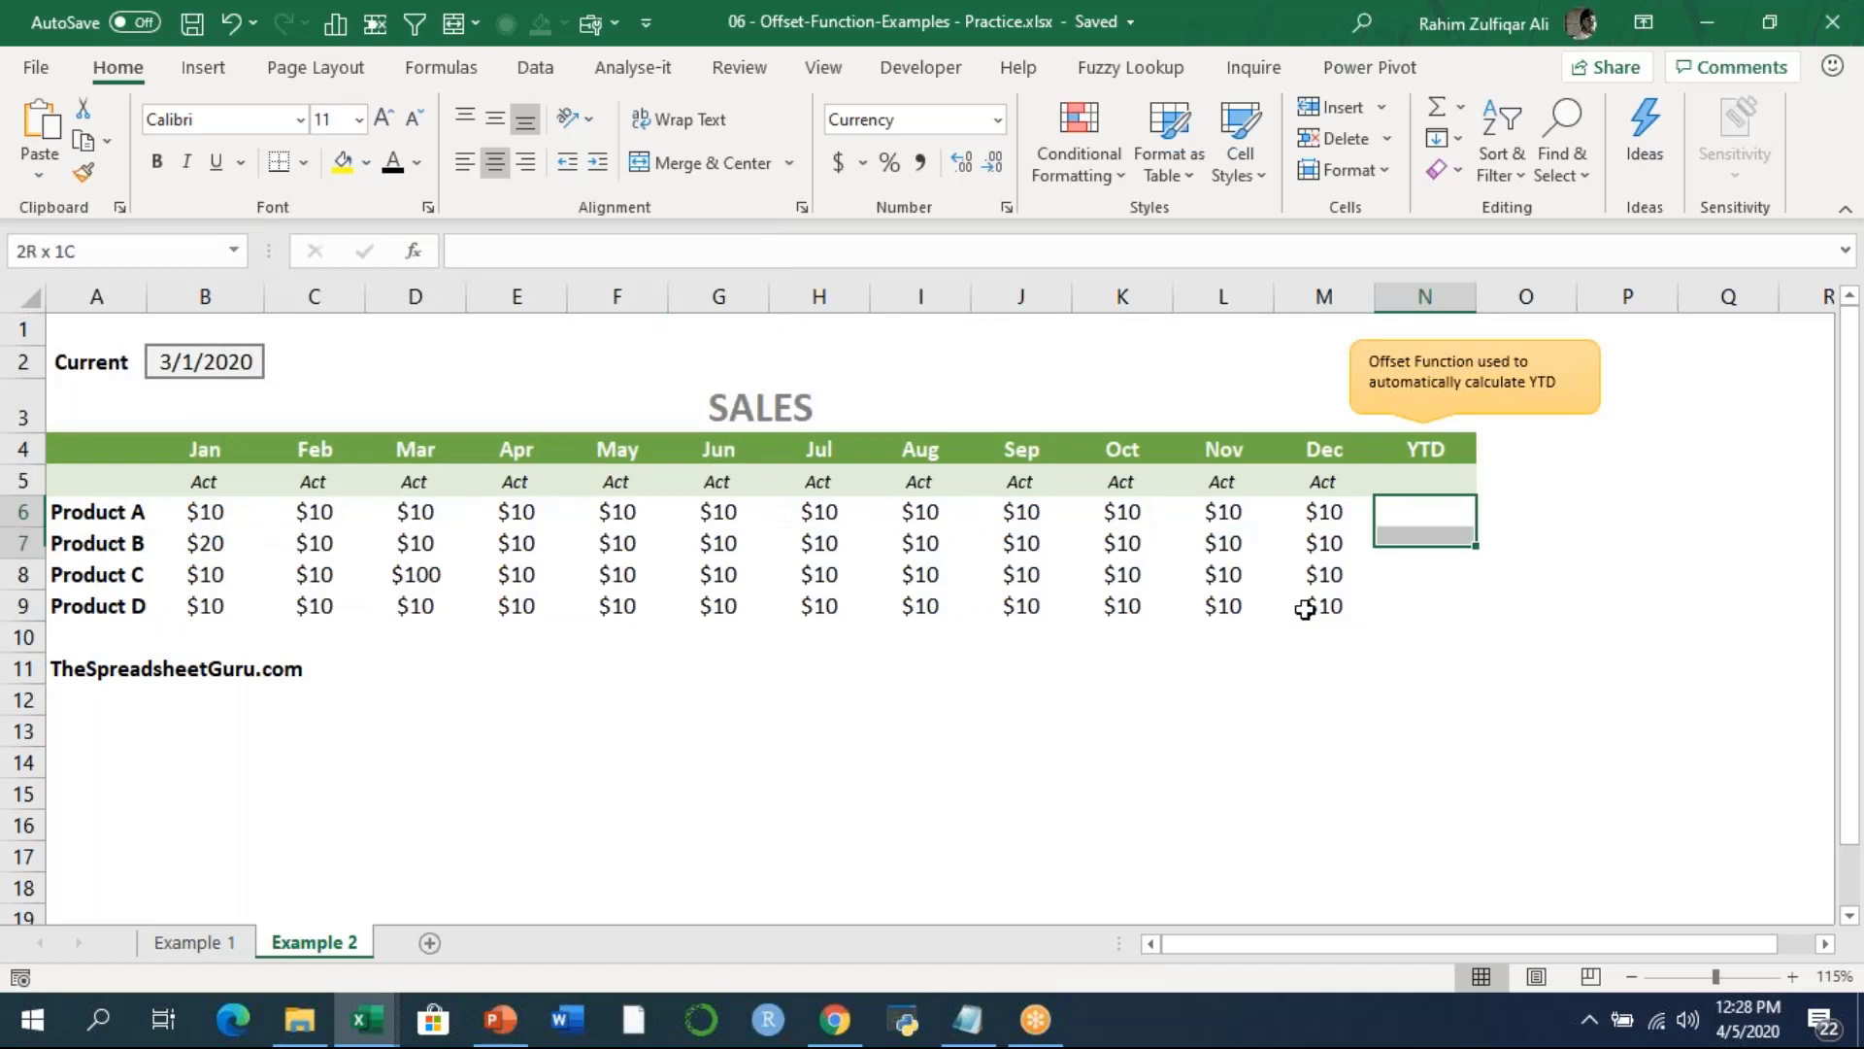
pyautogui.click(342, 160)
# Add the note 'year to date' in O4 beside the YTD header.
pyautogui.click(1532, 450)
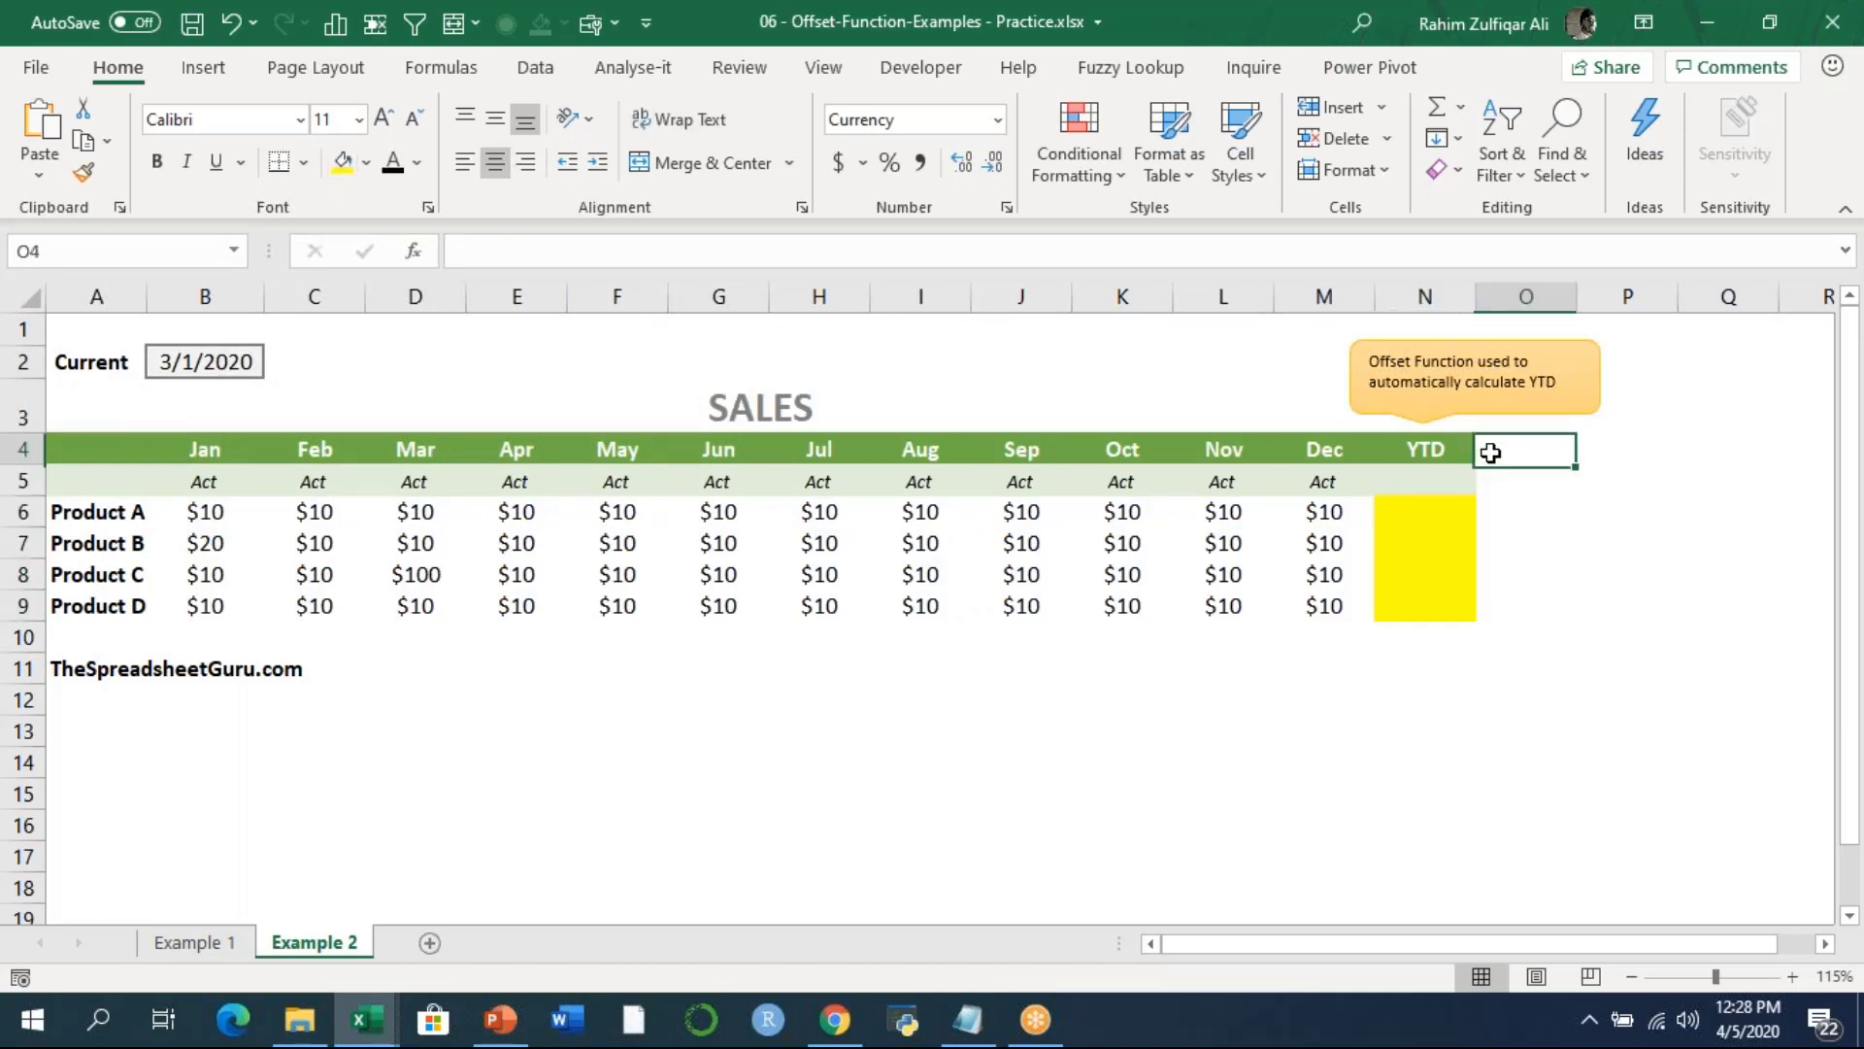
pyautogui.write('year to')
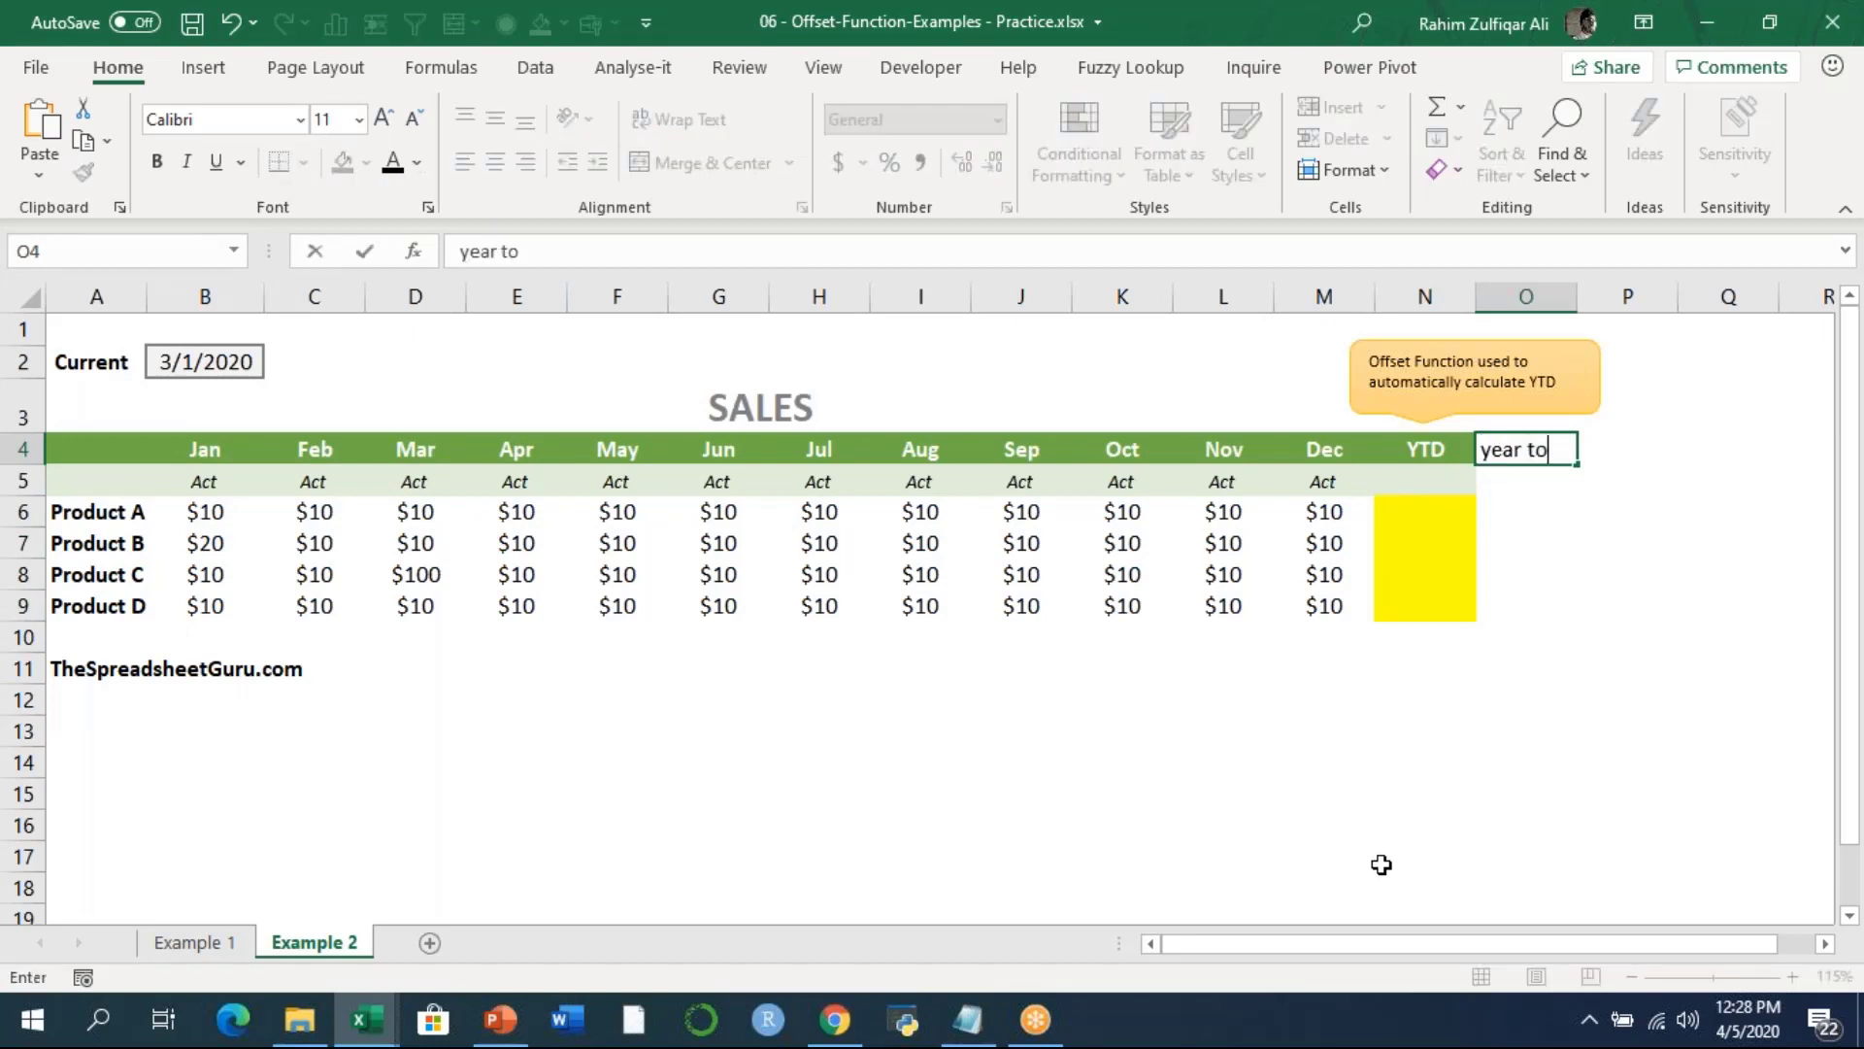
pyautogui.write(' date')
pyautogui.press('Return')
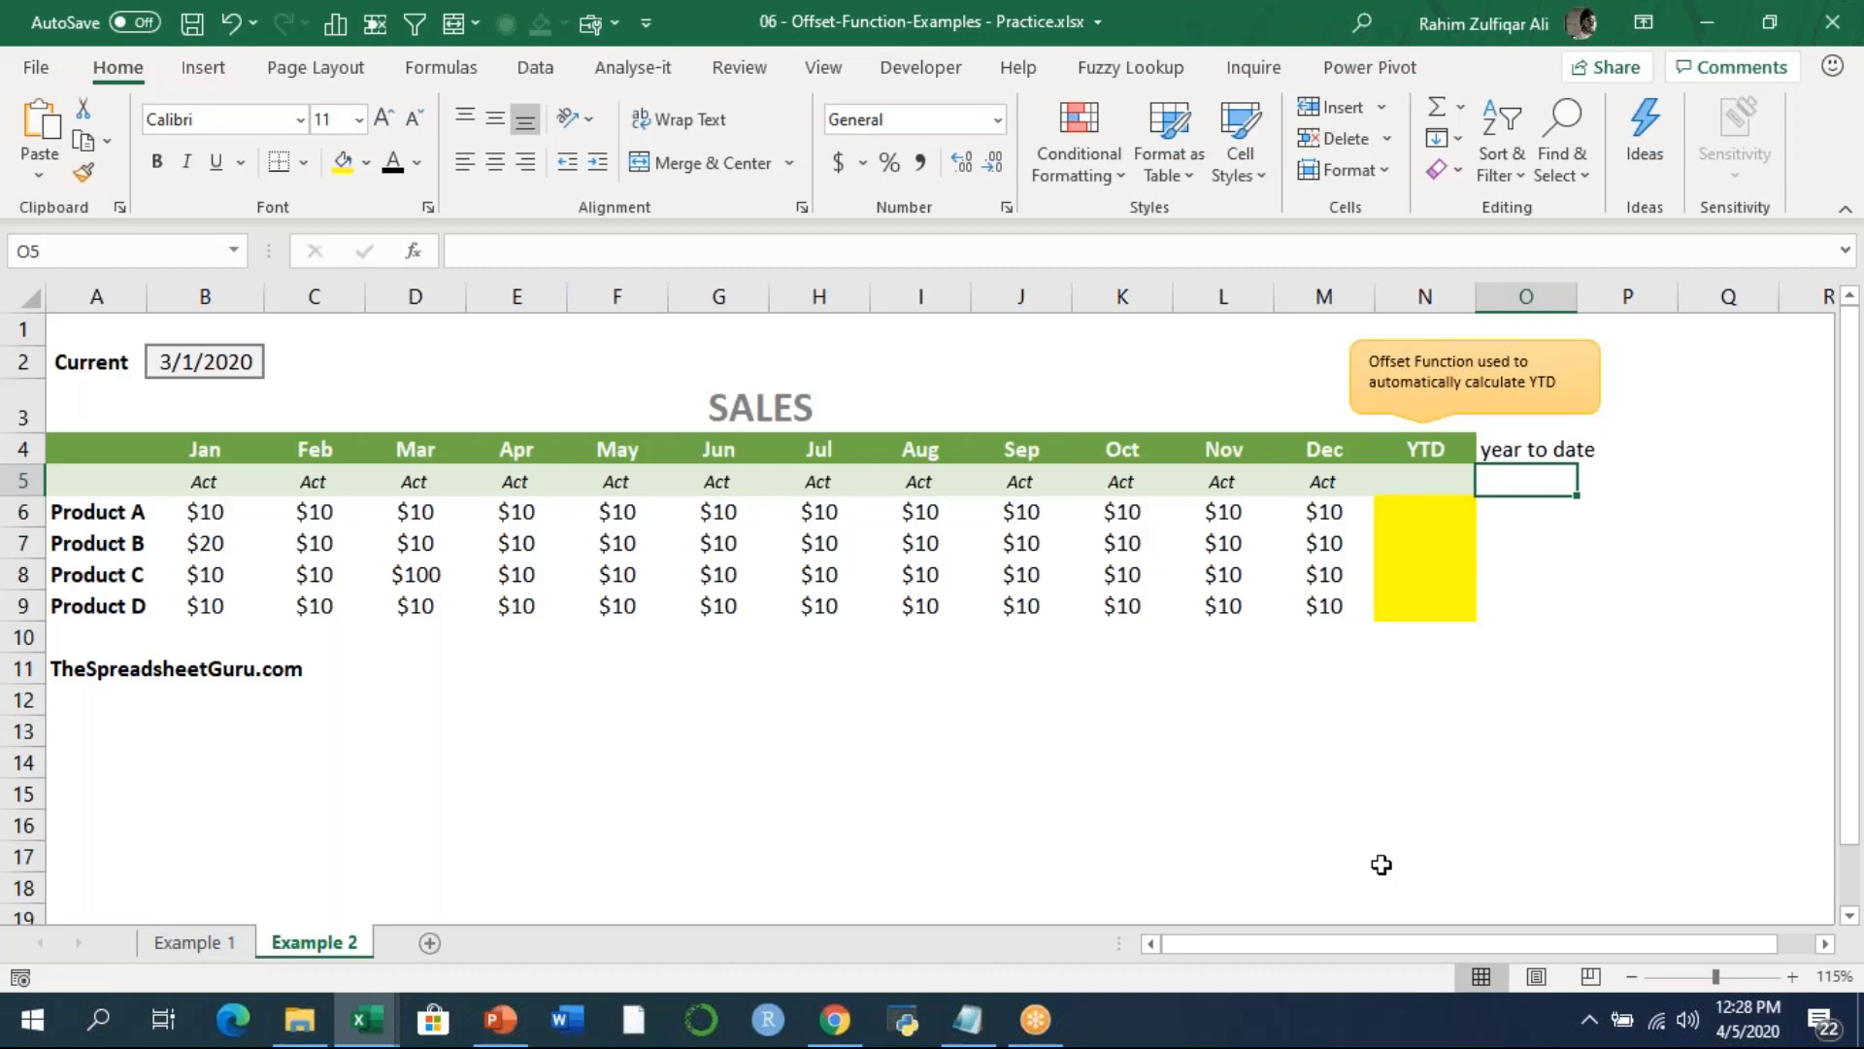
pyautogui.click(1419, 510)
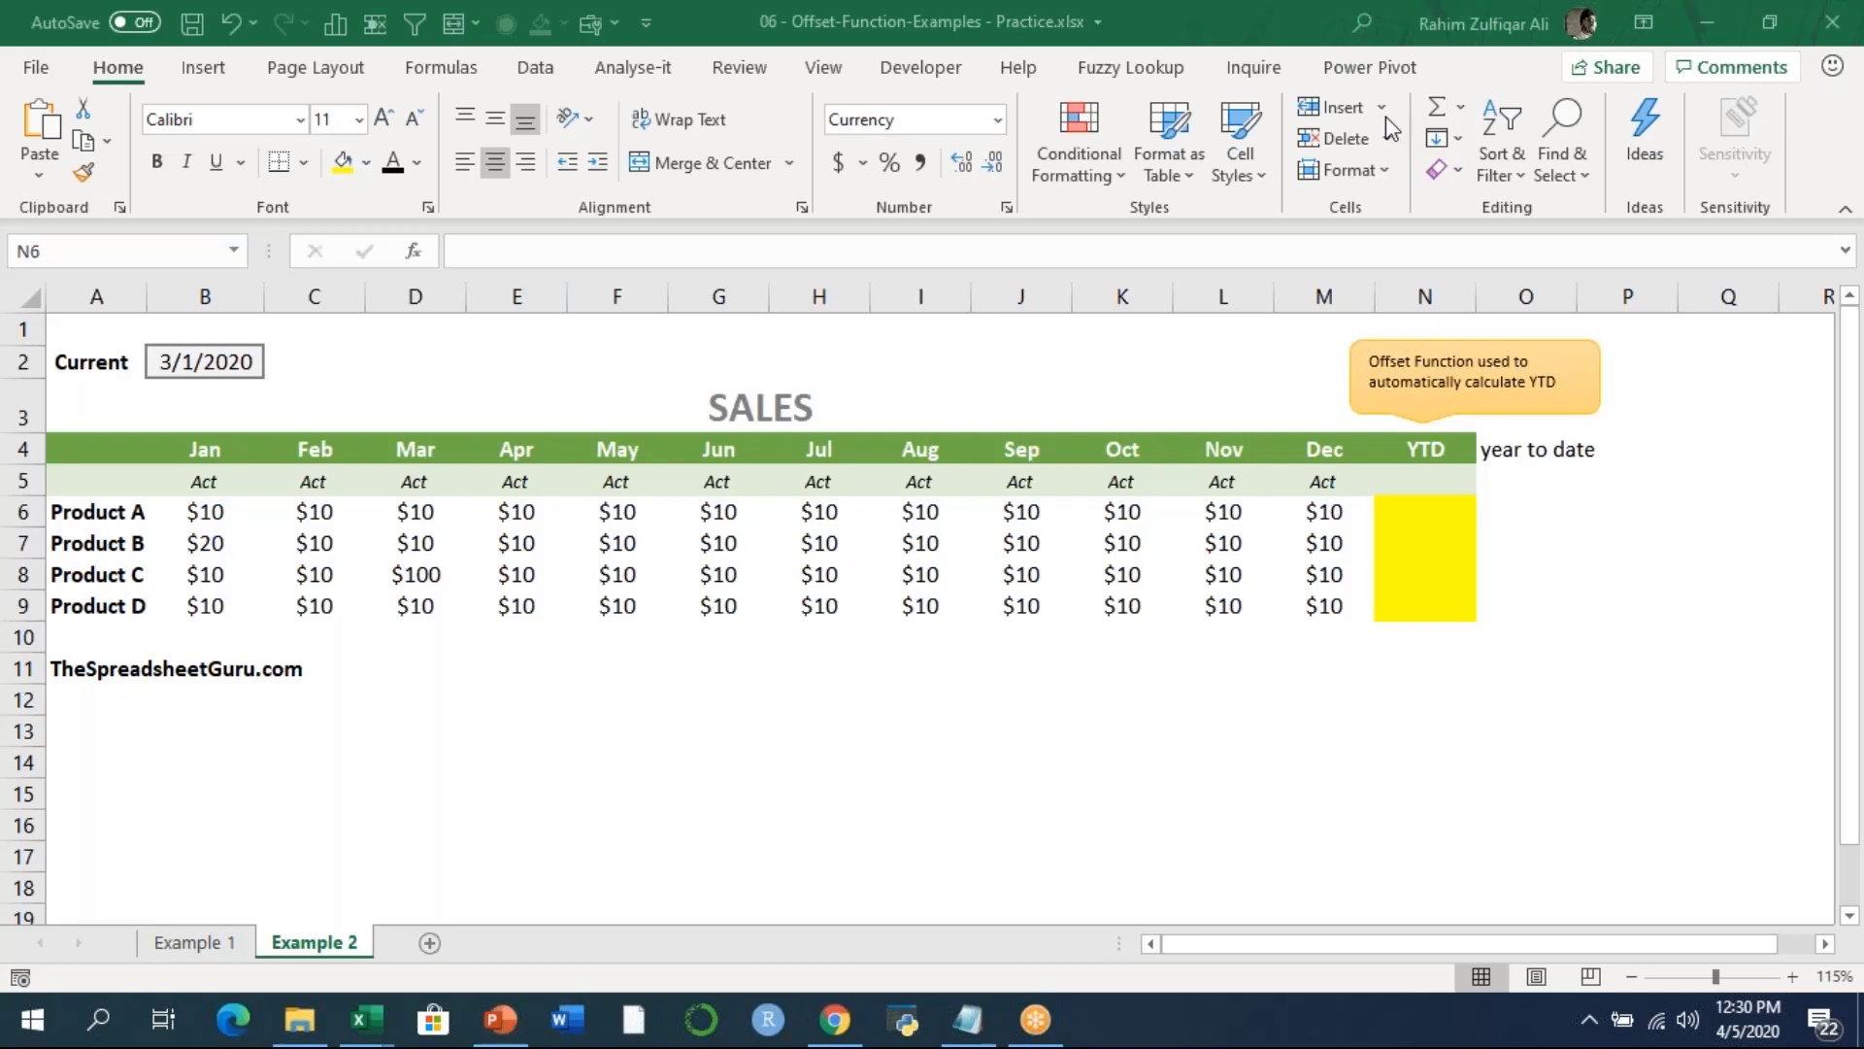
# Enter =SUM(B6:M6) in N6 to total Product A's Jan–Dec sales.
pyautogui.click(1429, 514)
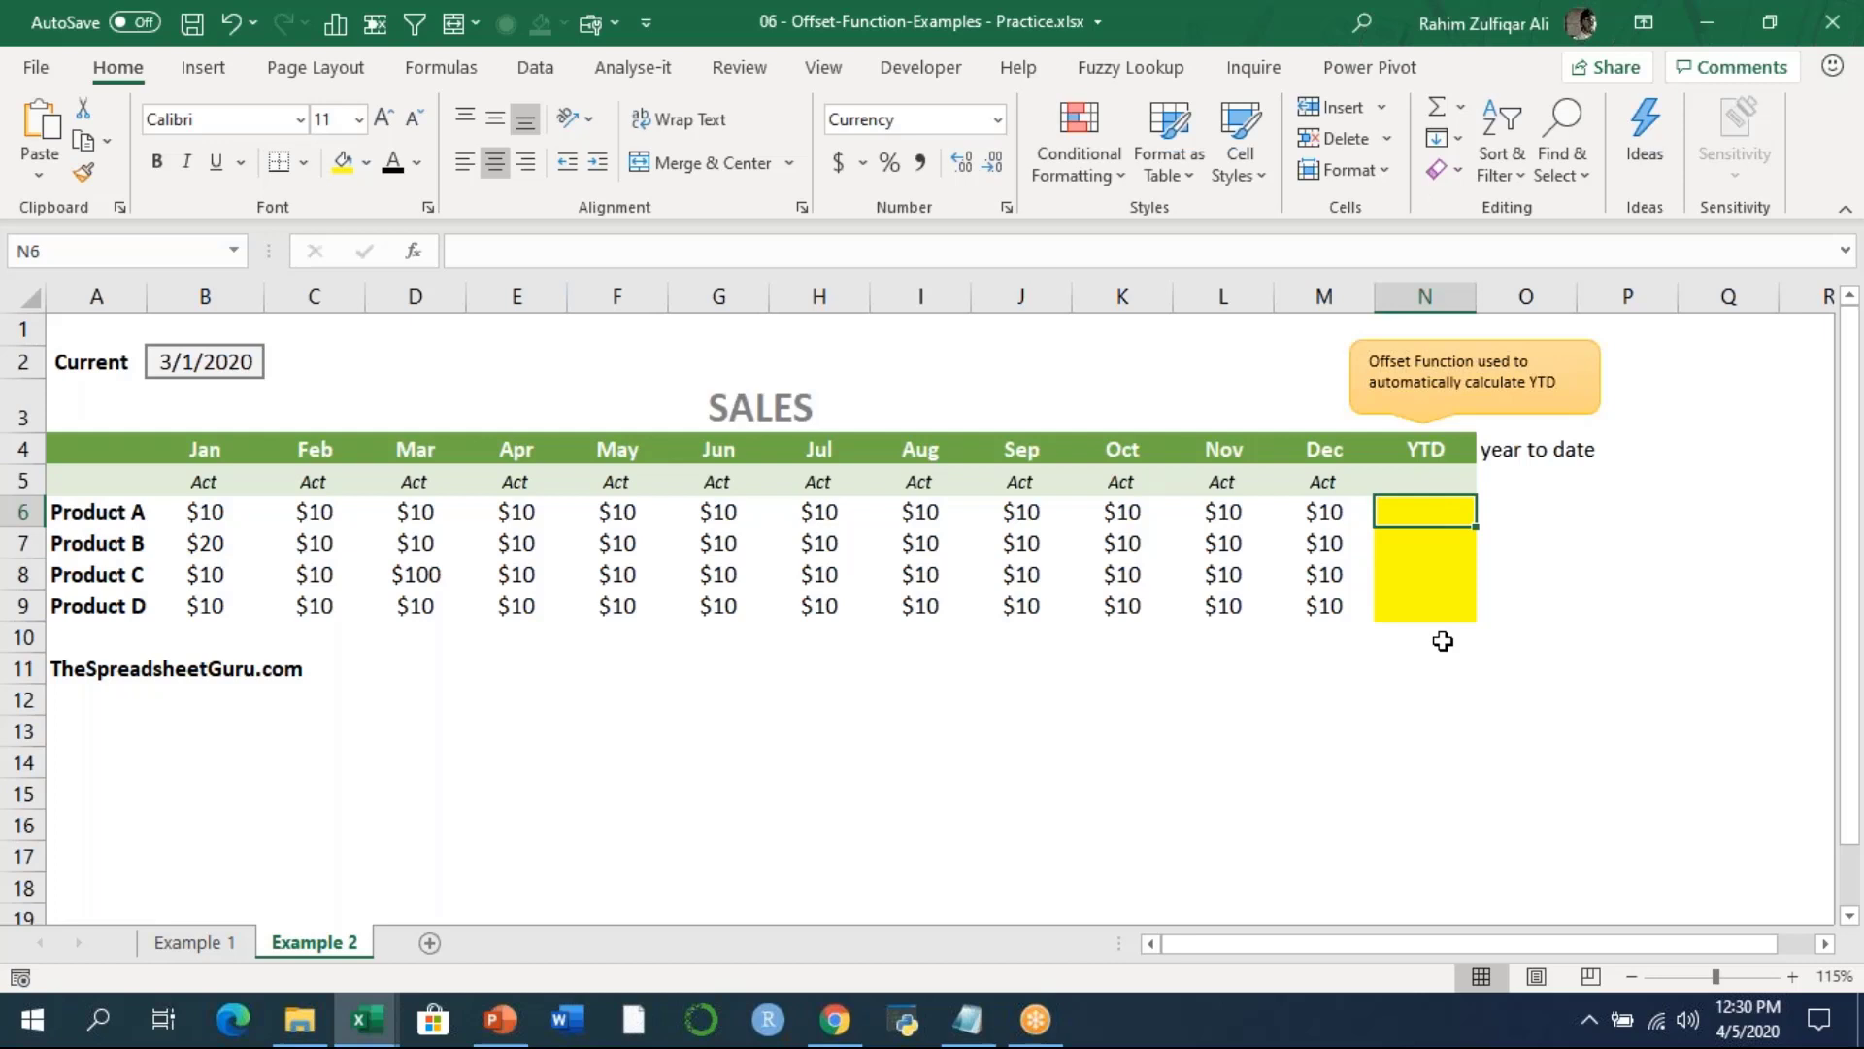
pyautogui.write('=SUM(')
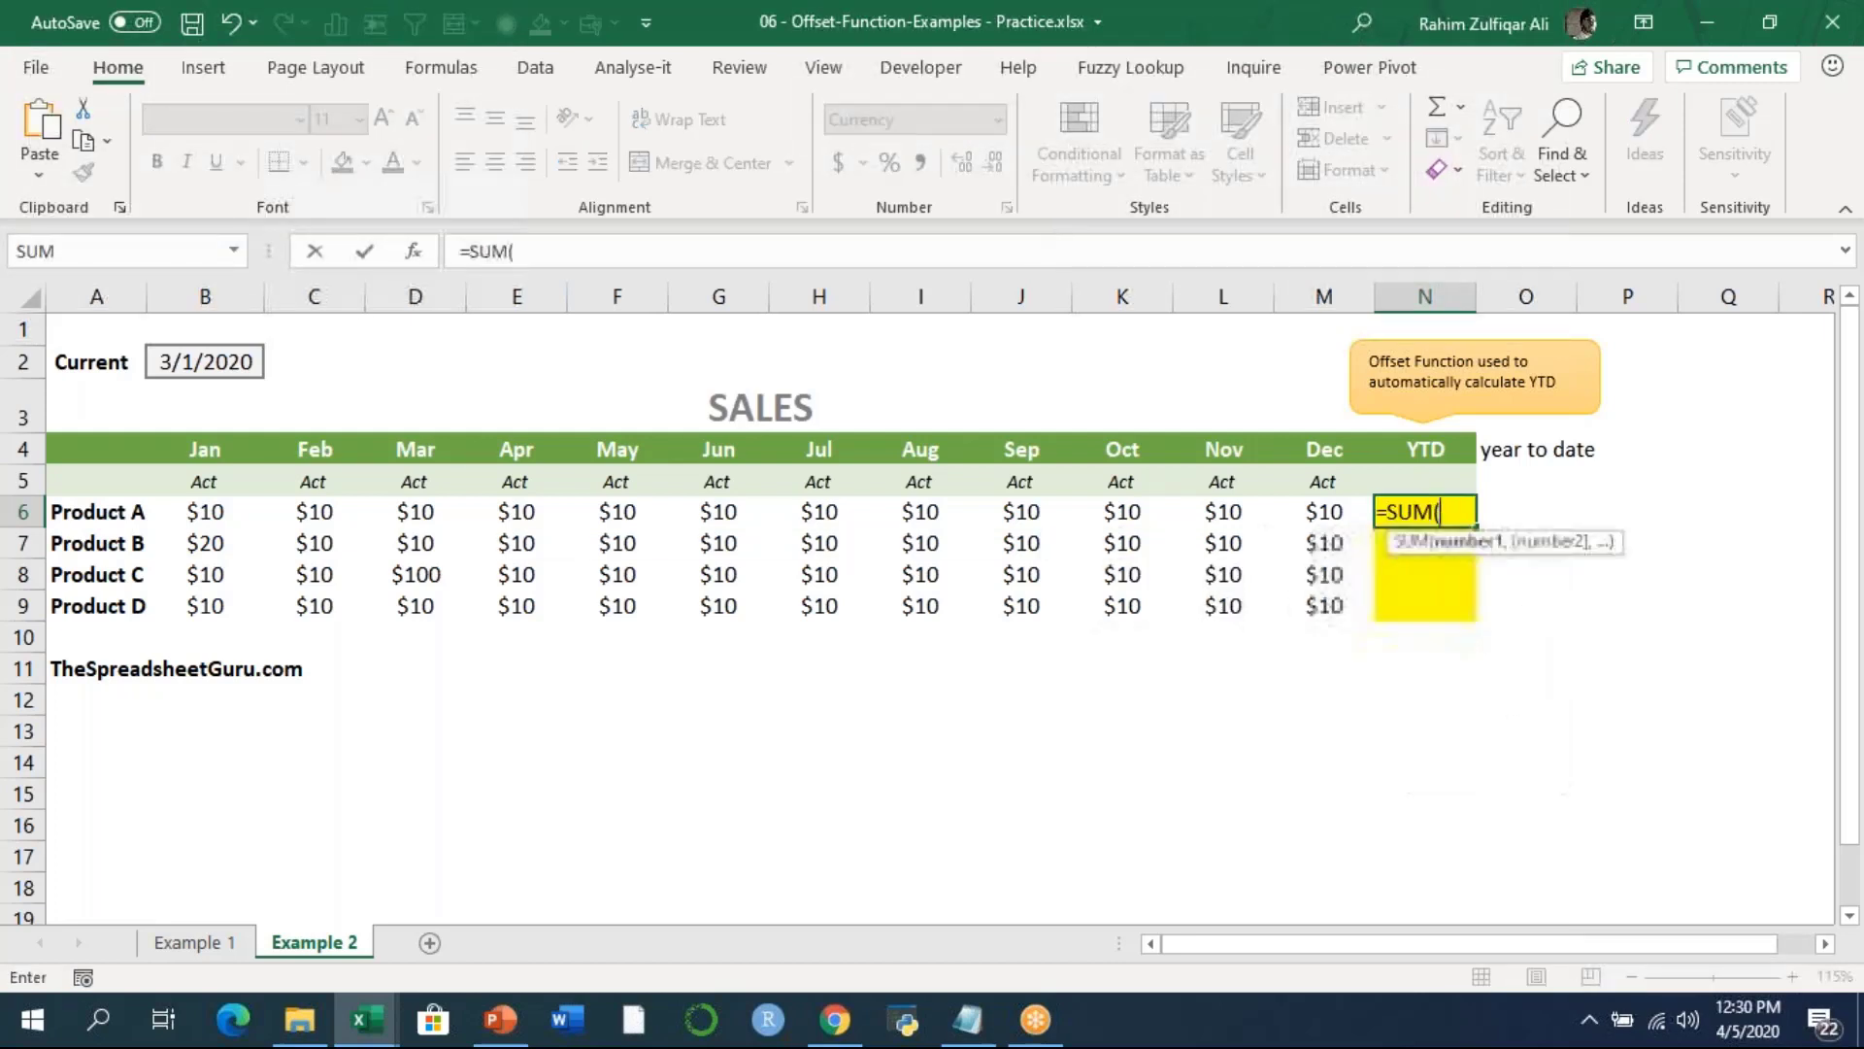
pyautogui.press('Left')
pyautogui.hotkey('ctrl', 'shift', 'Left')
pyautogui.write(')')
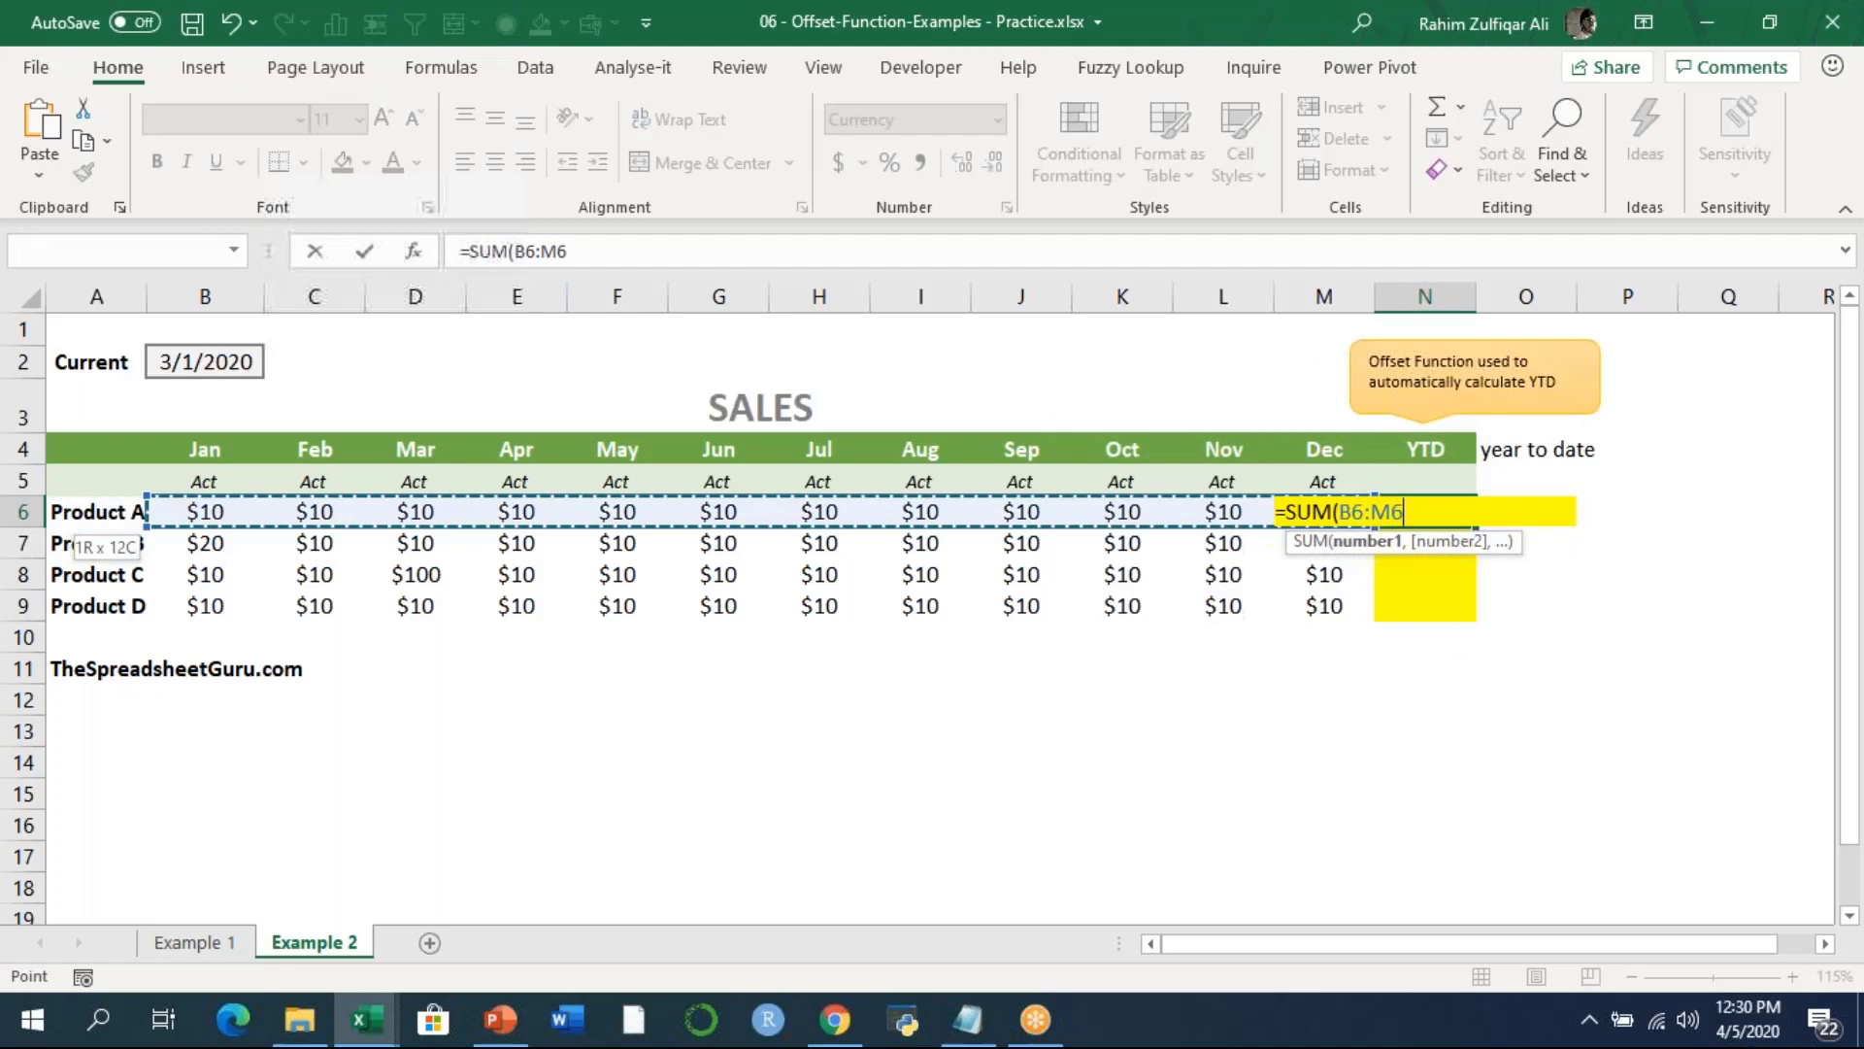
pyautogui.press('Return')
# Copy the SUM formula down N6:N9, giving $120, $130, $210 and $120.
pyautogui.press('Up')
pyautogui.hotkey('shift', 'Down')
pyautogui.hotkey('shift', 'Down')
pyautogui.hotkey('shift', 'Down')
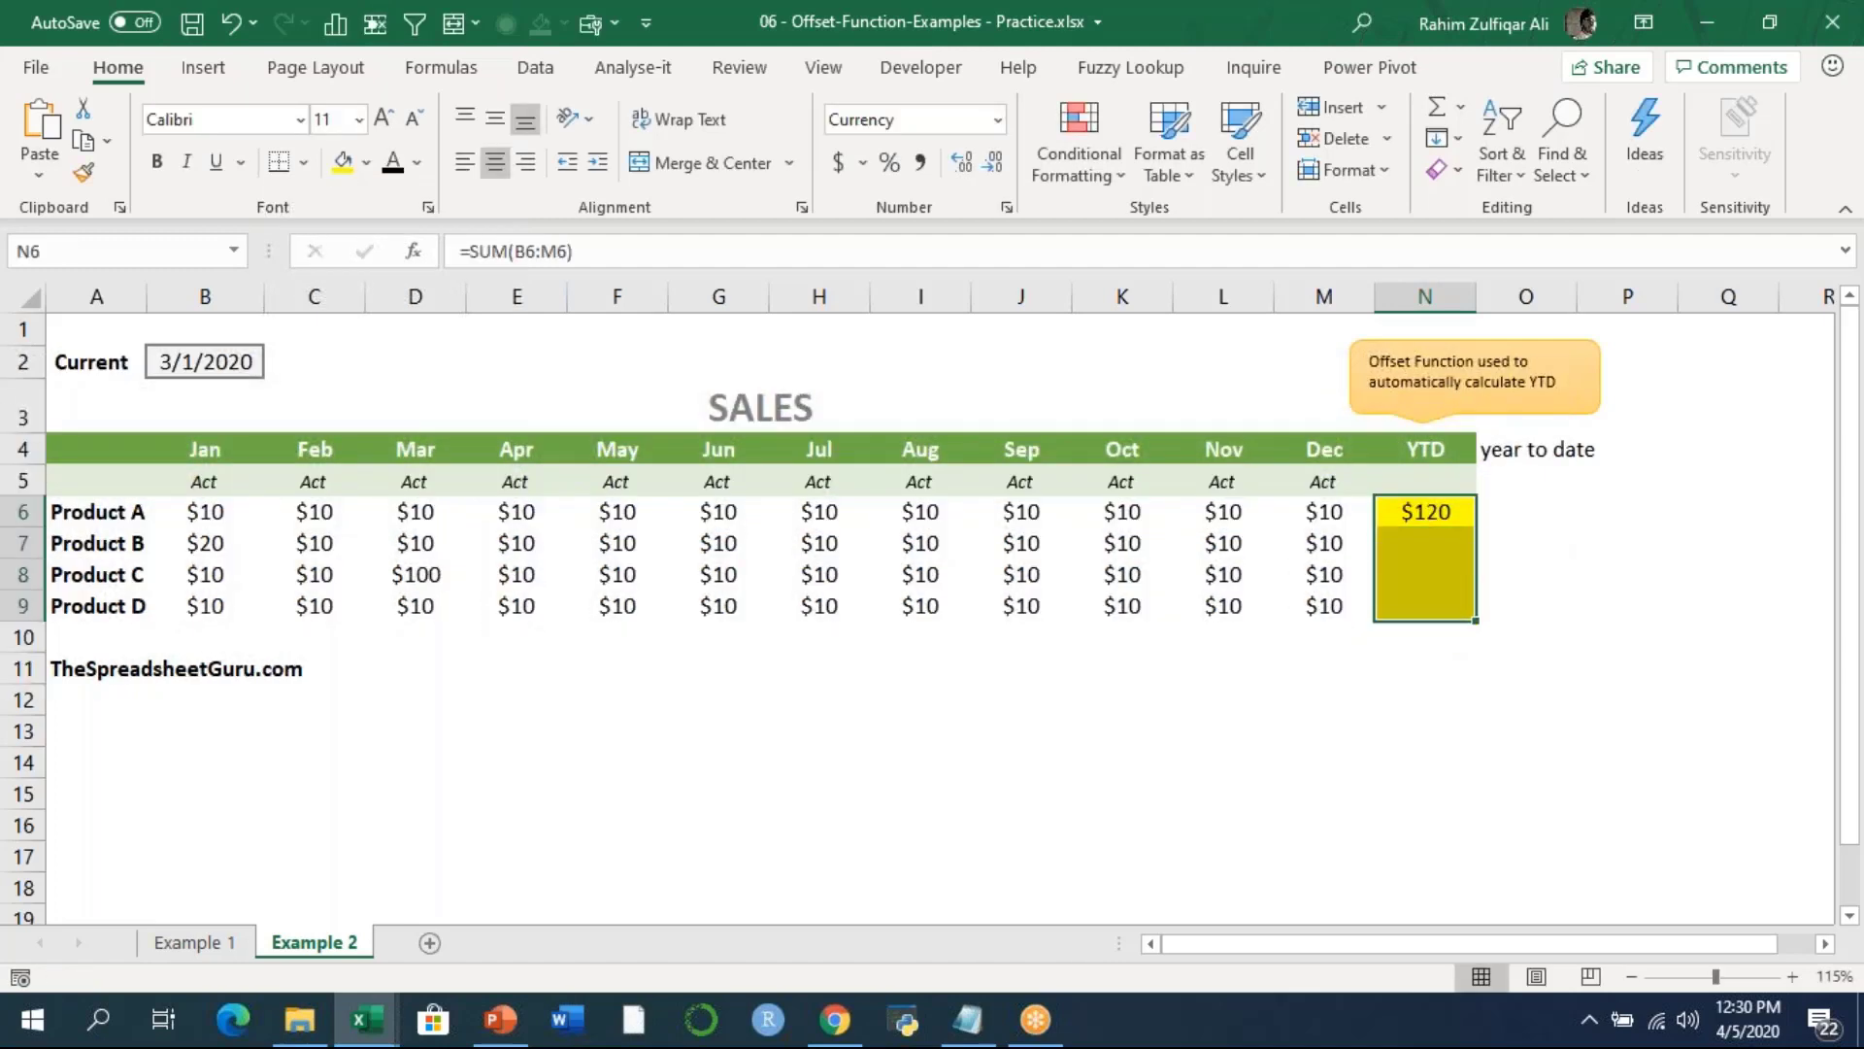
pyautogui.hotkey('ctrl', 'd')
pyautogui.click(1424, 510)
# Inspect each YTD formula in N6:N9 to confirm it sums Jan through Dec.
pyautogui.press('F2')
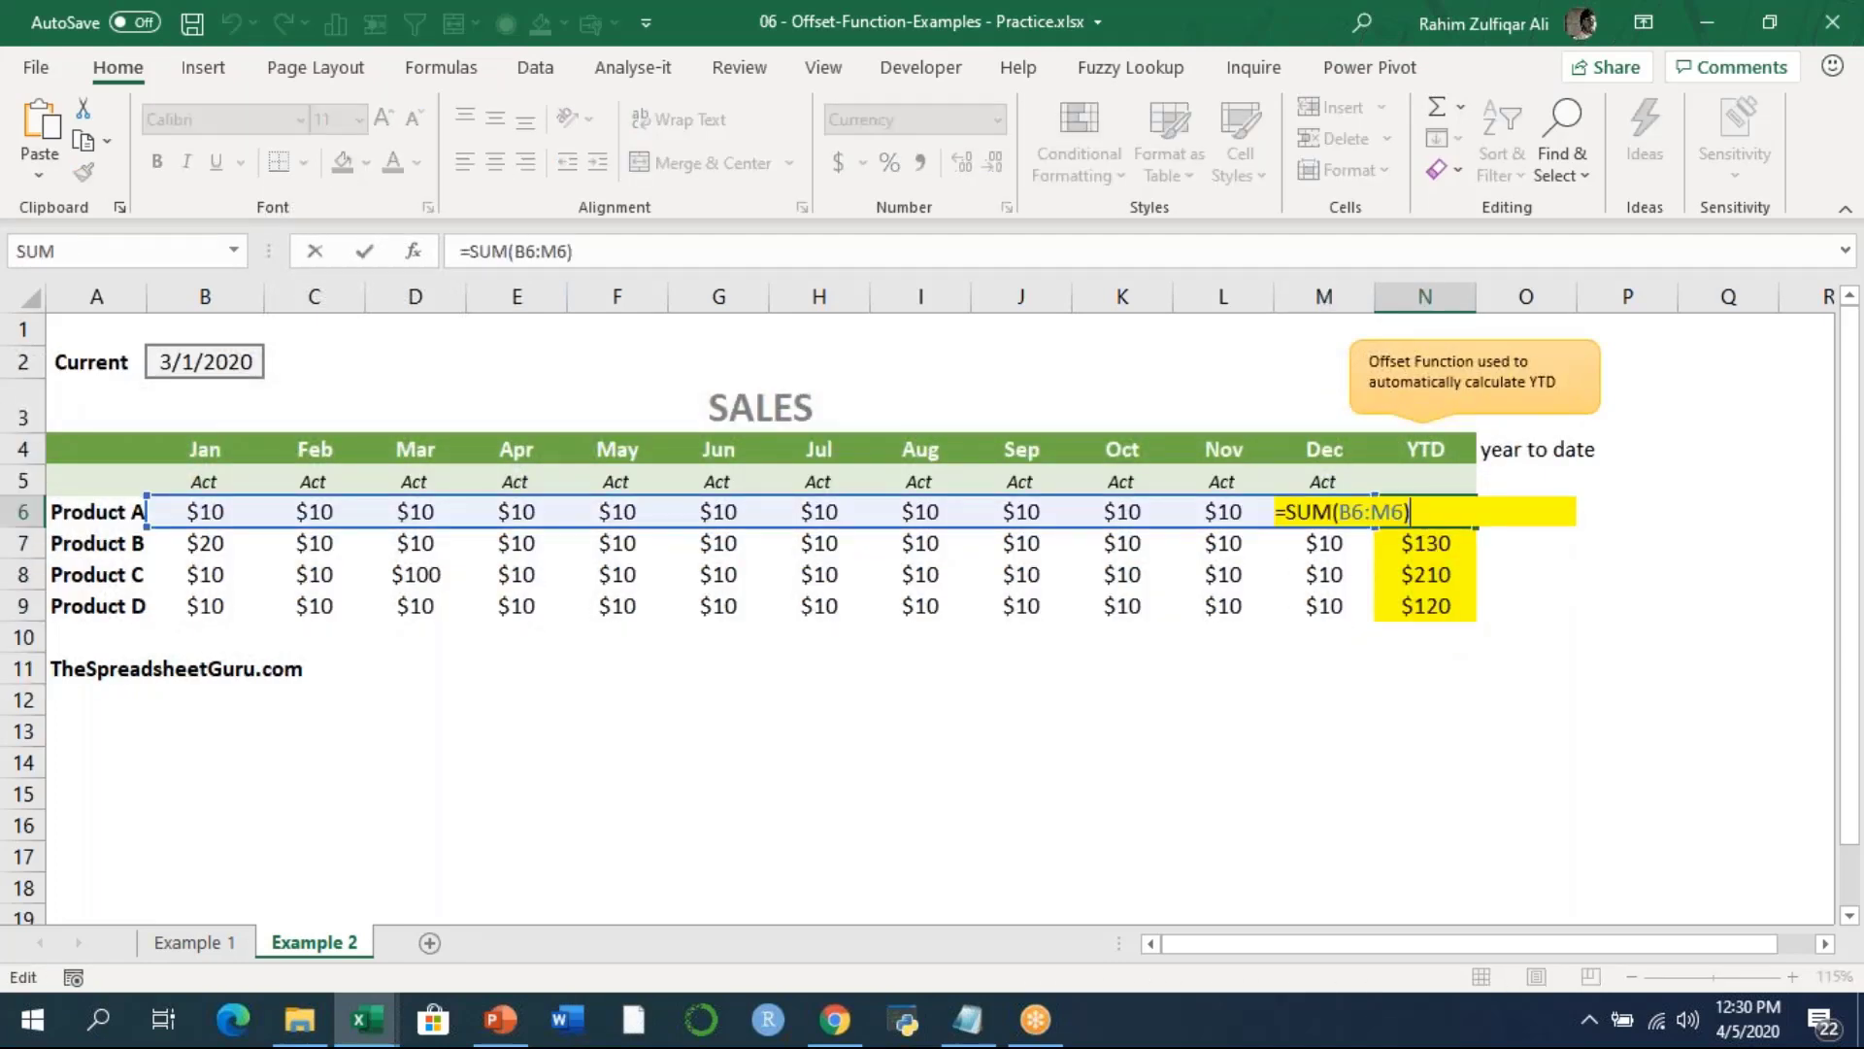
pyautogui.press('Return')
pyautogui.press('F2')
pyautogui.press('Return')
pyautogui.press('F2')
pyautogui.press('Escape')
pyautogui.press('Down')
pyautogui.press('F2')
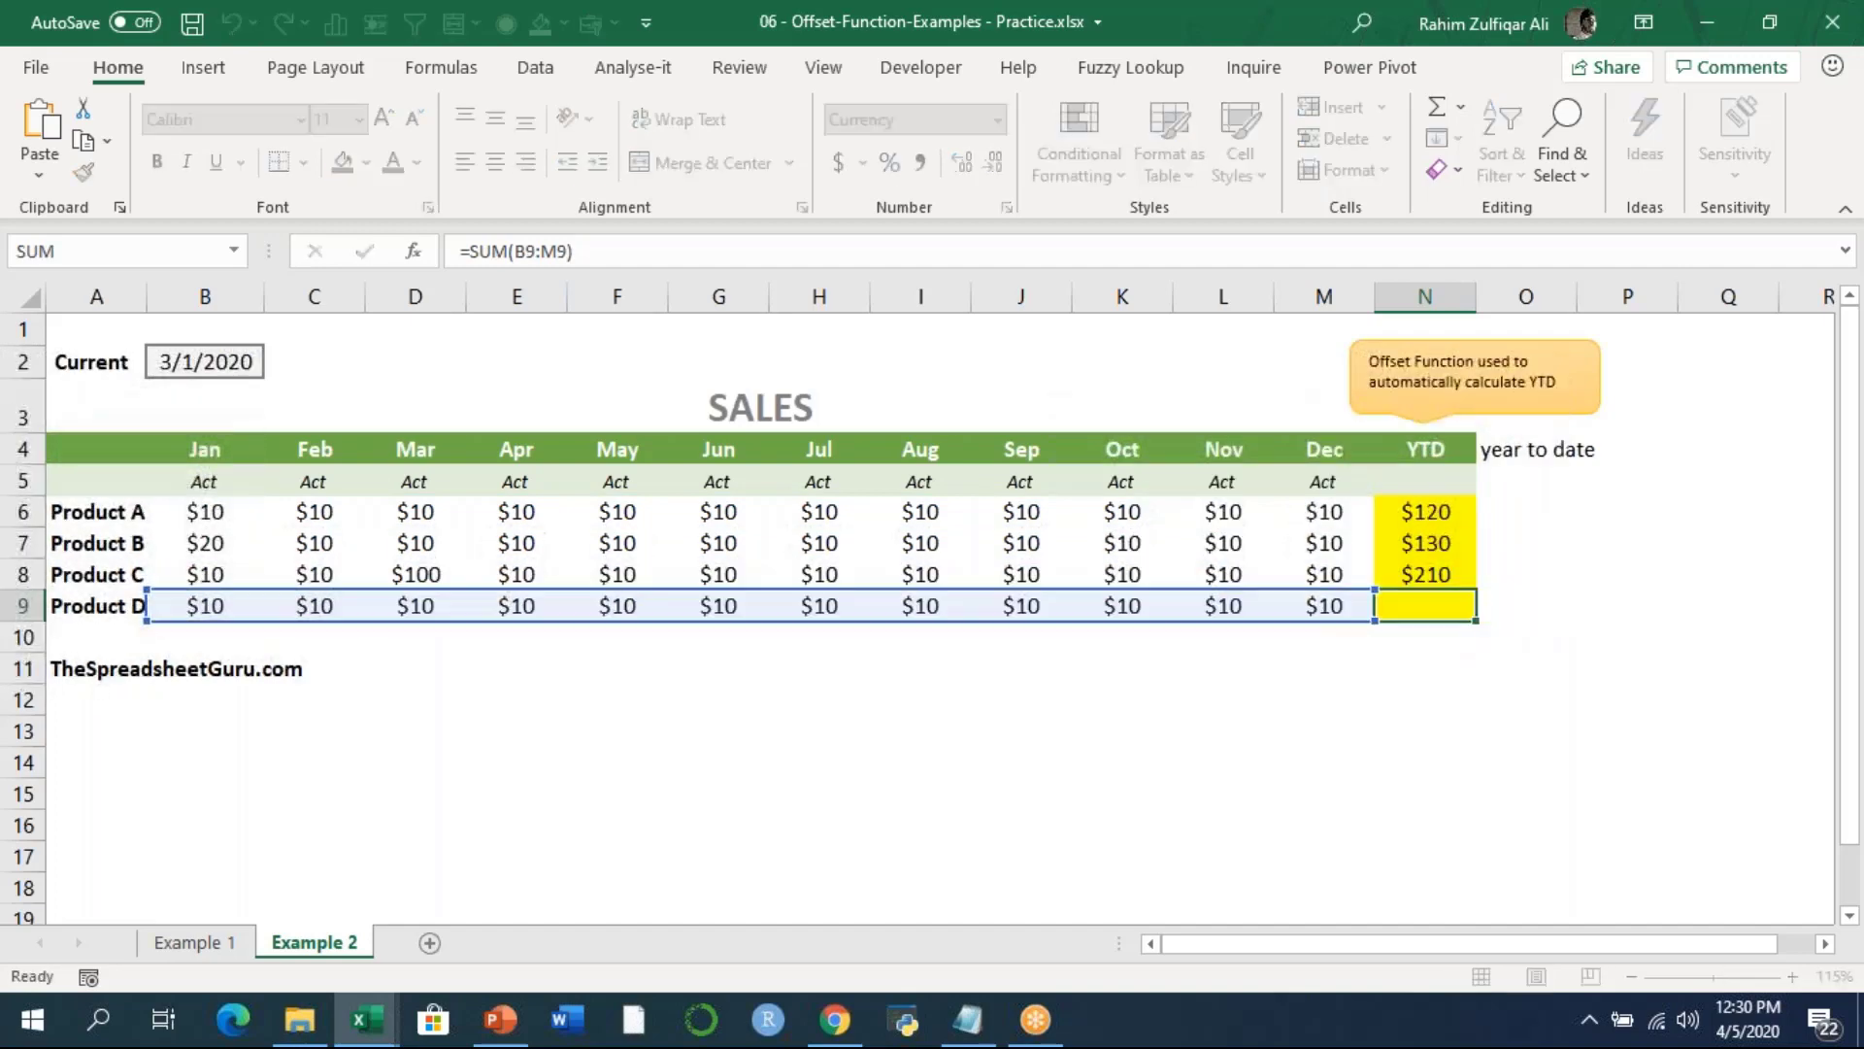
pyautogui.press('Escape')
pyautogui.press('Up')
pyautogui.press('Up')
pyautogui.press('Up')
pyautogui.press('F2')
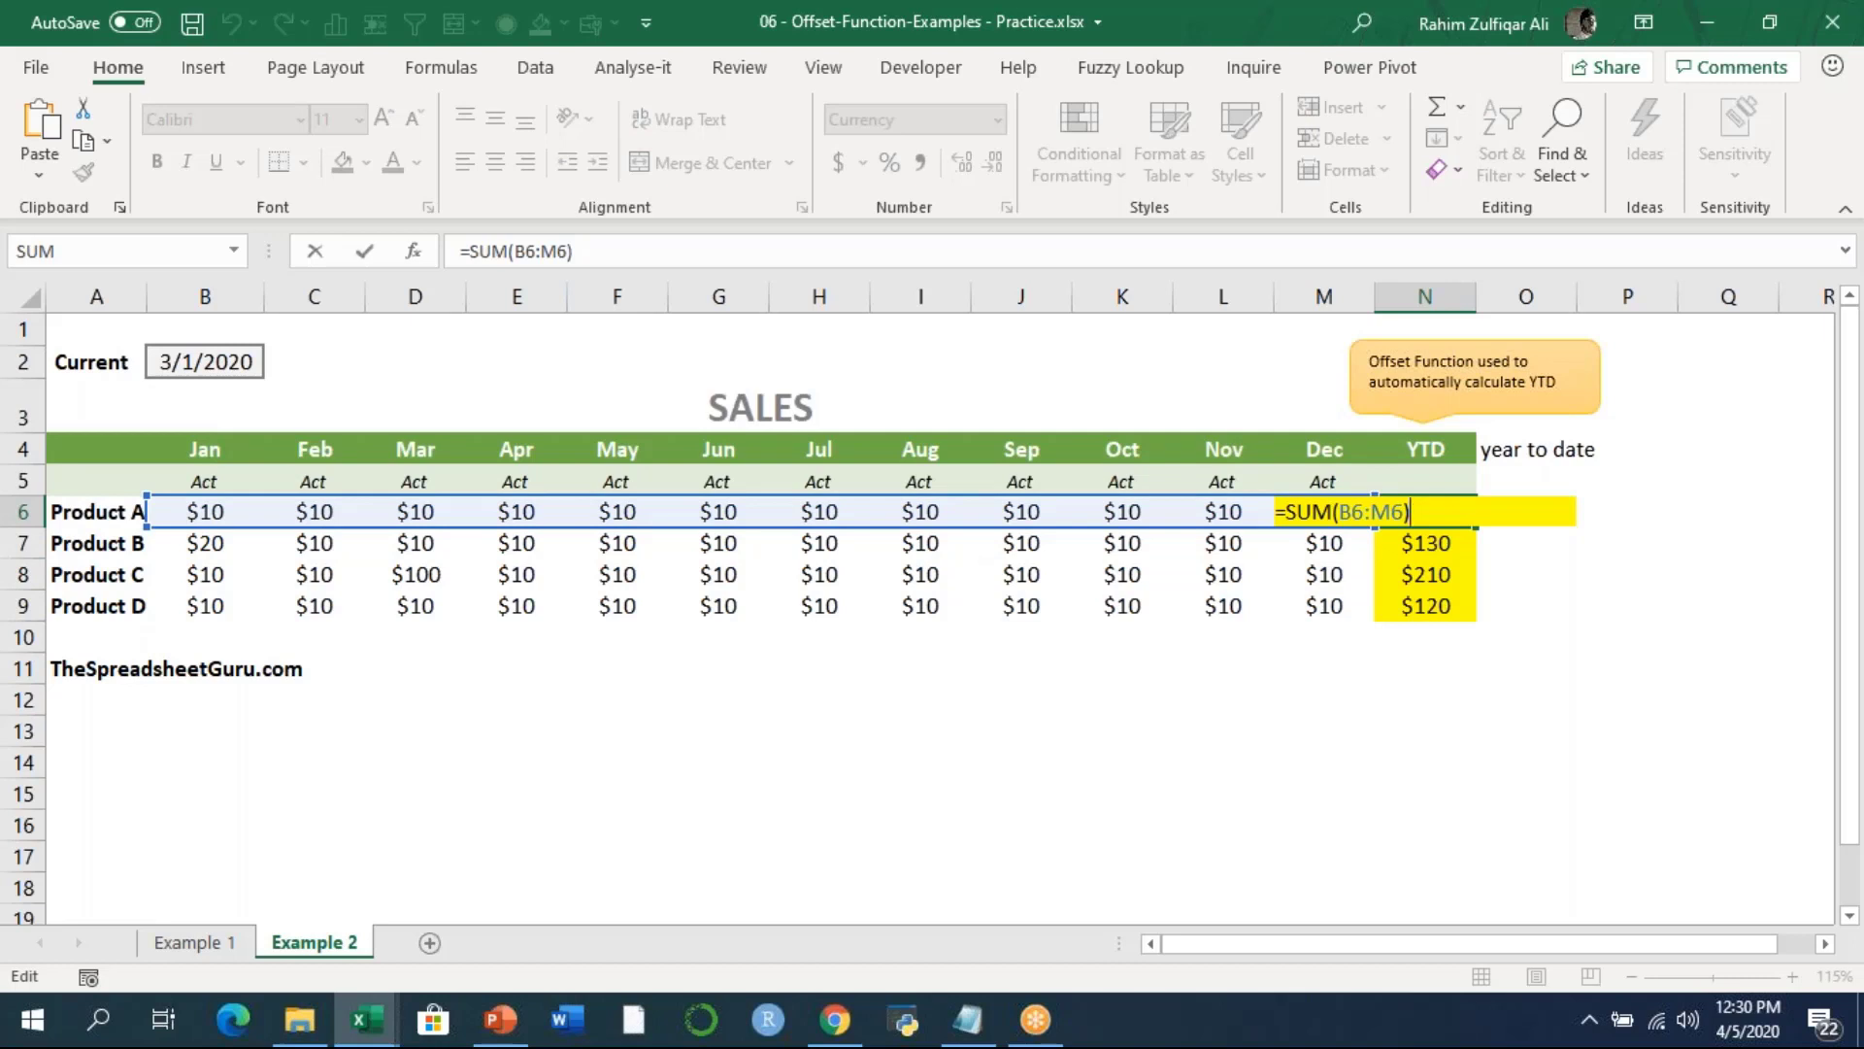
# Add the note 'jan to mar ??' in D2 beside the current date.
pyautogui.press('Return')
pyautogui.press('Up')
pyautogui.press('Up')
pyautogui.press('Up')
pyautogui.press('Up')
pyautogui.press('Up')
pyautogui.press('Up')
pyautogui.press('Left')
pyautogui.press('Left')
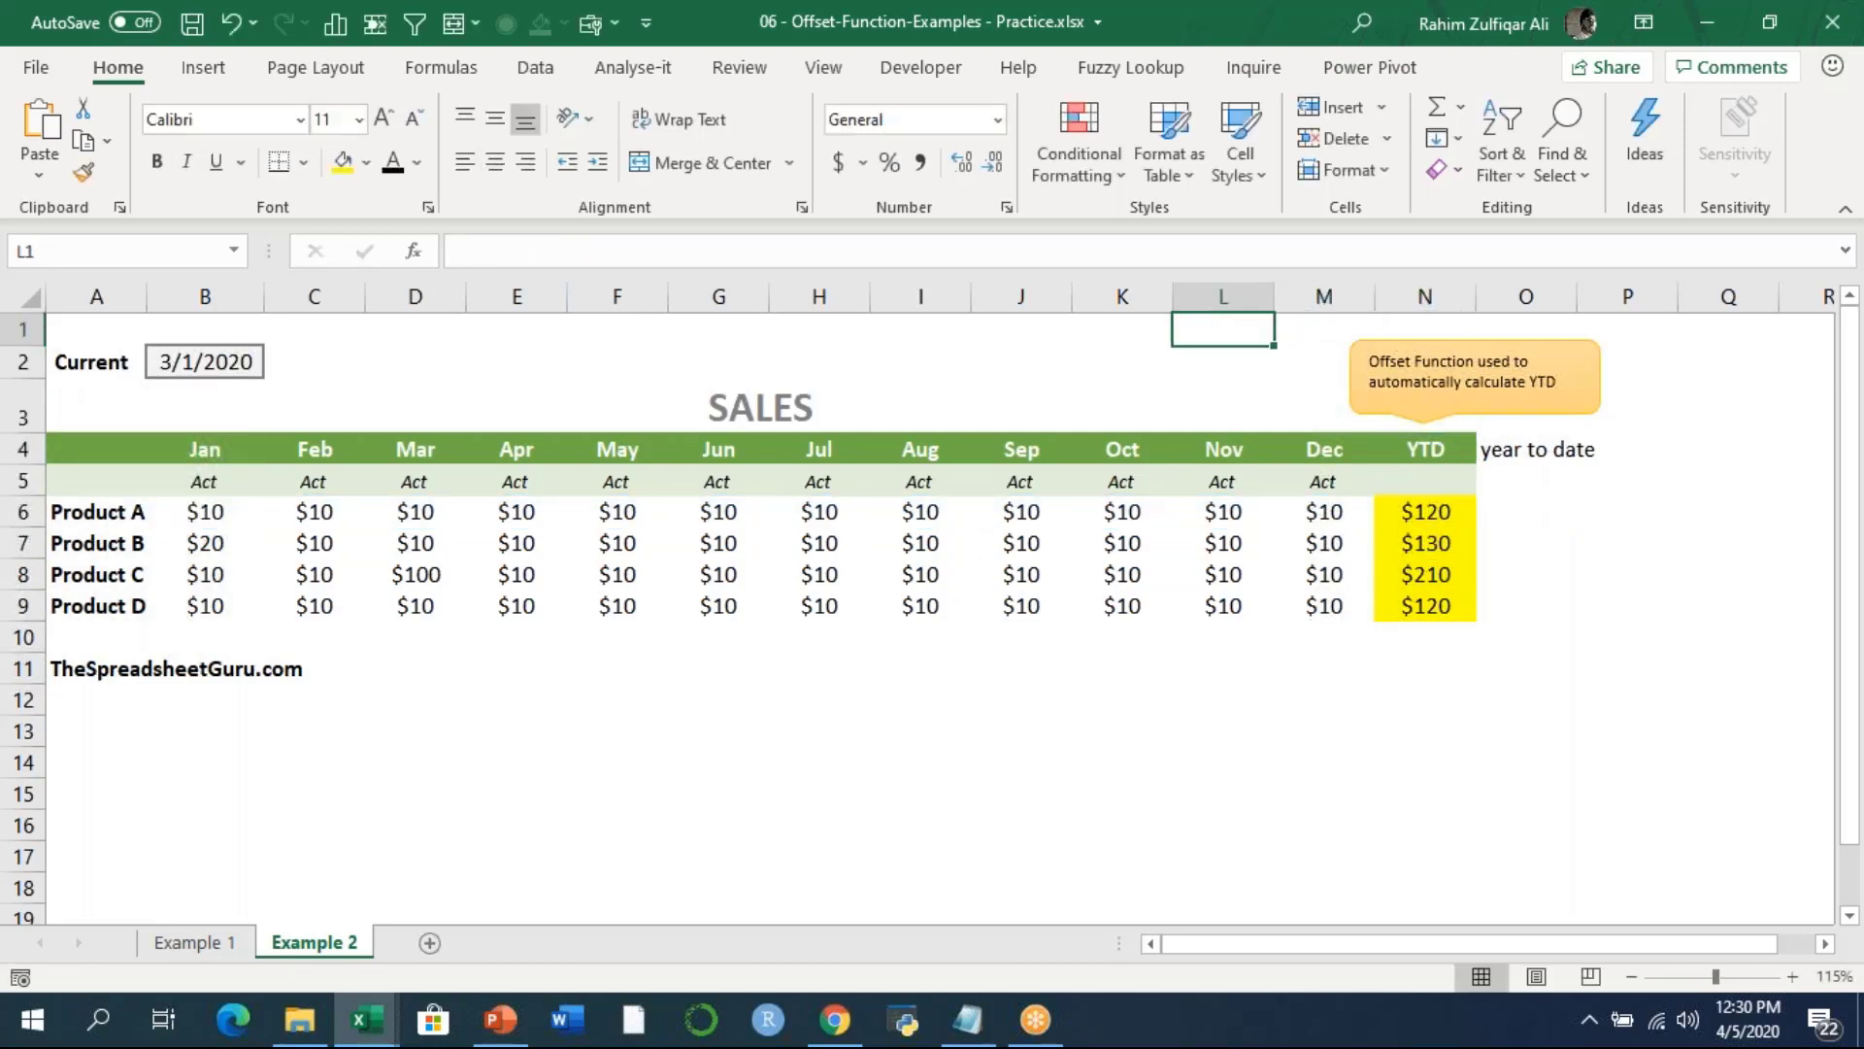
pyautogui.press('Left')
pyautogui.press('Left')
pyautogui.press('Left')
pyautogui.press('Left')
pyautogui.press('Left')
pyautogui.press('Left')
pyautogui.press('Left')
pyautogui.press('Left')
pyautogui.press('Down')
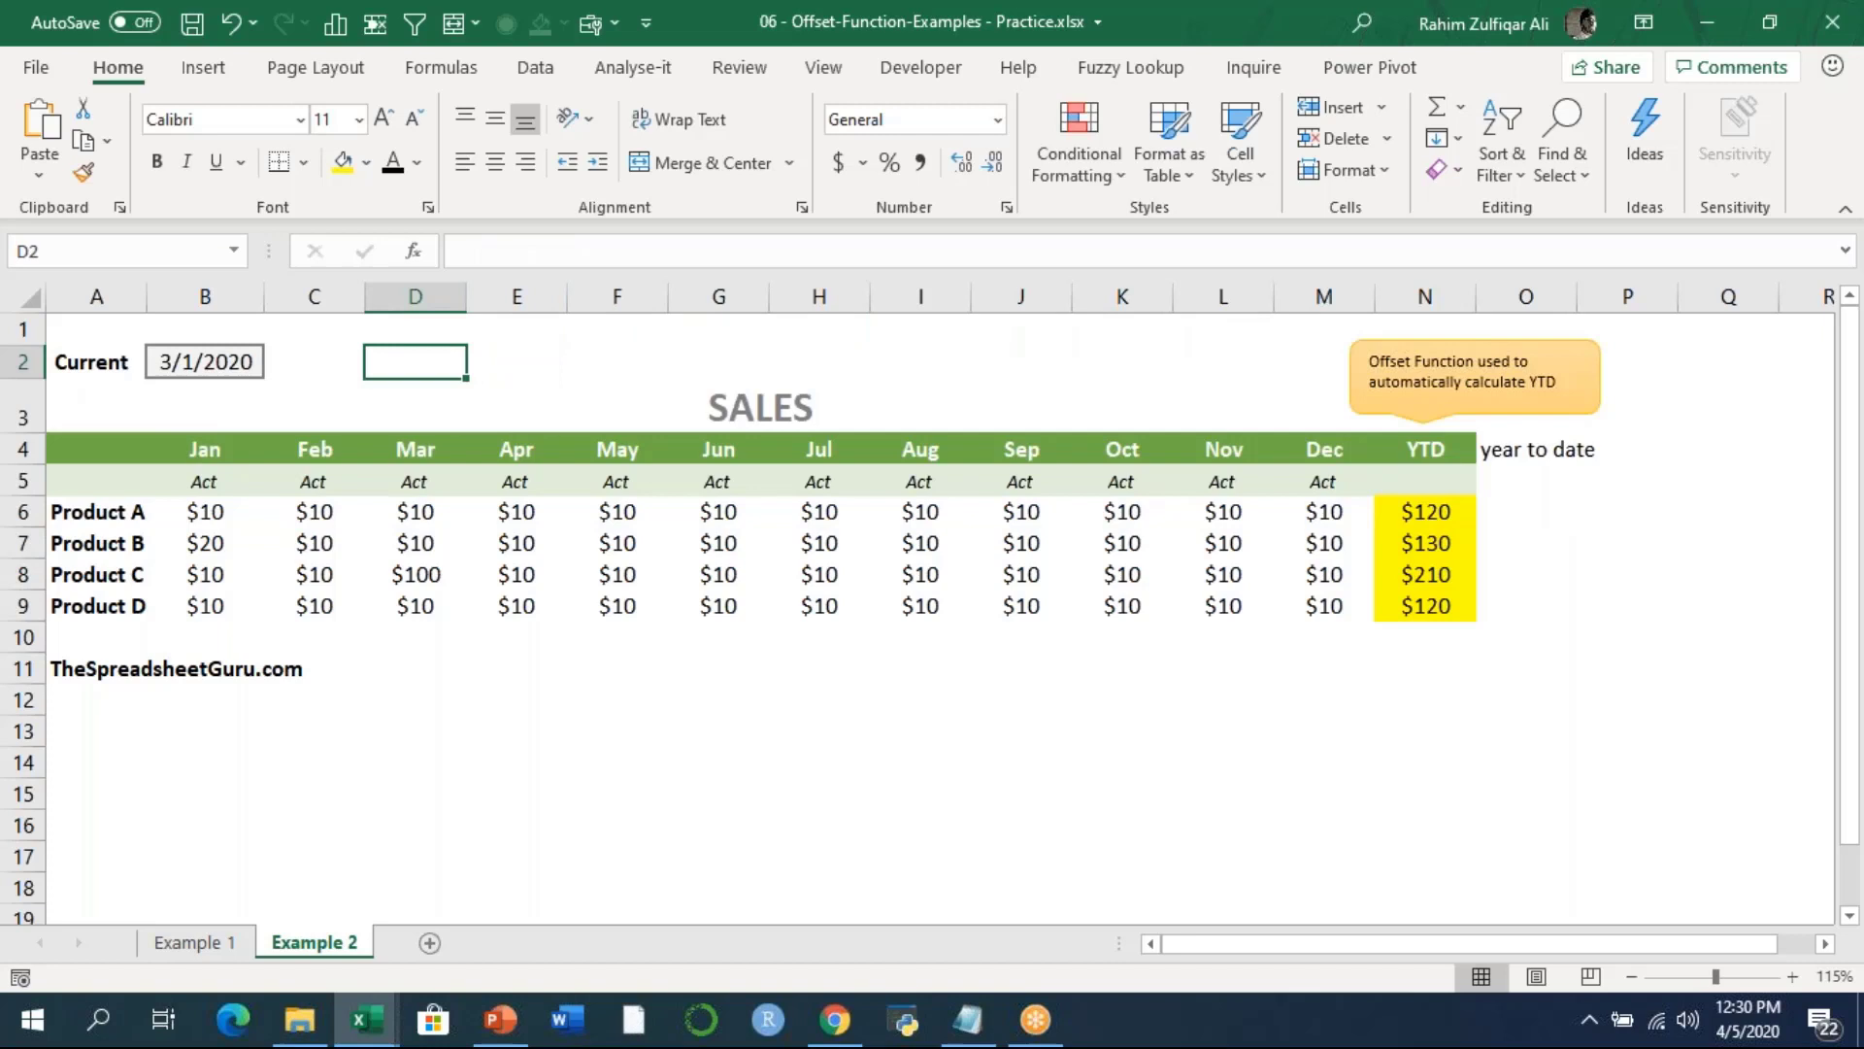
pyautogui.write('jan to mar')
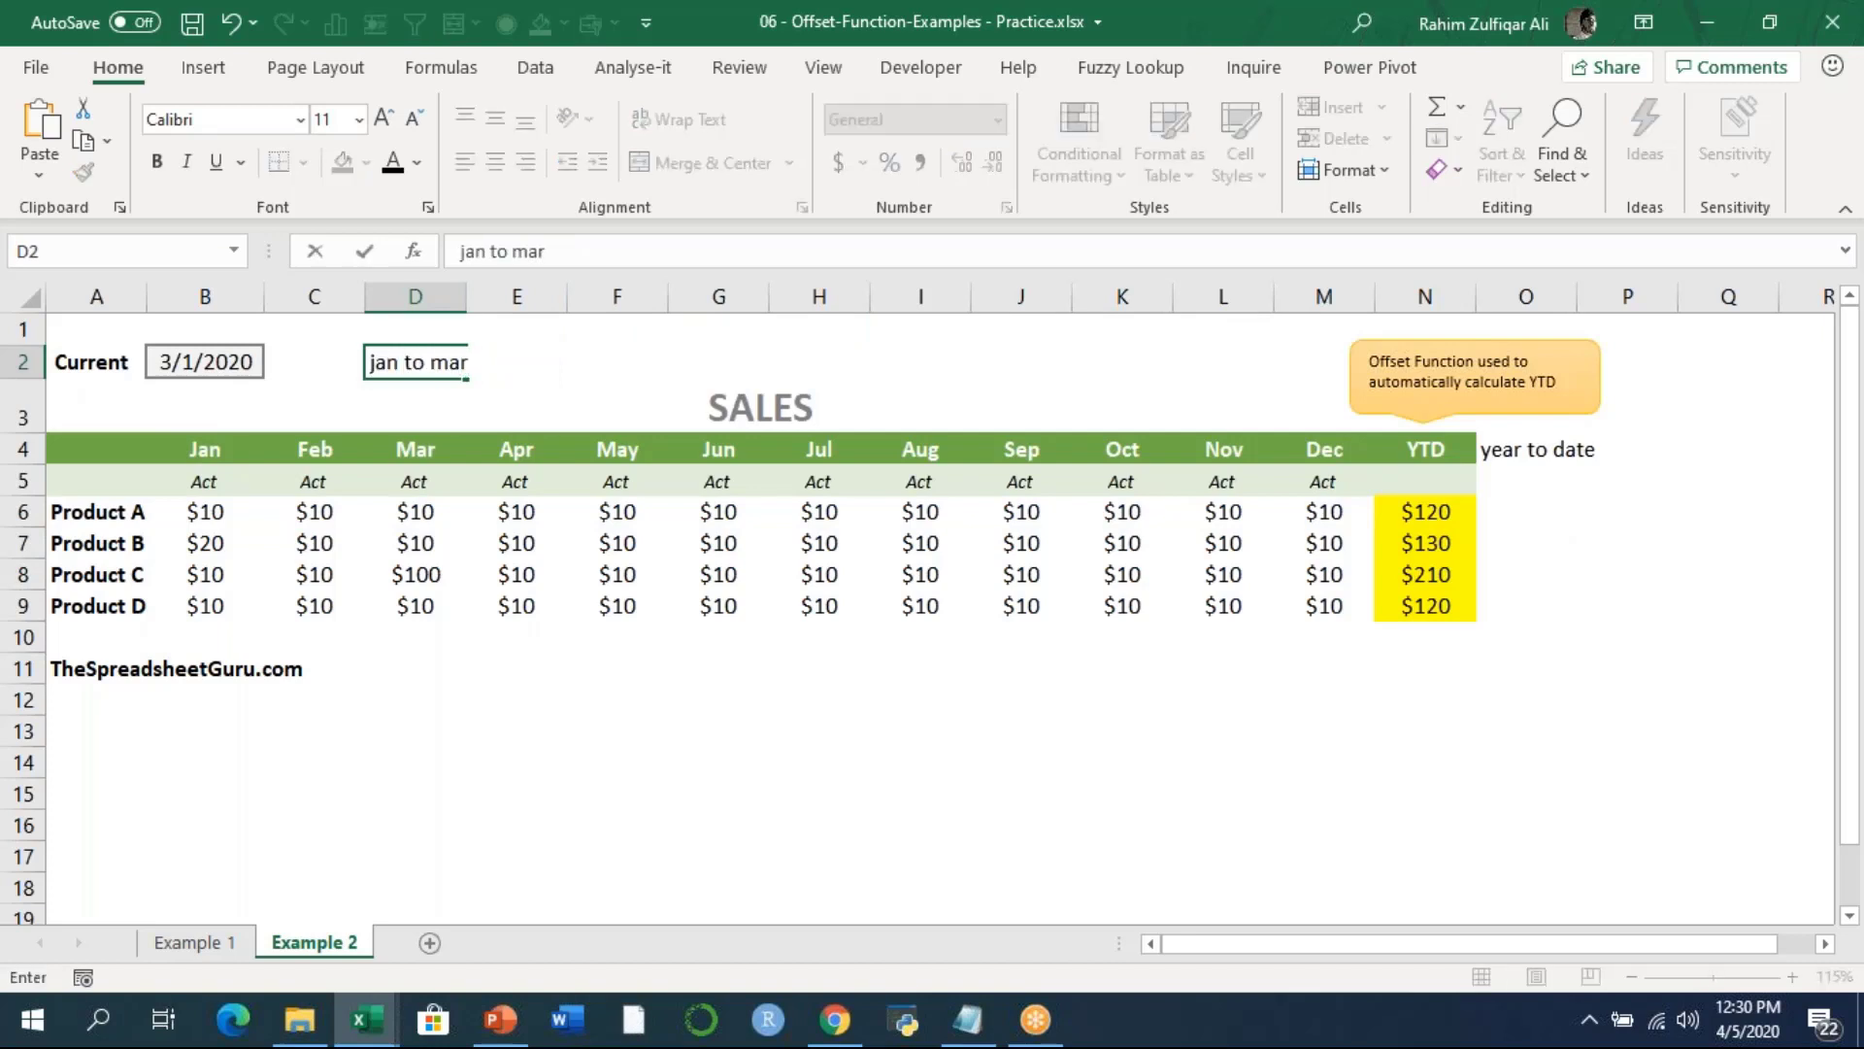
pyautogui.write(' ??')
pyautogui.press('Return')
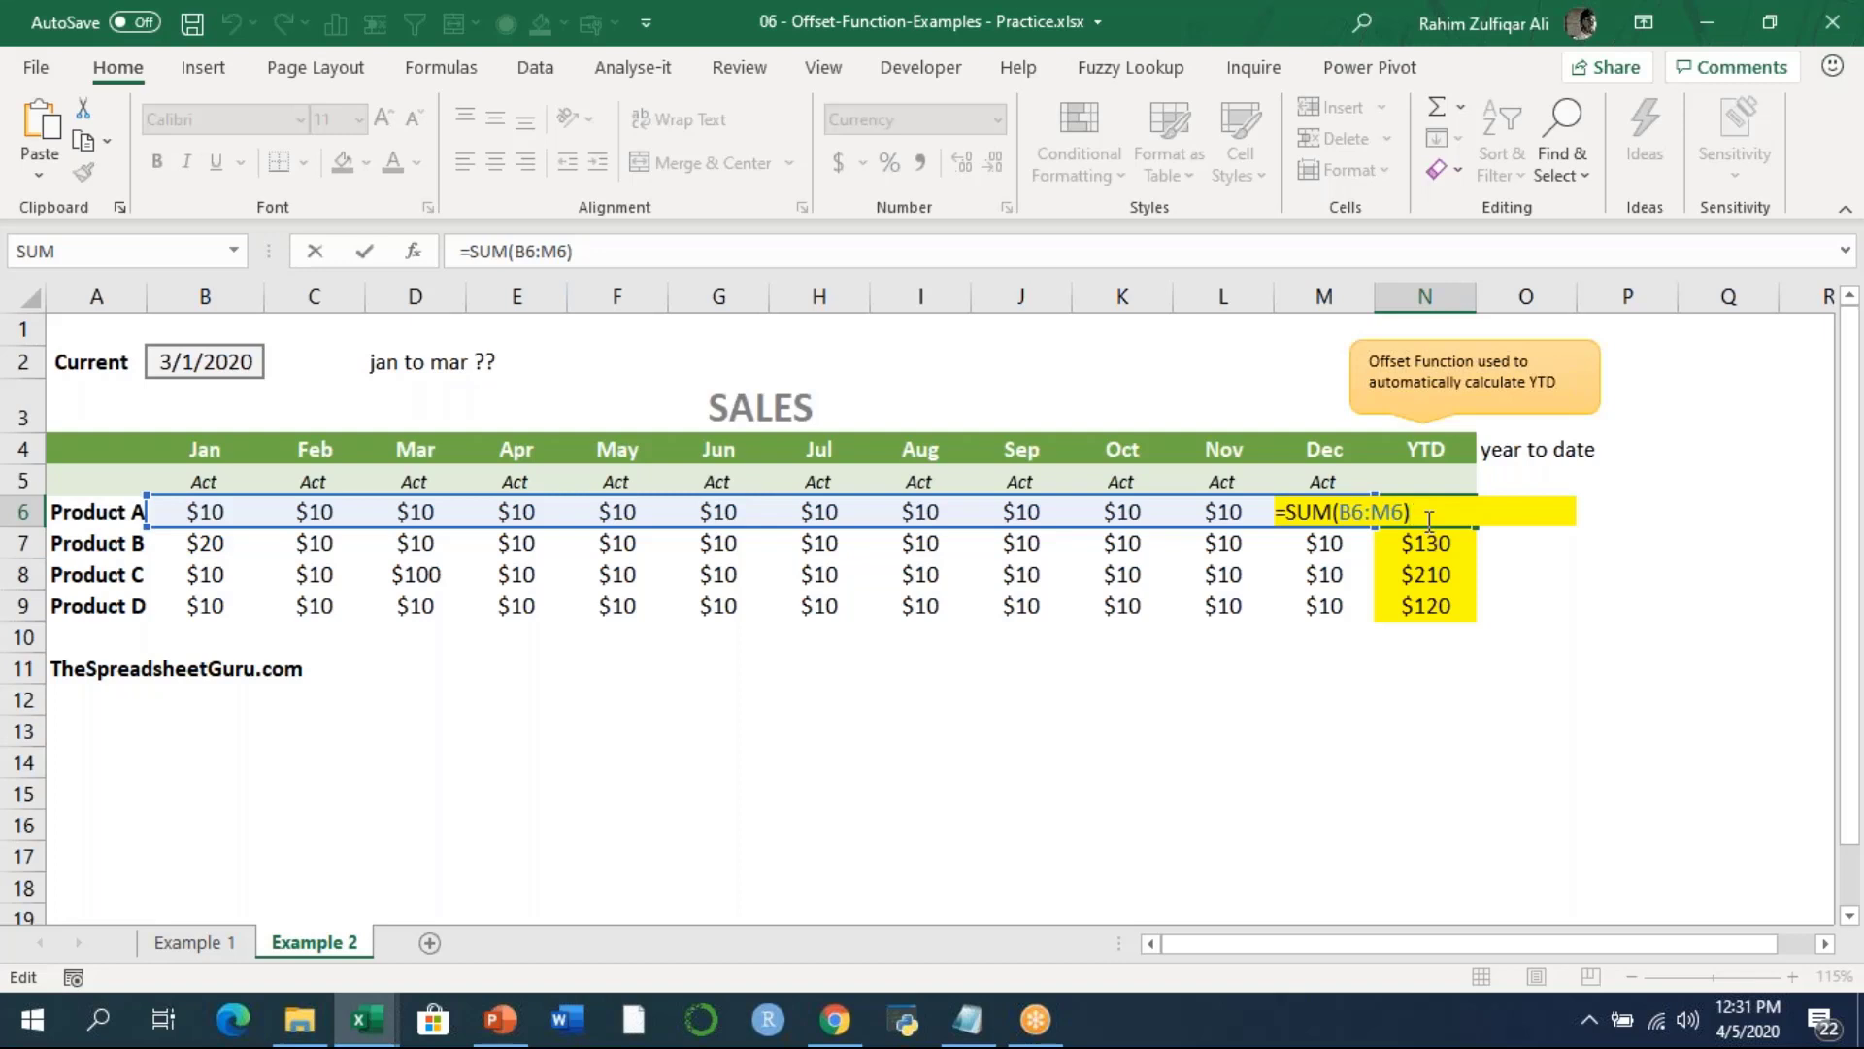
# Re-check that N6 still holds =SUM(B6:M6).
pyautogui.press('Return')
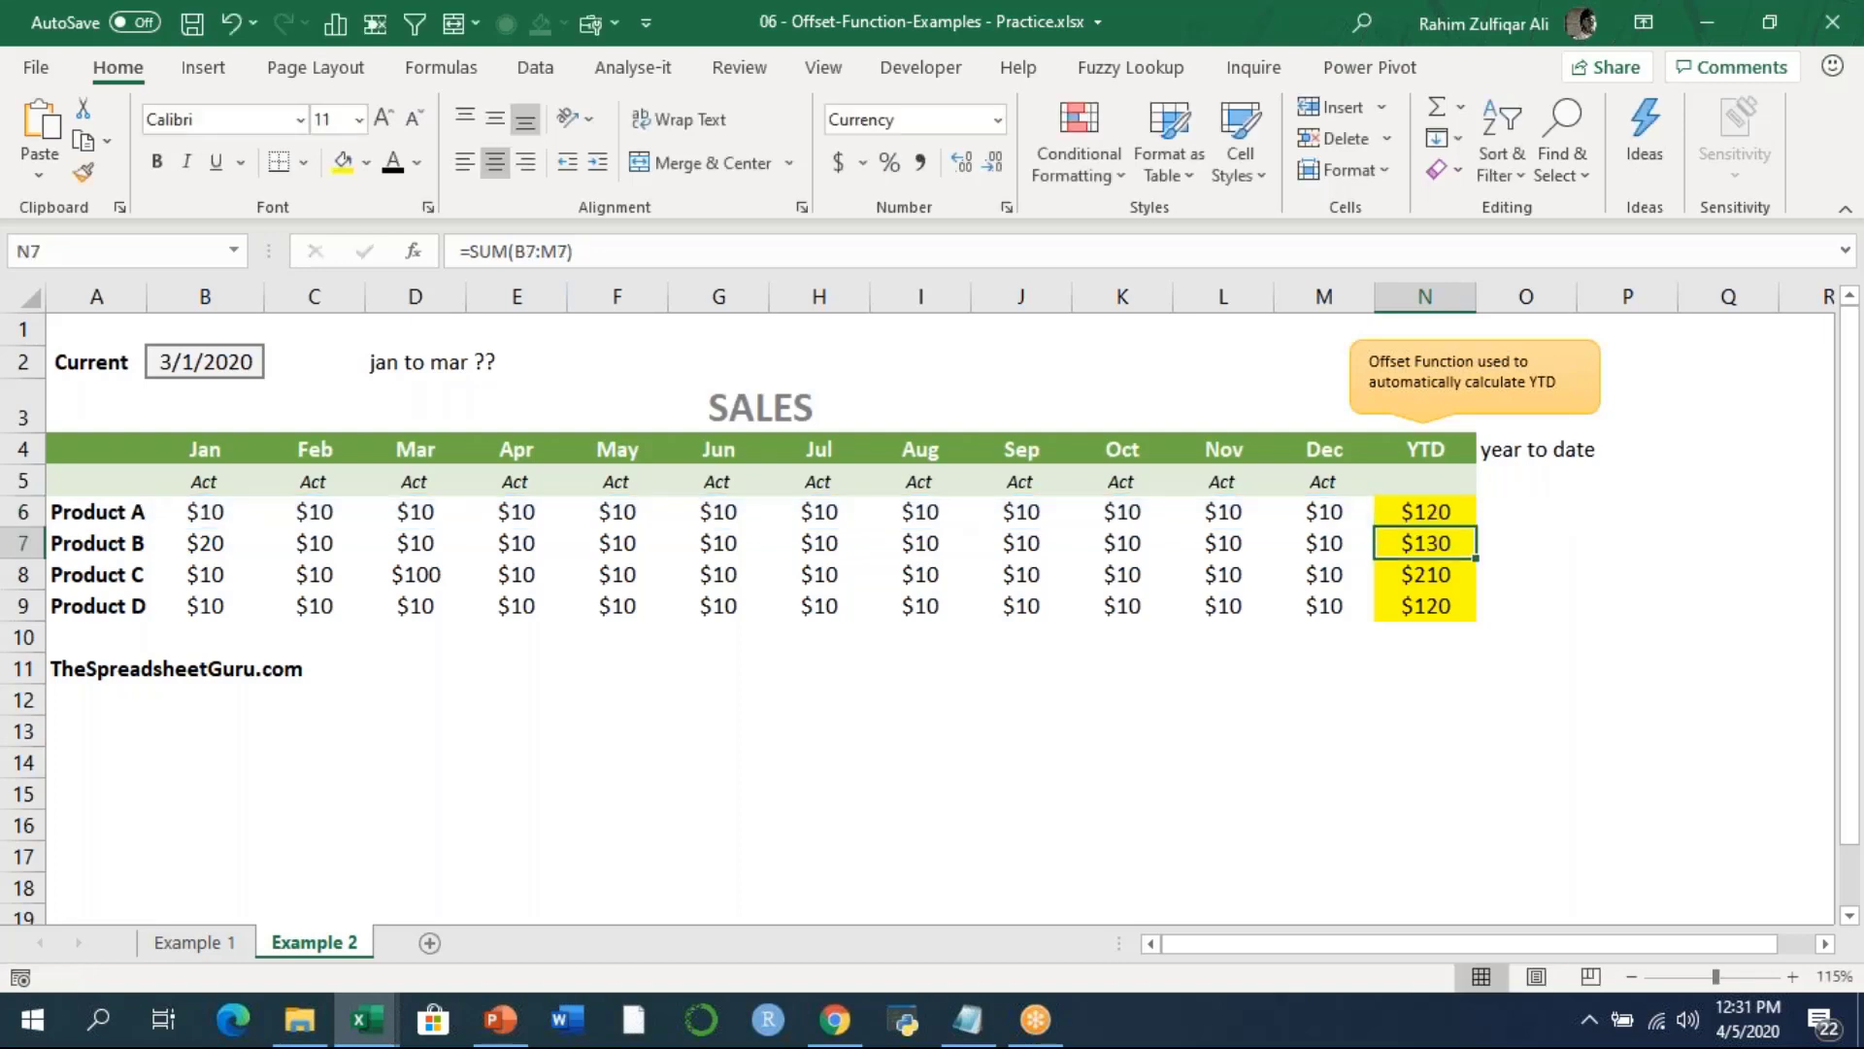
pyautogui.press('Up')
pyautogui.press('F2')
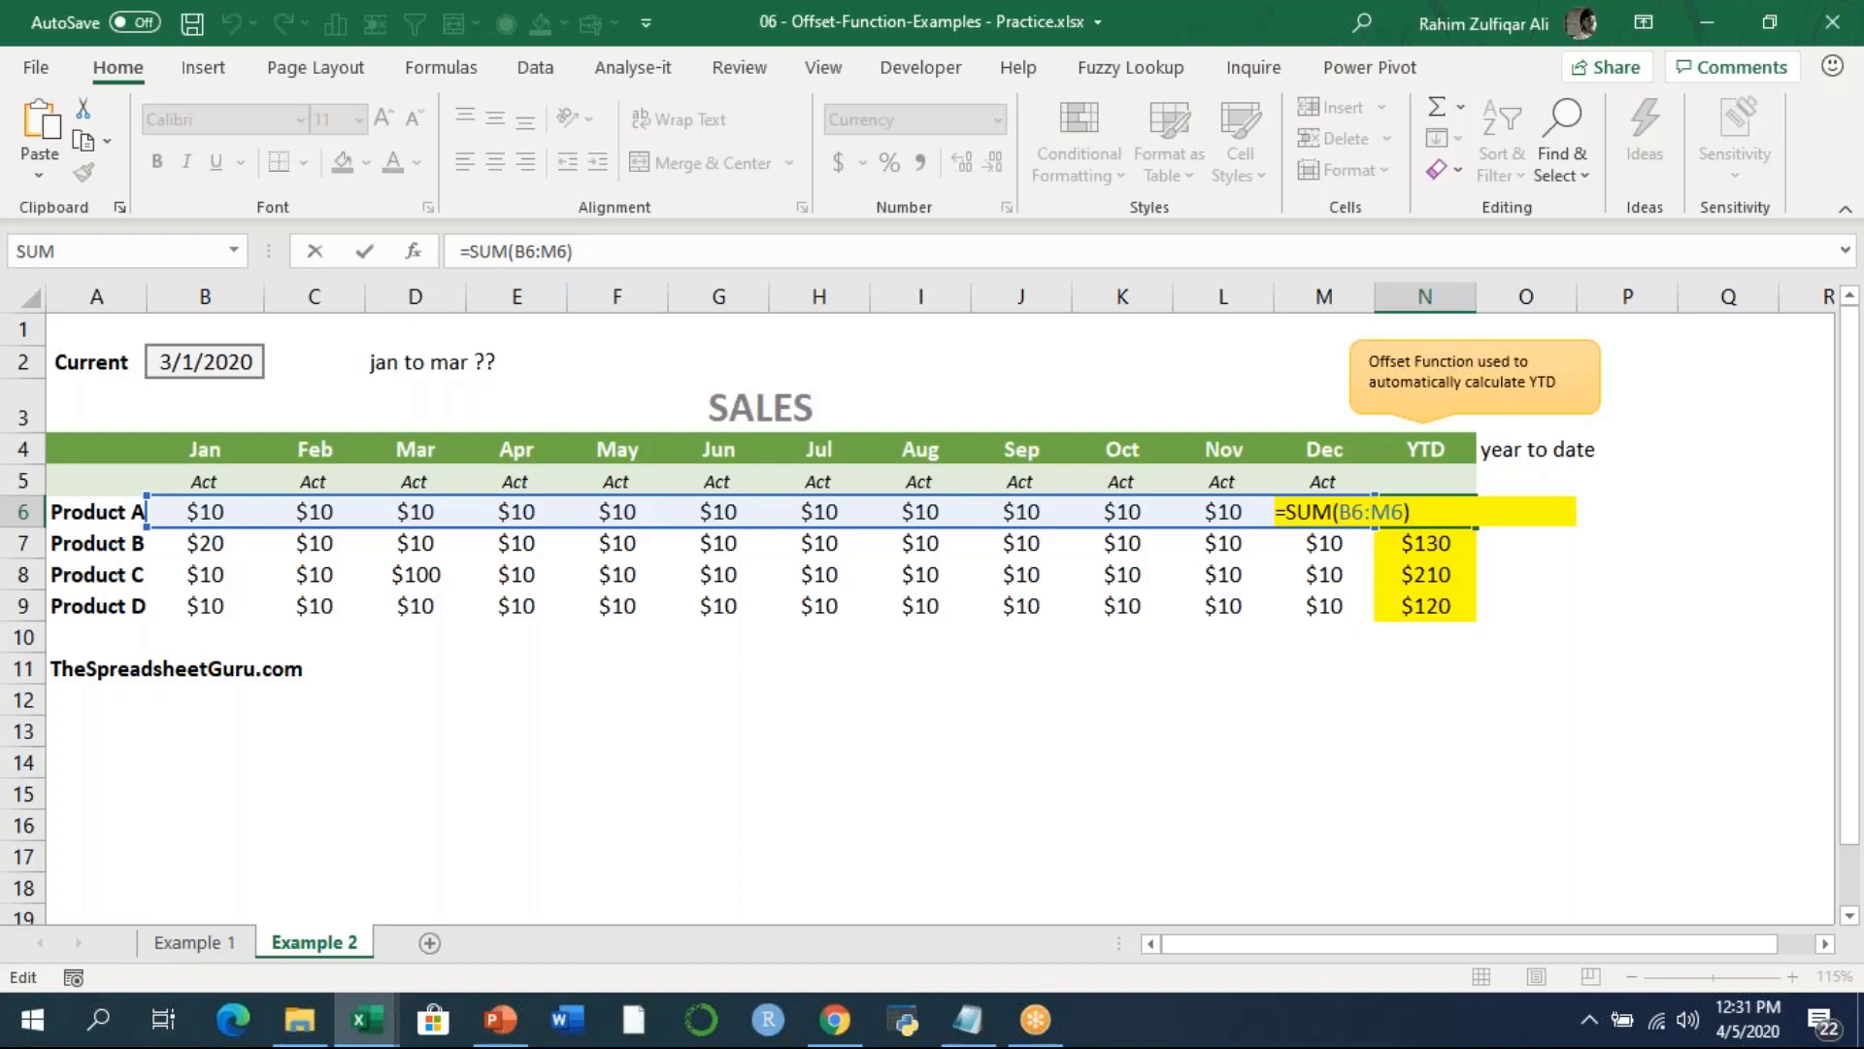
pyautogui.press('Return')
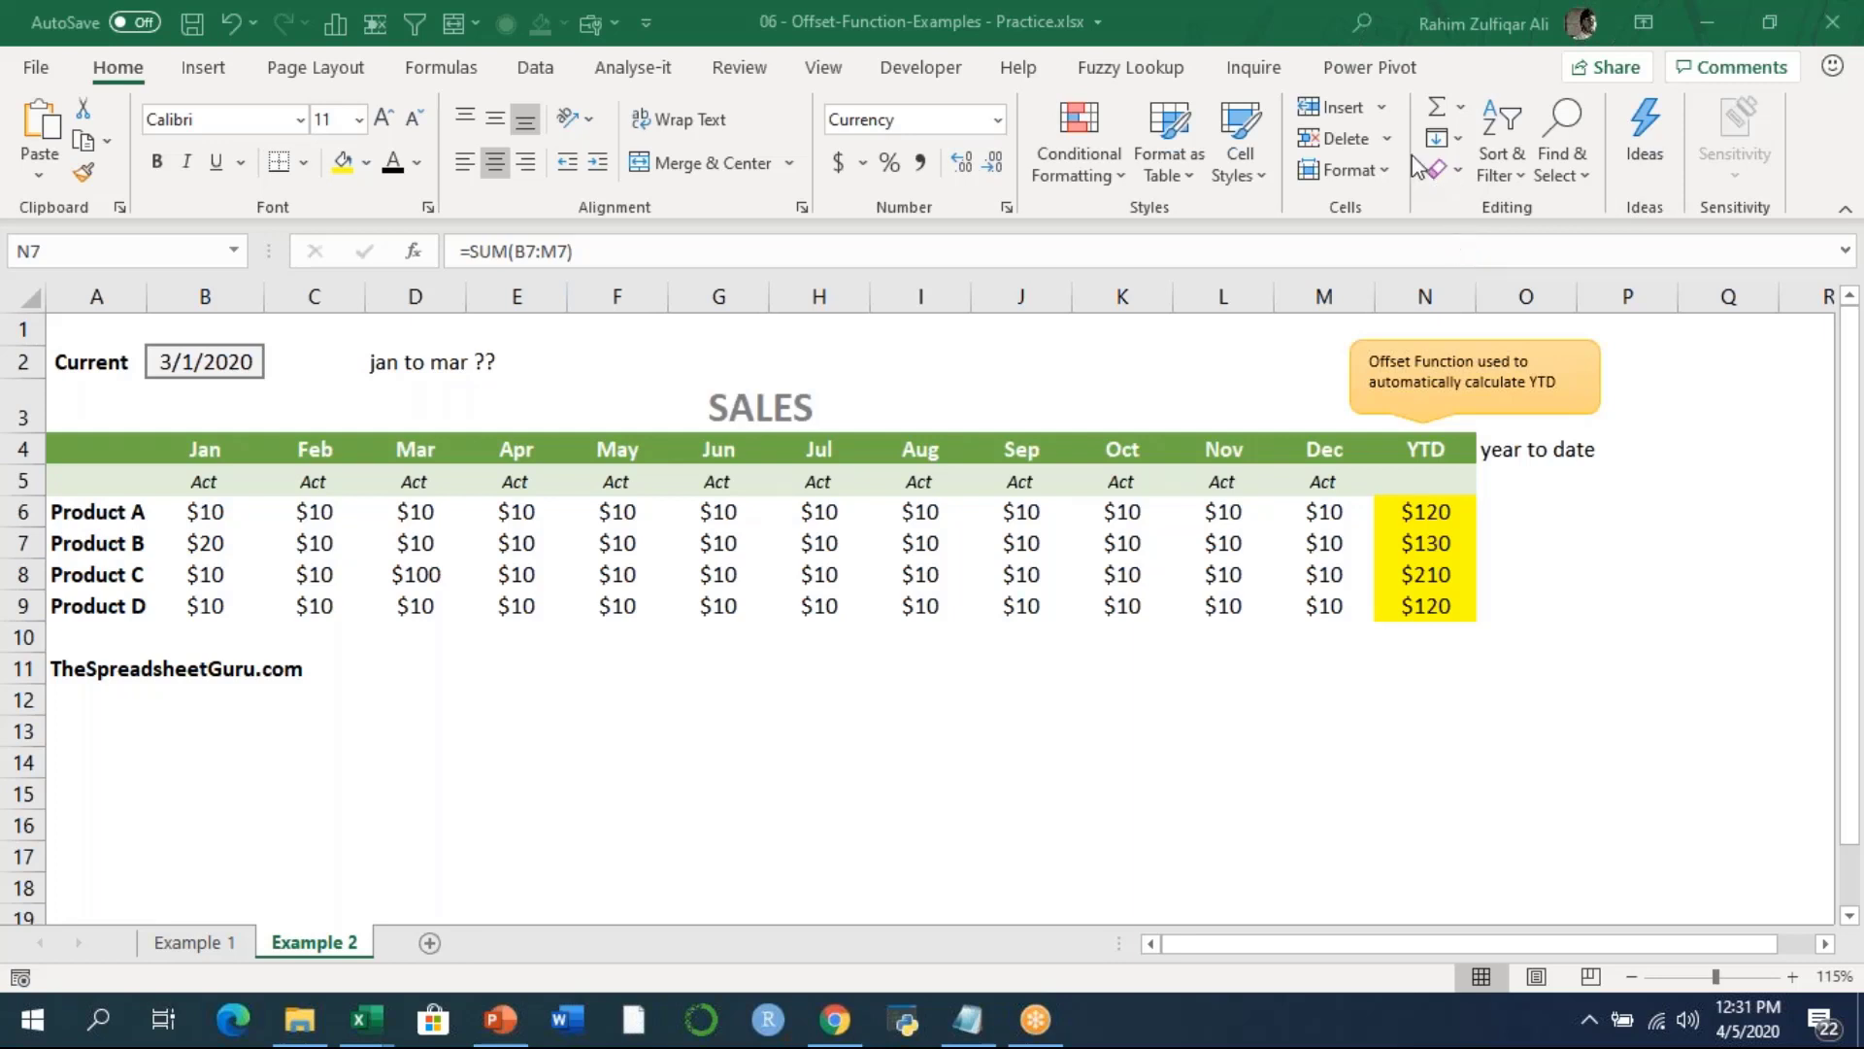
# Clear the existing full-year totals from N6:N9.
pyautogui.click(1396, 509)
pyautogui.doubleClick(1399, 509)
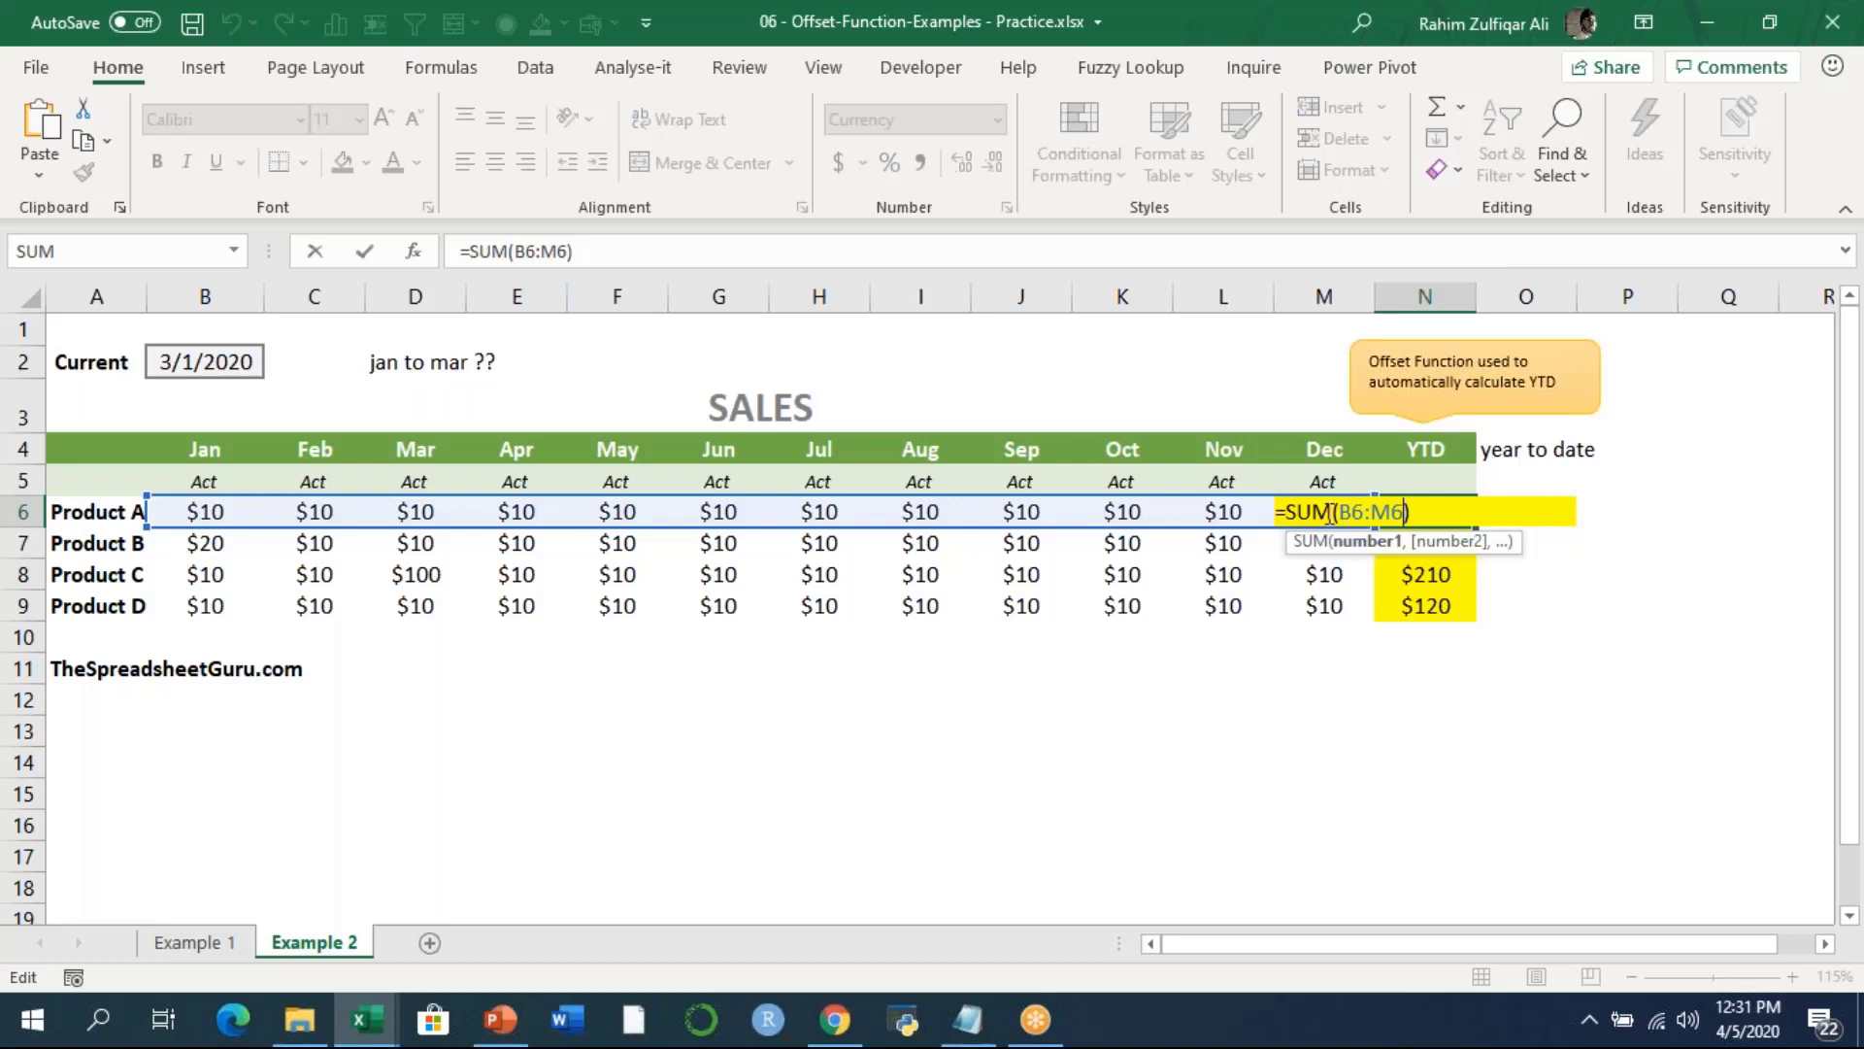
pyautogui.press('Escape')
pyautogui.hotkey('shift', 'Down')
pyautogui.hotkey('shift', 'Down')
pyautogui.hotkey('shift', 'Down')
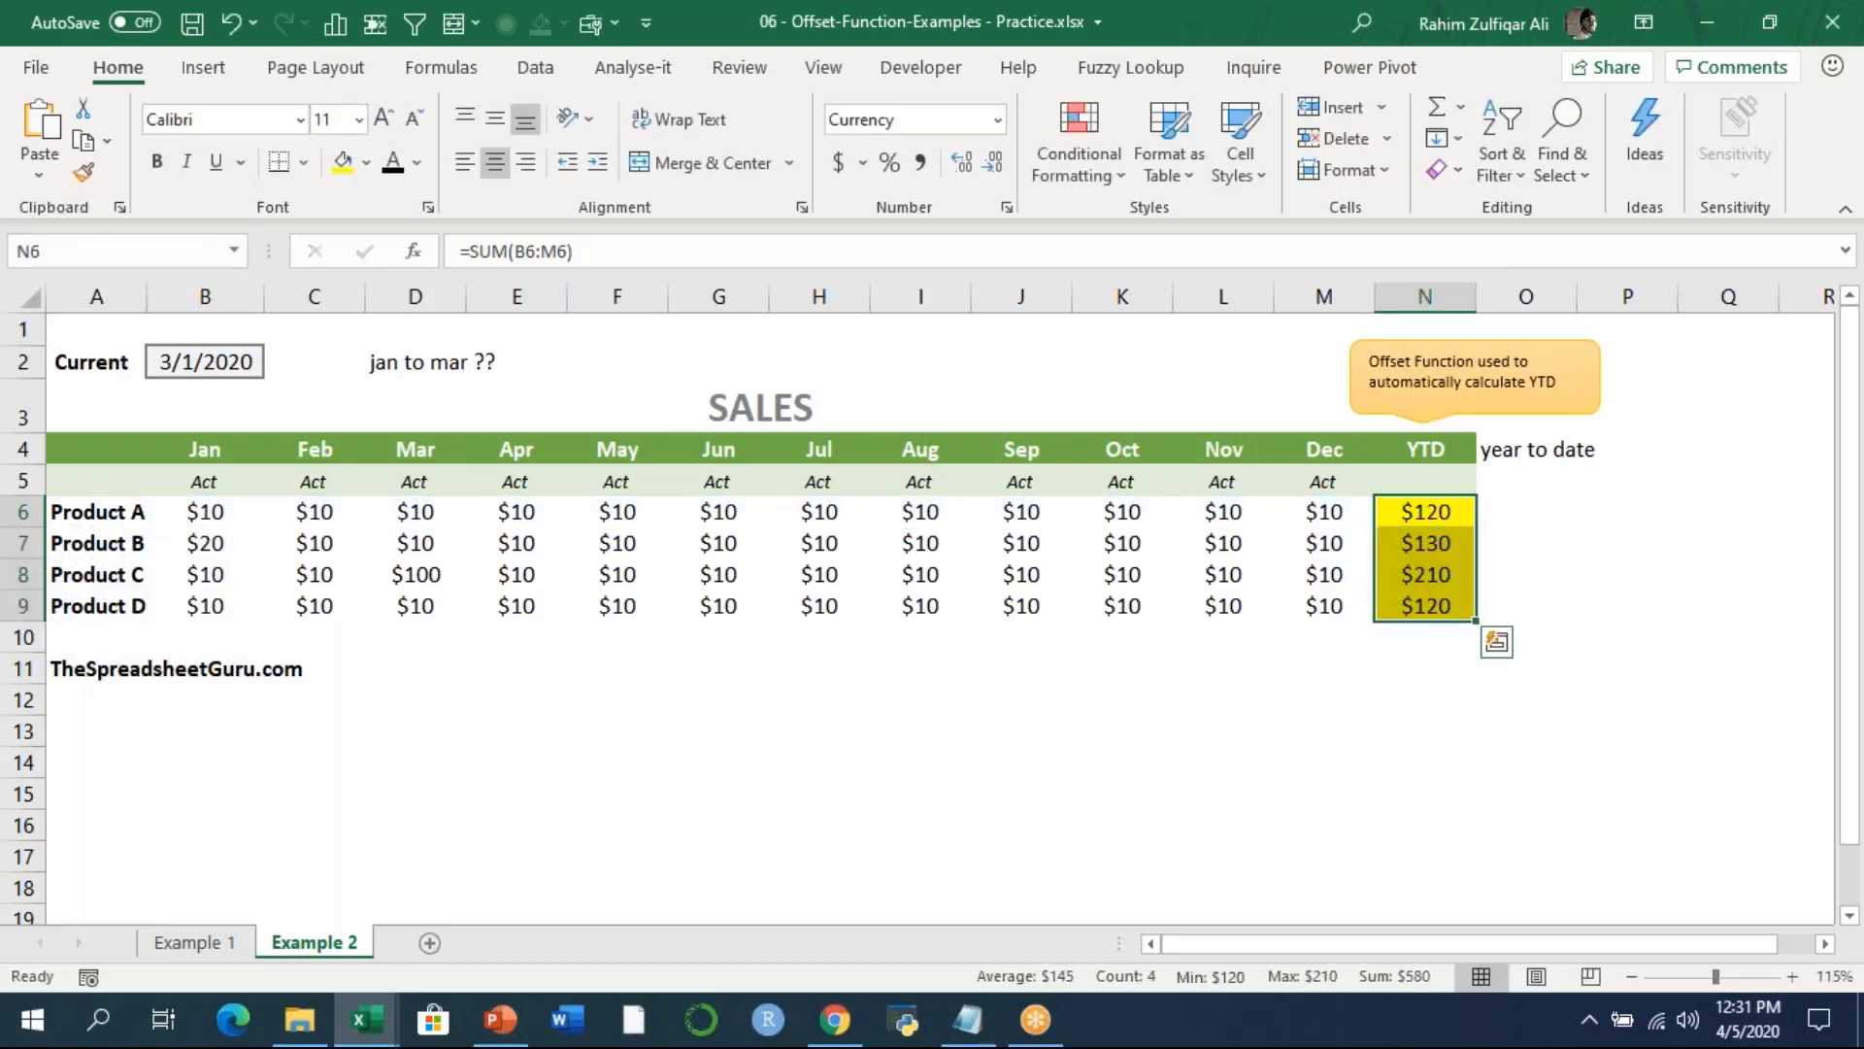
pyautogui.press('Delete')
# Enter =SUM(B6:D6) in N6 and fill it down to N9 for Jan–Mar totals.
pyautogui.press('Left')
pyautogui.press('Right')
pyautogui.write('=SUM(')
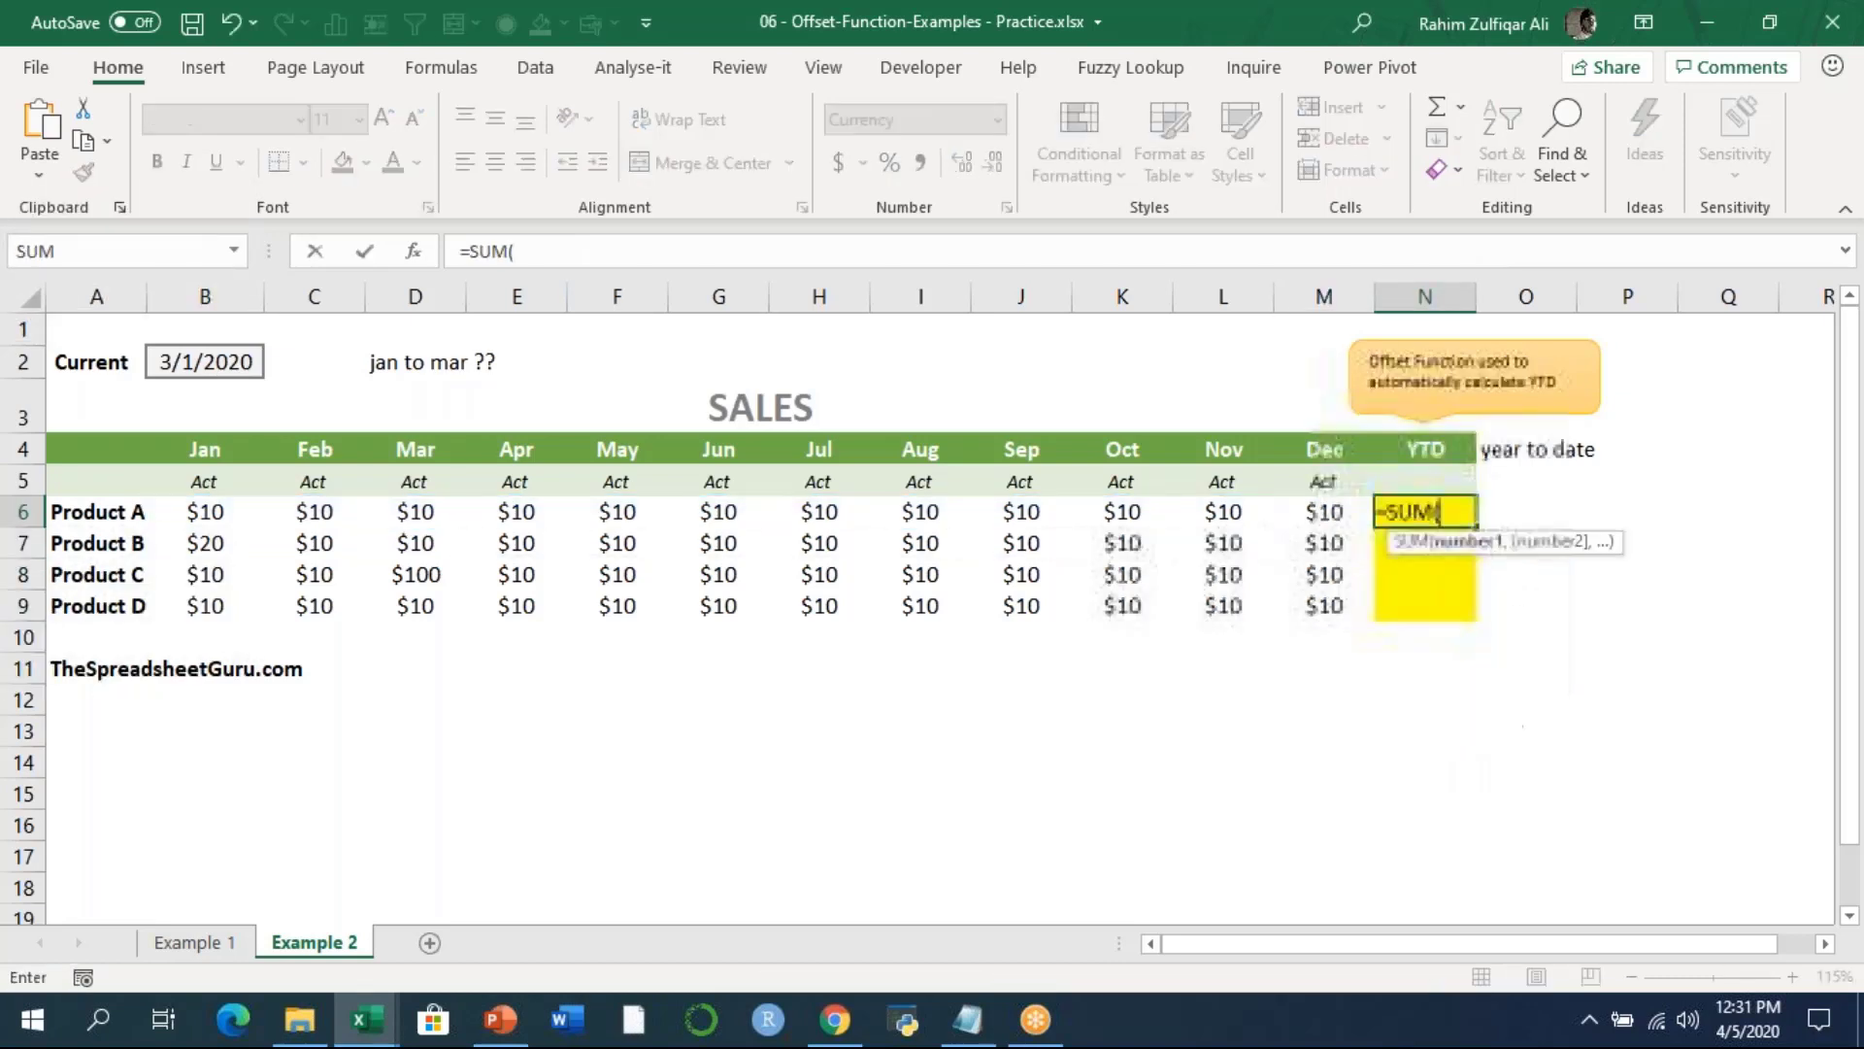
pyautogui.press('Left')
pyautogui.press('Left')
pyautogui.press('Left')
pyautogui.press('Left')
pyautogui.press('Left')
pyautogui.press('Left')
pyautogui.press('Left')
pyautogui.press('Left')
pyautogui.press('Left')
pyautogui.press('Left')
pyautogui.press('Left')
pyautogui.press('Left')
pyautogui.hotkey('shift', 'Right')
pyautogui.hotkey('shift', 'Right')
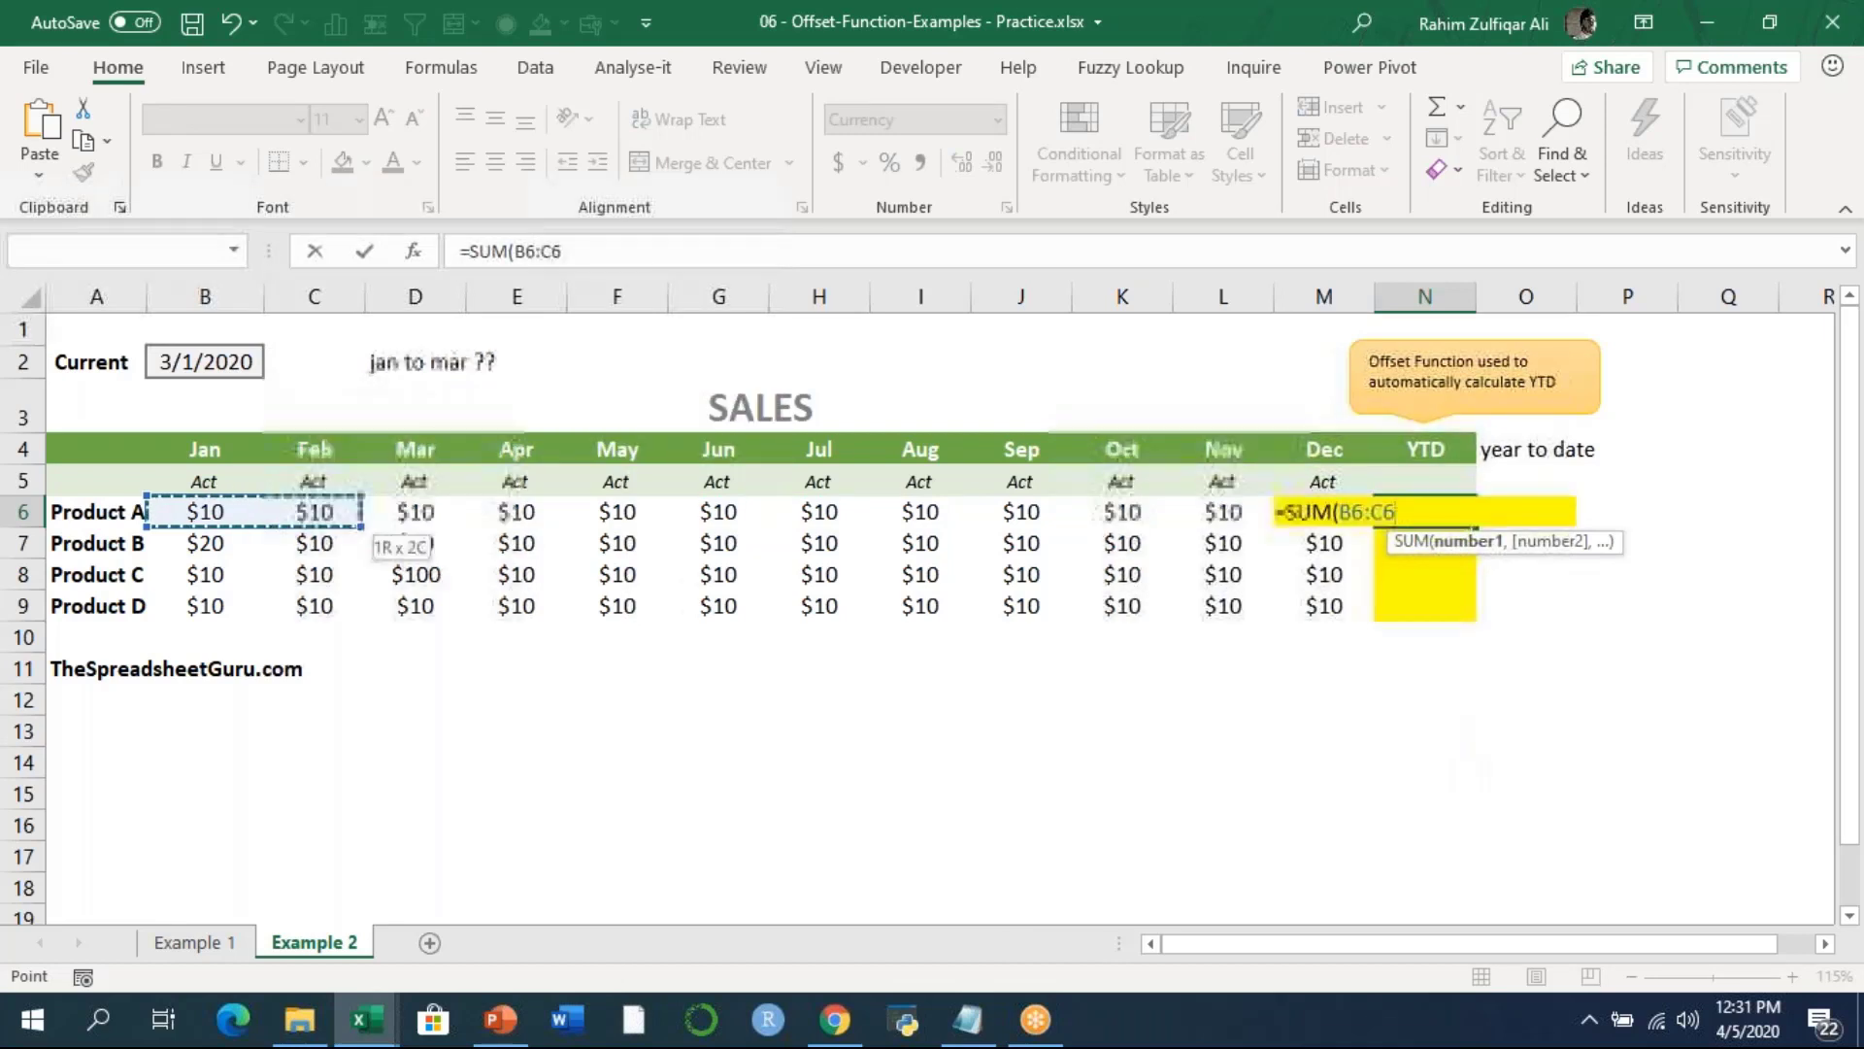
pyautogui.press('Return')
pyautogui.moveTo(1425, 511); pyautogui.dragTo(1426, 605)
pyautogui.hotkey('ctrl', 'd')
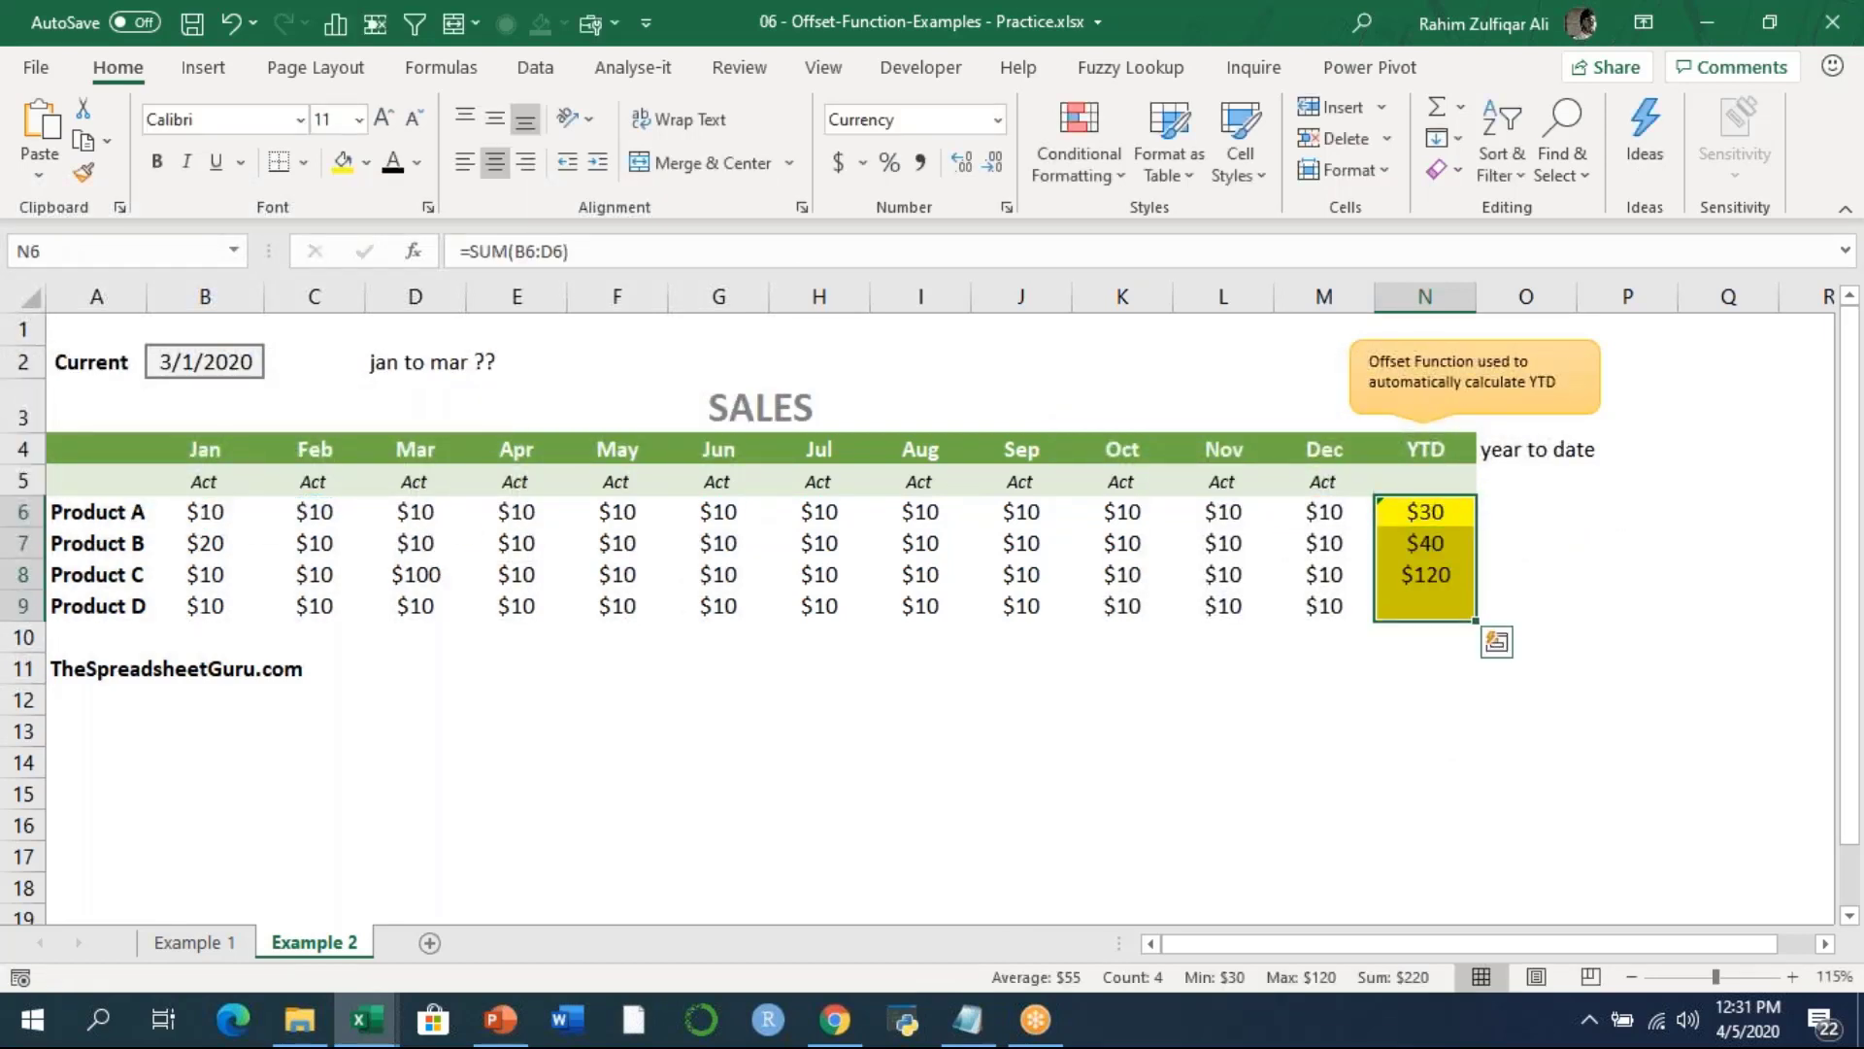
pyautogui.click(1426, 512)
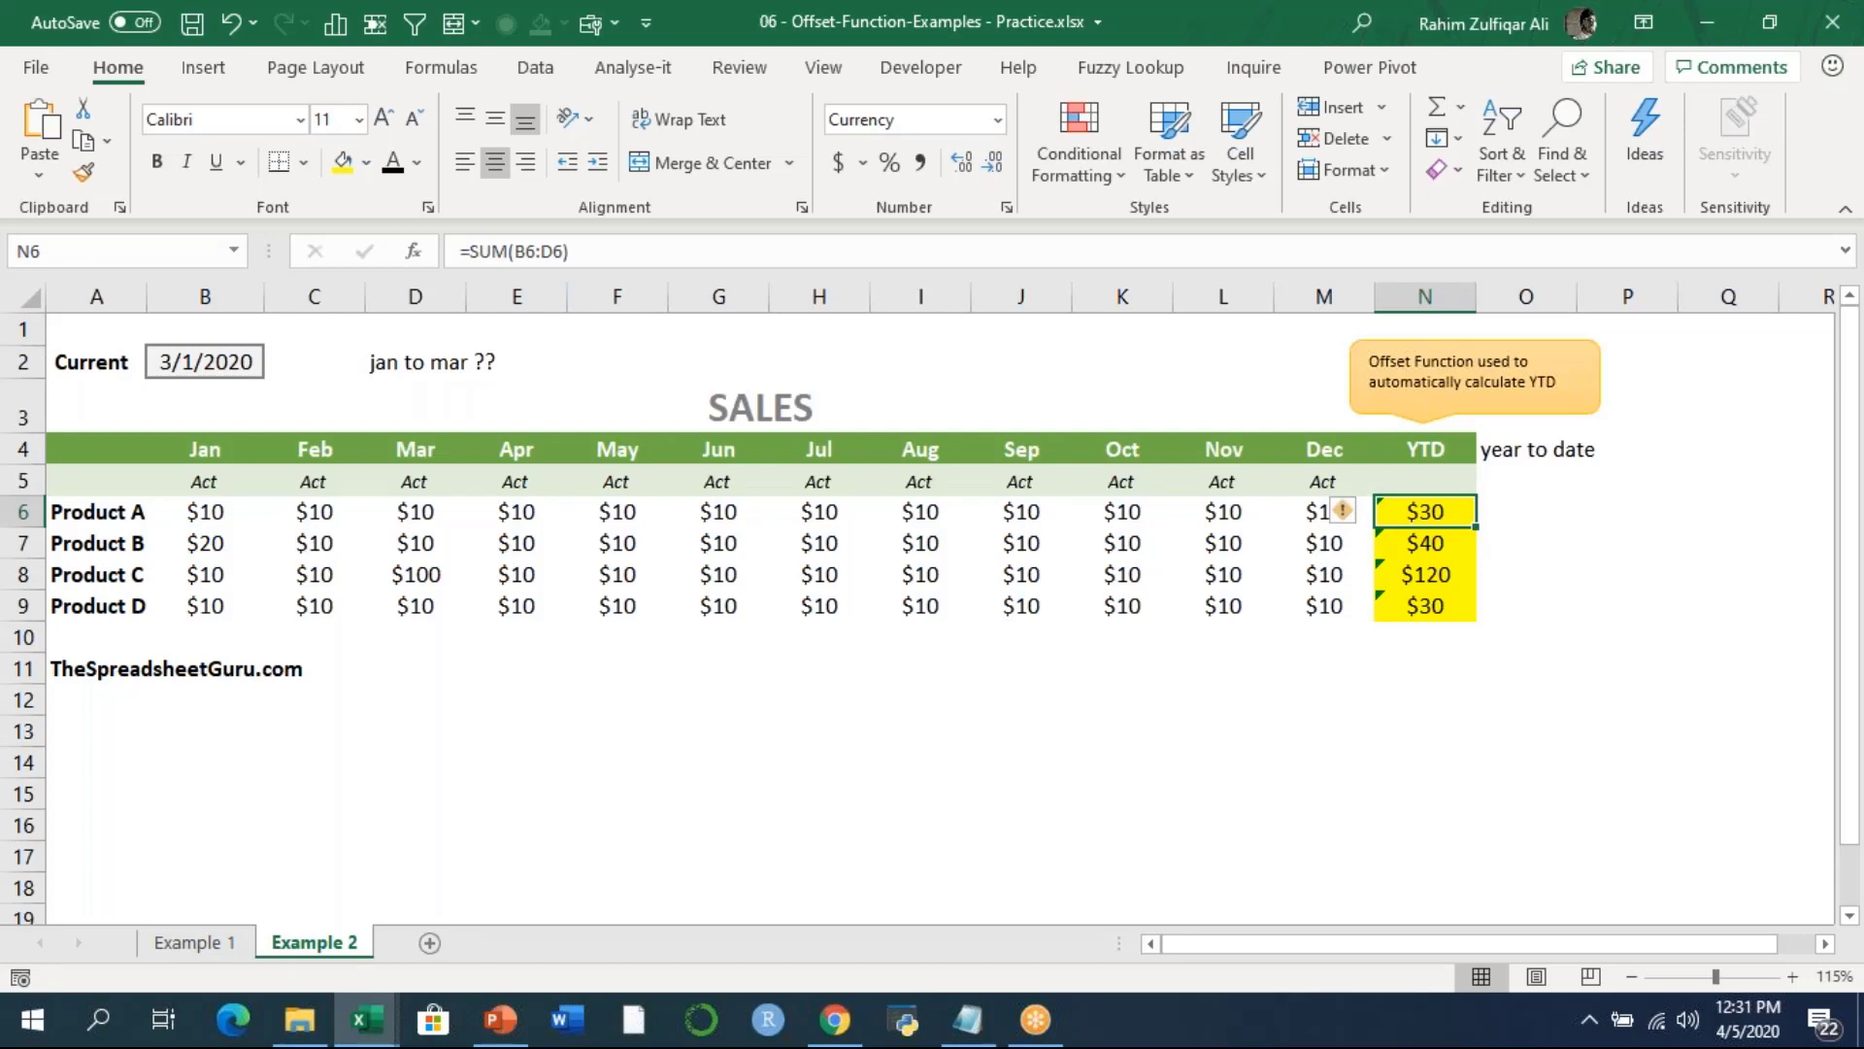
pyautogui.press('F2')
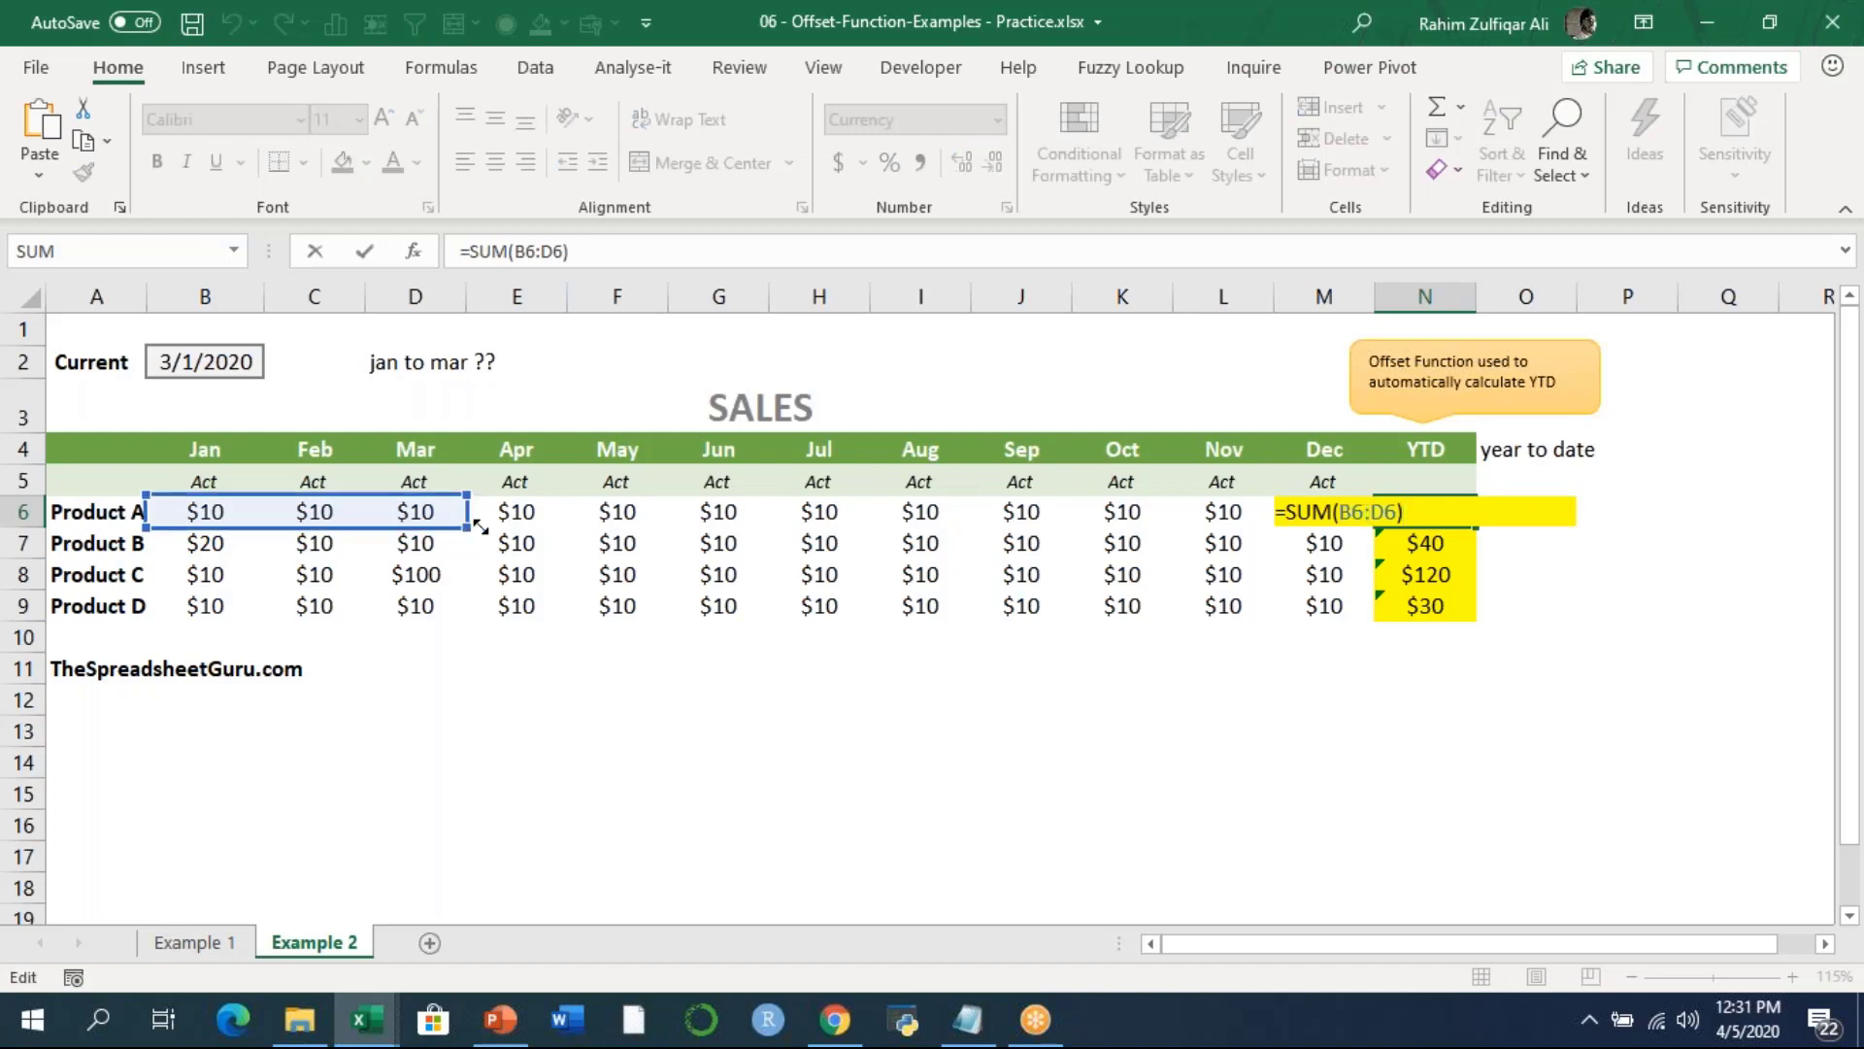
# Extend N6 to =SUM(B6:F6) and fill down, giving $50, $60, $140 and $50.
pyautogui.moveTo(468, 528); pyautogui.dragTo(685, 523)
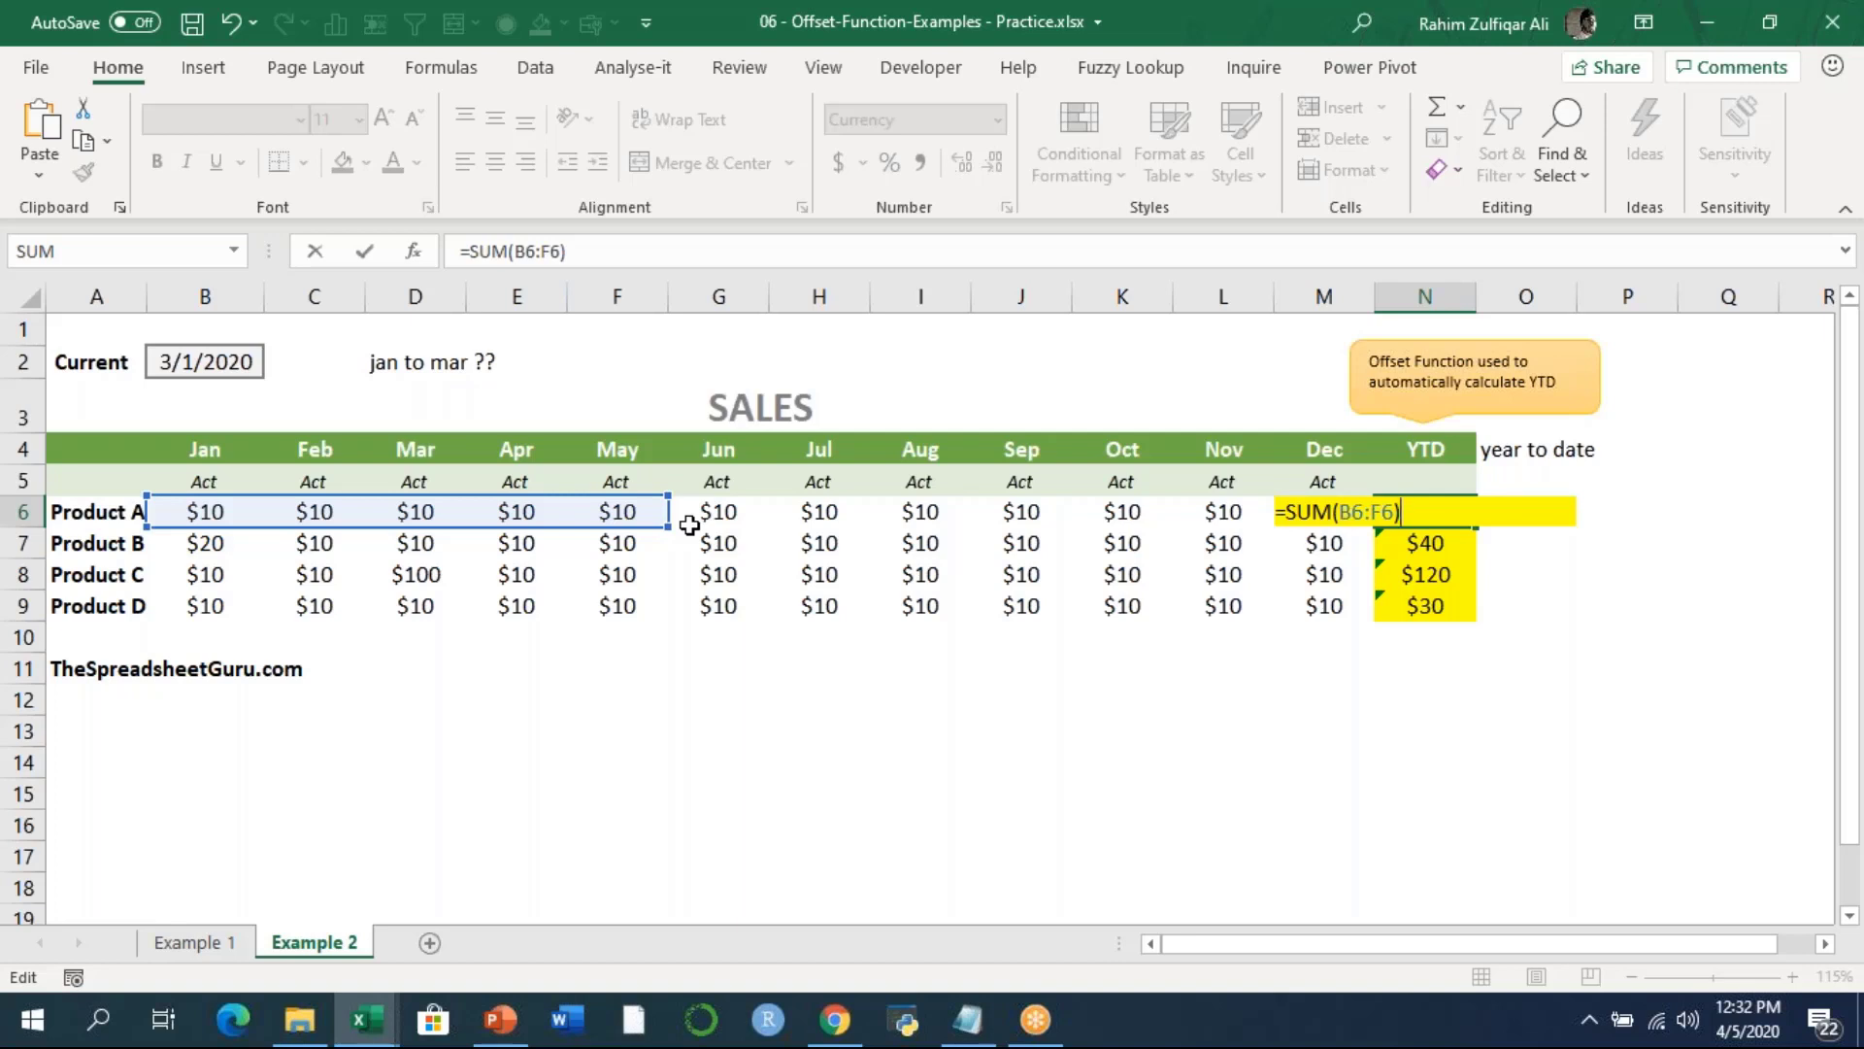
pyautogui.press('Return')
pyautogui.press('Up')
pyautogui.hotkey('shift', 'Down')
pyautogui.hotkey('shift', 'Down')
pyautogui.hotkey('shift', 'Down')
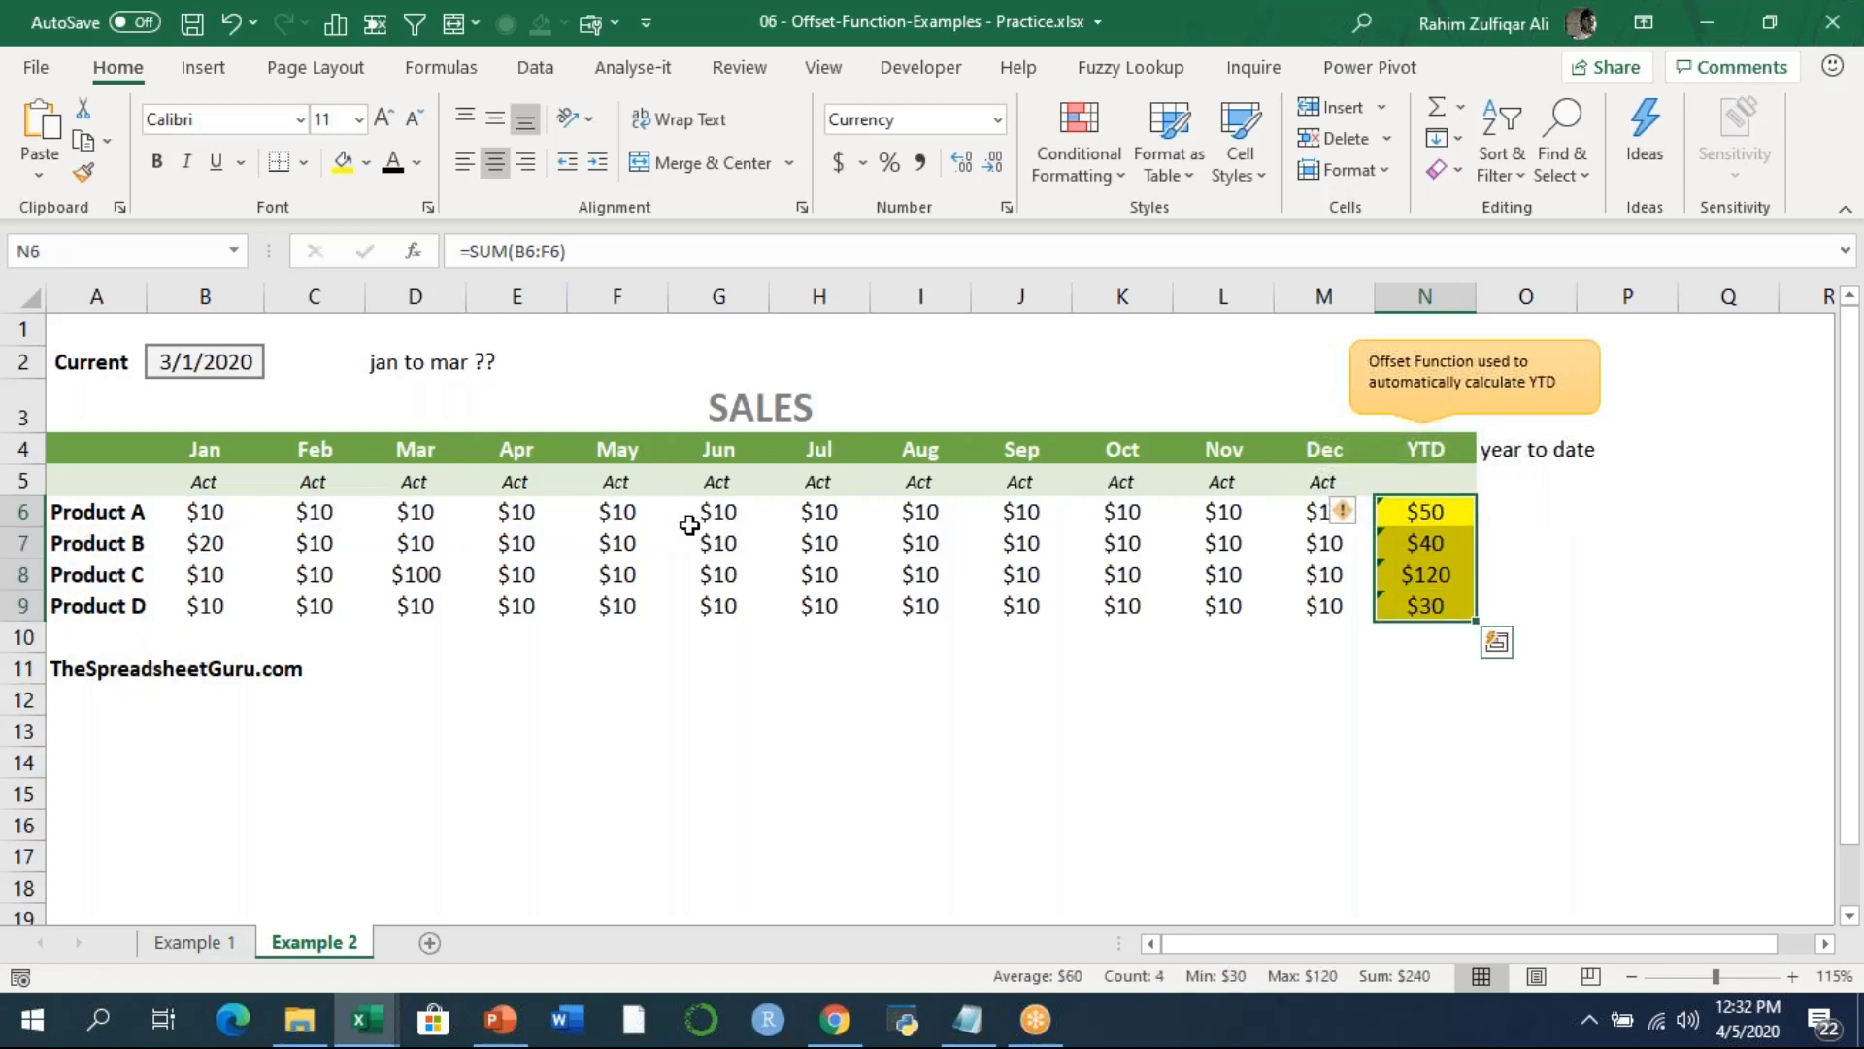
pyautogui.hotkey('ctrl', 'd')
pyautogui.press('F2')
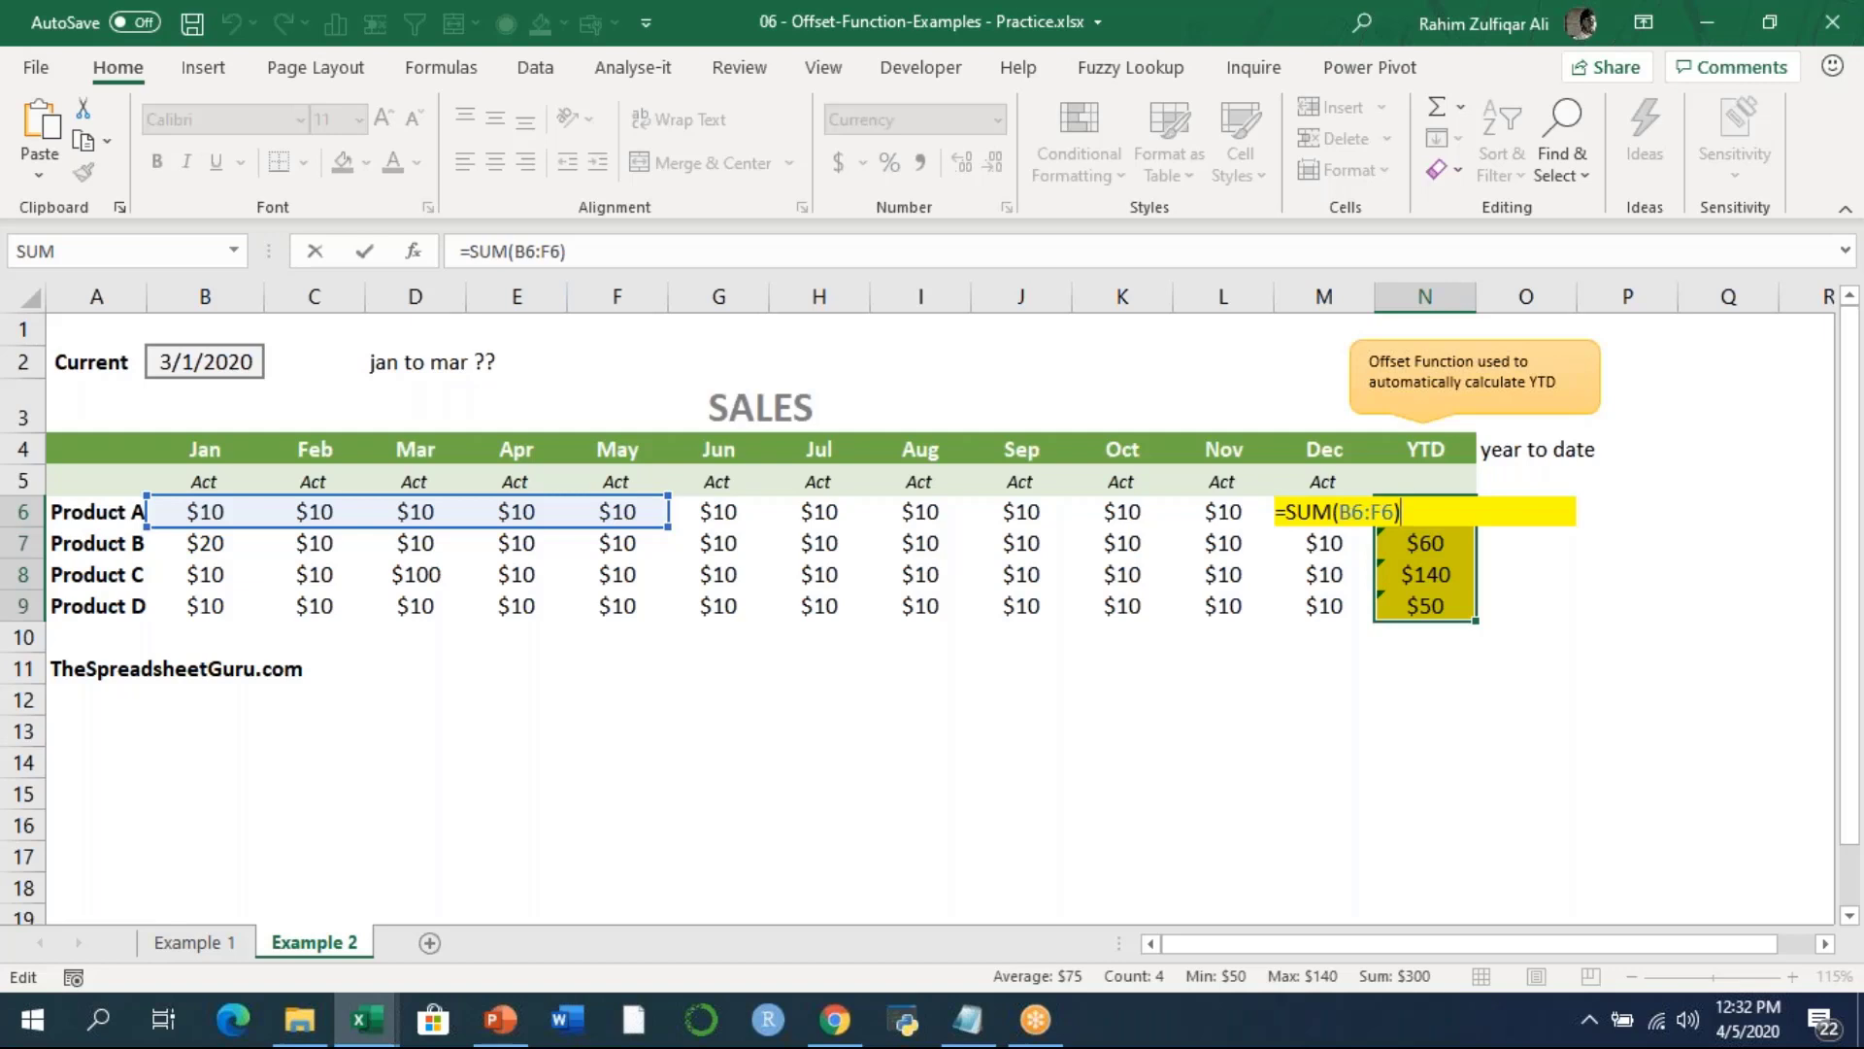
# Leave the formula unchanged and reselect the four YTD results N6:N9.
pyautogui.press('Return')
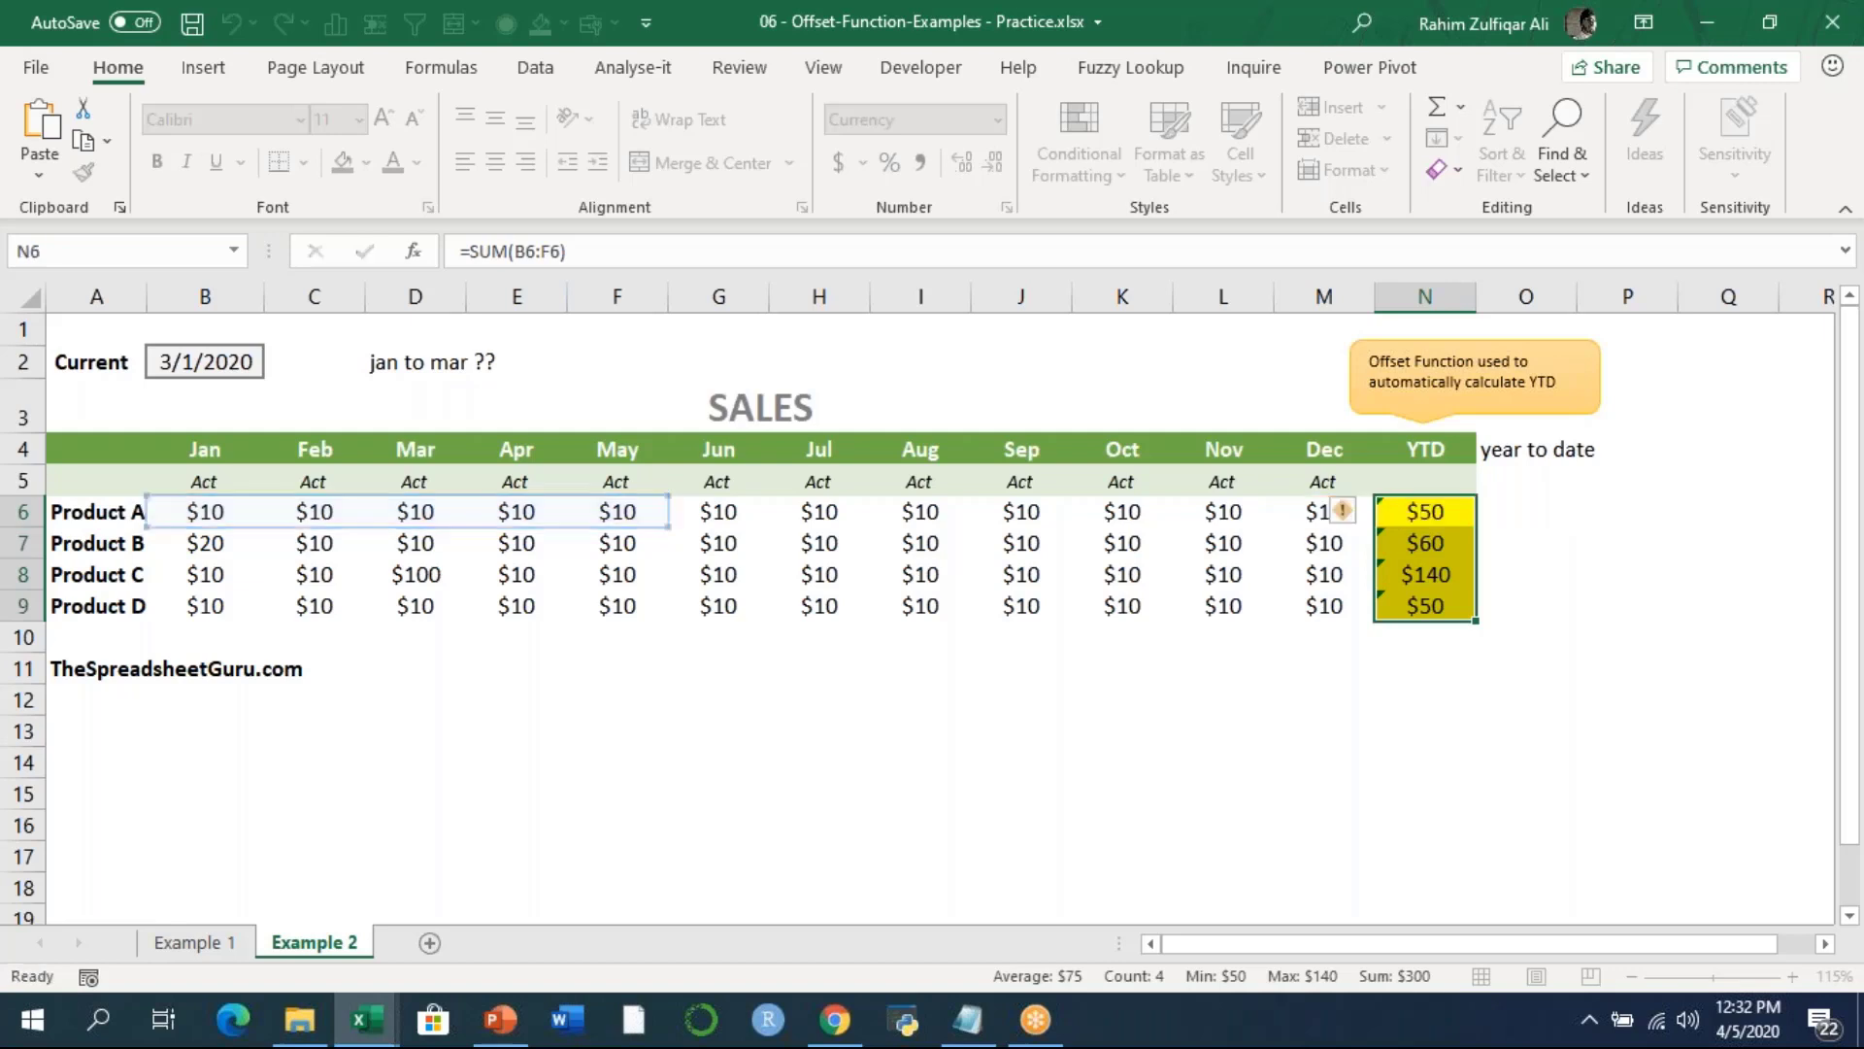
pyautogui.click(1425, 480)
pyautogui.click(1424, 510)
pyautogui.moveTo(1424, 511); pyautogui.dragTo(1424, 605)
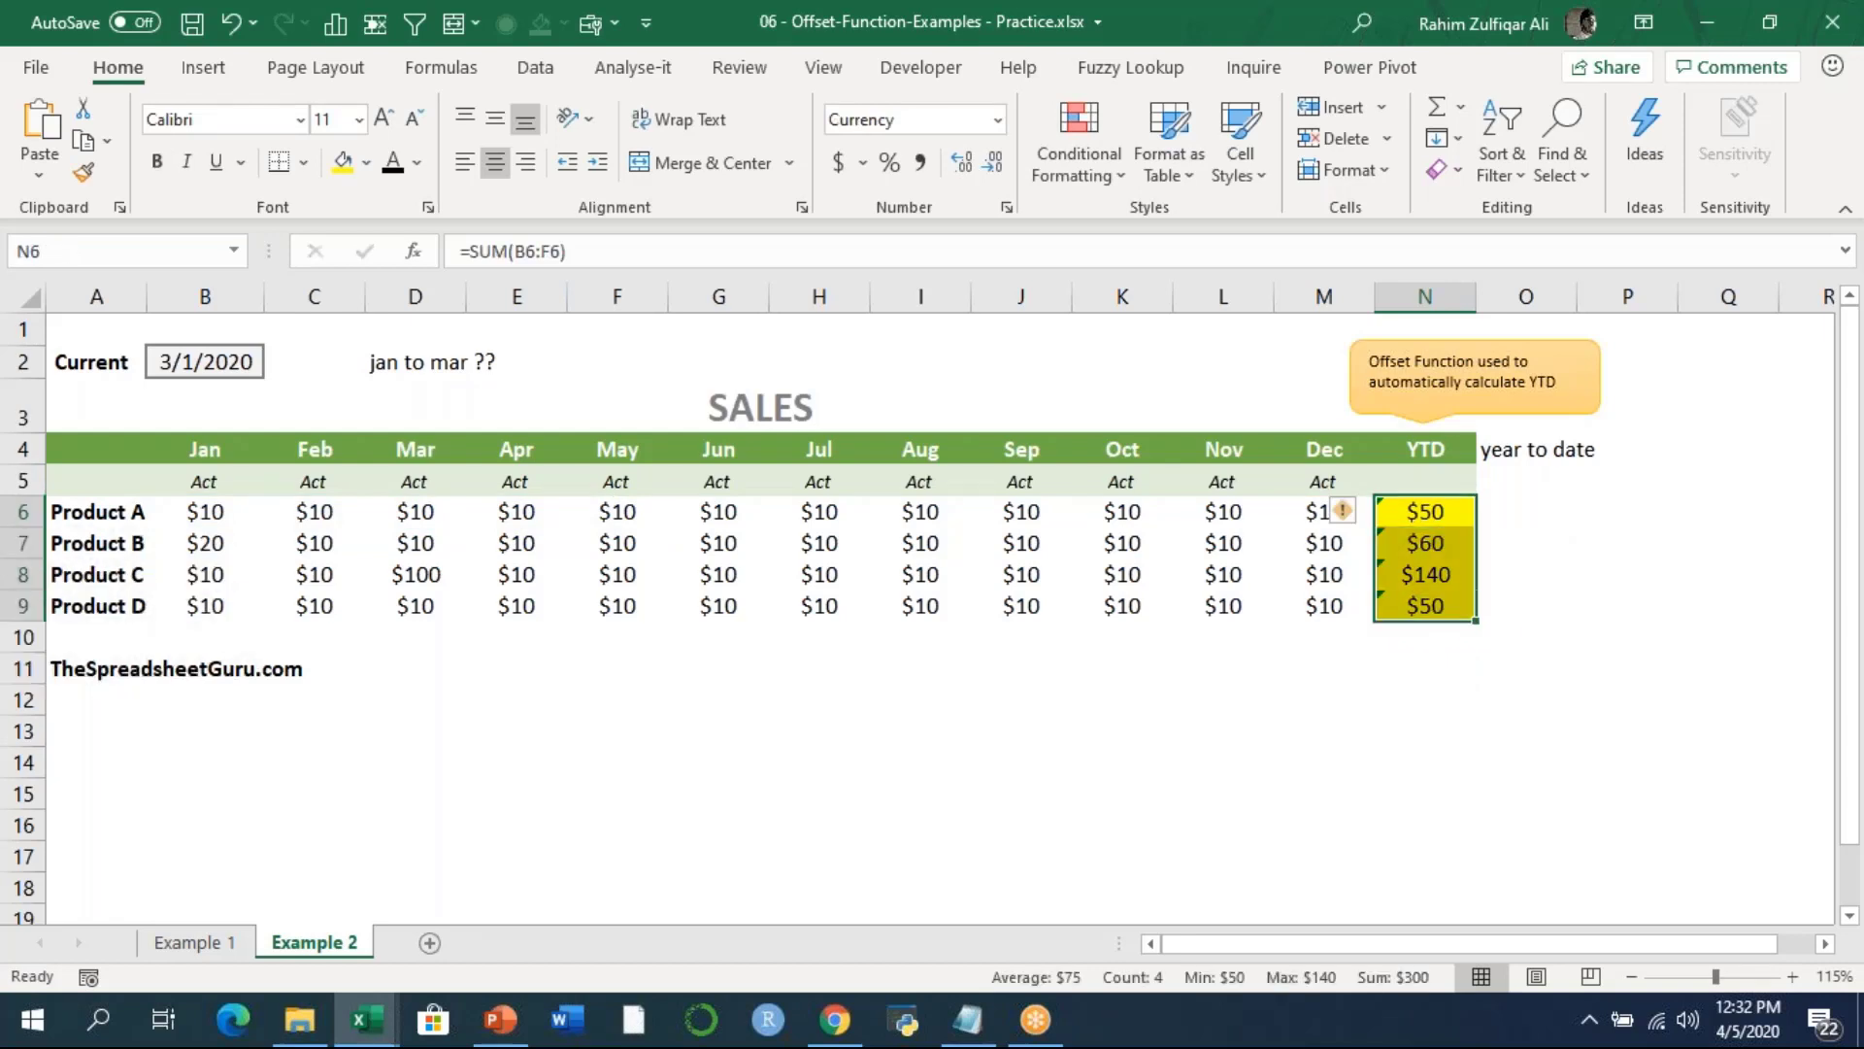
# Clear the YTD results in N6:N9 and delete the 'jan to mar ??' note in D2.
pyautogui.press('Delete')
pyautogui.click(1324, 511)
pyautogui.press('Left')
pyautogui.press('Left')
pyautogui.press('Left')
pyautogui.press('Left')
pyautogui.press('Left')
pyautogui.press('Up')
pyautogui.press('Up')
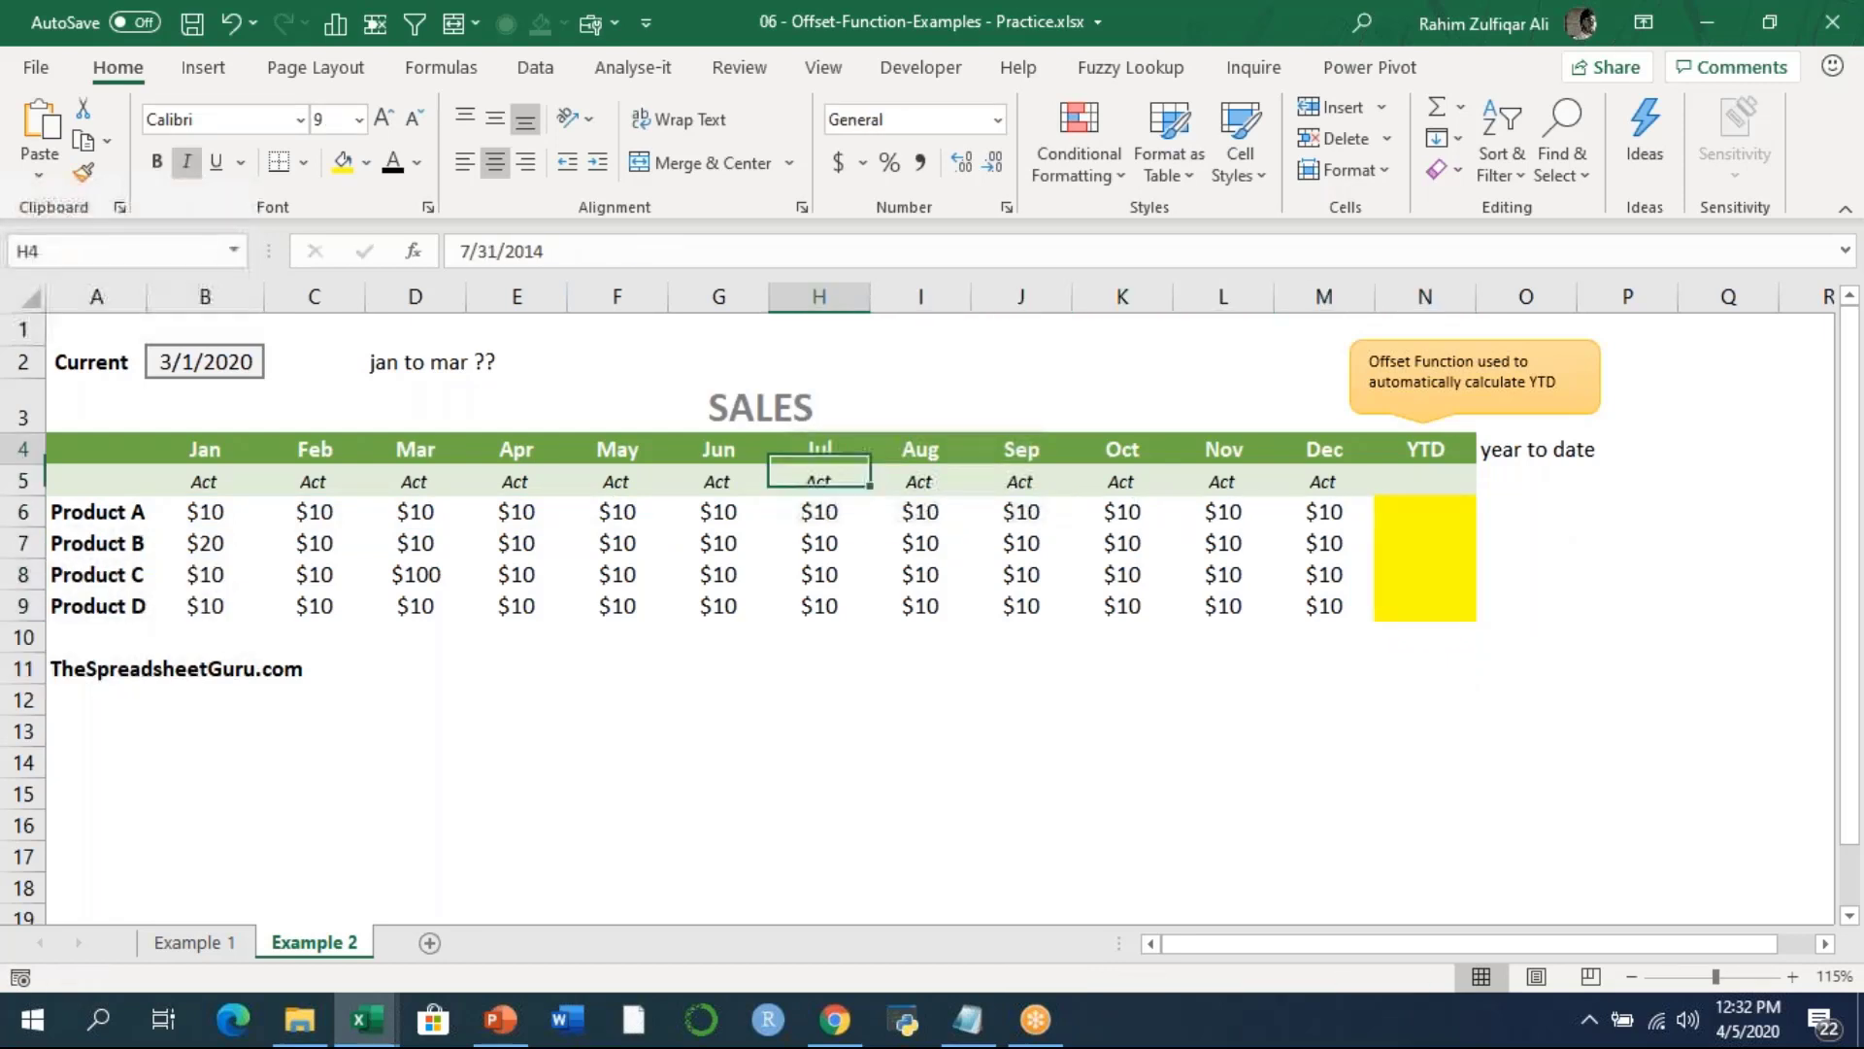
pyautogui.press('Up')
pyautogui.press('Up')
pyautogui.press('Up')
pyautogui.press('Left')
pyautogui.press('Left')
pyautogui.press('Left')
pyautogui.click(415, 361)
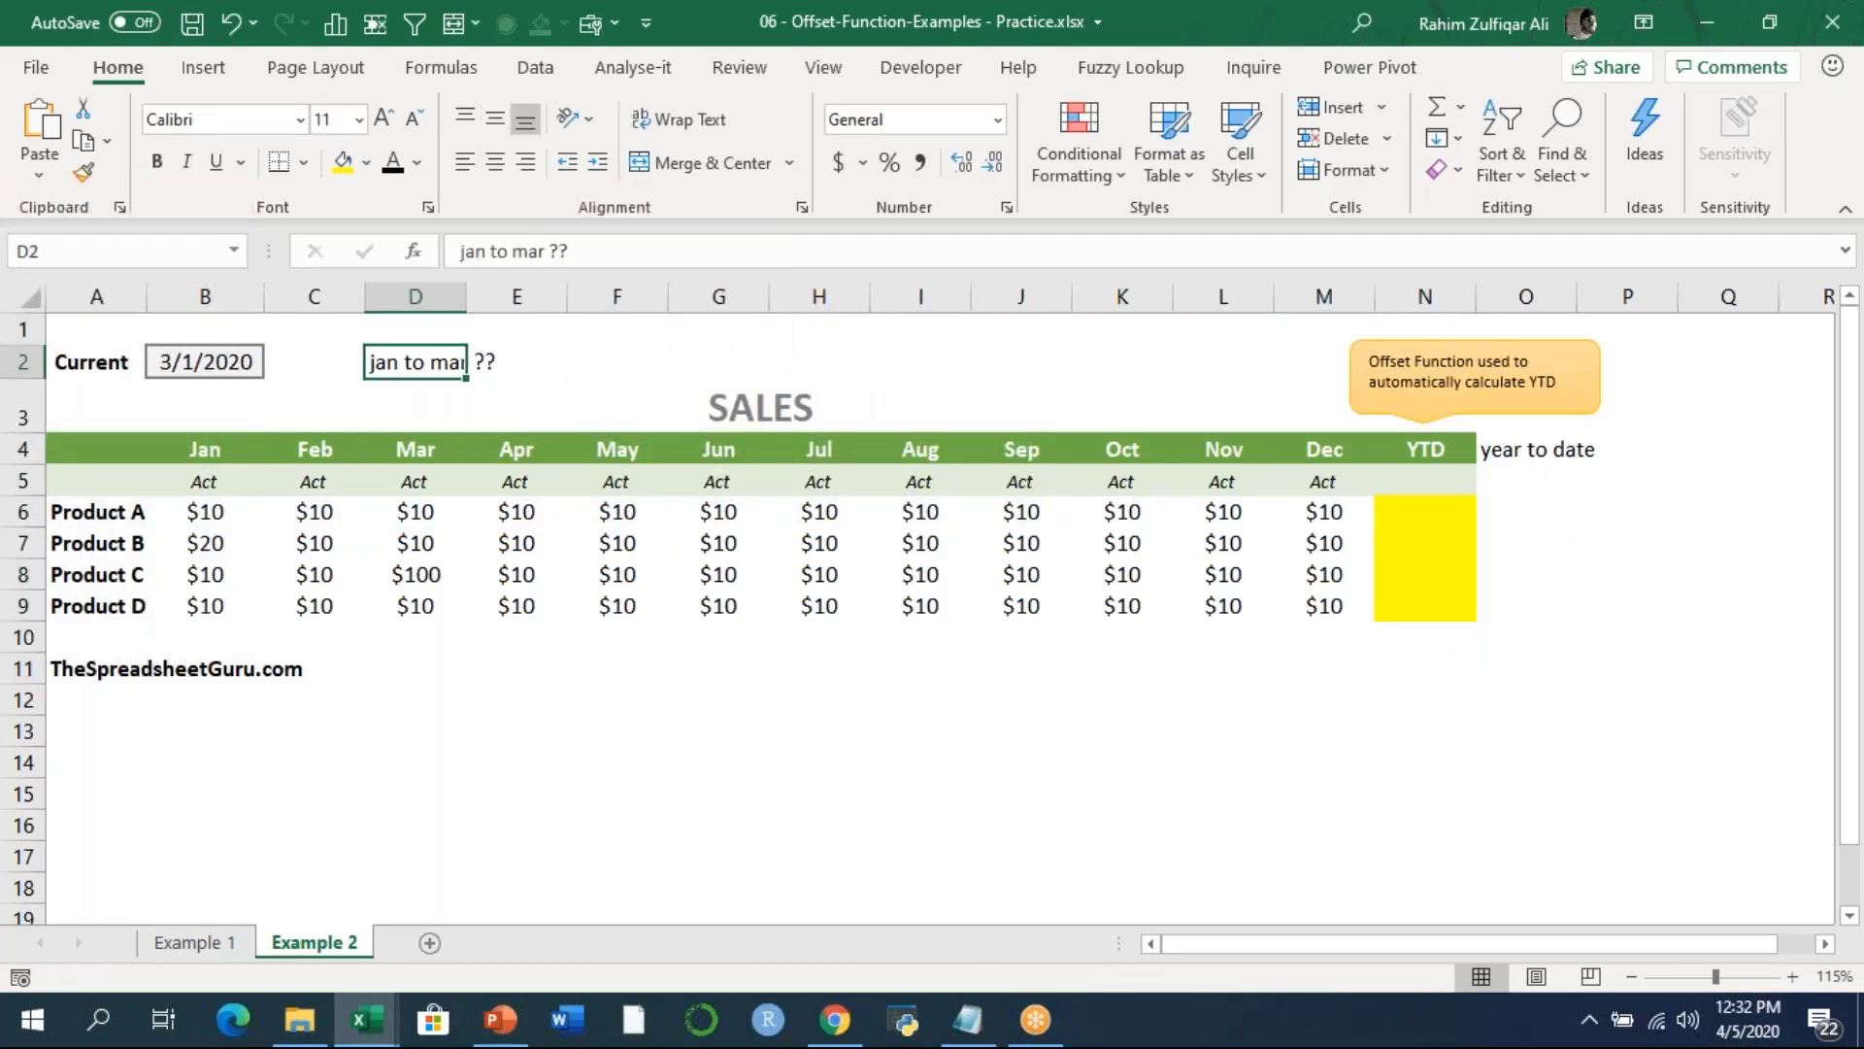
pyautogui.press('Delete')
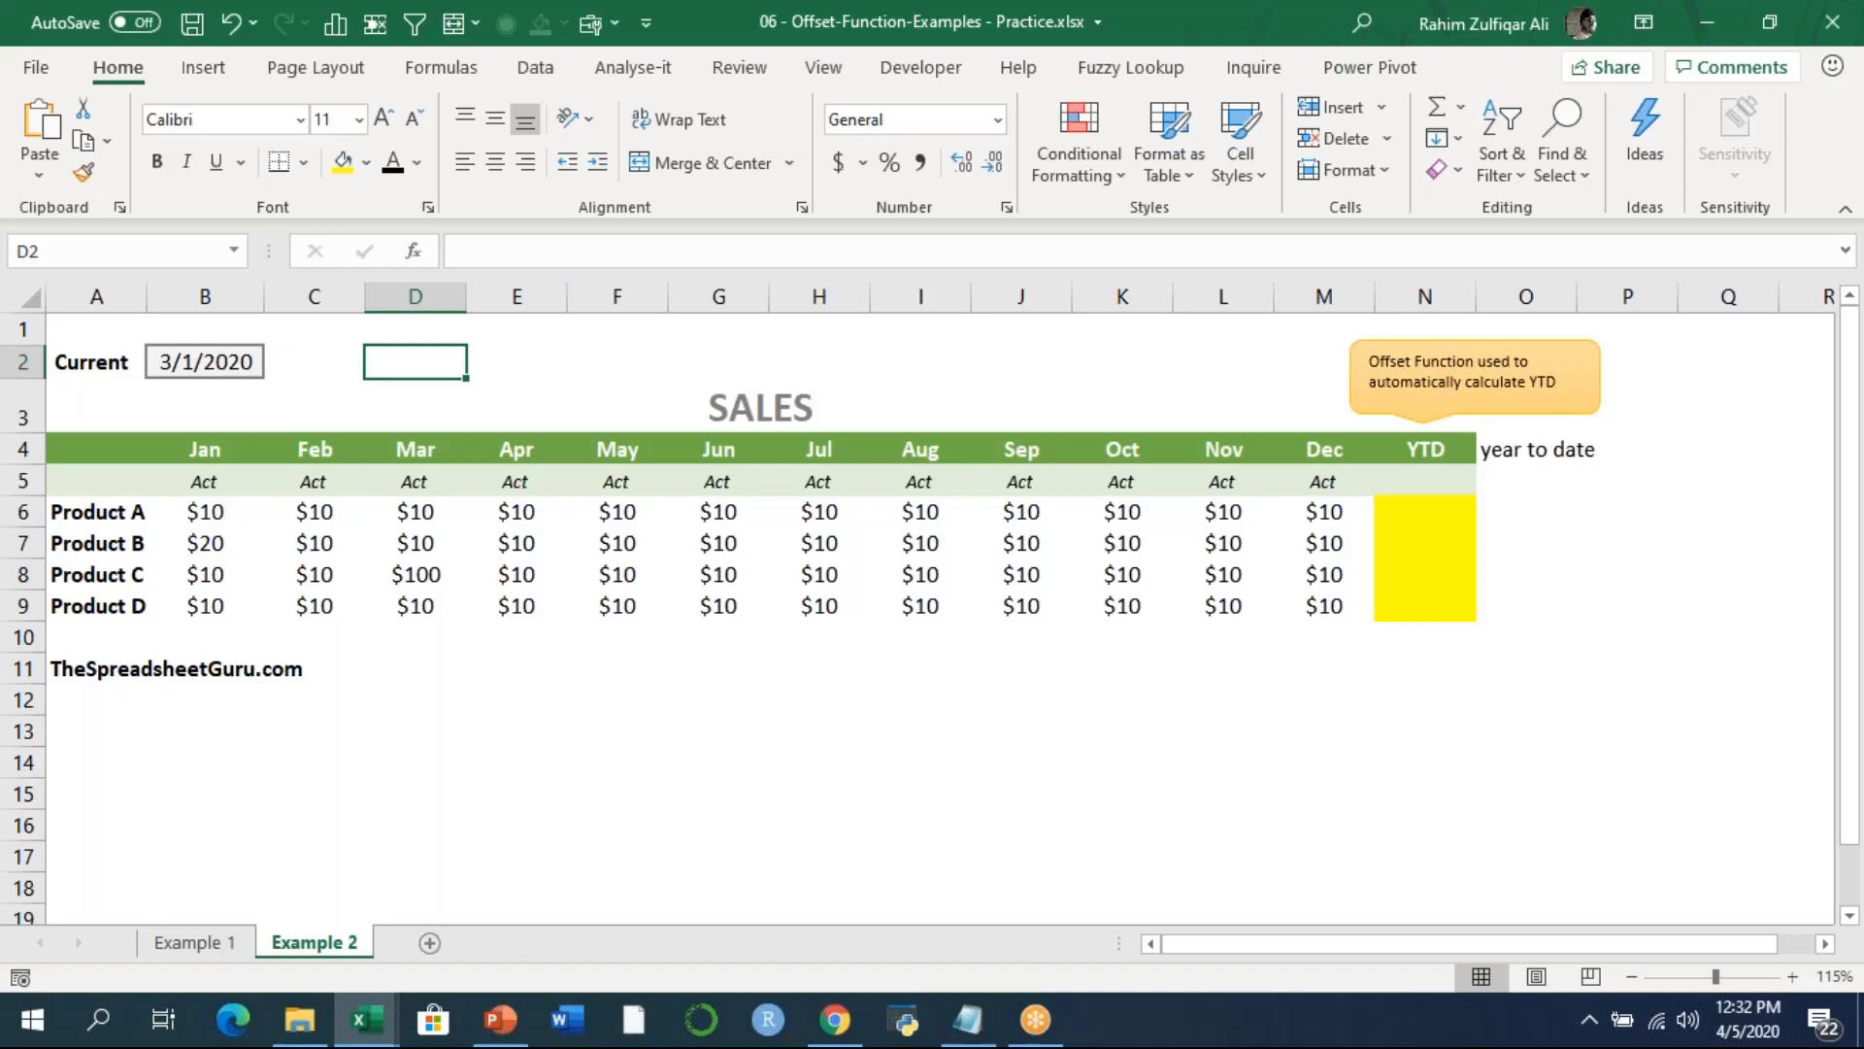
# Add the label 'month function ?' in F12 below the table.
pyautogui.press('Down')
pyautogui.press('Down')
pyautogui.press('Down')
pyautogui.press('Down')
pyautogui.press('Down')
pyautogui.press('Down')
pyautogui.press('Down')
pyautogui.press('Down')
pyautogui.press('Down')
pyautogui.press('Down')
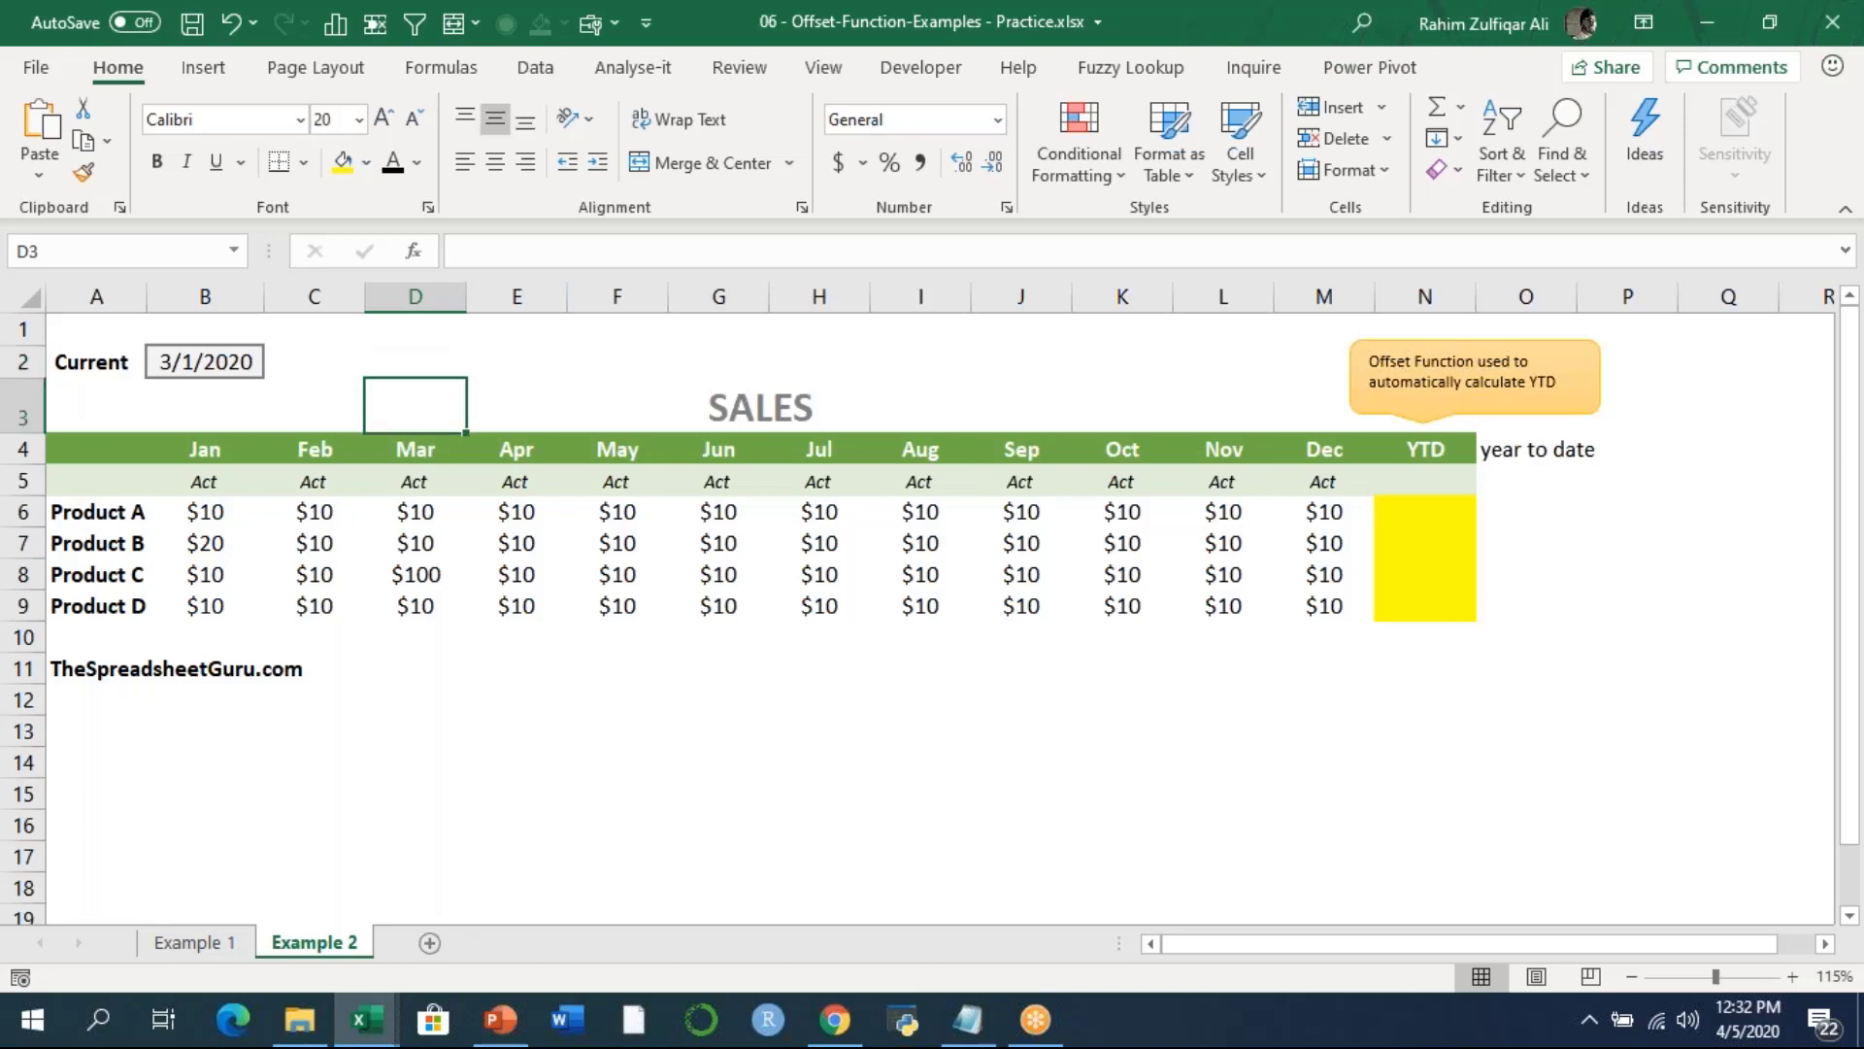
pyautogui.press('Right')
pyautogui.press('Right')
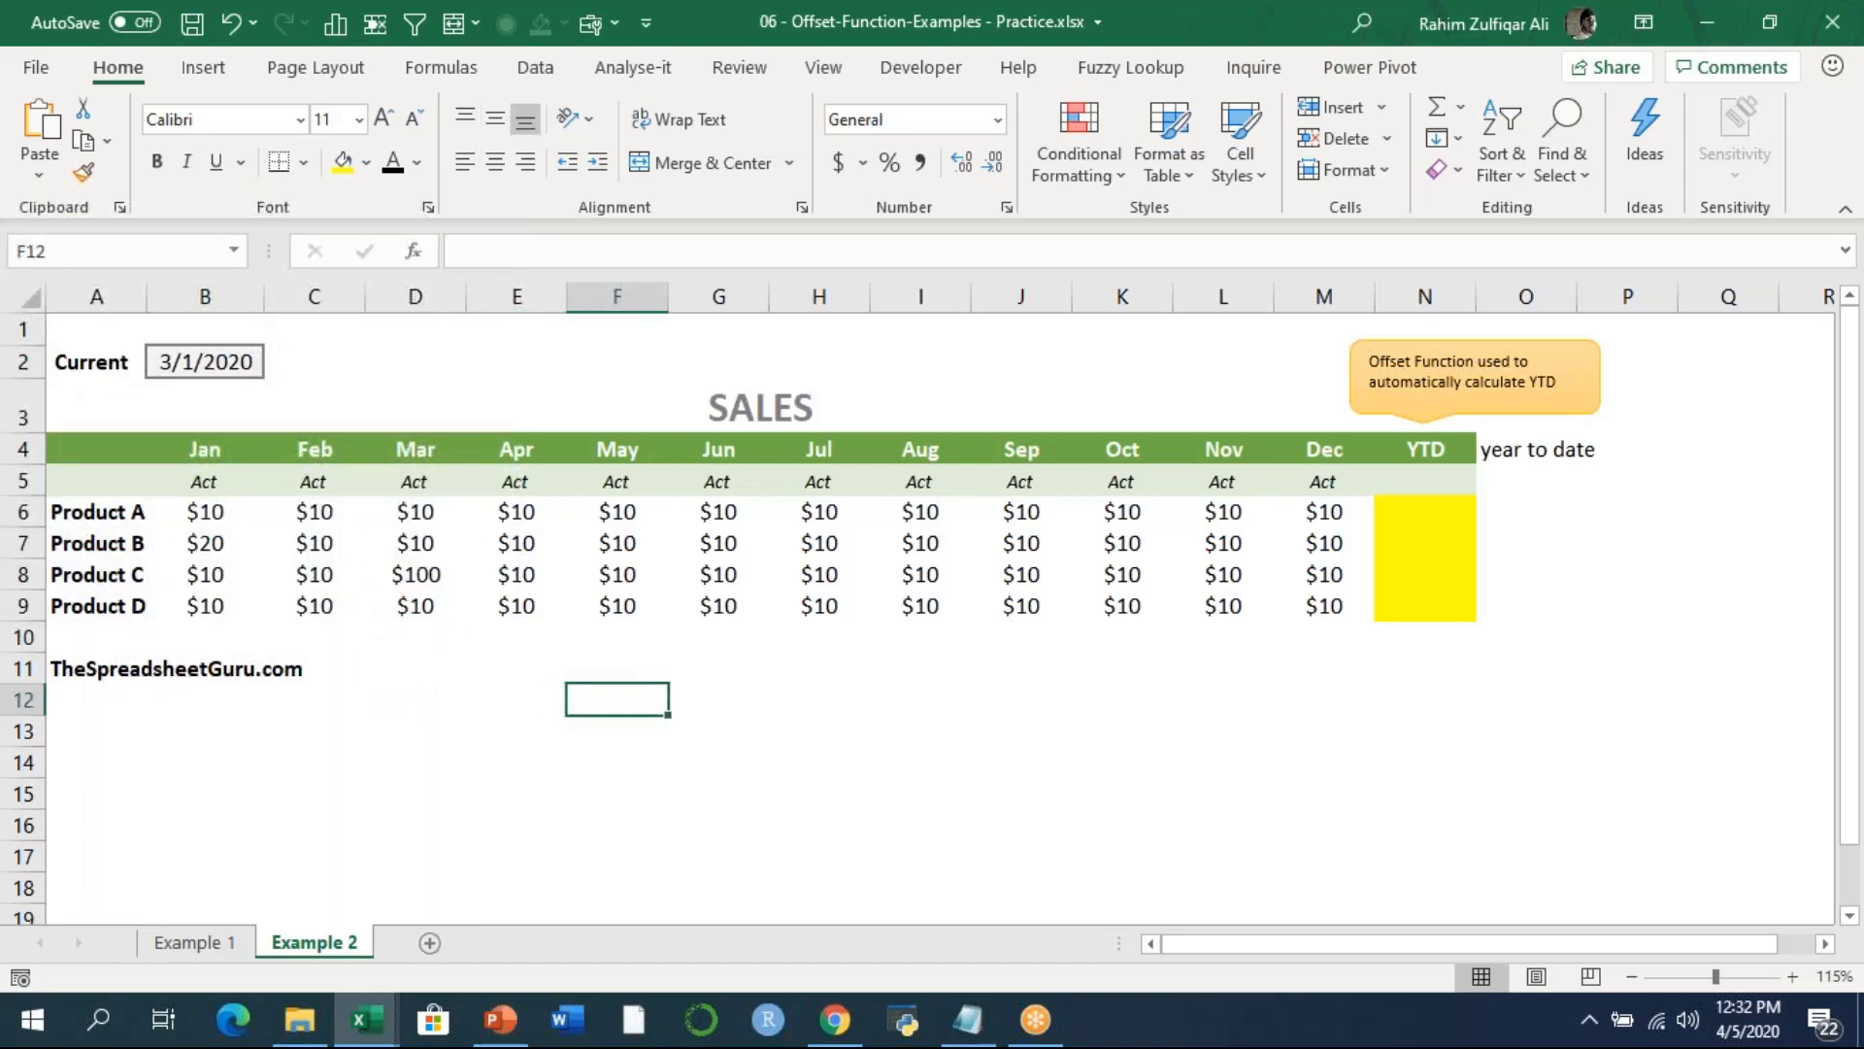
pyautogui.write('month')
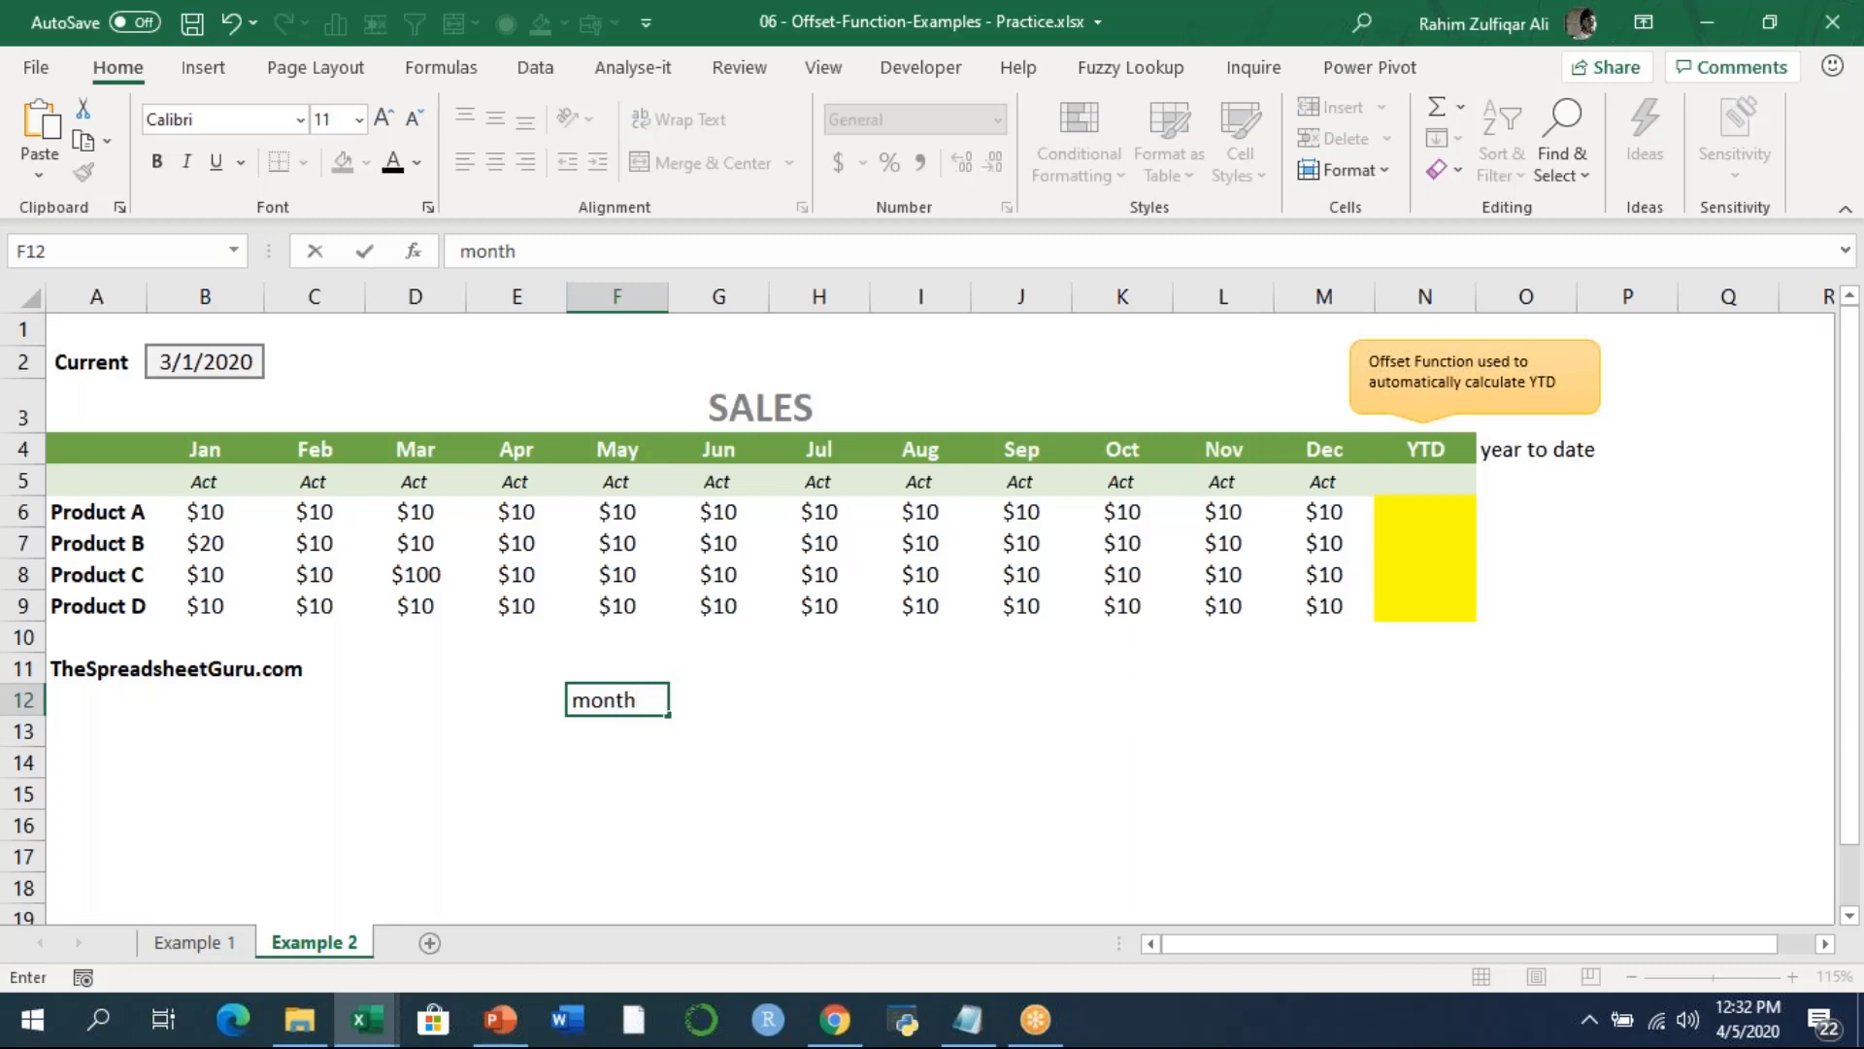
pyautogui.write(' function ?')
pyautogui.press('Return')
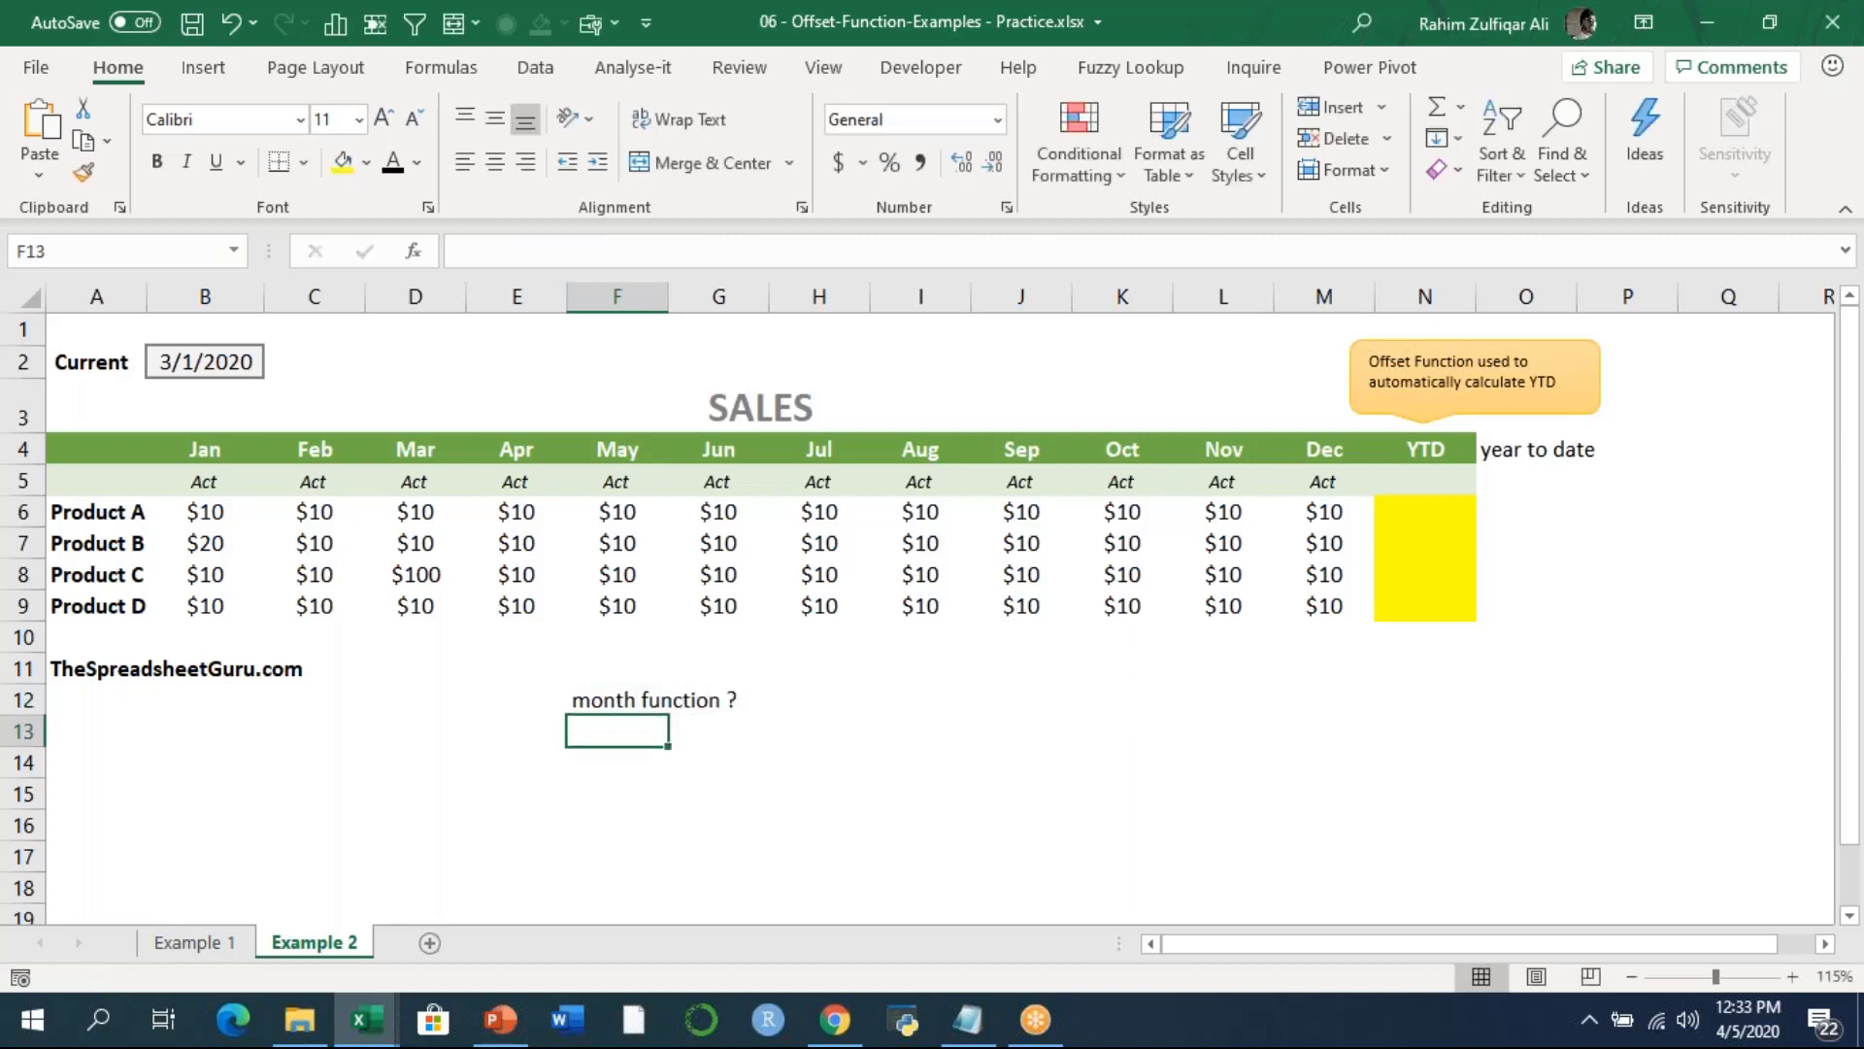
# Bold the 'month function ?' label in F12.
pyautogui.click(616, 699)
pyautogui.hotkey('ctrl', 'b')
pyautogui.press('Return')
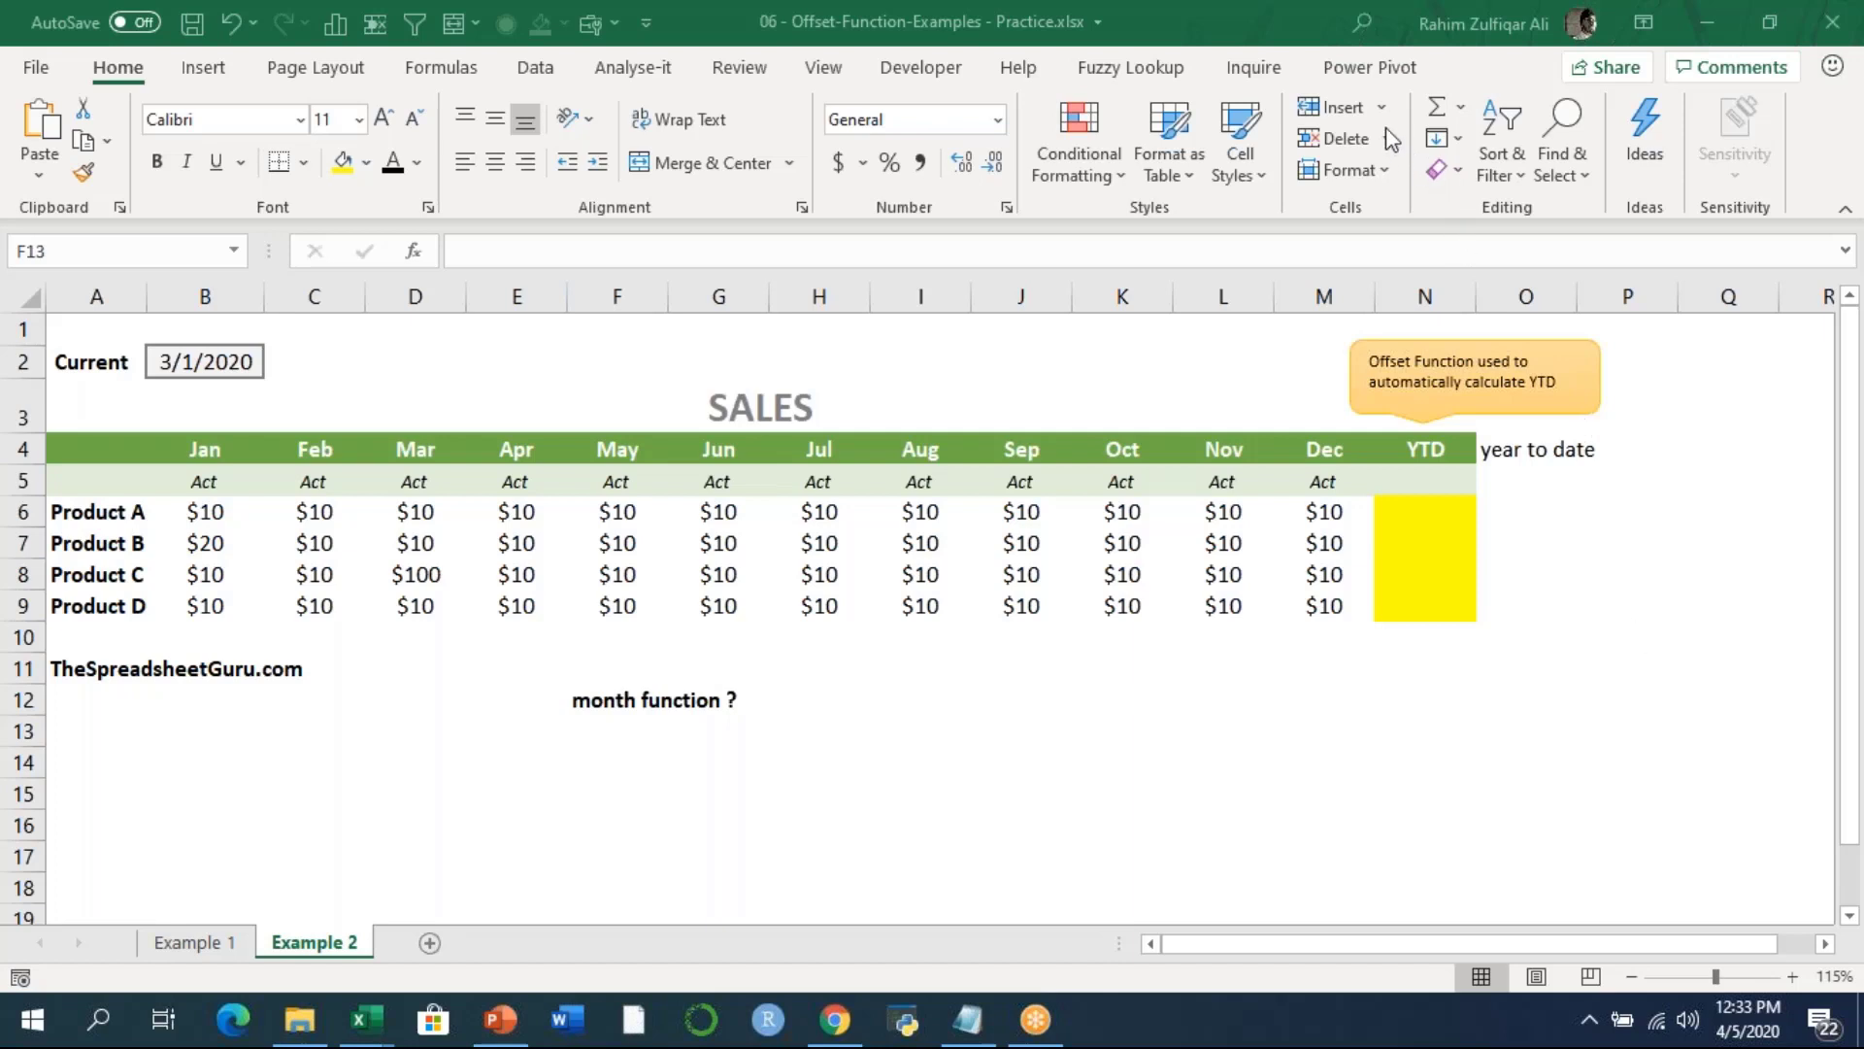
# Enter =TODAY() in F13 and widen column F so 4/5/2020 displays.
pyautogui.click(655, 736)
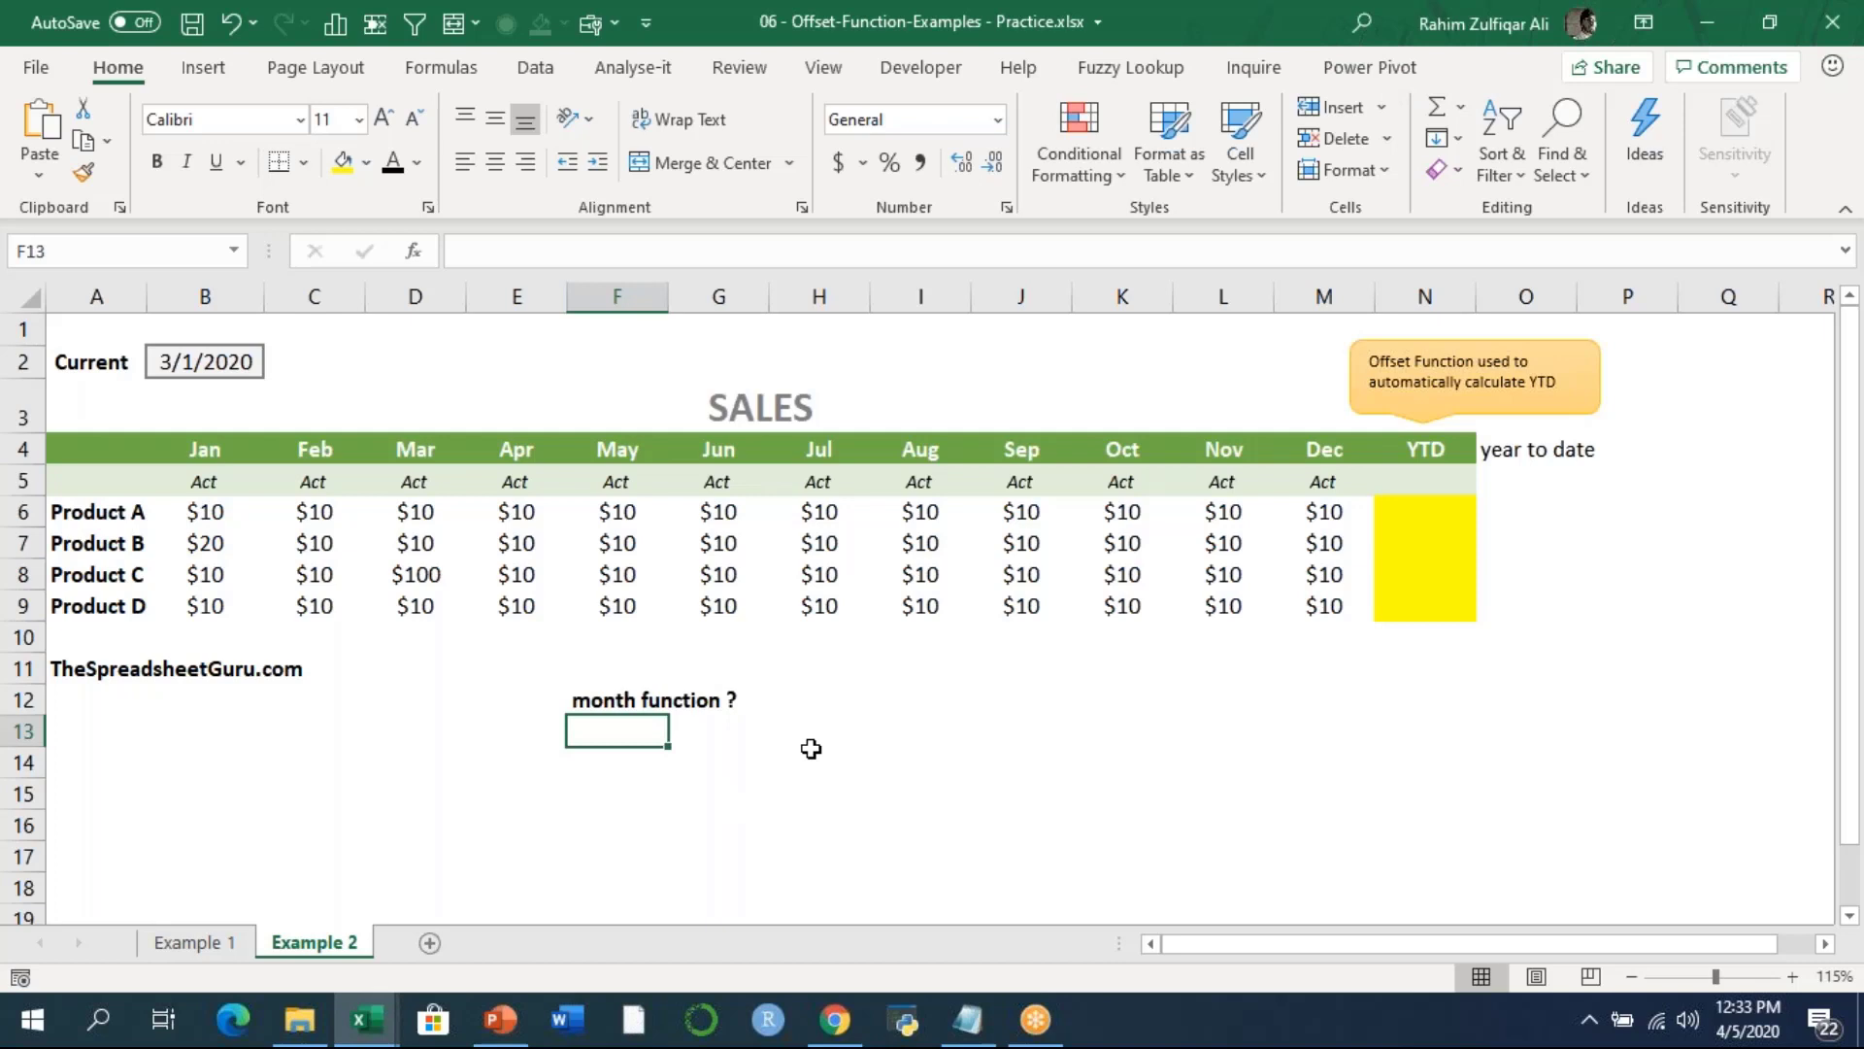
pyautogui.write('=today()')
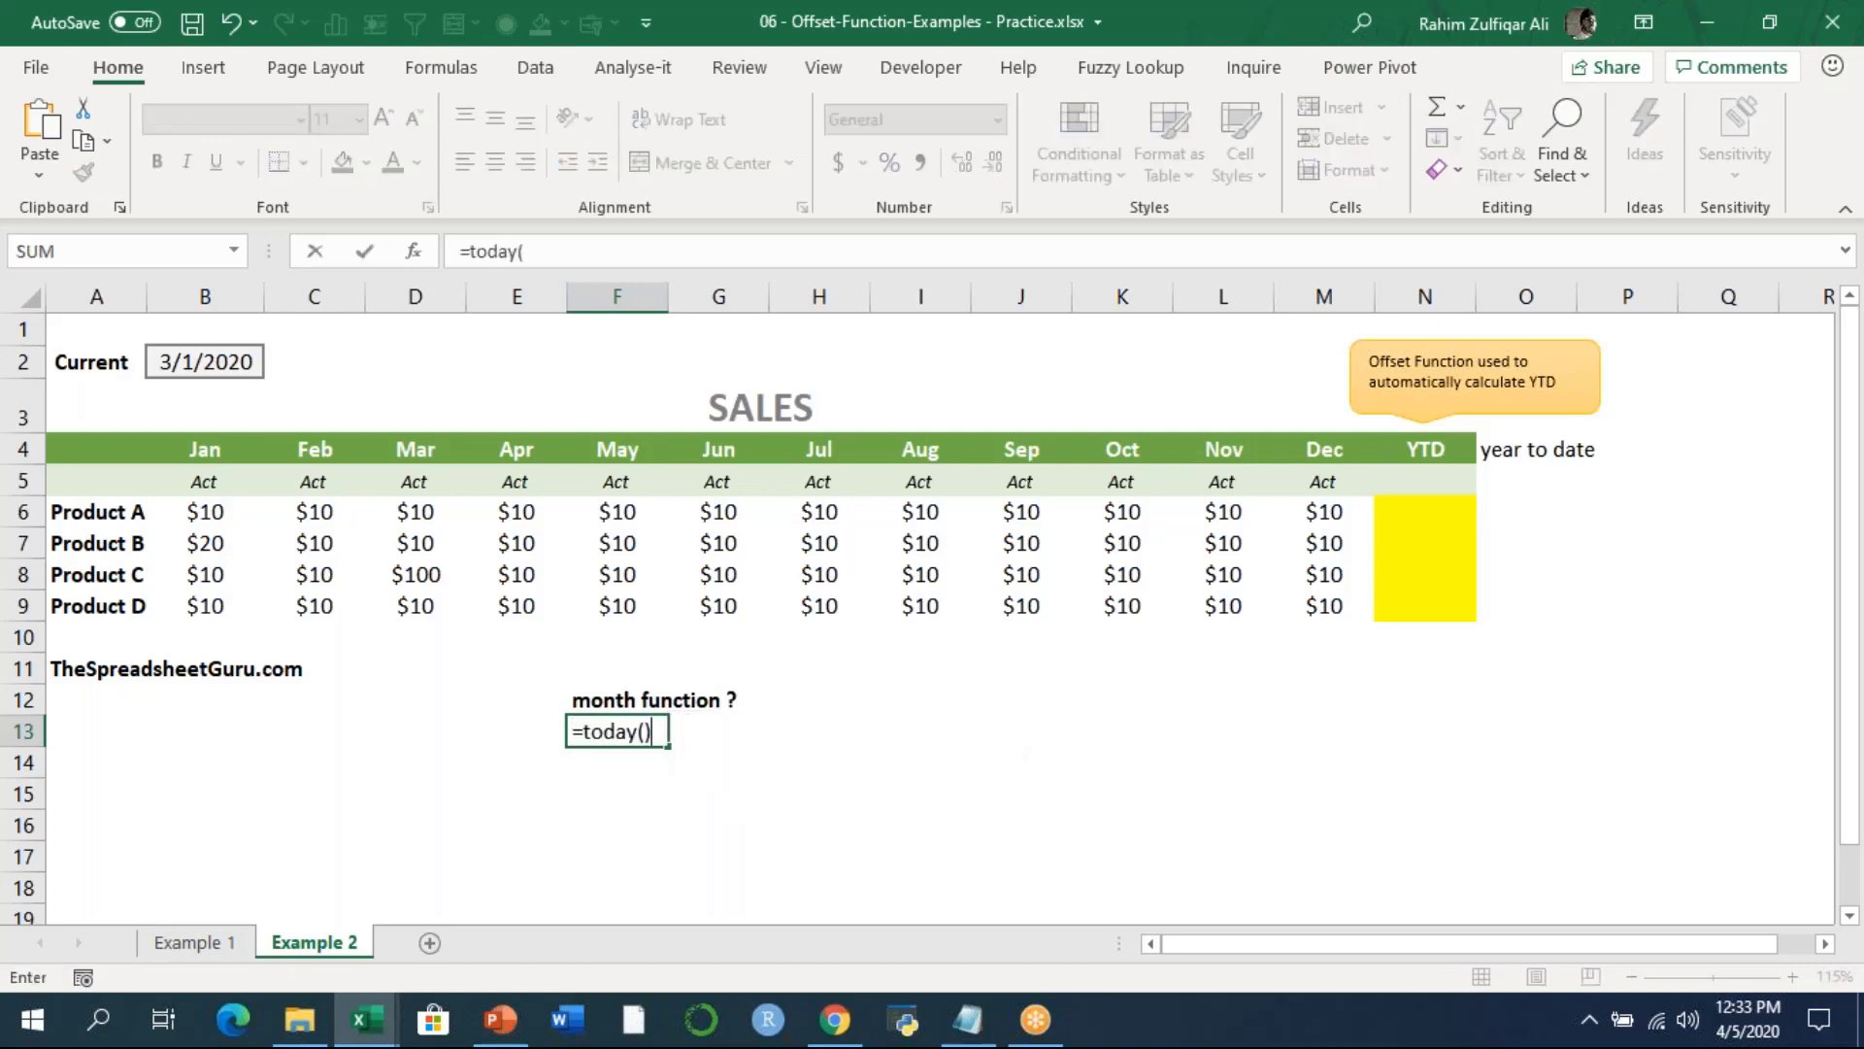
pyautogui.press('Return')
pyautogui.press('Up')
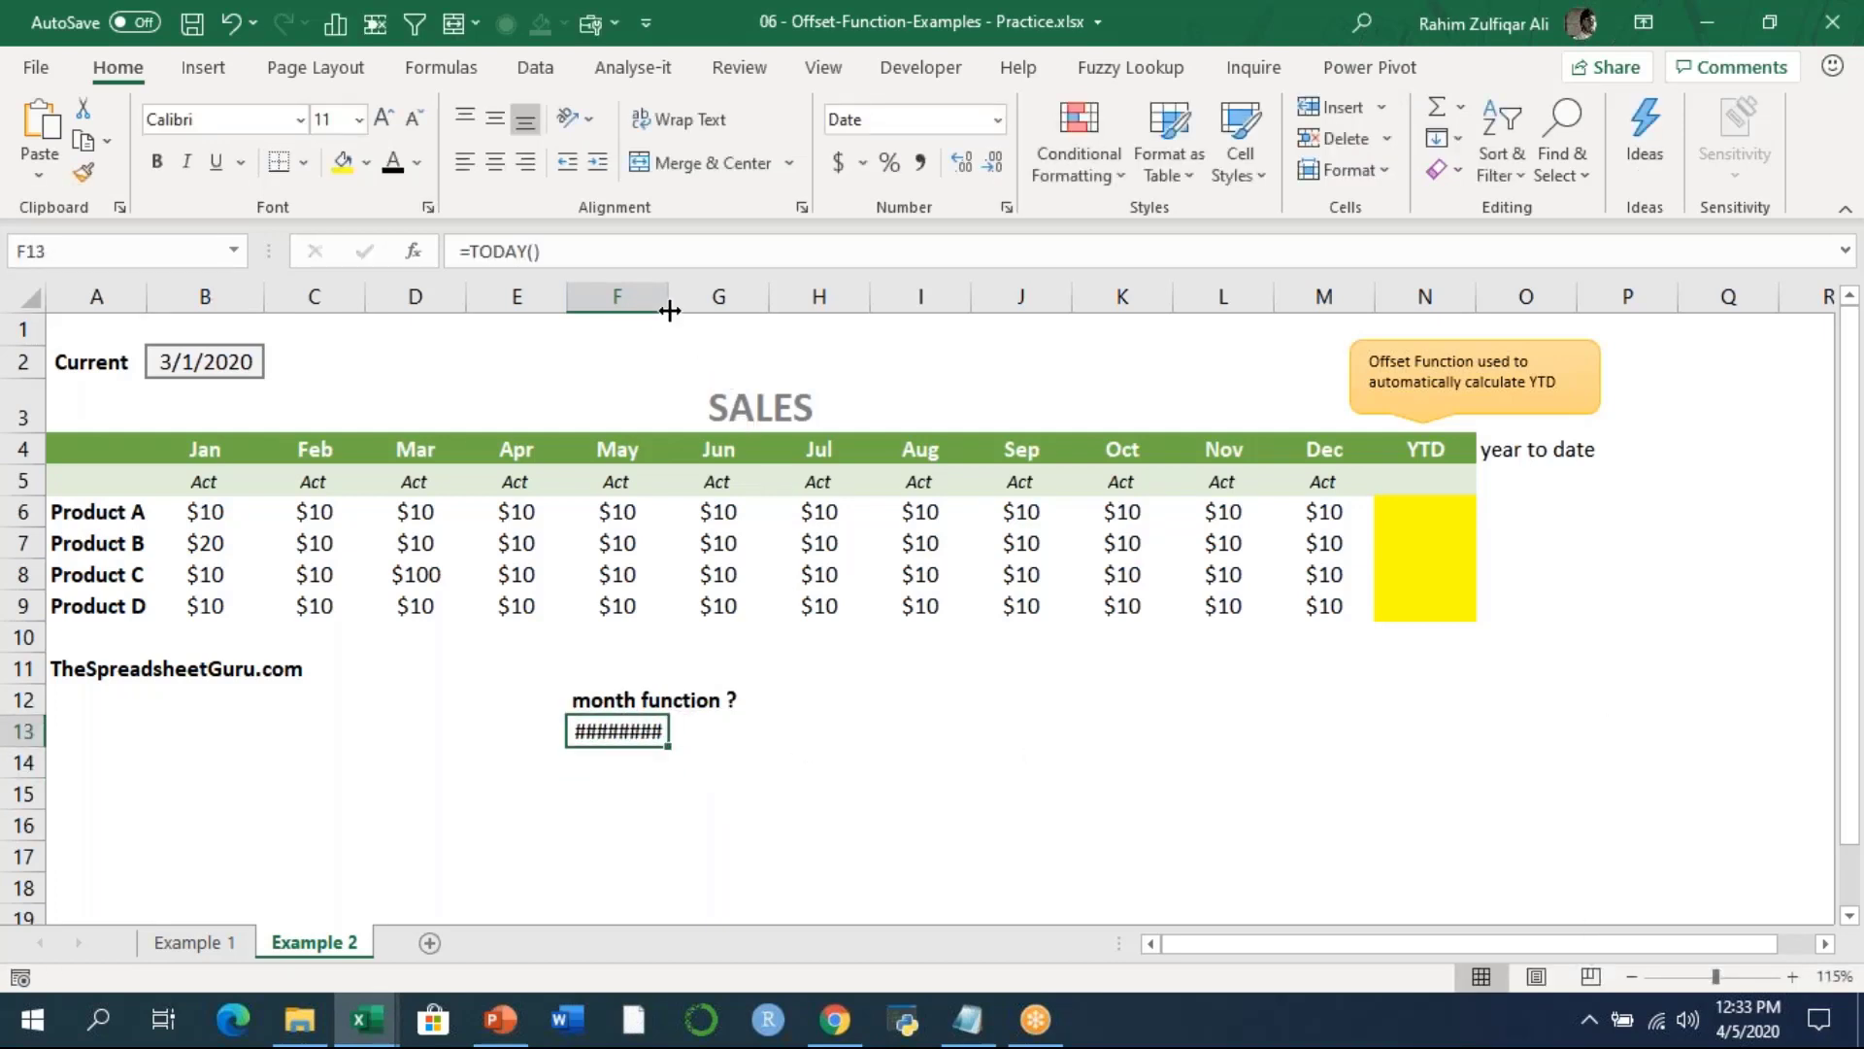
pyautogui.moveTo(670, 310); pyautogui.dragTo(724, 308)
# Enter =MONTH(F13) in G13 so it returns the month number 4.
pyautogui.click(762, 730)
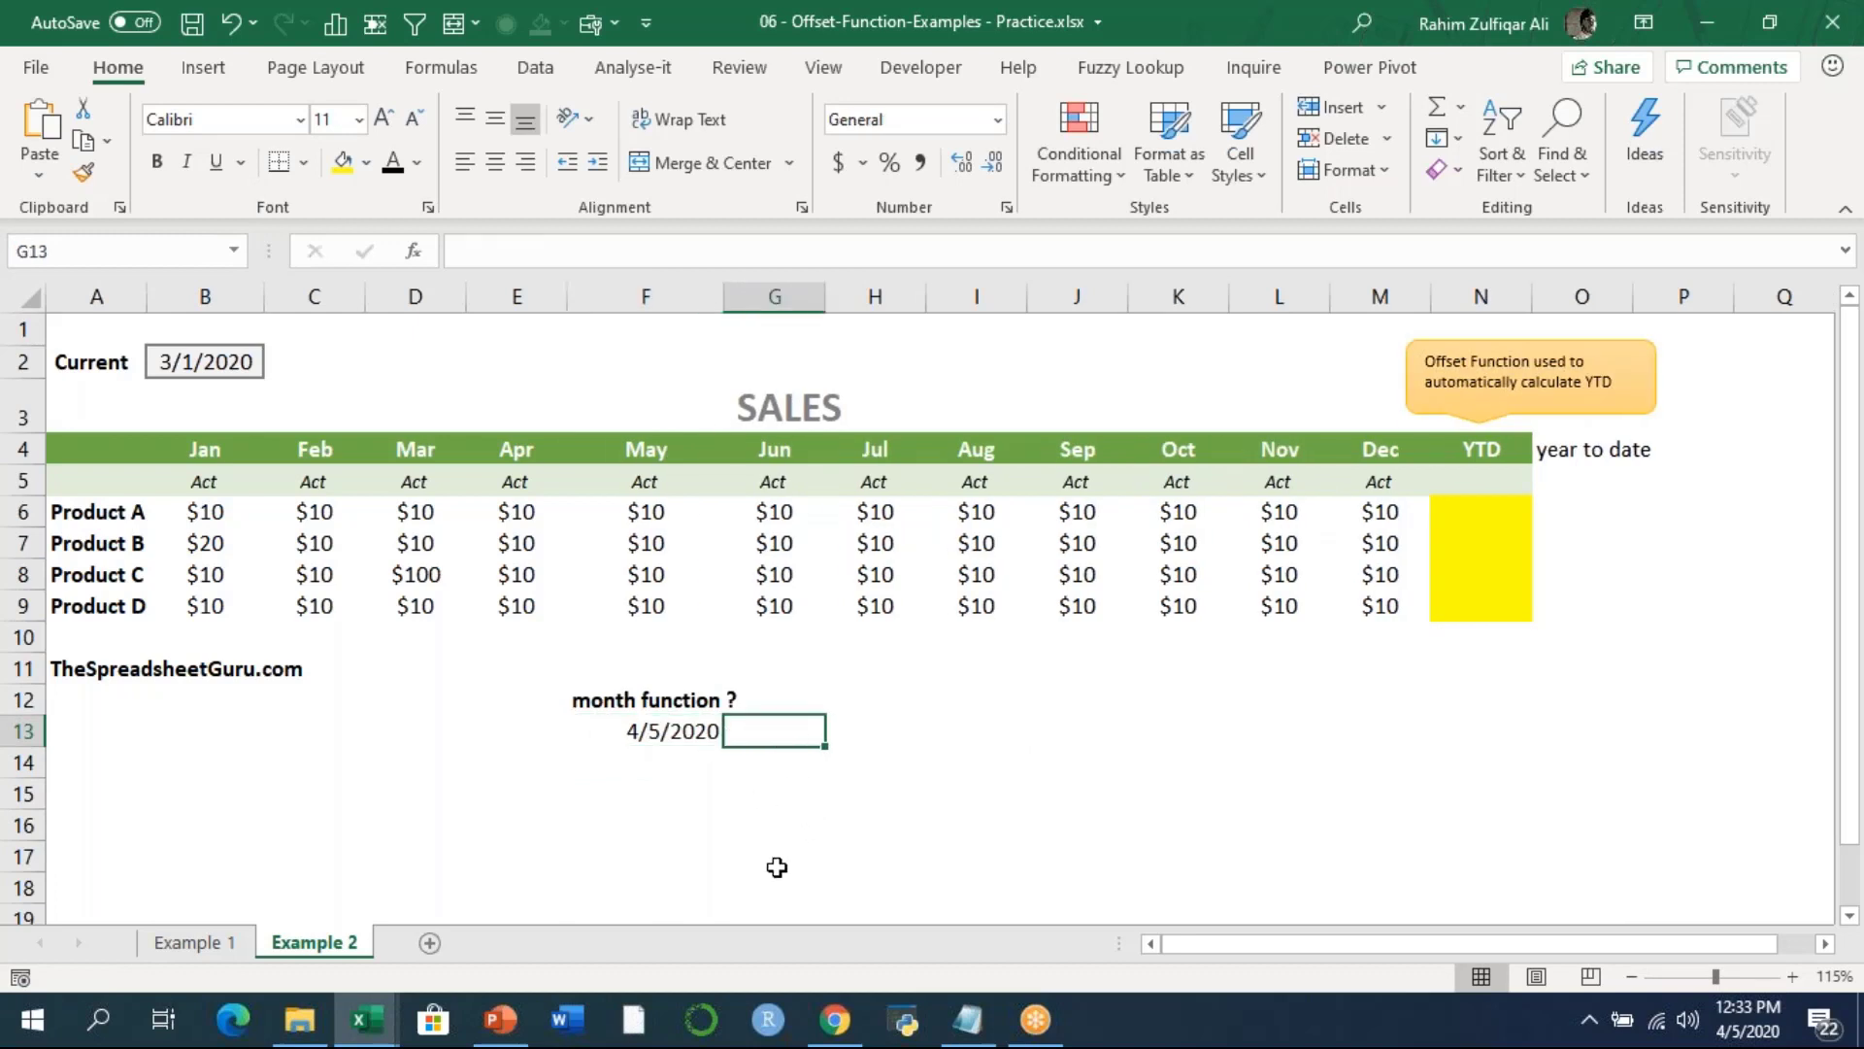
pyautogui.write('=')
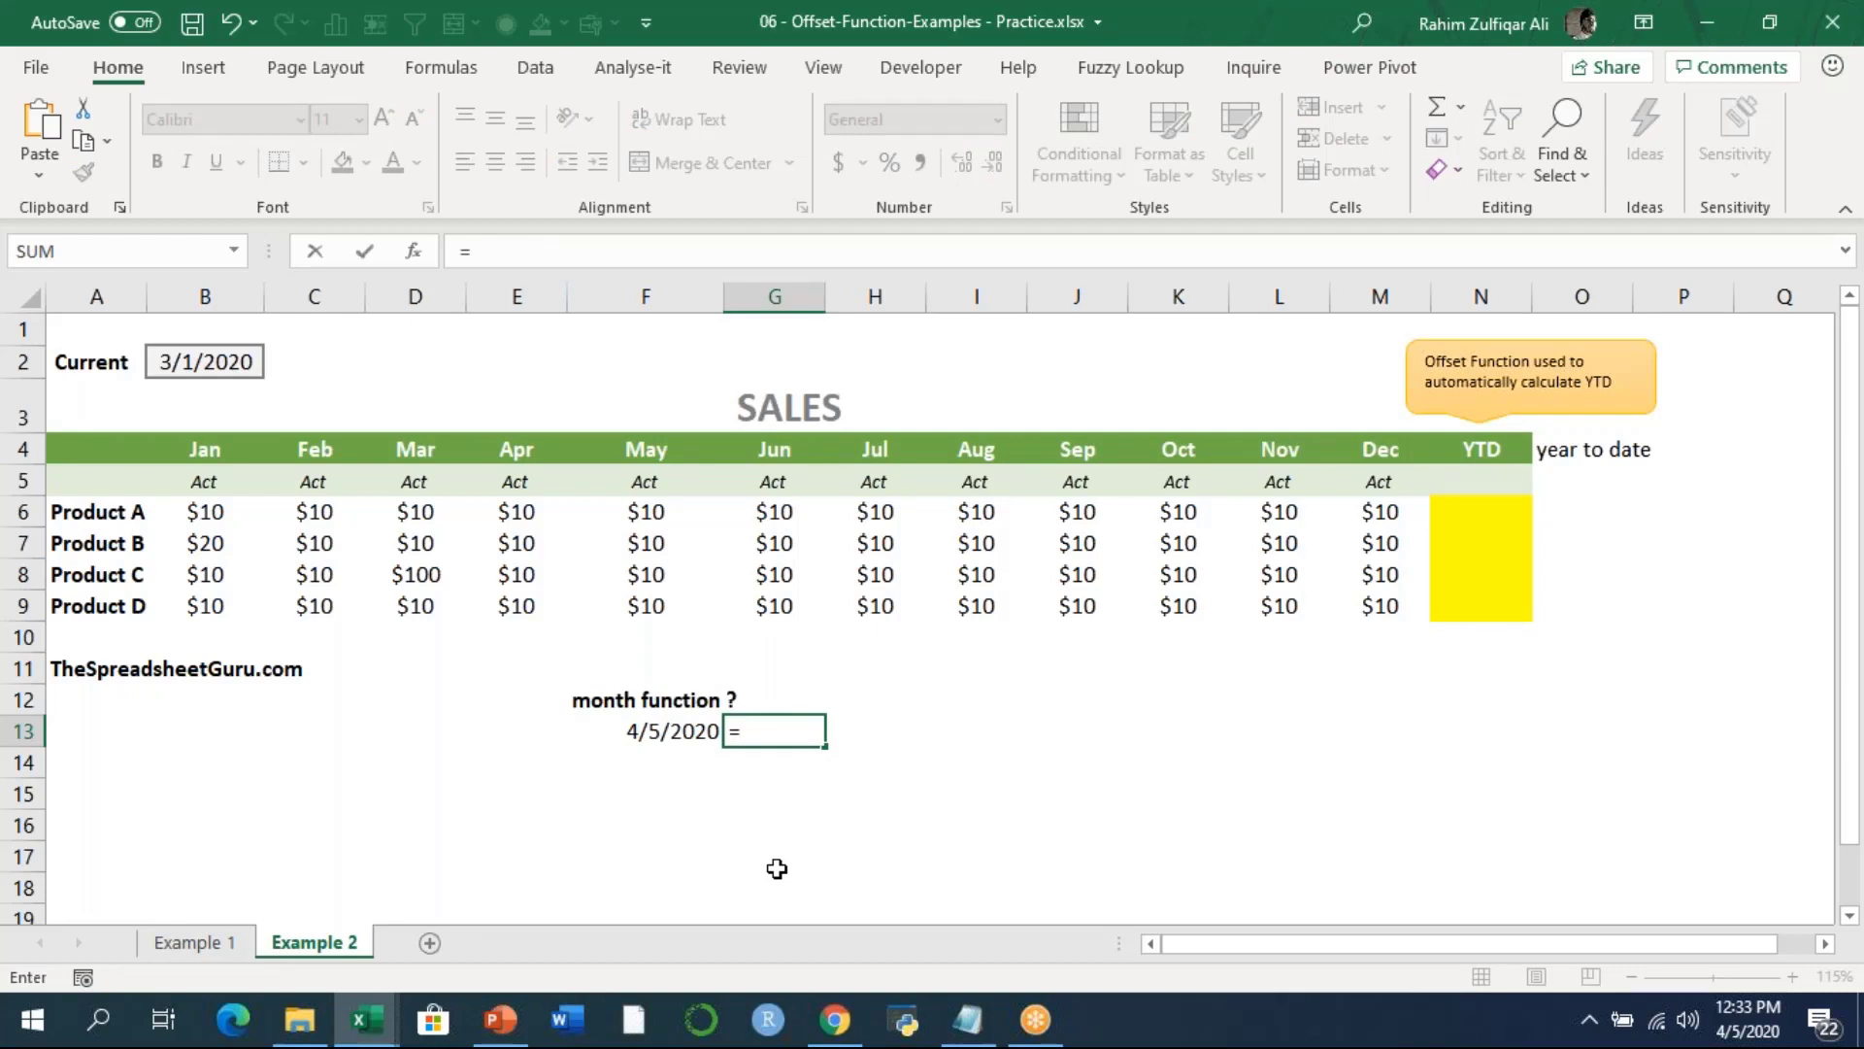
pyautogui.write('mo')
pyautogui.press('BackSpace')
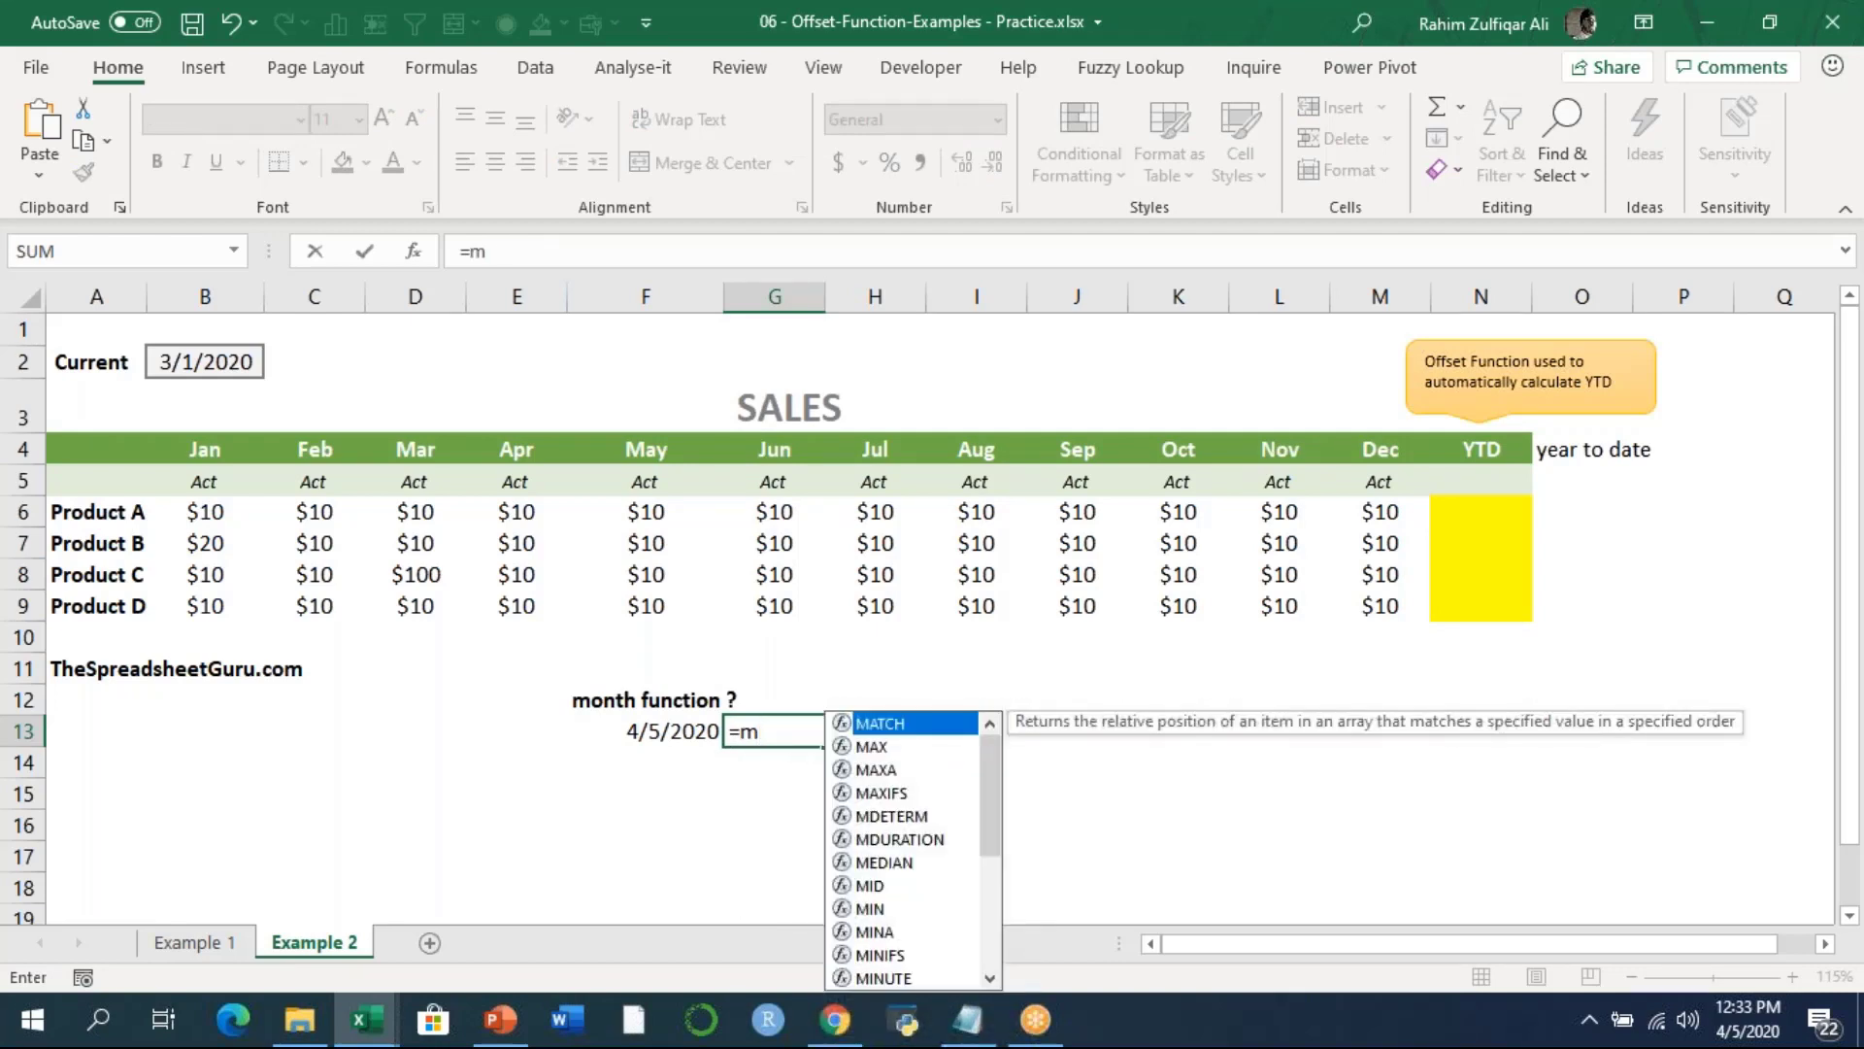
pyautogui.write('onth')
pyautogui.press('BackSpace')
pyautogui.press('BackSpace')
pyautogui.press('BackSpace')
pyautogui.press('BackSpace')
pyautogui.write('ont')
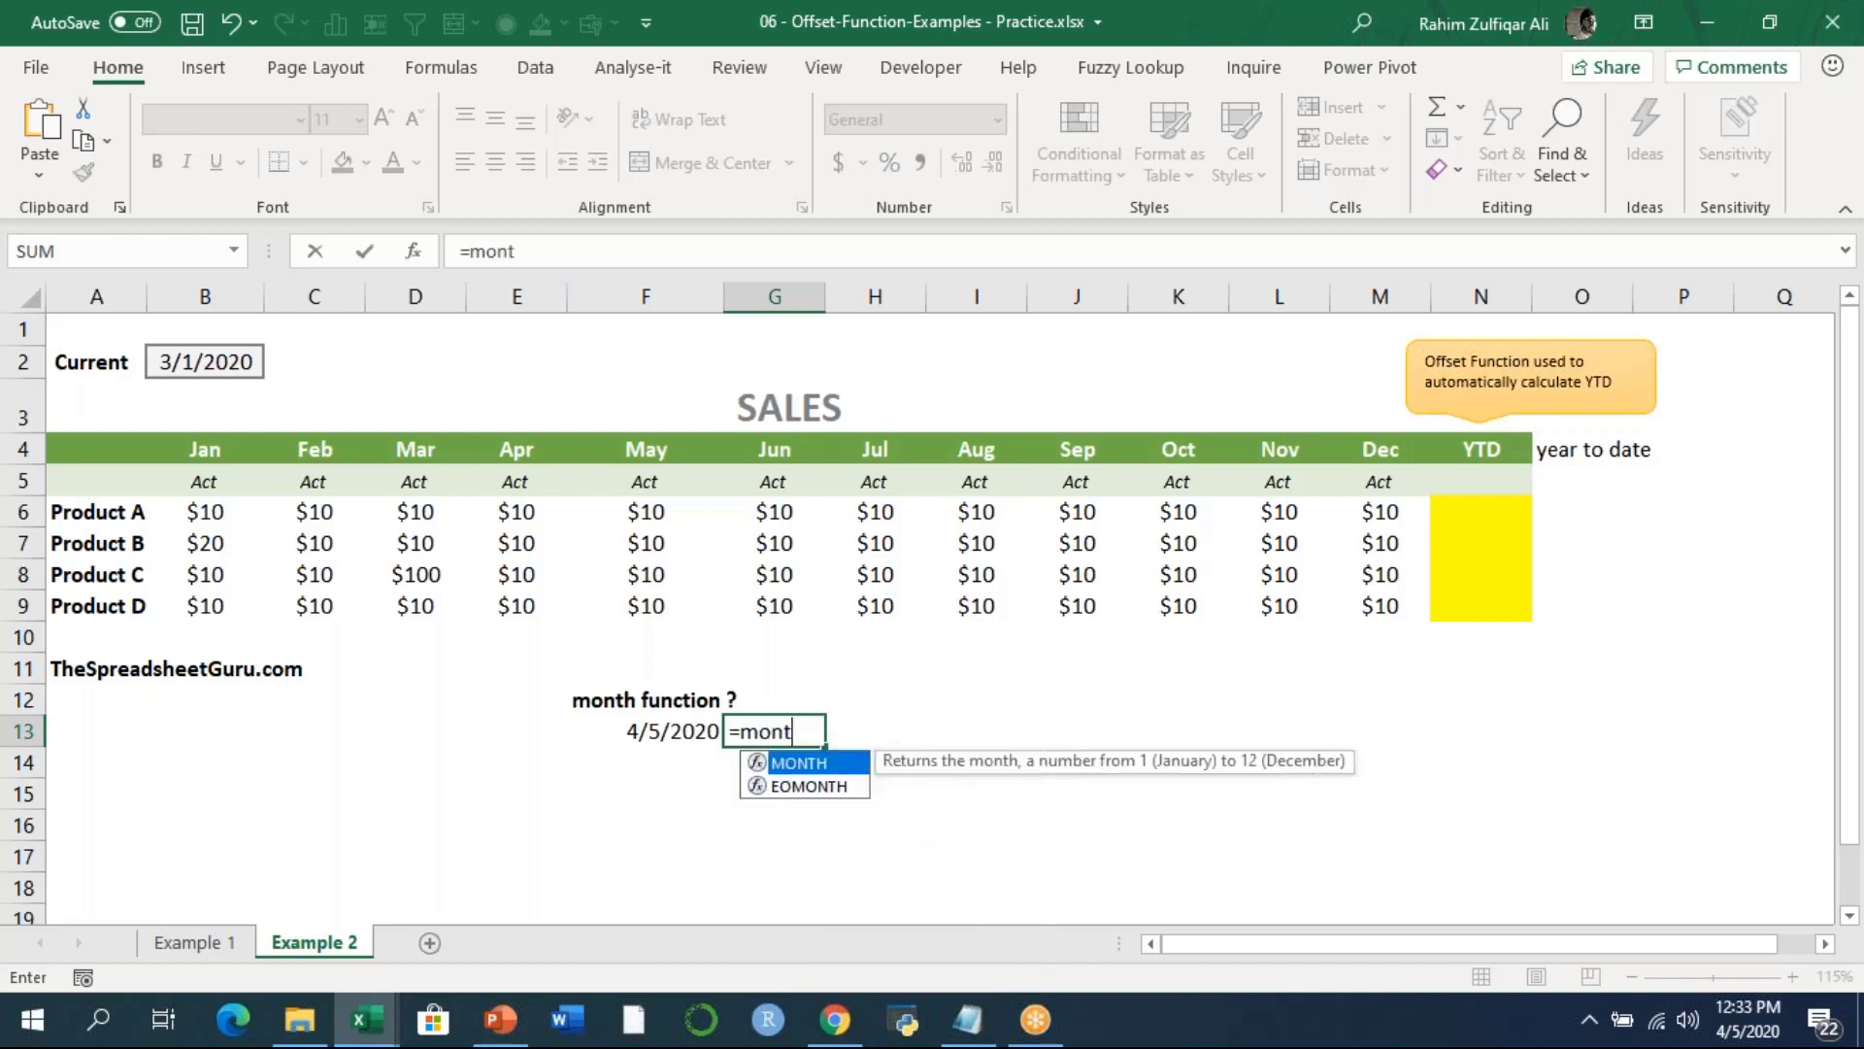
pyautogui.press('Tab')
pyautogui.press('Left')
pyautogui.write(')')
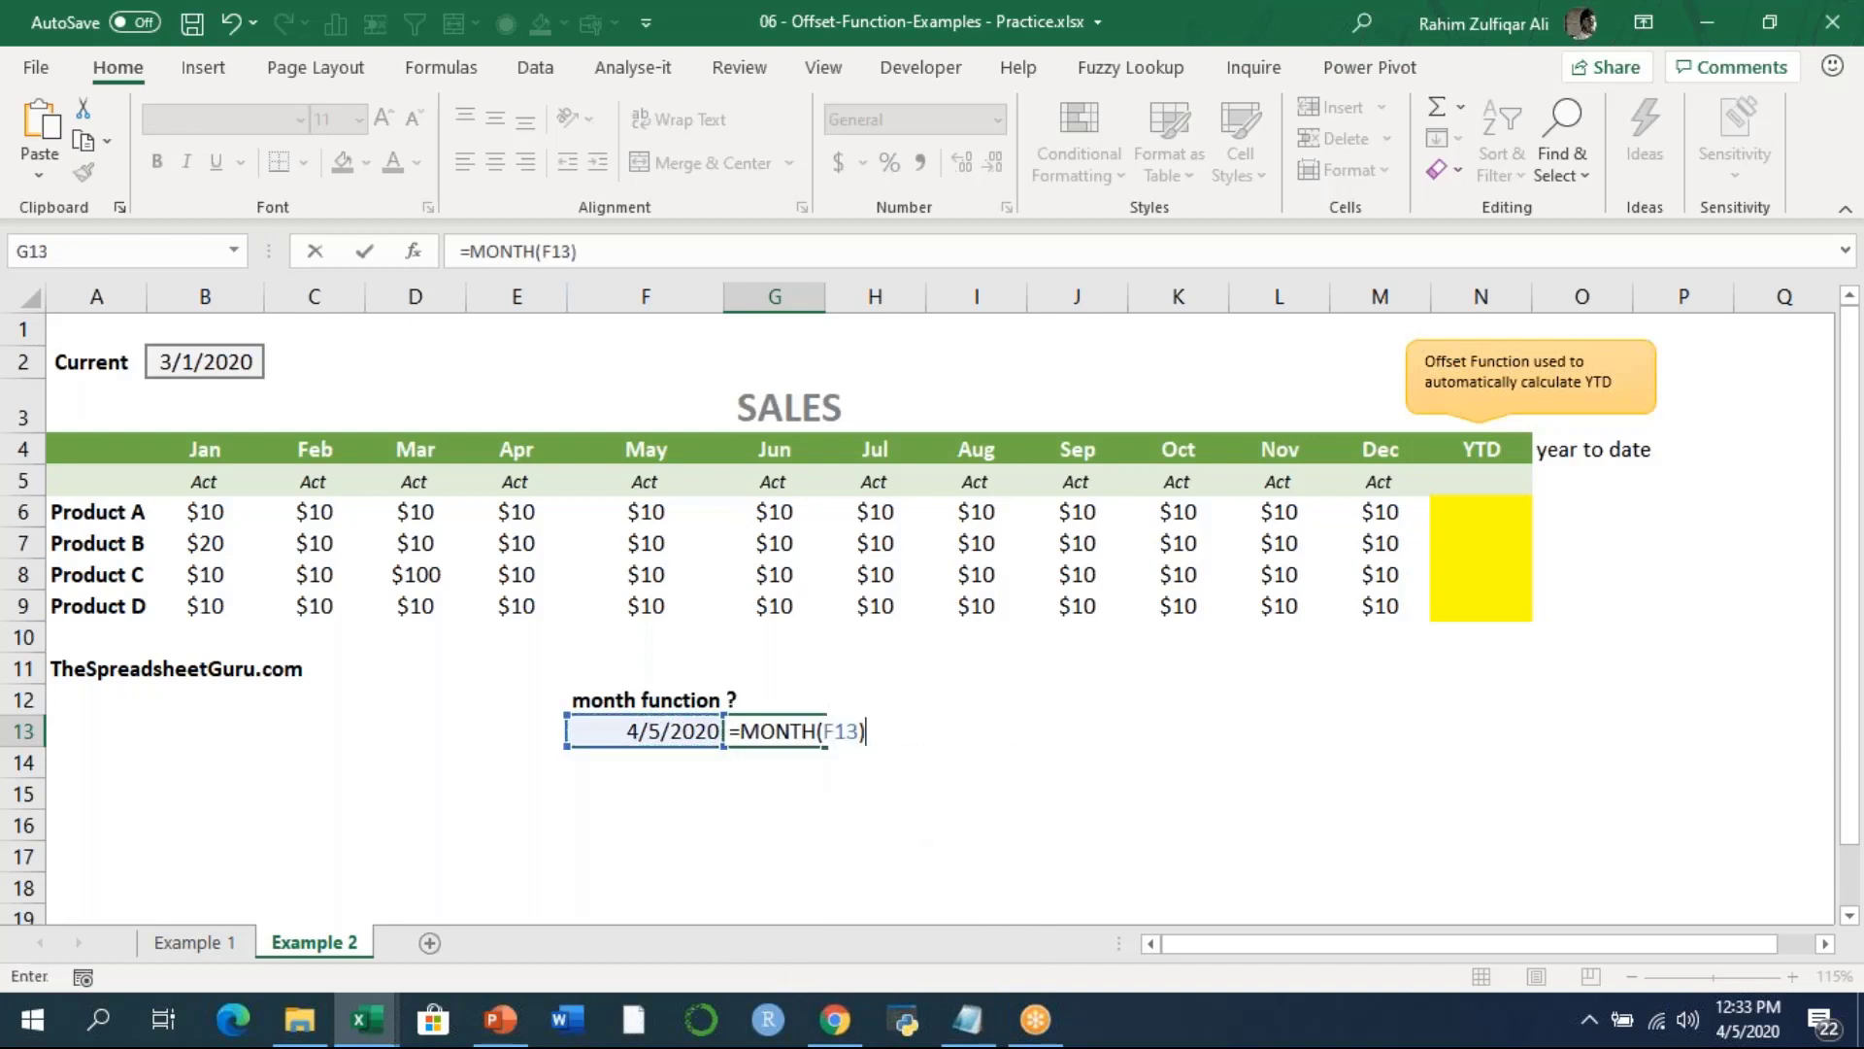
pyautogui.press('Return')
pyautogui.press('Up')
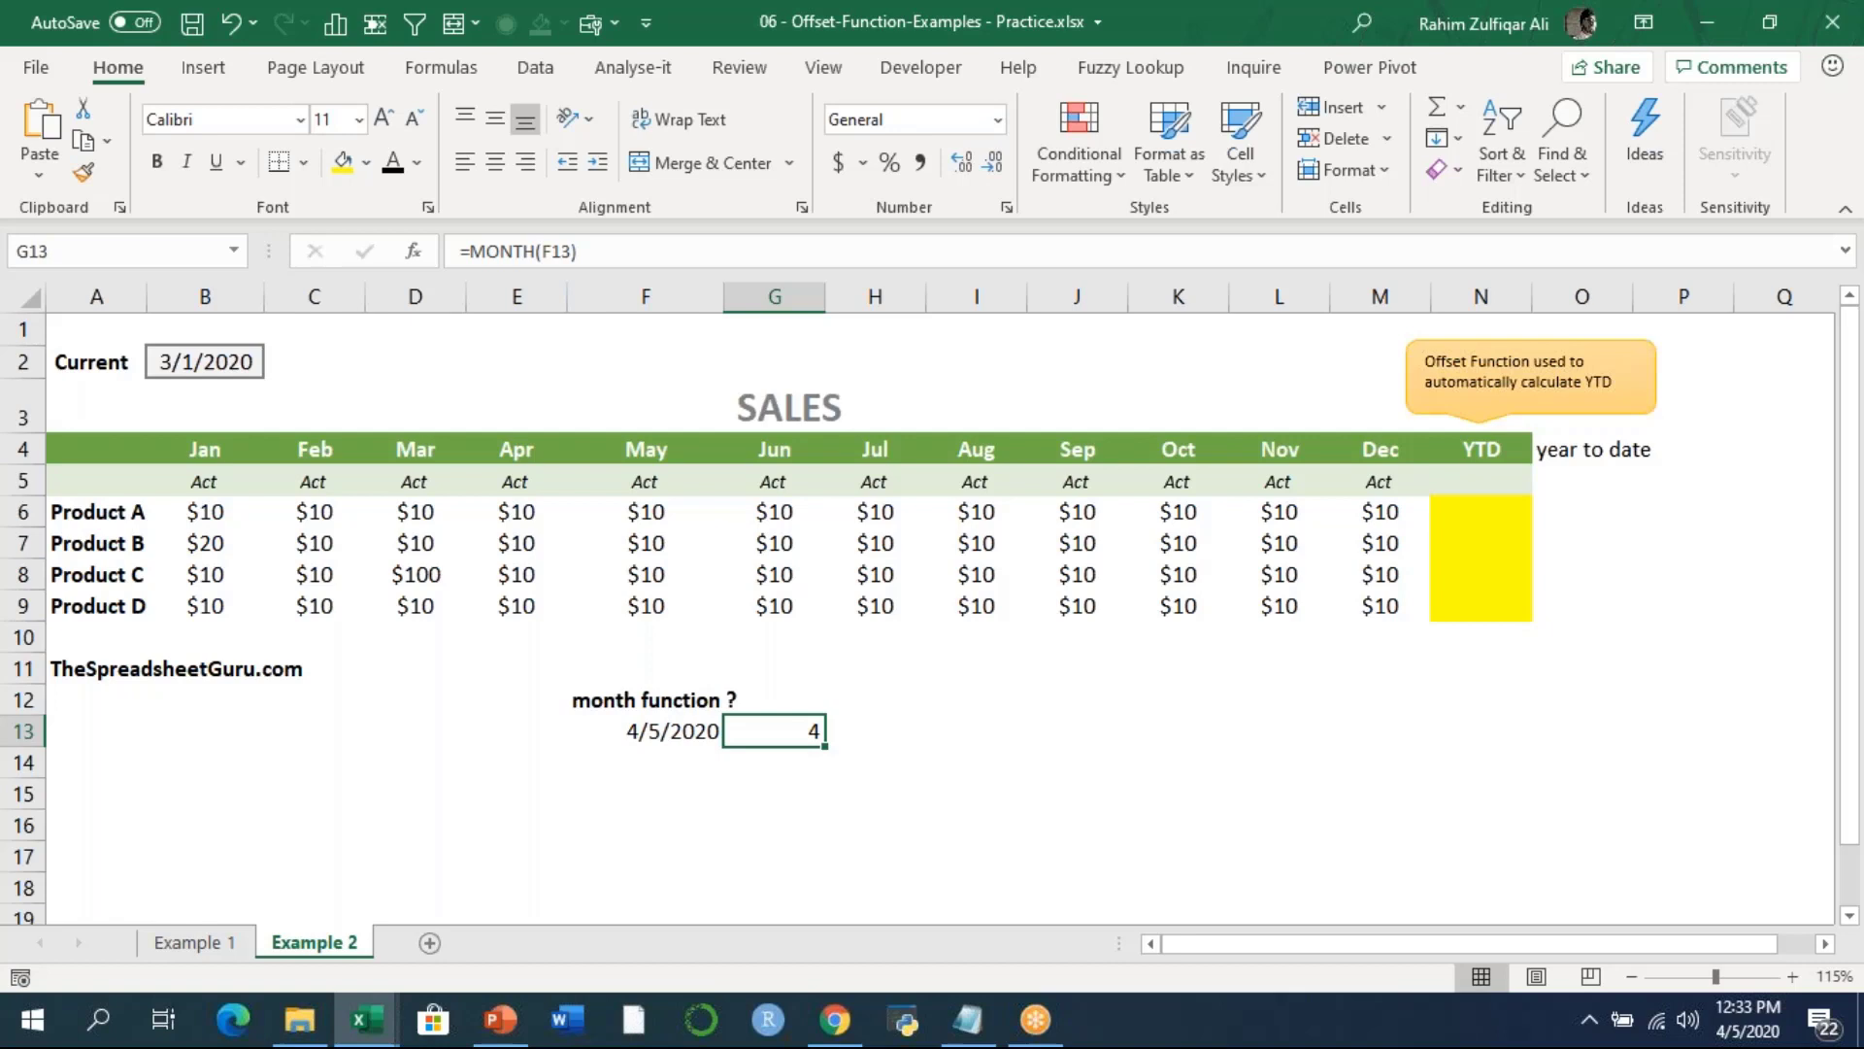
pyautogui.press('F2')
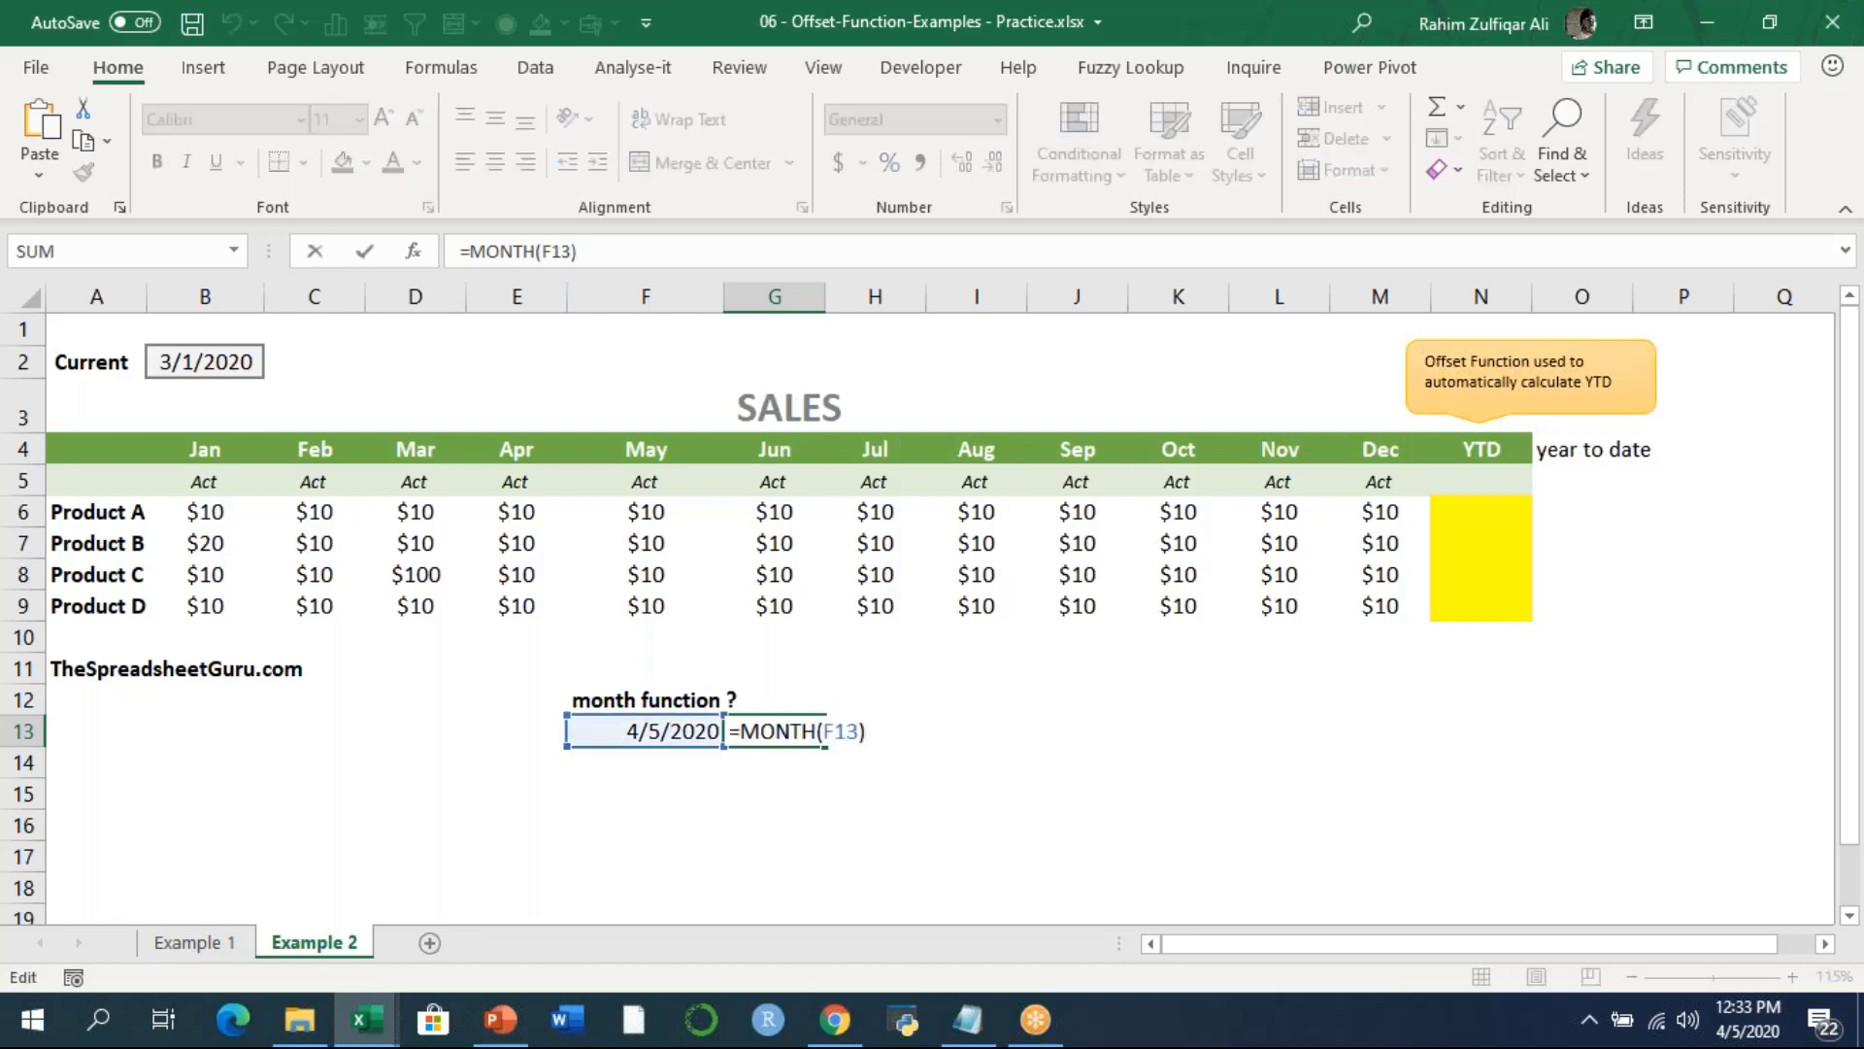
pyautogui.press('Return')
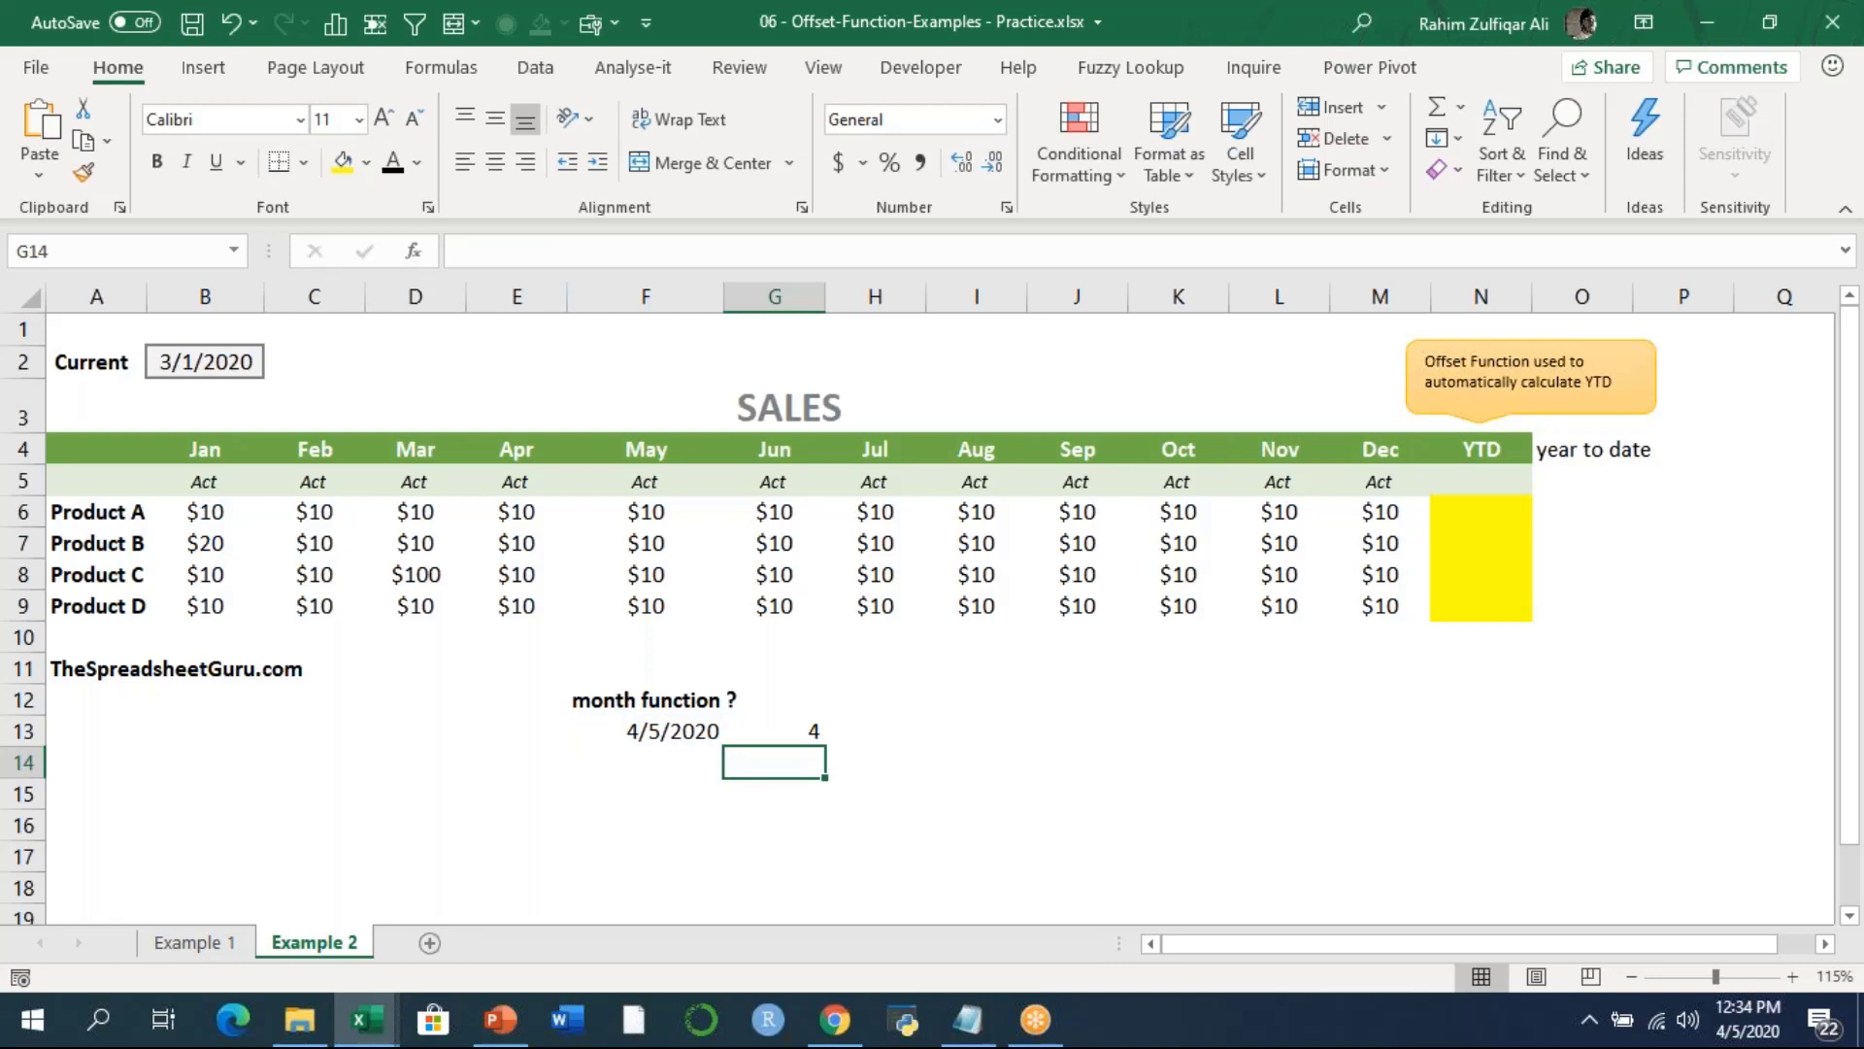
# Re-check the =MONTH(F13) formula in G13 without changing it.
pyautogui.press('Up')
pyautogui.hotkey('shift', 'Left')
pyautogui.hotkey('shift', 'Right')
pyautogui.press('F2')
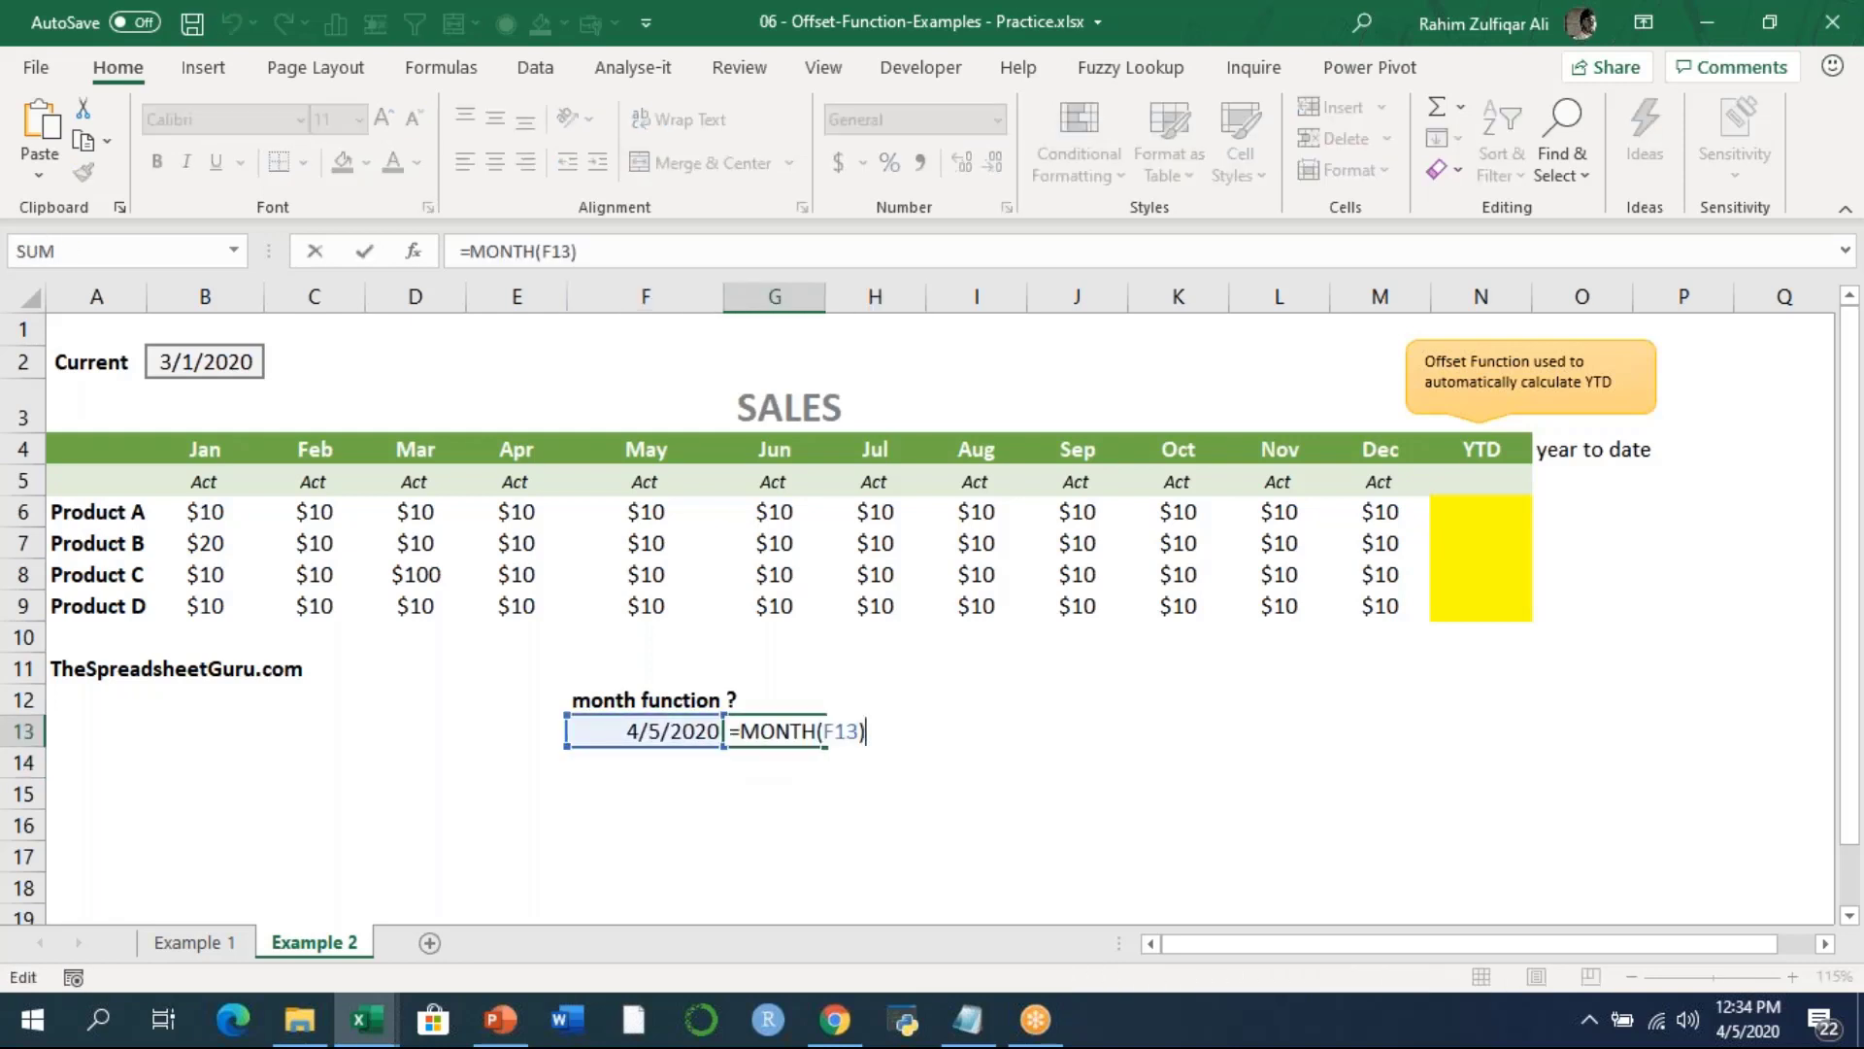
pyautogui.press('Escape')
# Add the note 'width of ytd ranges dynamic' in H13 beside the month result.
pyautogui.press('Right')
pyautogui.write('wi')
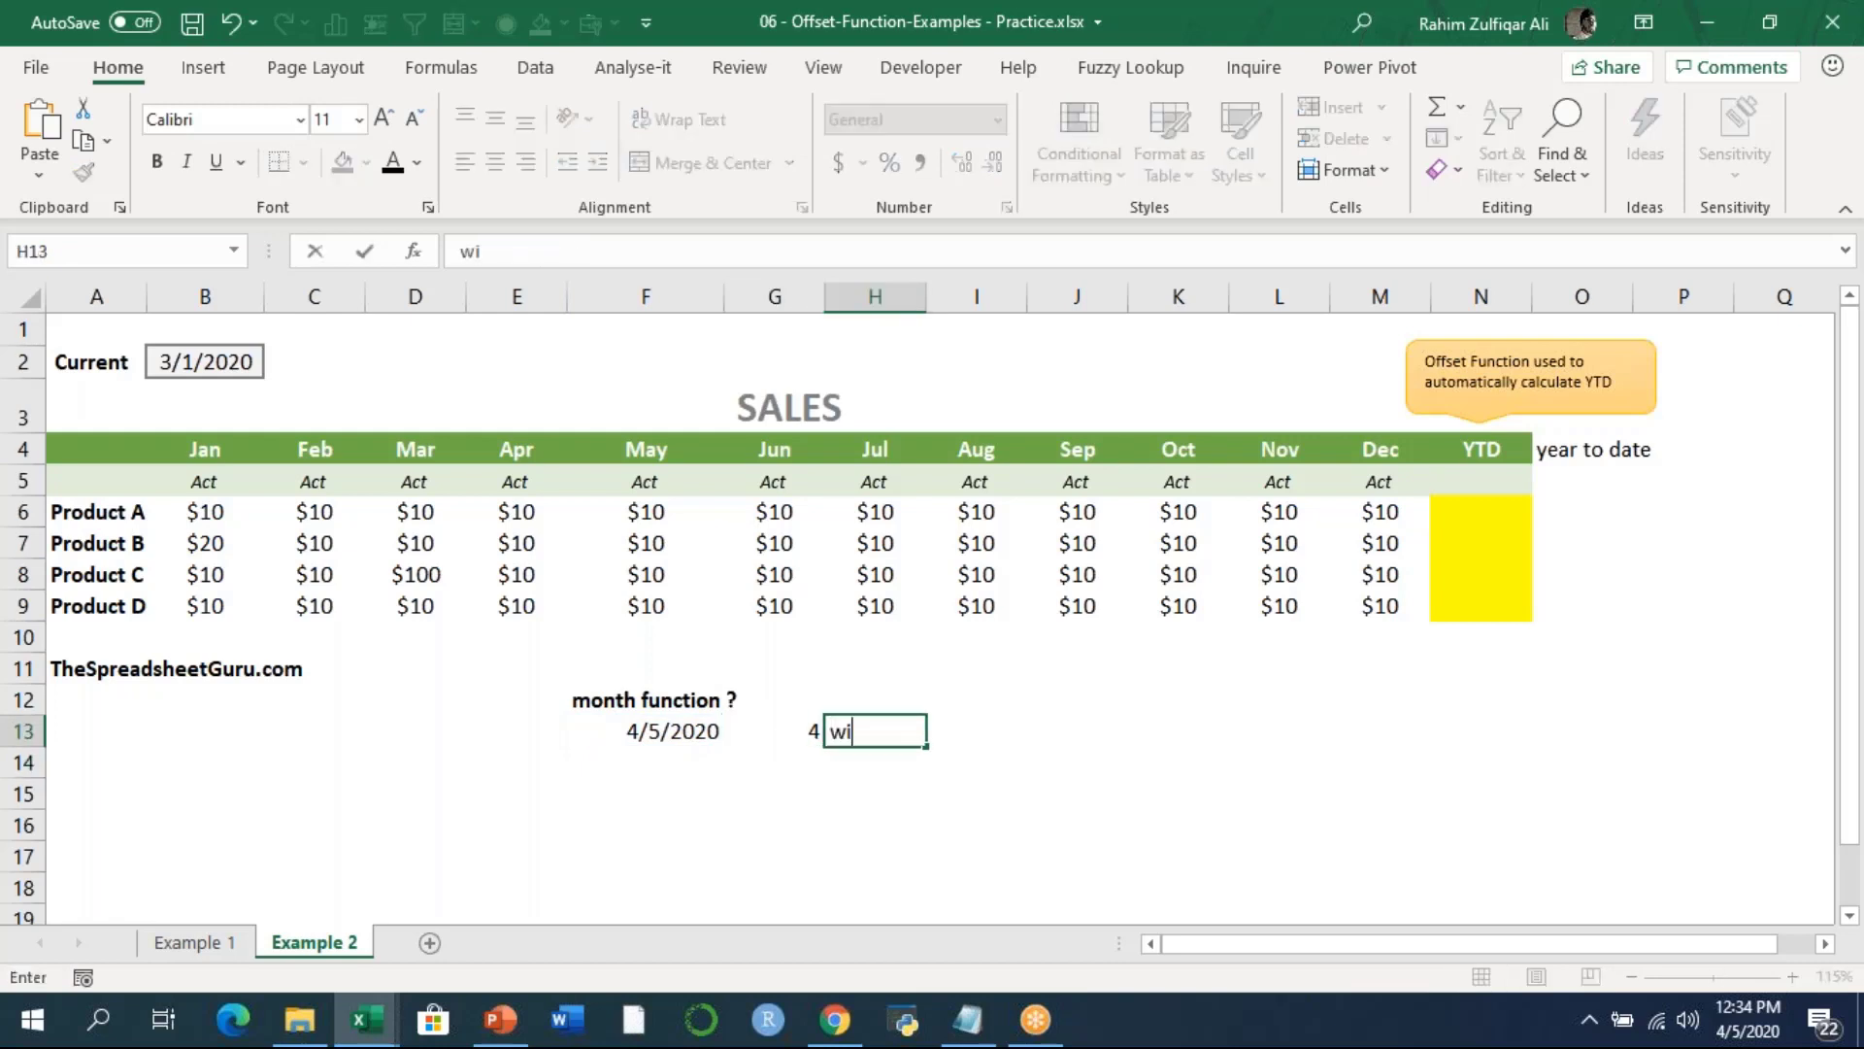
pyautogui.write('dth of ytd ranges')
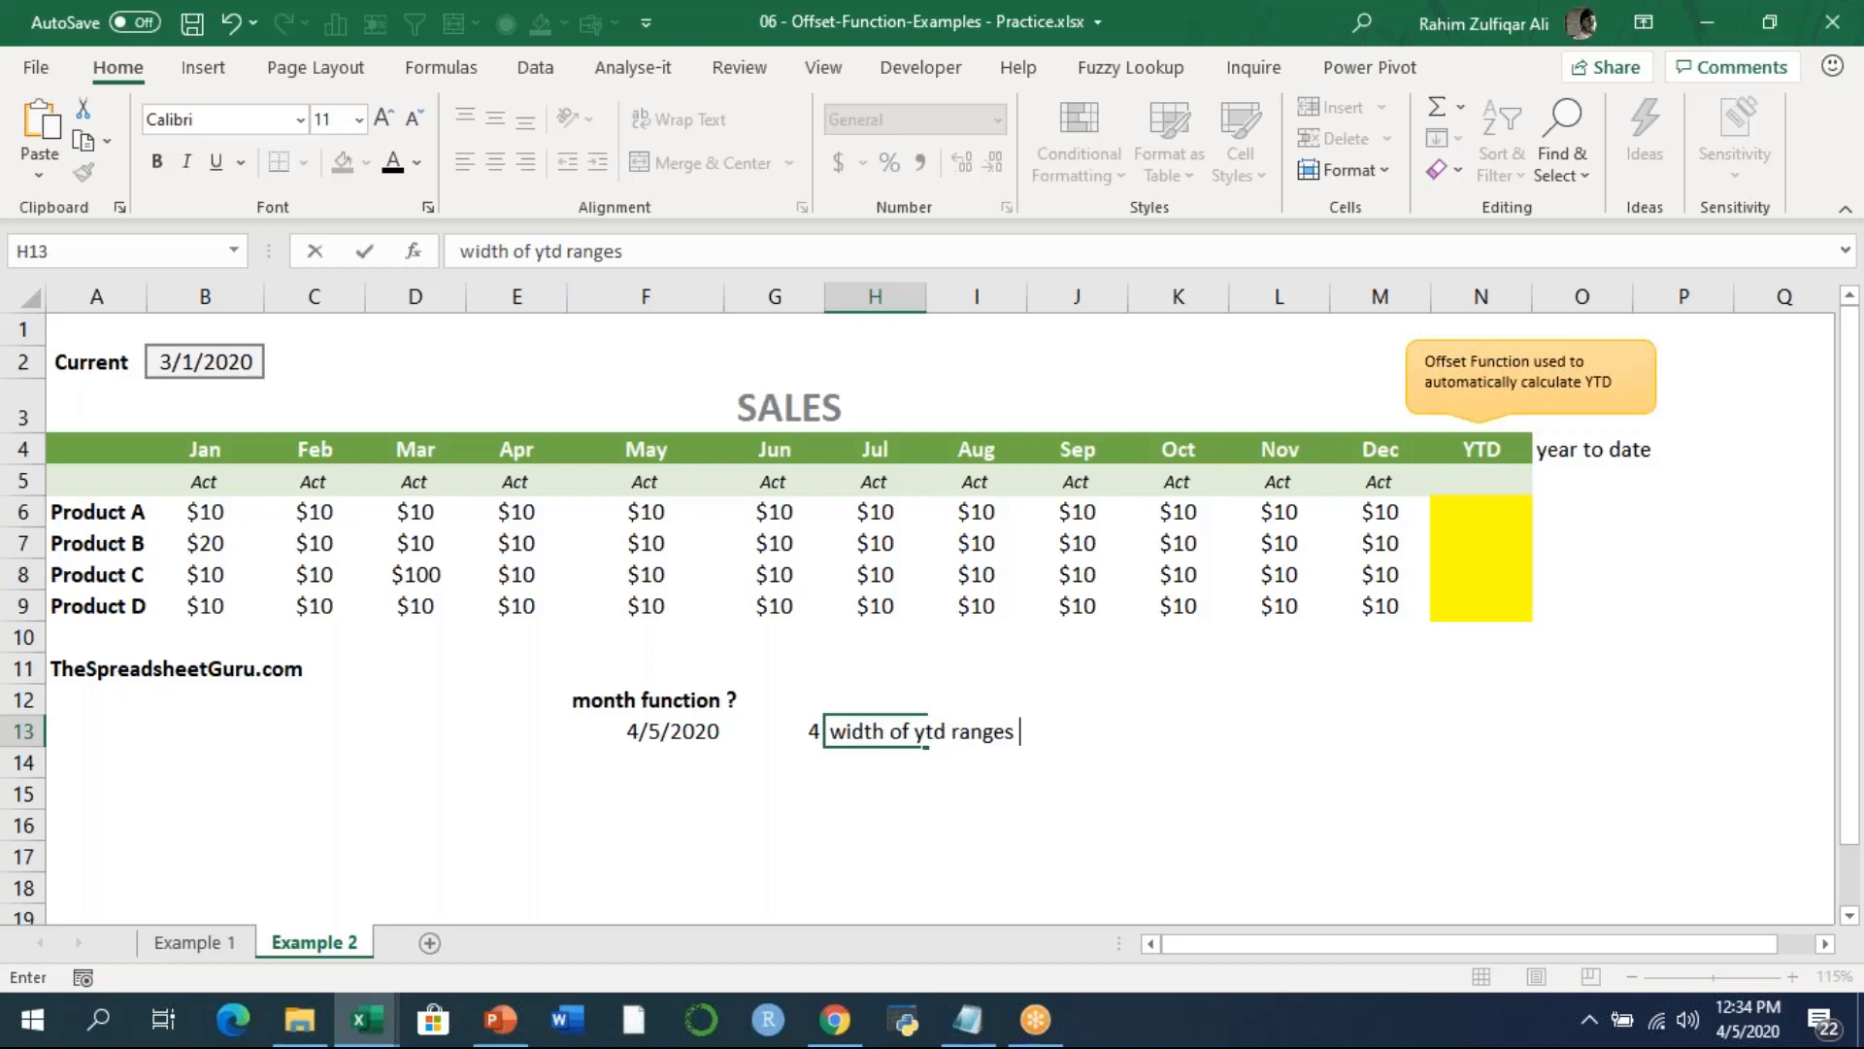
pyautogui.write('dynamic')
pyautogui.press('Return')
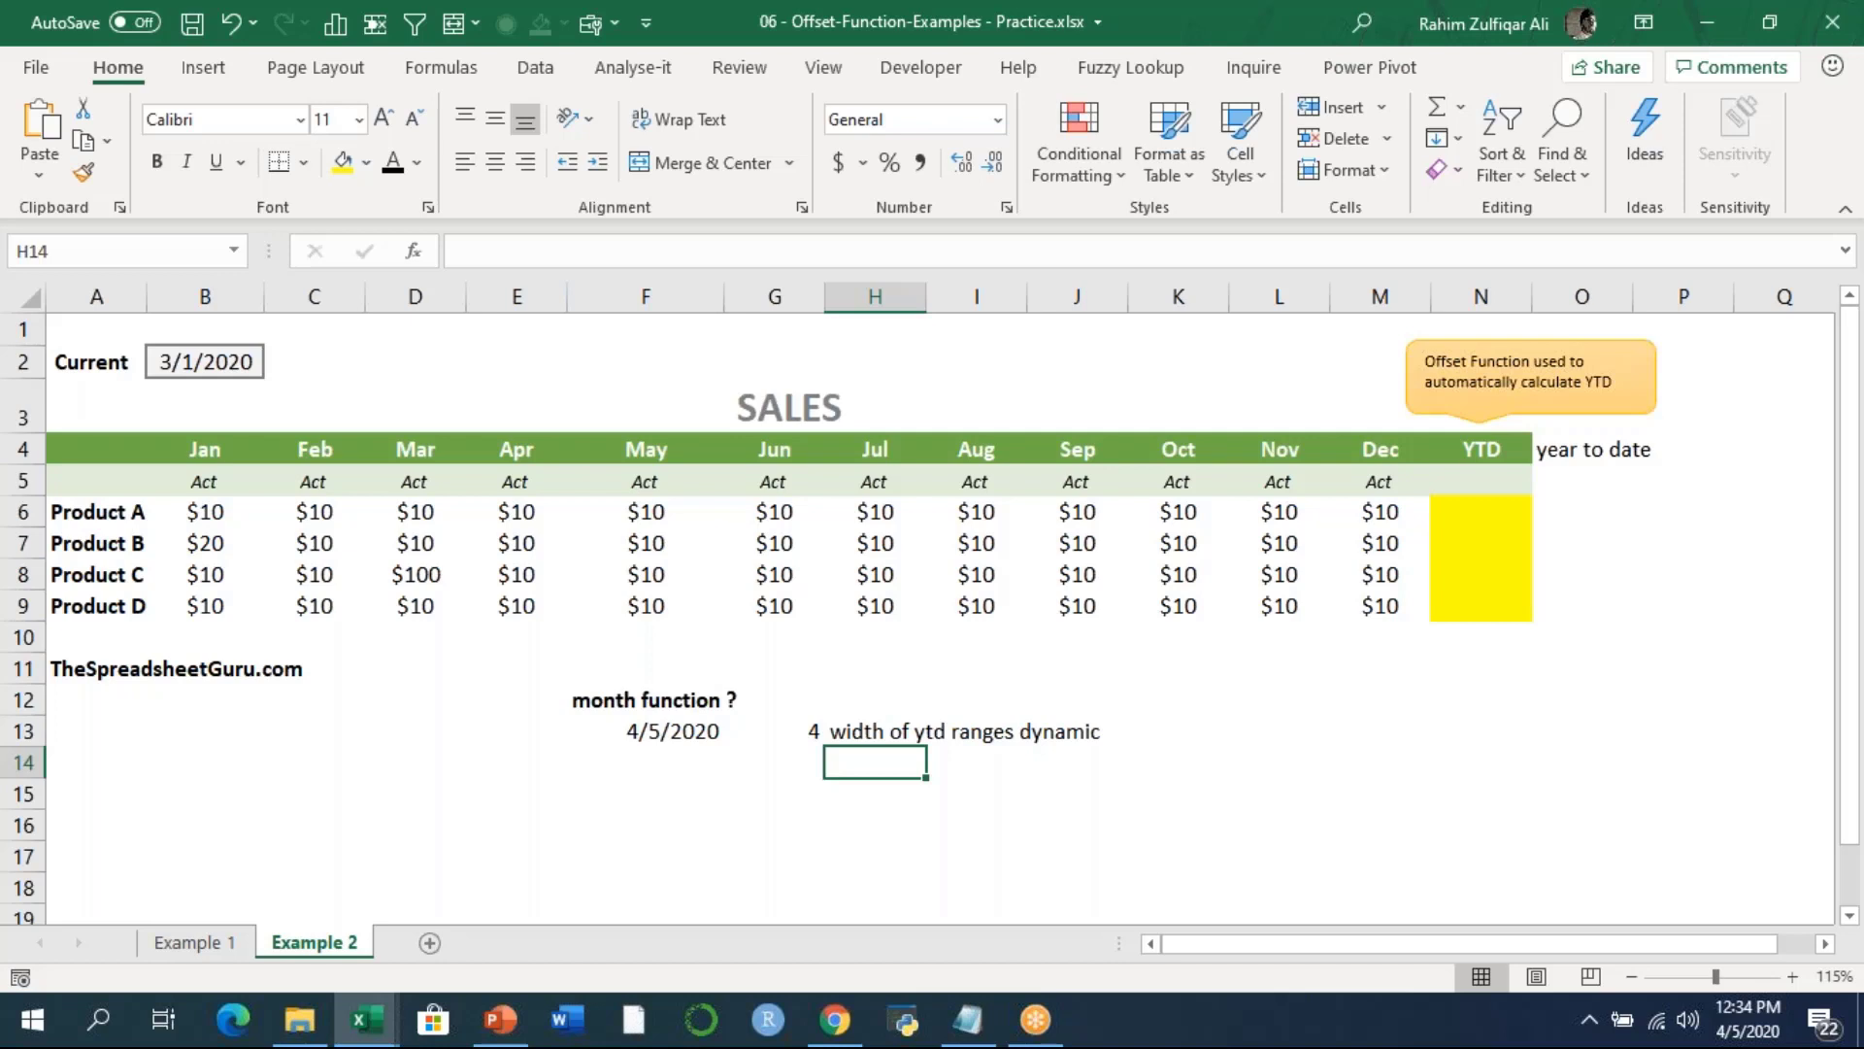
pyautogui.press('Up')
pyautogui.press('Up')
pyautogui.press('Up')
pyautogui.press('Up')
pyautogui.press('Up')
pyautogui.press('Up')
pyautogui.press('Up')
pyautogui.press('Up')
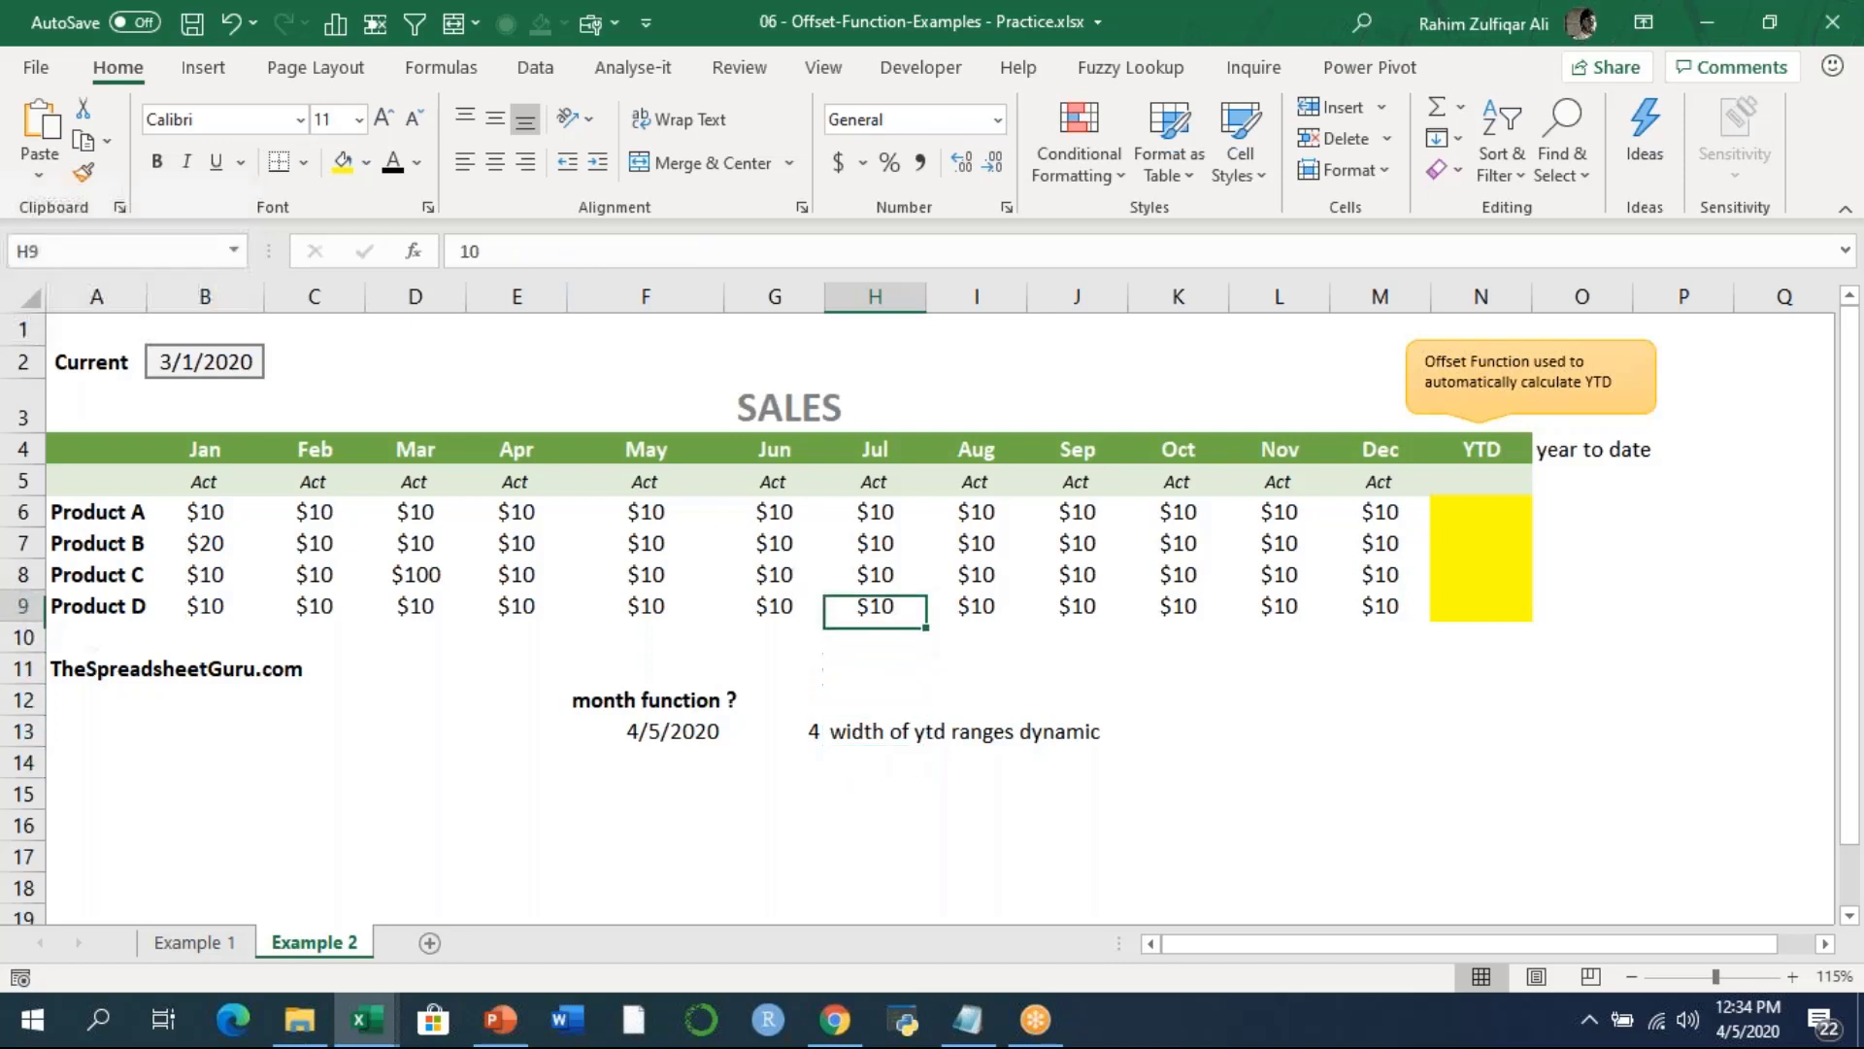
pyautogui.press('Right')
pyautogui.press('Right')
pyautogui.press('Right')
pyautogui.press('Right')
pyautogui.press('Right')
pyautogui.press('Right')
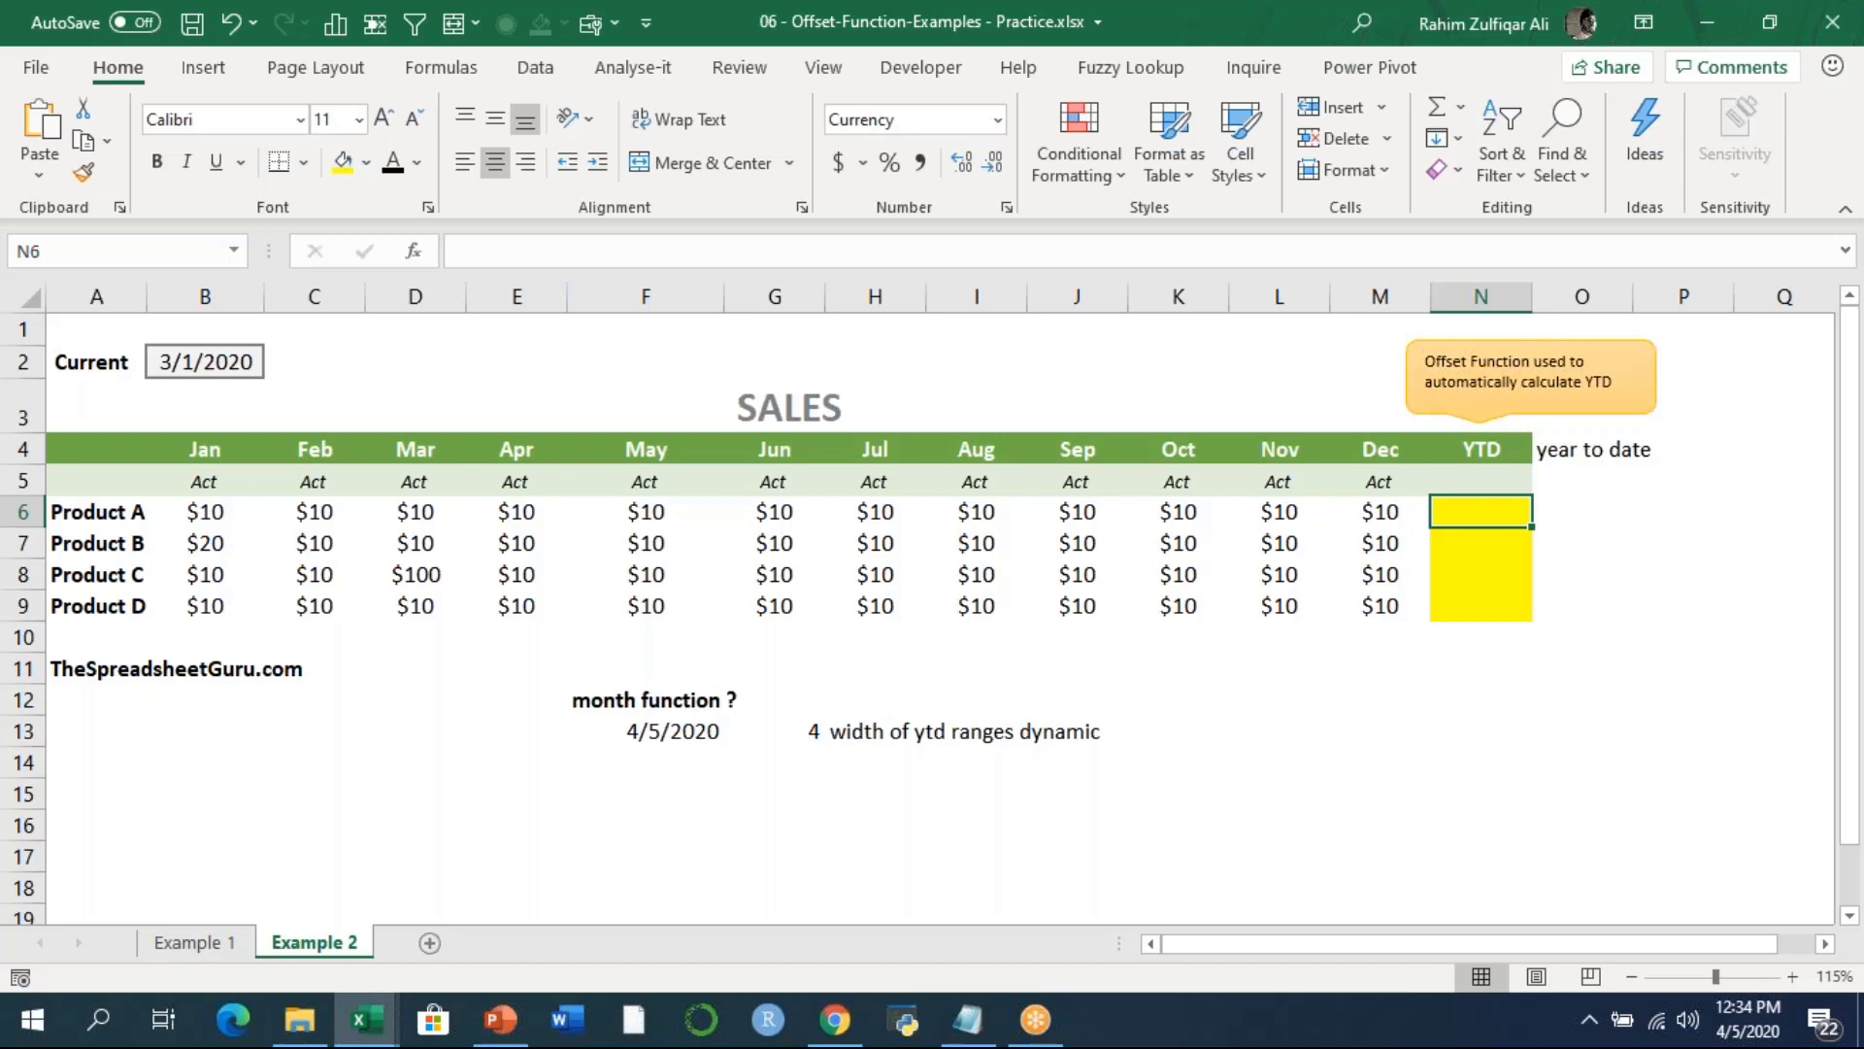
# In N6, start the formula =SUM(OFFSET($B$5,ROWS(a1:a1) with B5 made absolute.
pyautogui.write('=sum')
pyautogui.press('Tab')
pyautogui.write('o')
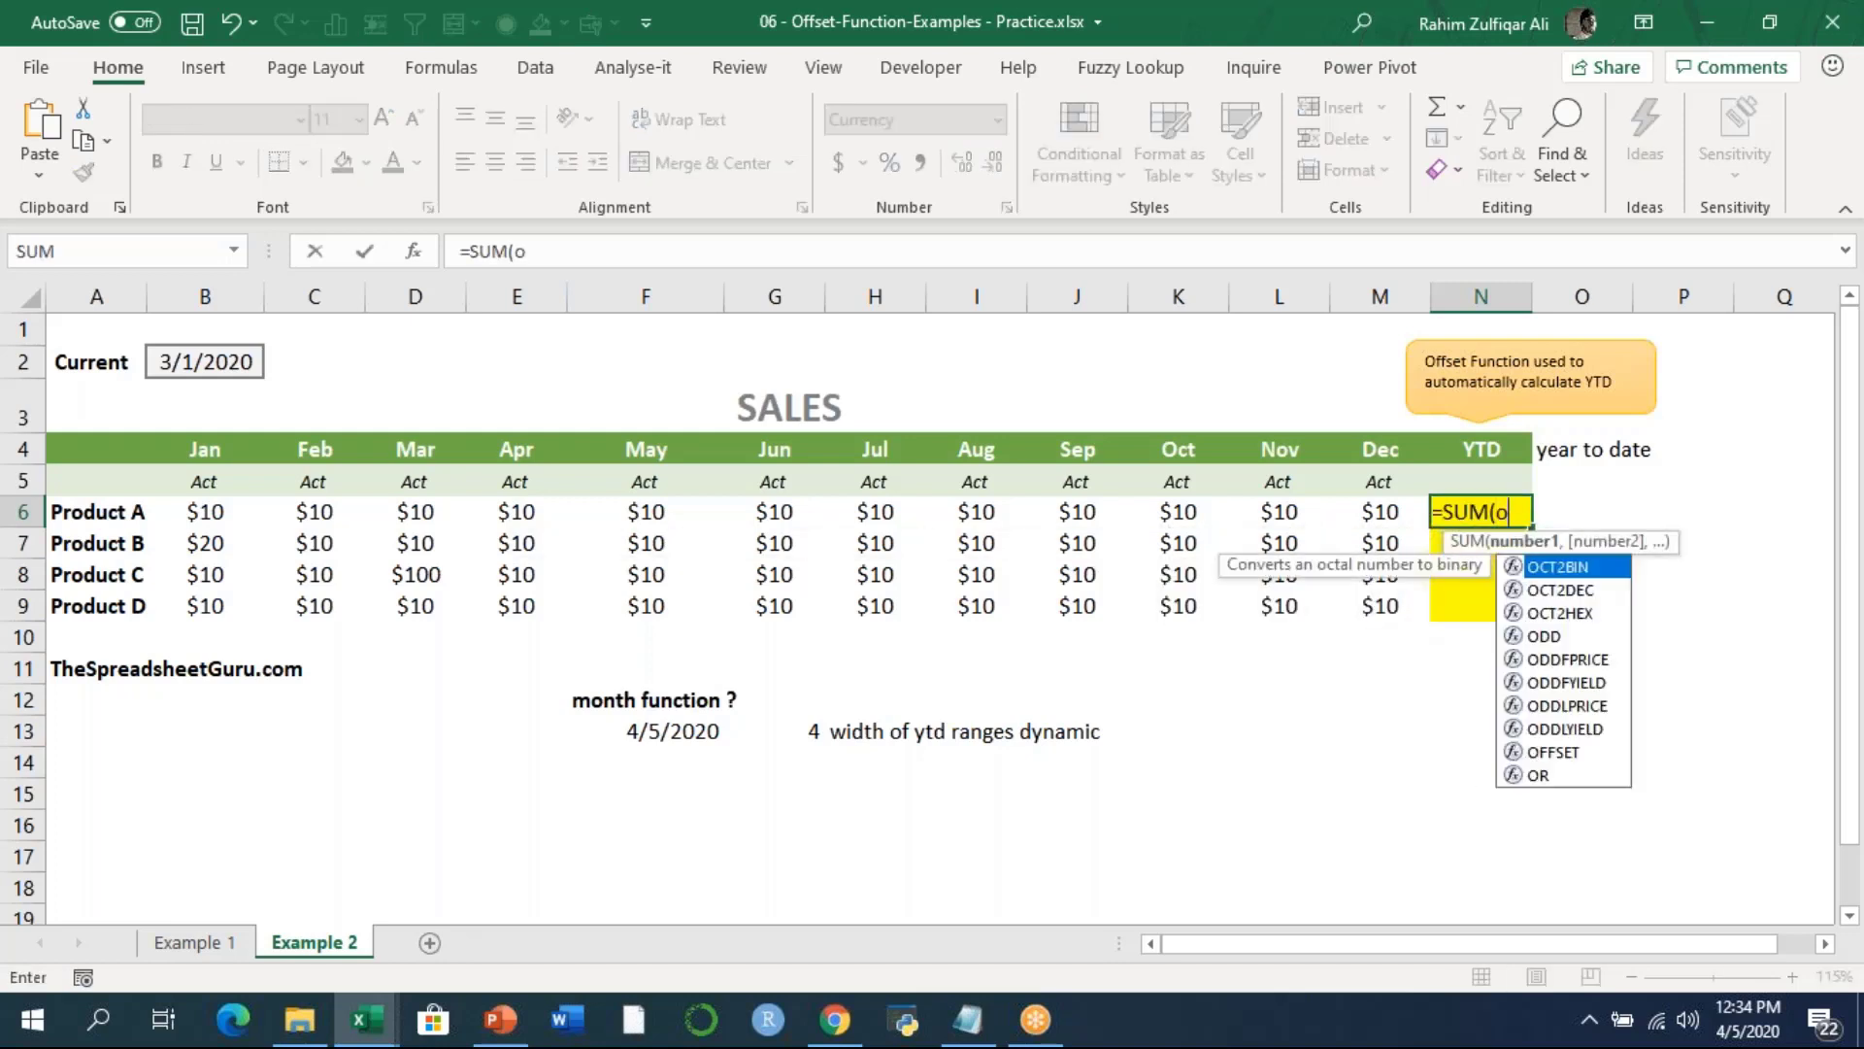
pyautogui.write('ff')
pyautogui.press('Tab')
pyautogui.press('Left')
pyautogui.press('Left')
pyautogui.press('Left')
pyautogui.press('Left')
pyautogui.press('Left')
pyautogui.press('Left')
pyautogui.press('Left')
pyautogui.press('Left')
pyautogui.press('Left')
pyautogui.press('Left')
pyautogui.press('Left')
pyautogui.press('Left')
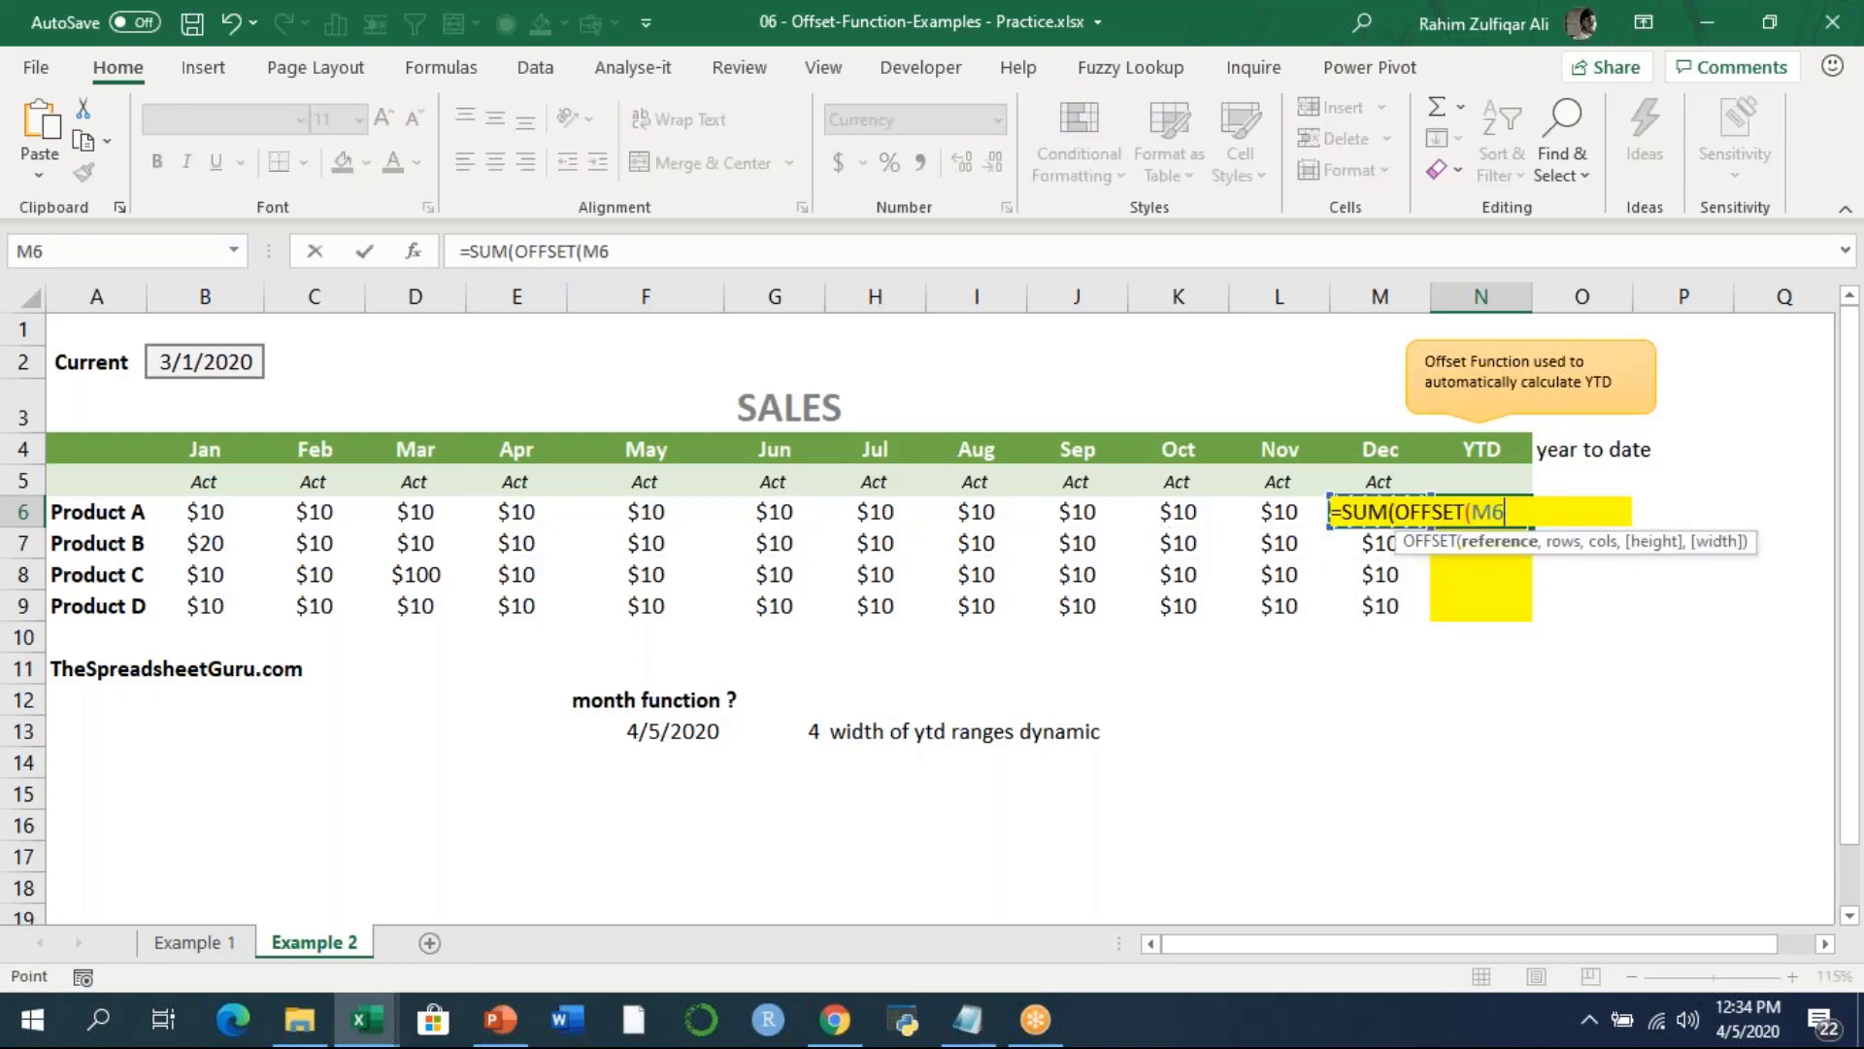
pyautogui.press('Up')
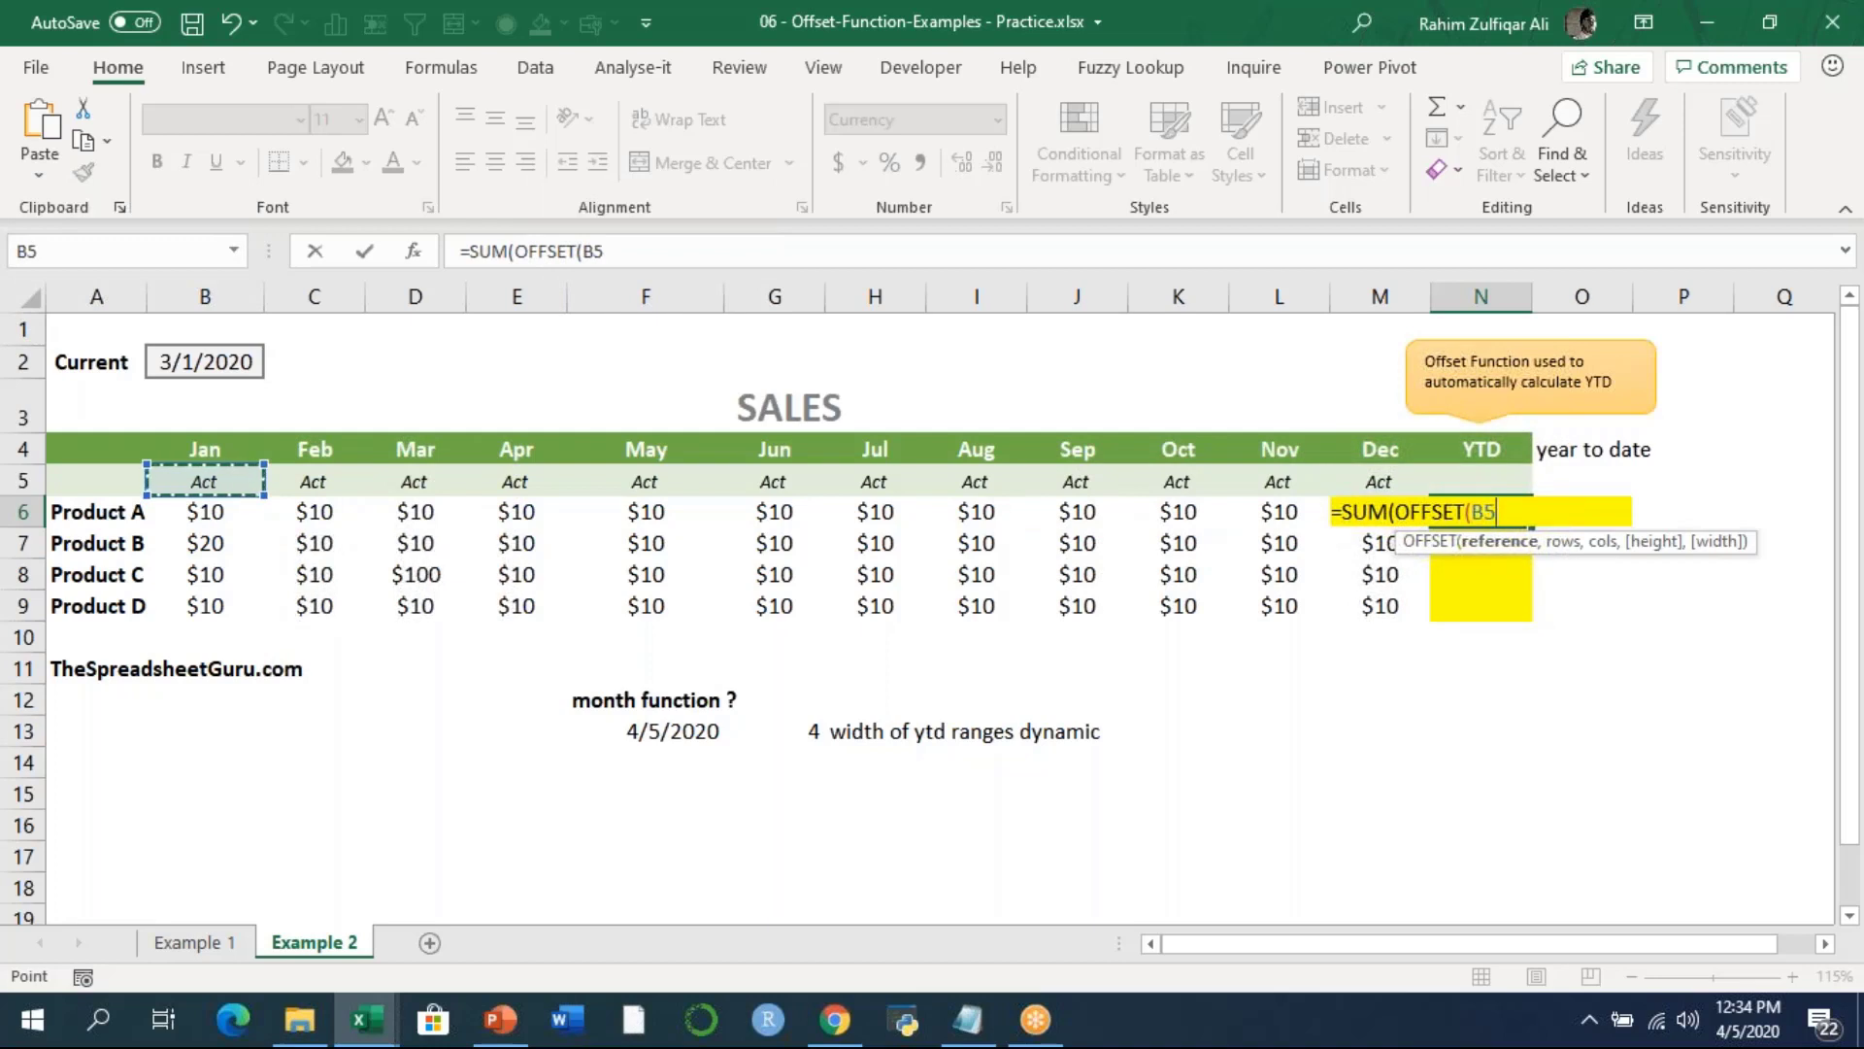
pyautogui.press('F4')
pyautogui.write(',')
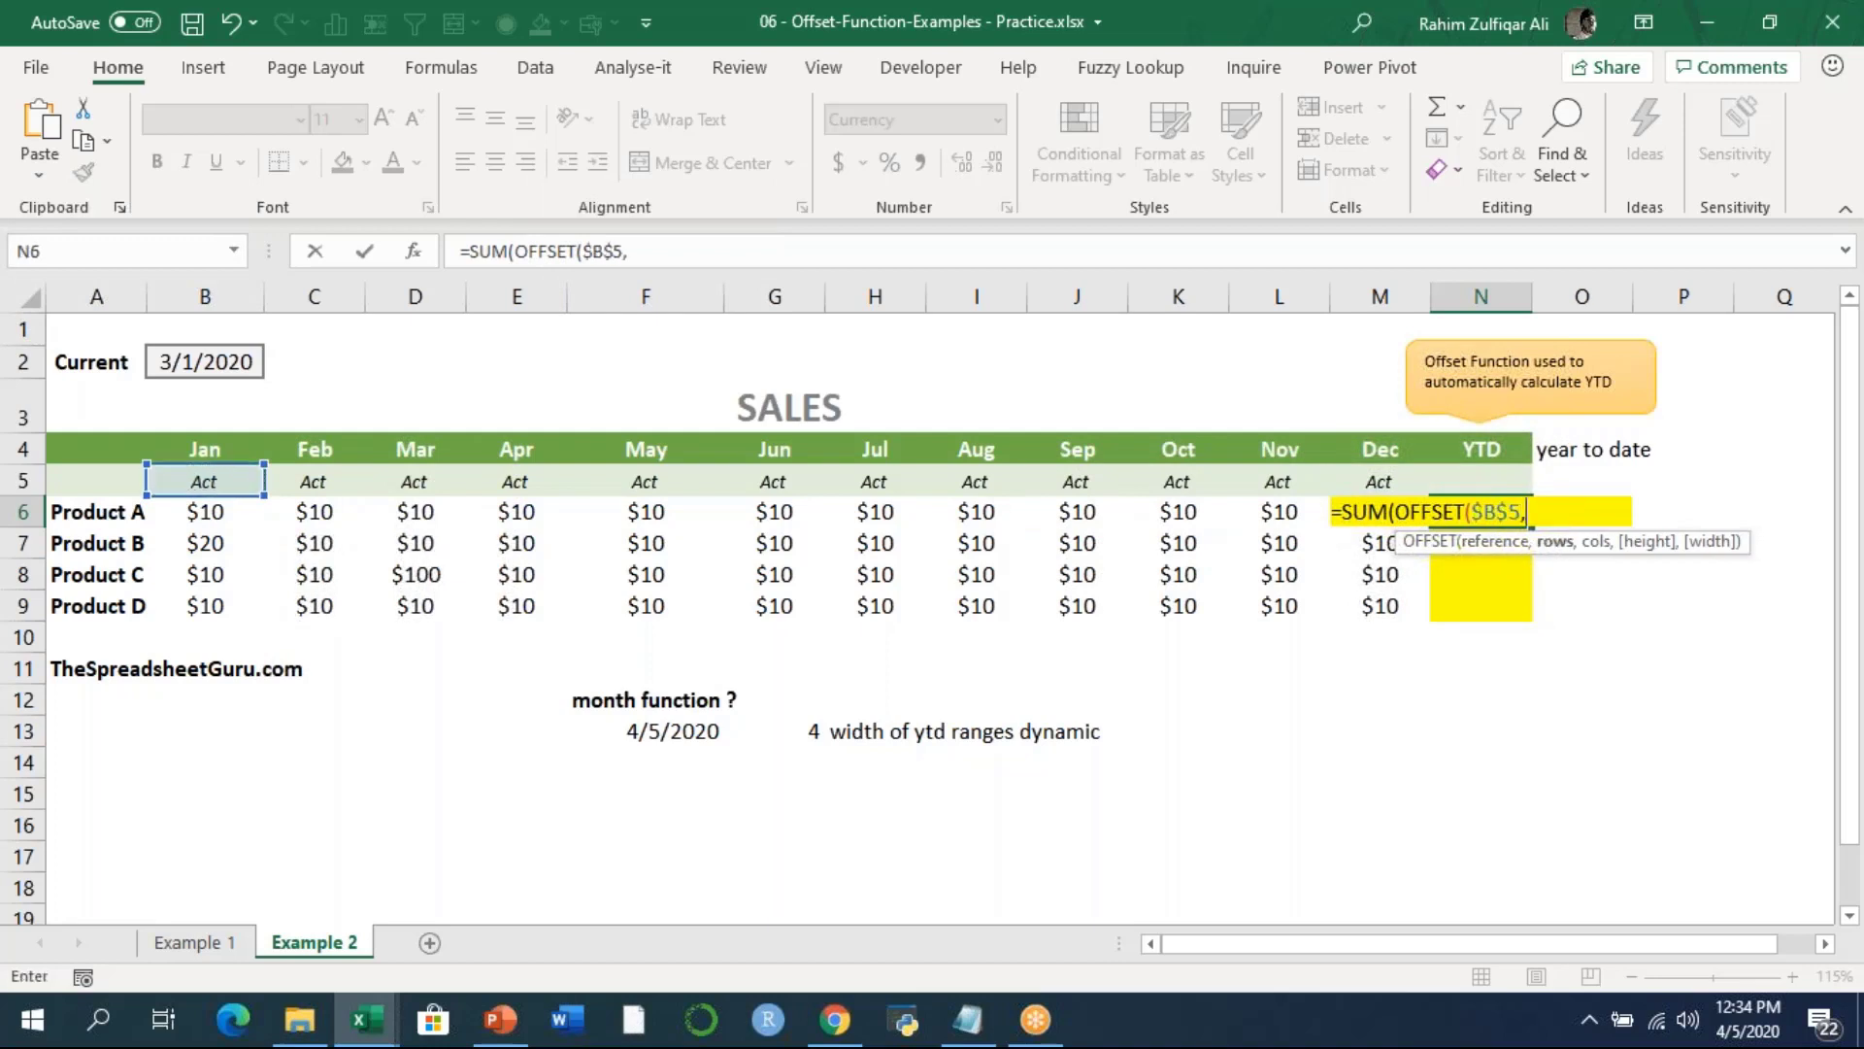
pyautogui.write('ROWS(a1:a1)')
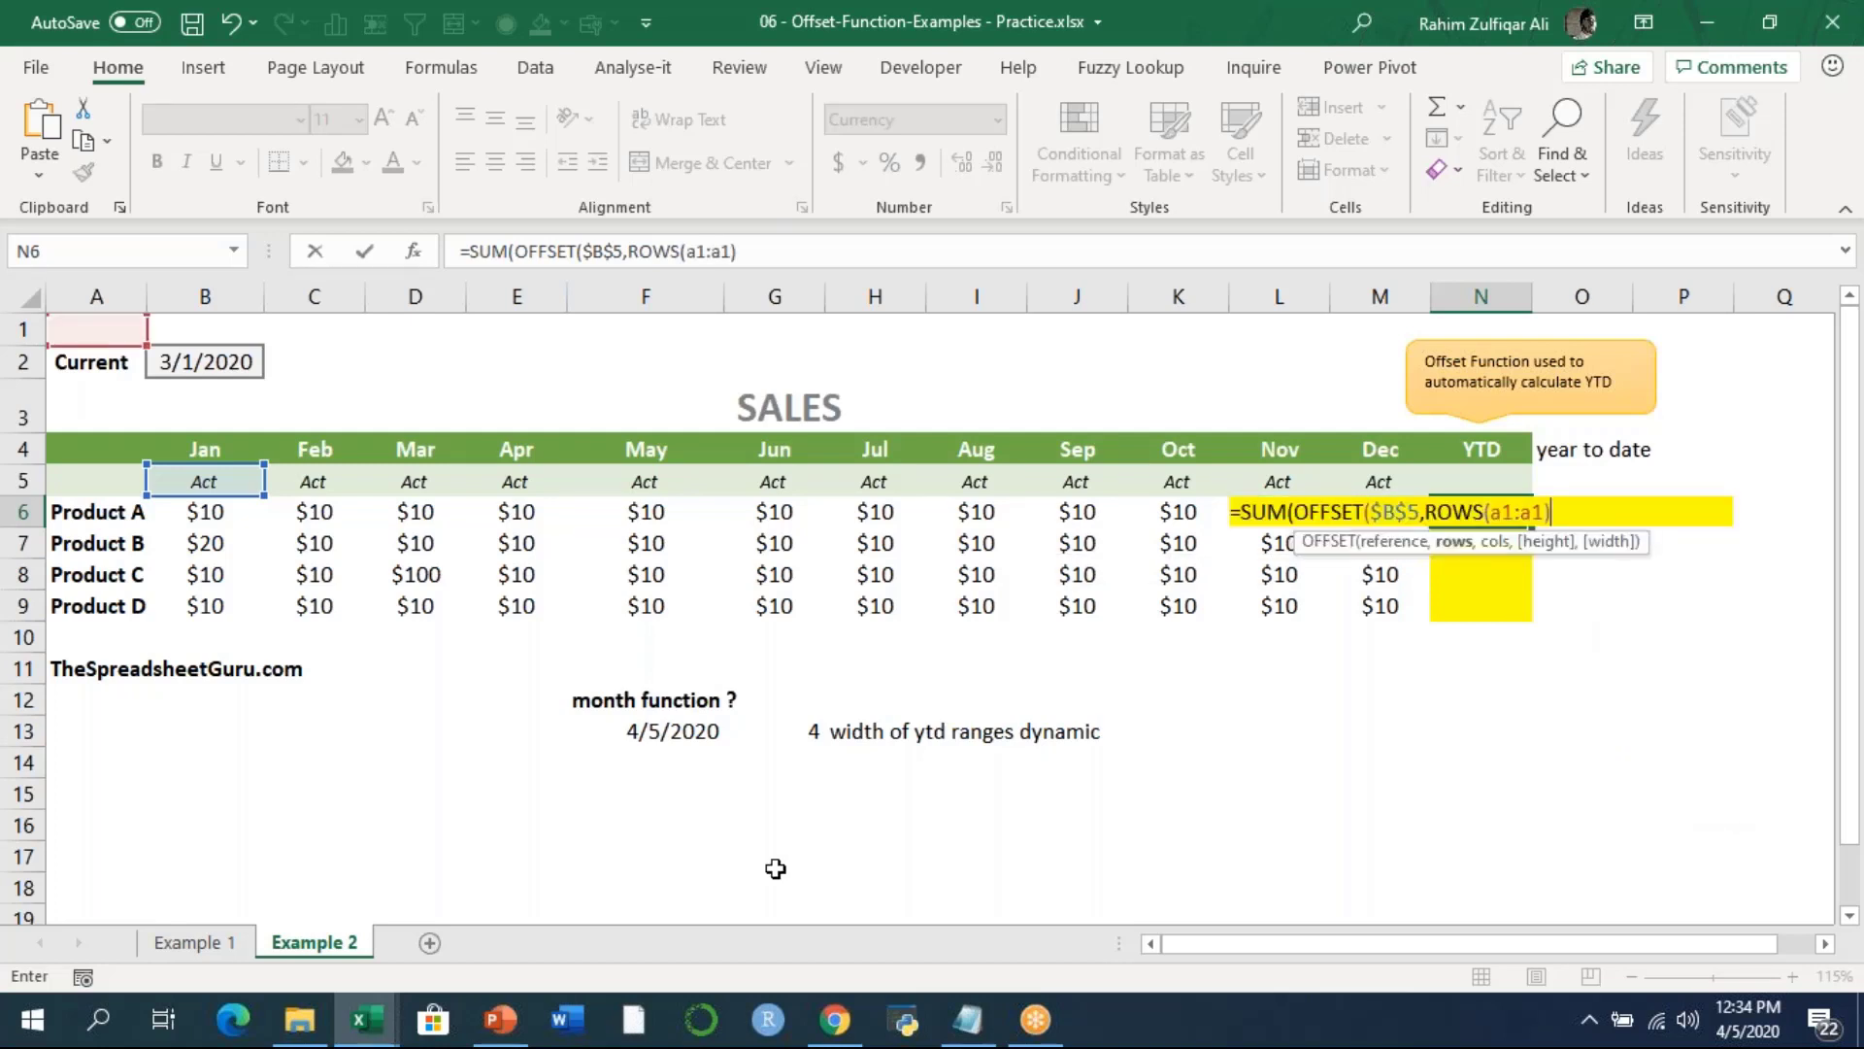
# Lock the first A1 as $A$1 and finish the formula with ,0,,MONTH(B2))) in N6.
pyautogui.click(1516, 515)
pyautogui.press('F4')
pyautogui.press('Right')
pyautogui.press('Right')
pyautogui.press('Right')
pyautogui.press('Right')
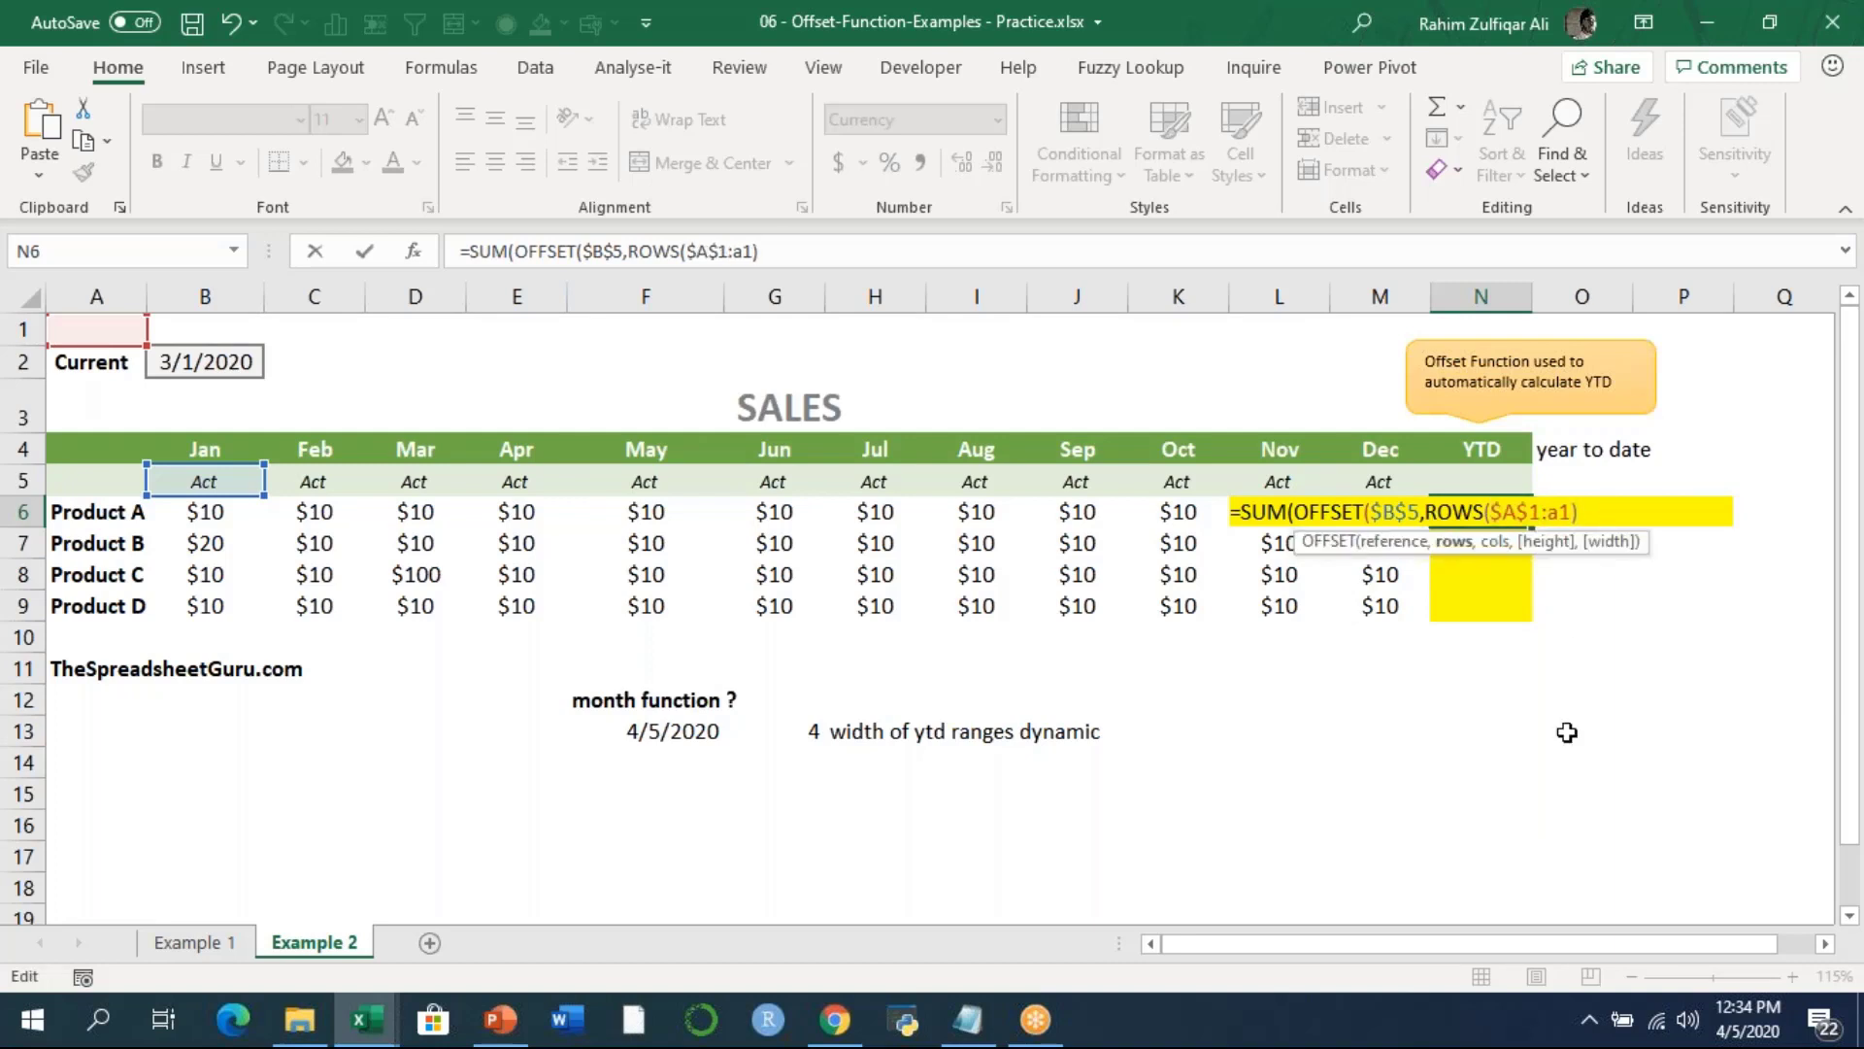
pyautogui.write(',')
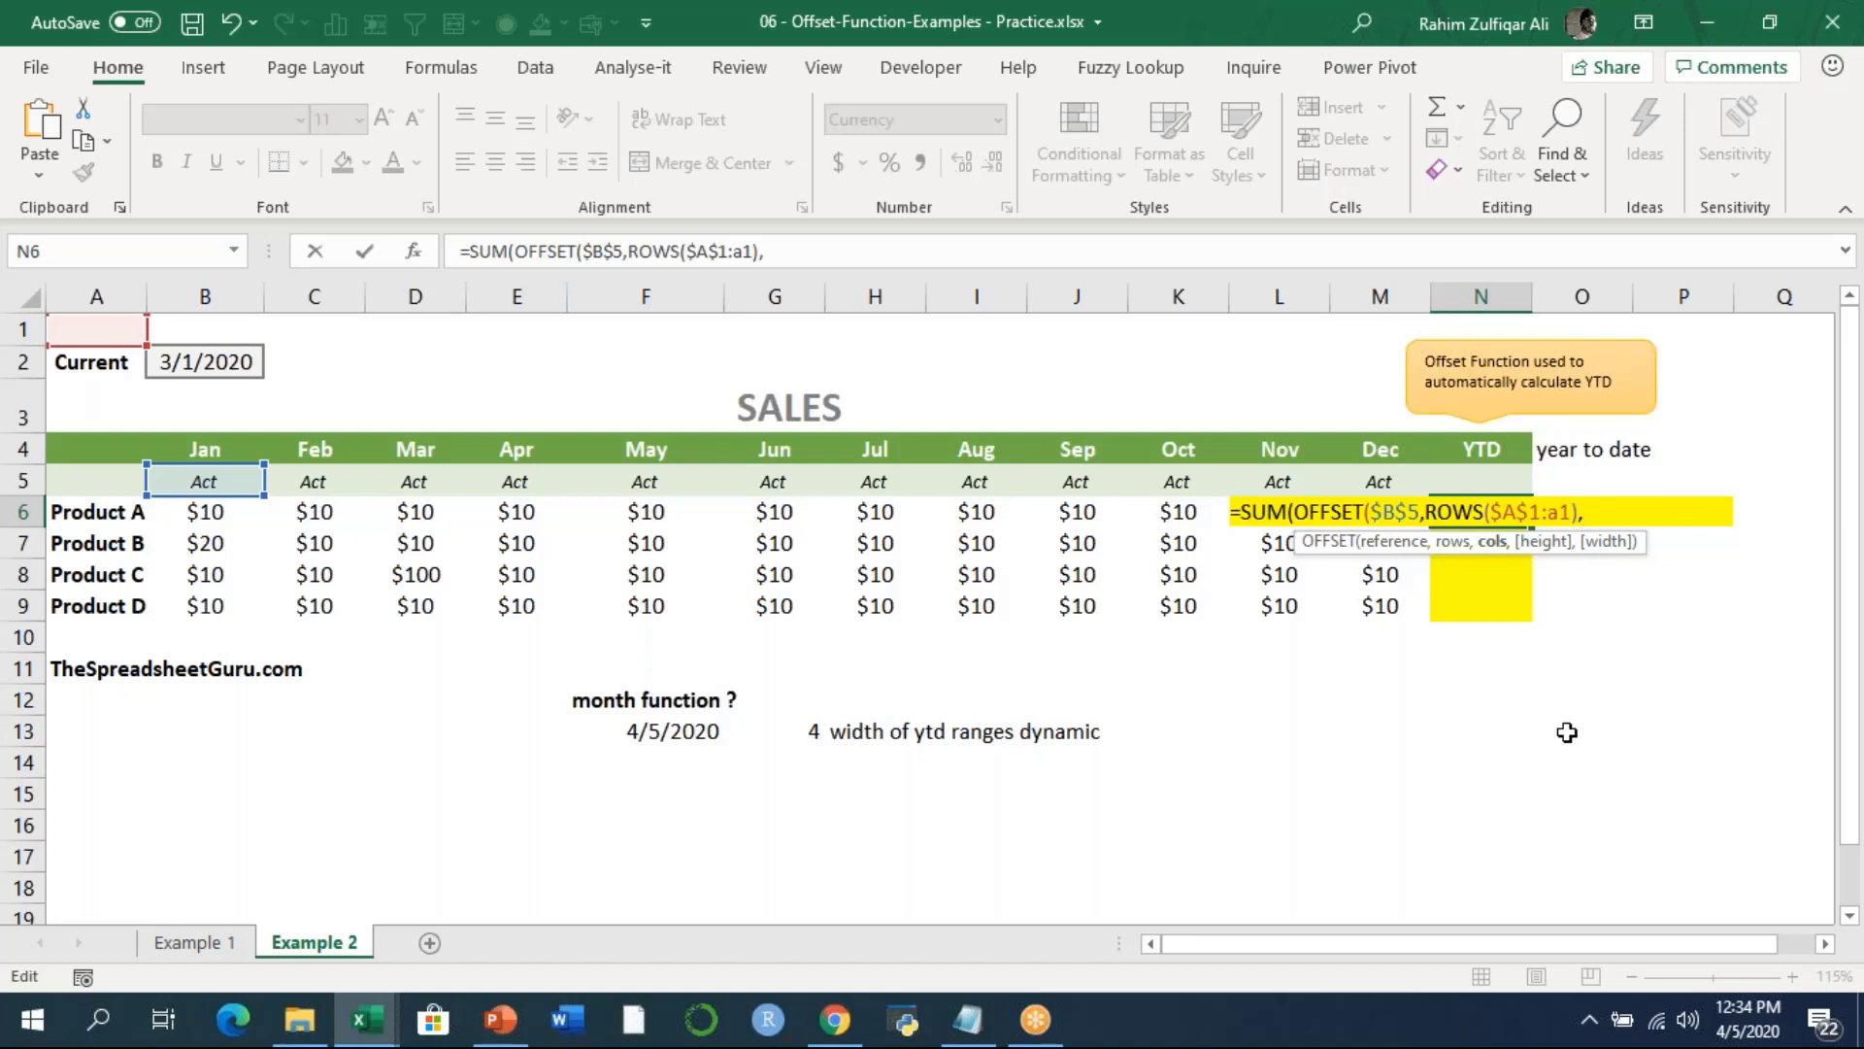
pyautogui.write('0,')
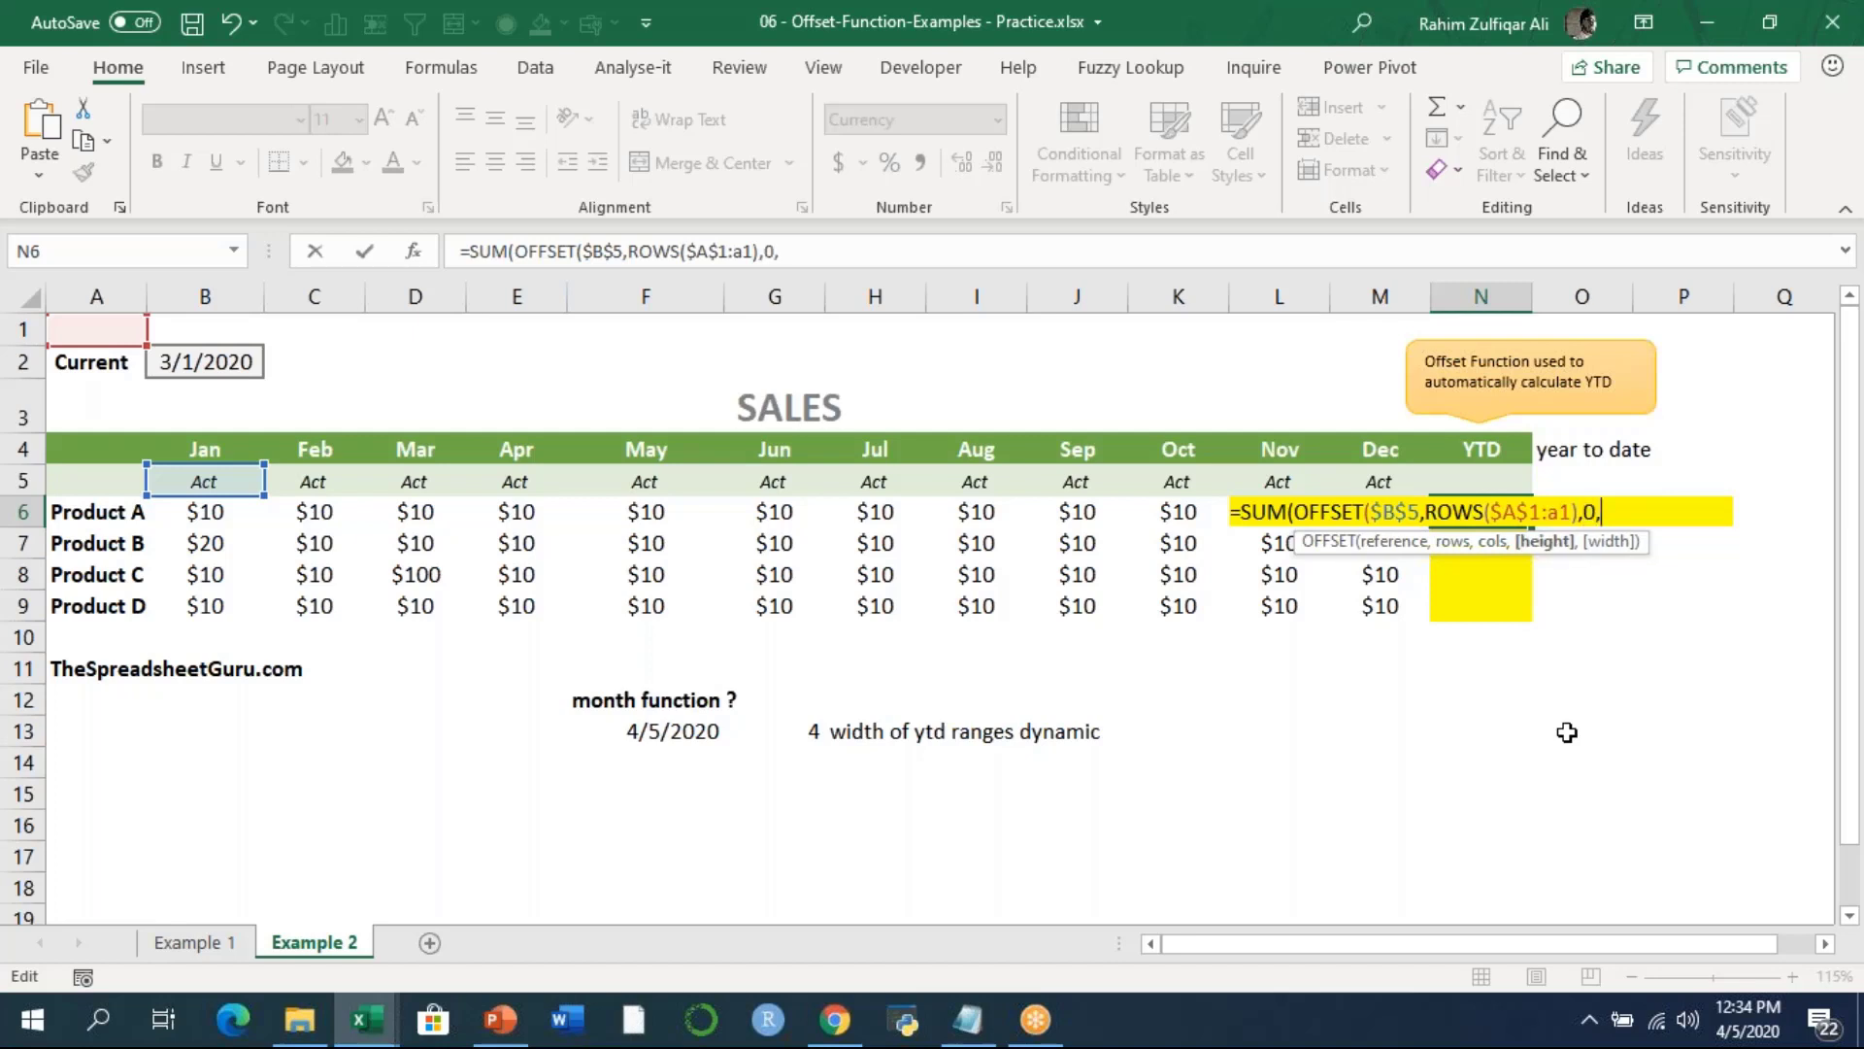
pyautogui.write(',mont')
pyautogui.press('Tab')
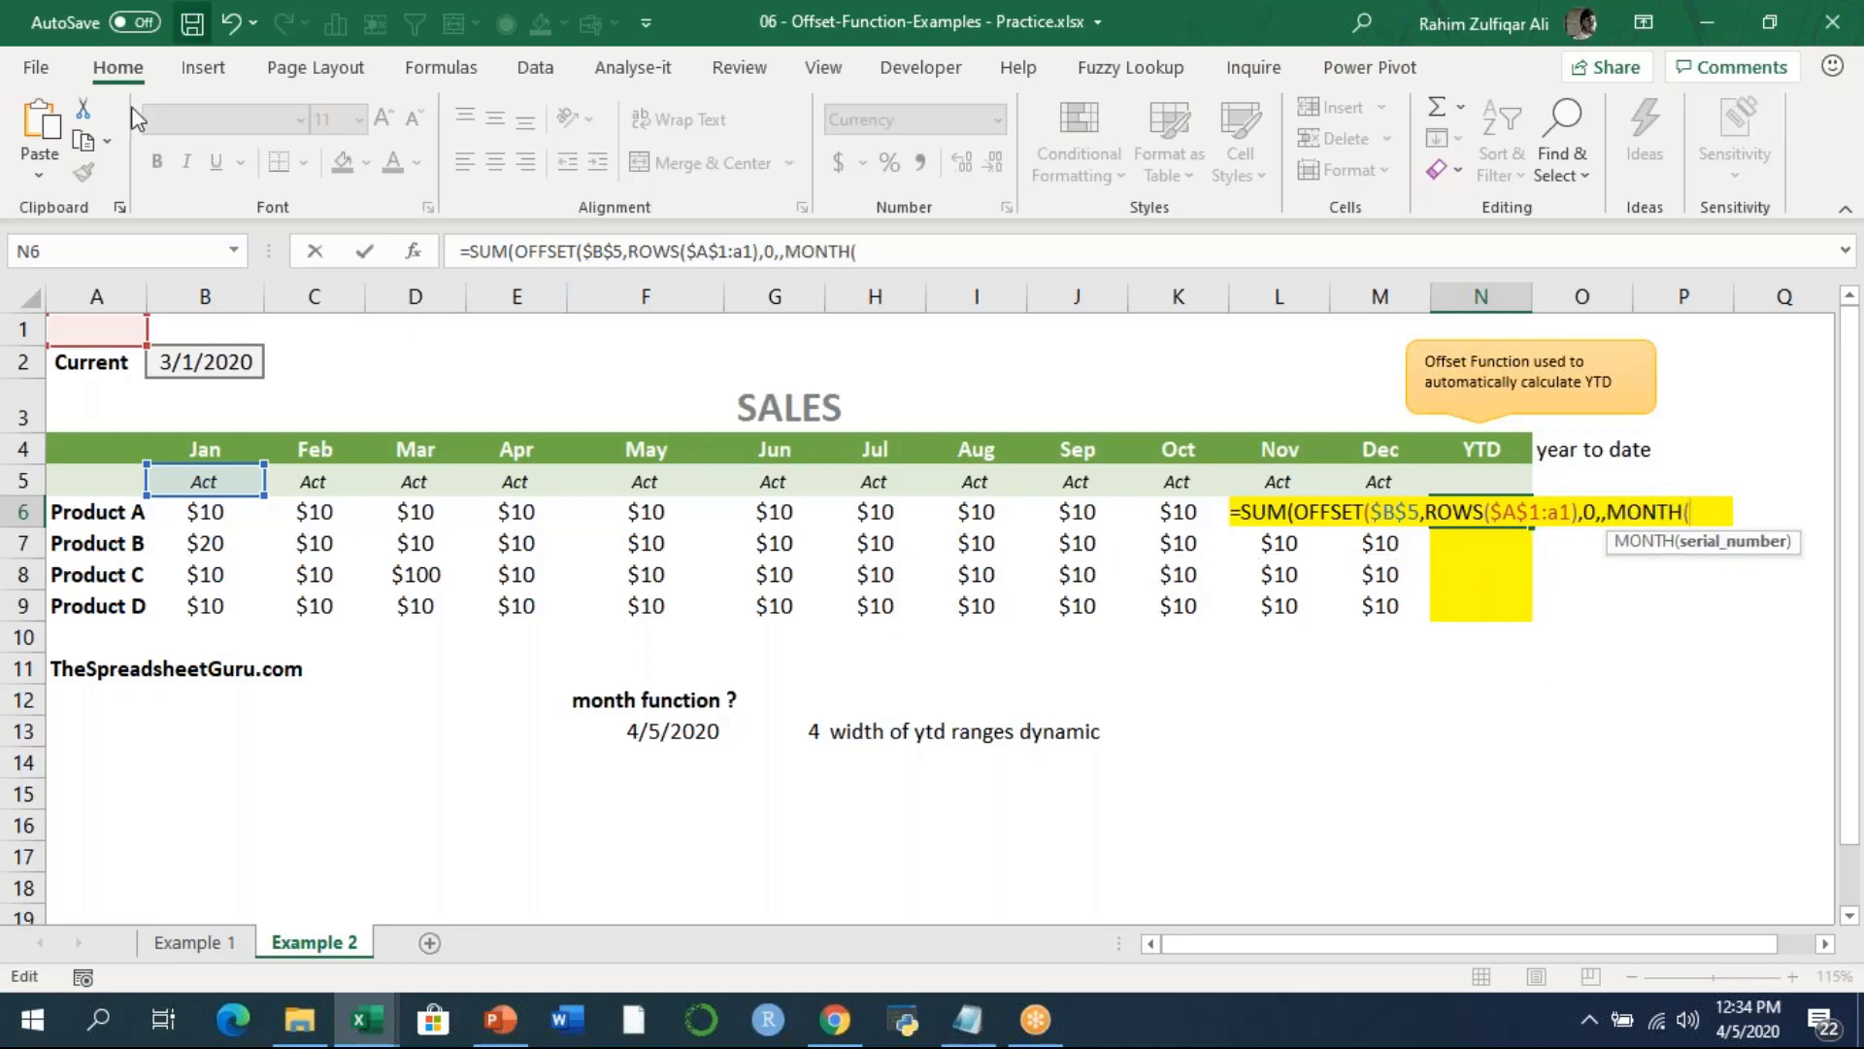
pyautogui.click(221, 360)
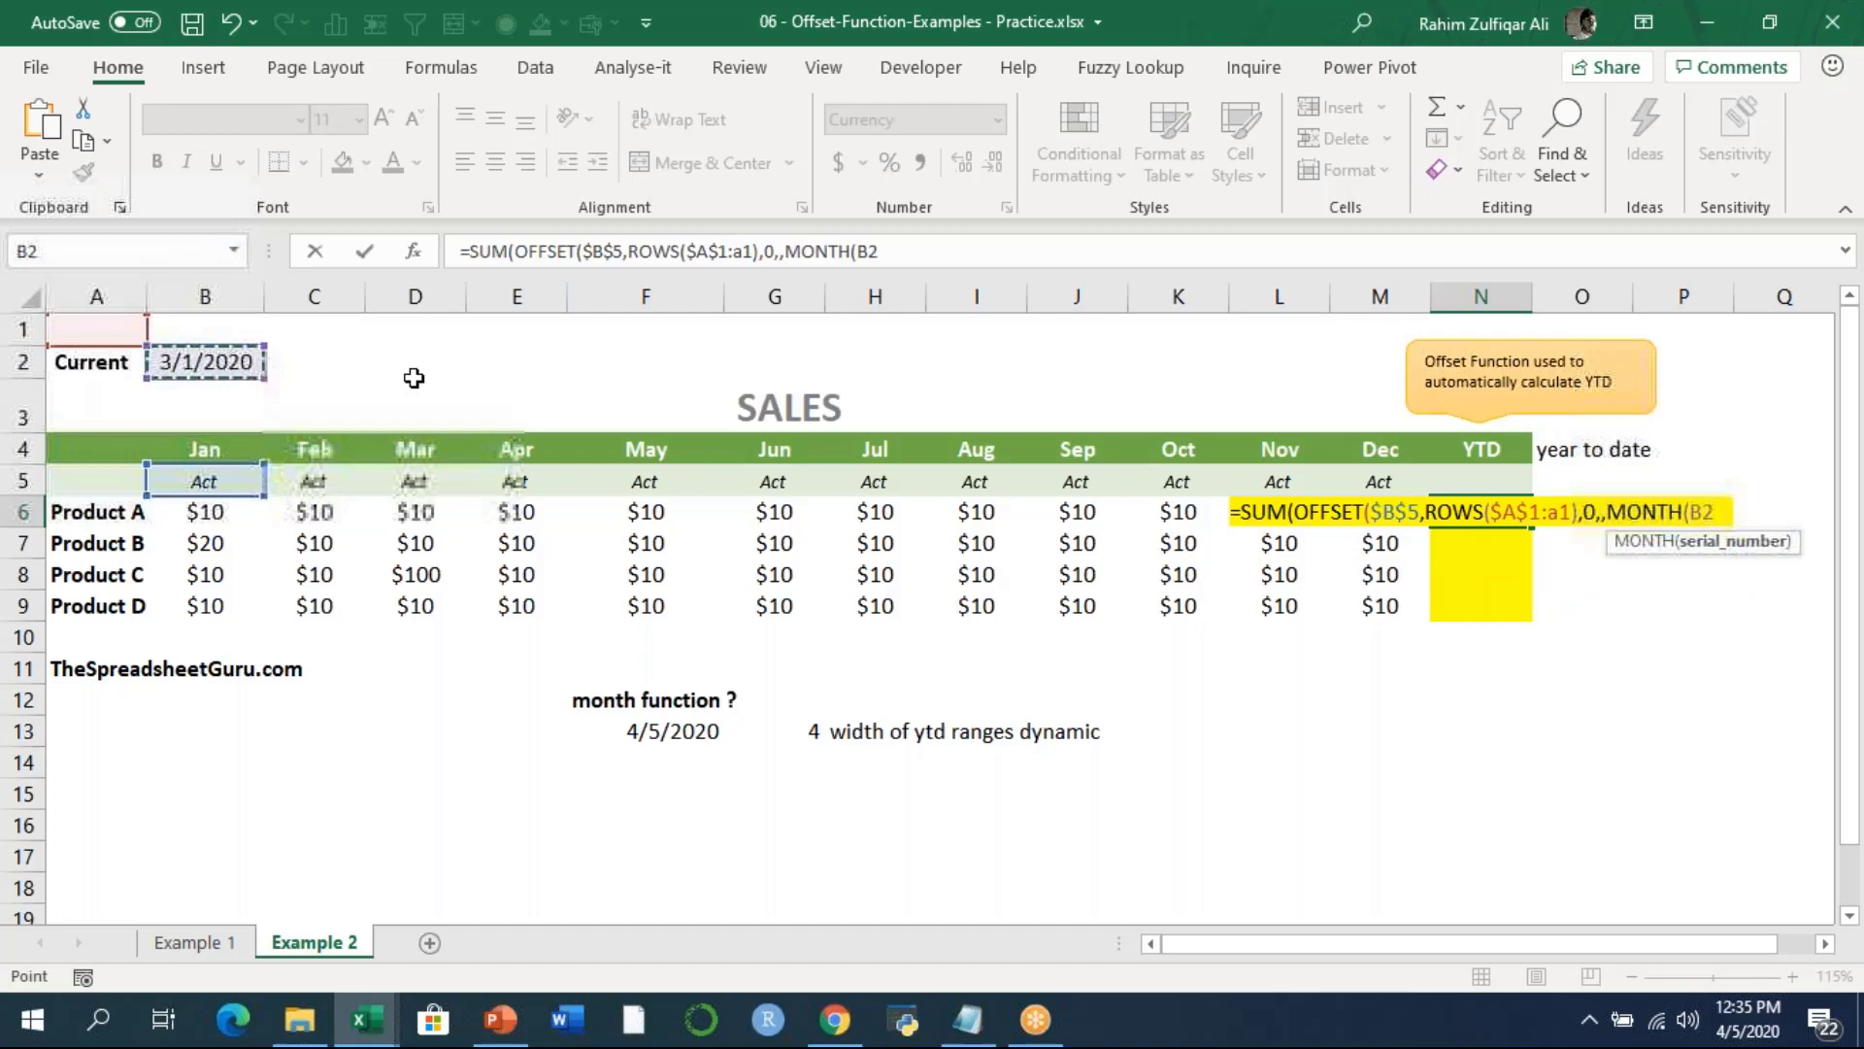
pyautogui.write('))')
pyautogui.press('Return')
pyautogui.press('Return')
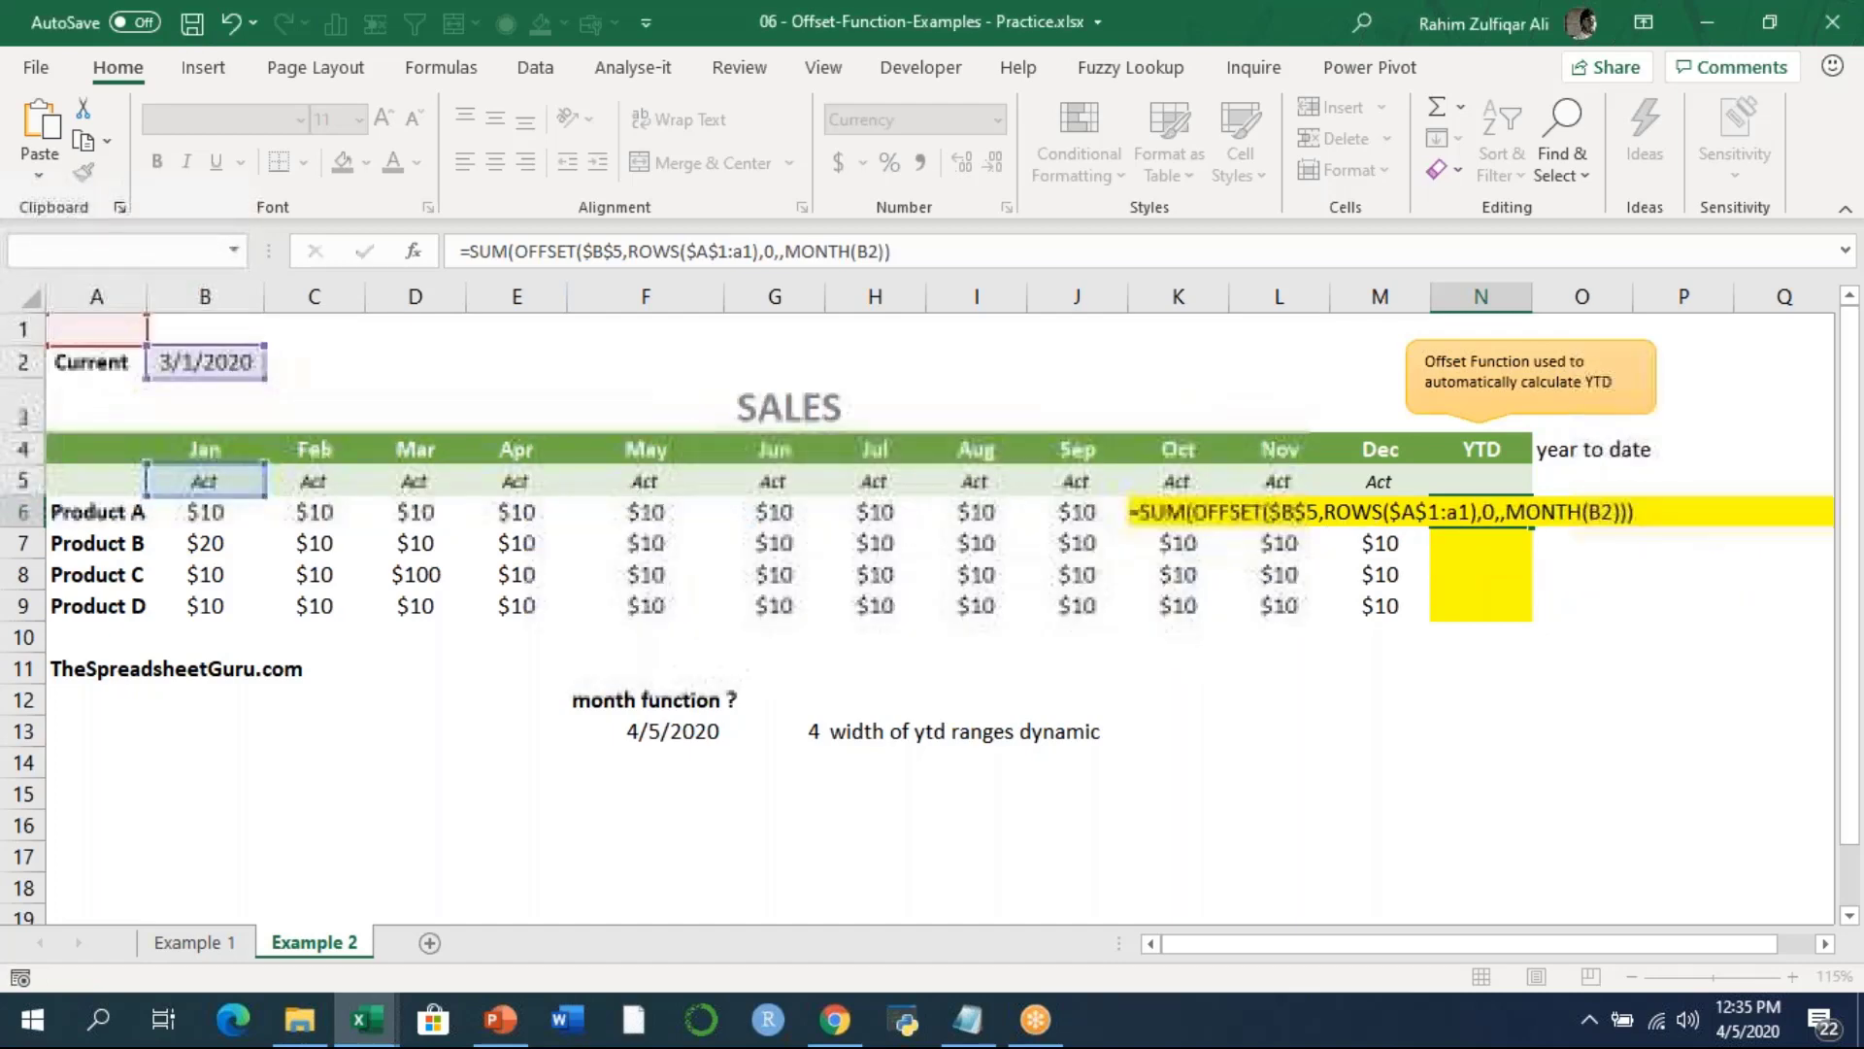
# Fill the formula down N6:N9 and check the references in N6, N7 and N8.
pyautogui.hotkey('shift', 'Down')
pyautogui.hotkey('shift', 'Down')
pyautogui.hotkey('shift', 'Down')
pyautogui.hotkey('ctrl', 'd')
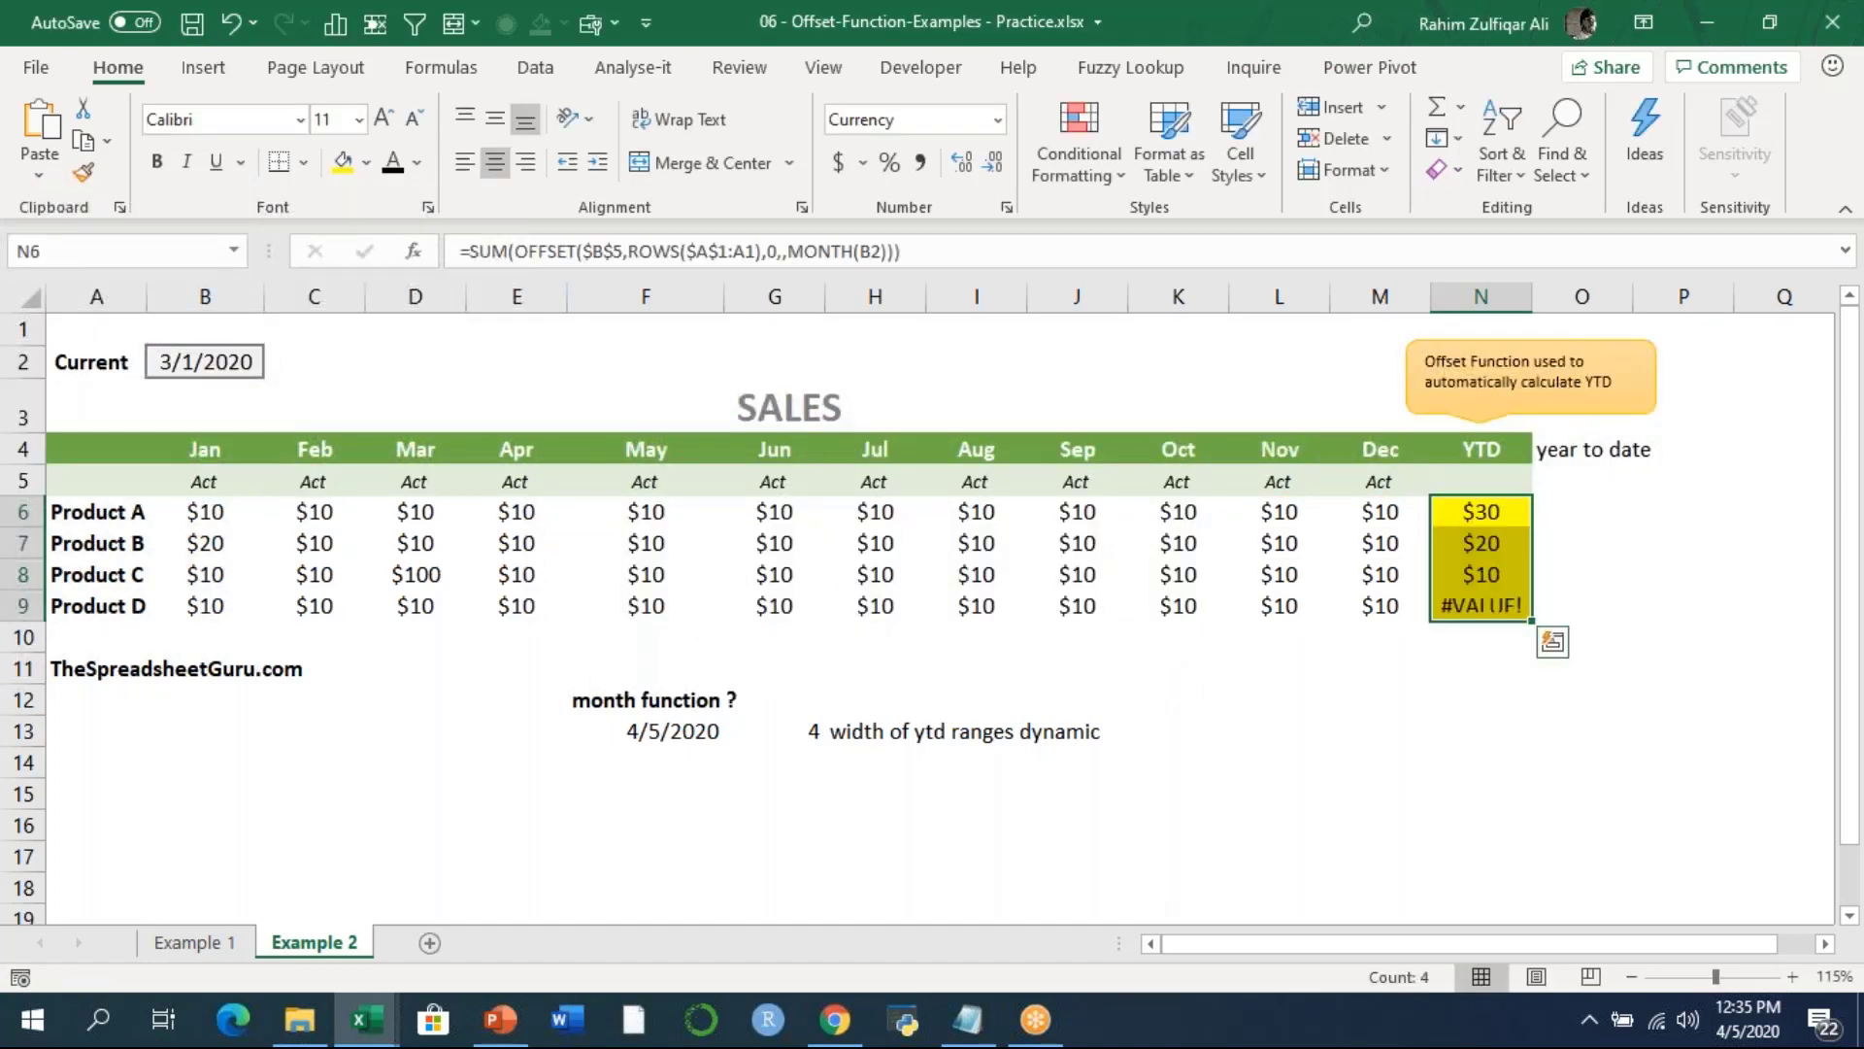
pyautogui.click(1481, 511)
pyautogui.press('F2')
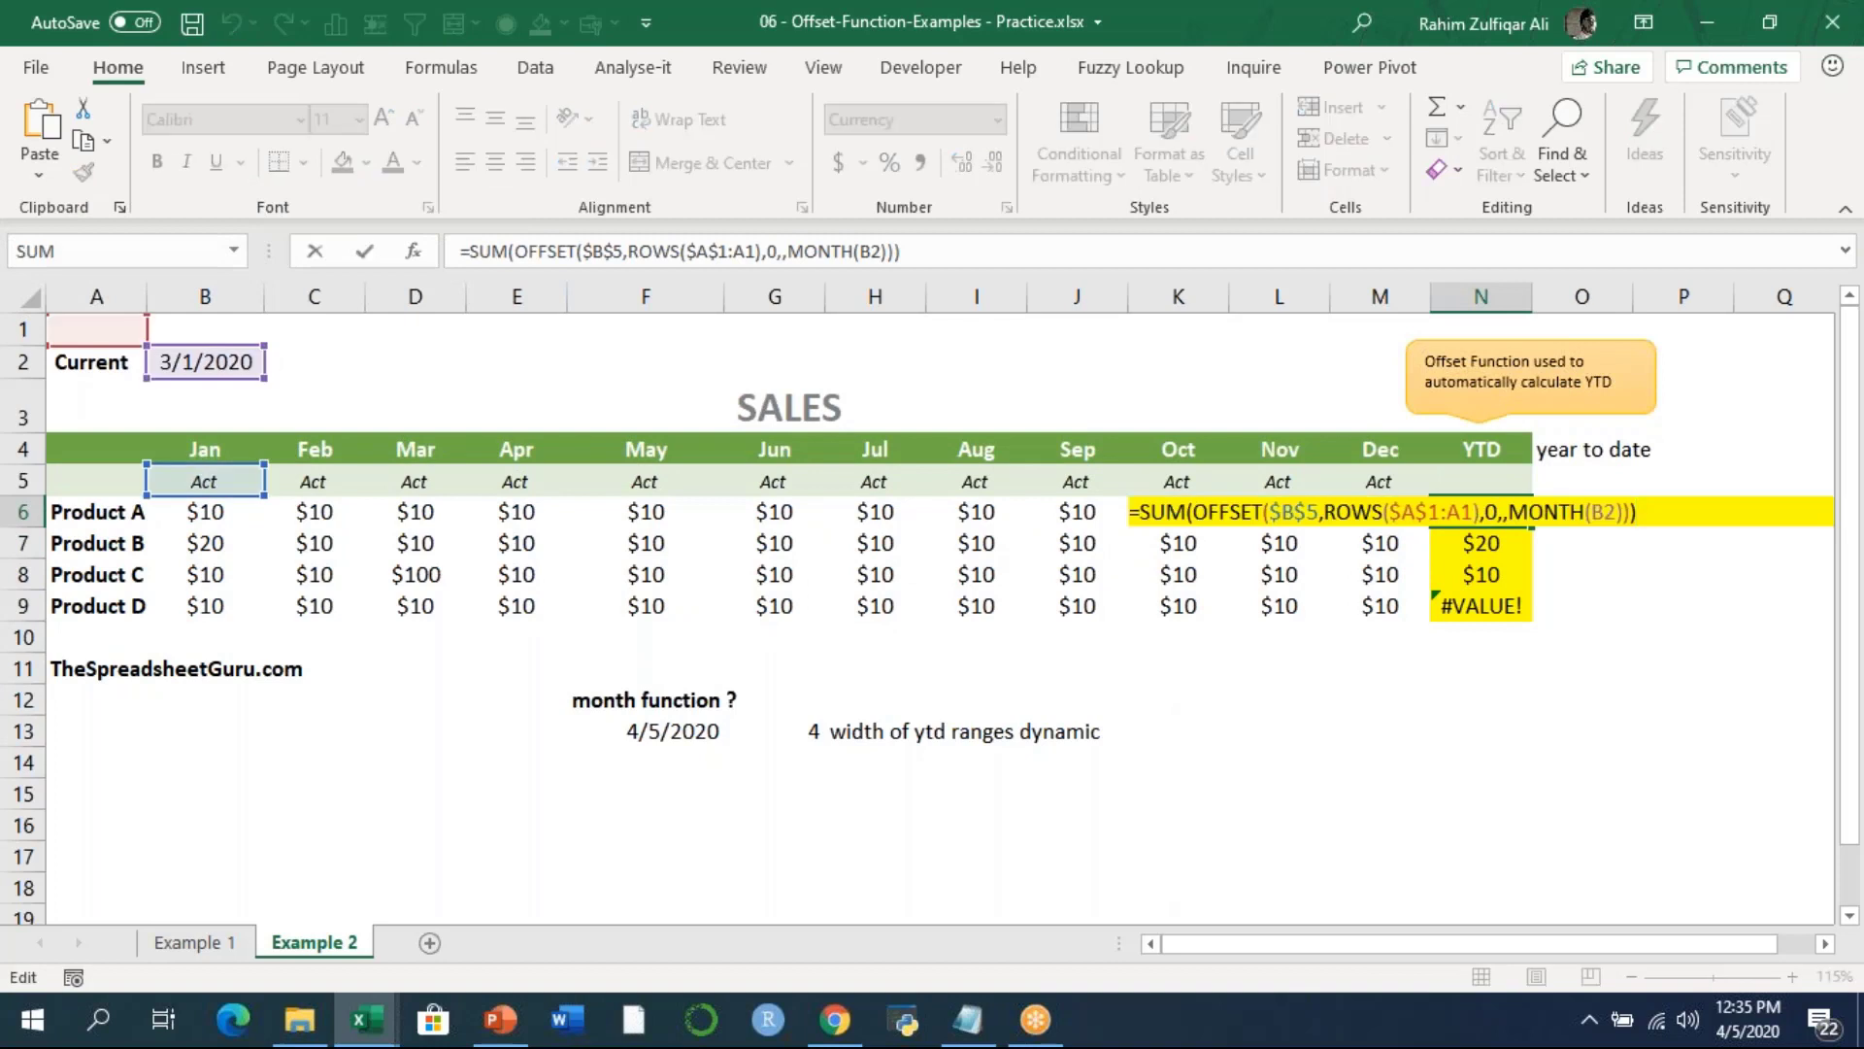
pyautogui.press('Return')
pyautogui.press('F2')
pyautogui.press('Return')
pyautogui.press('F2')
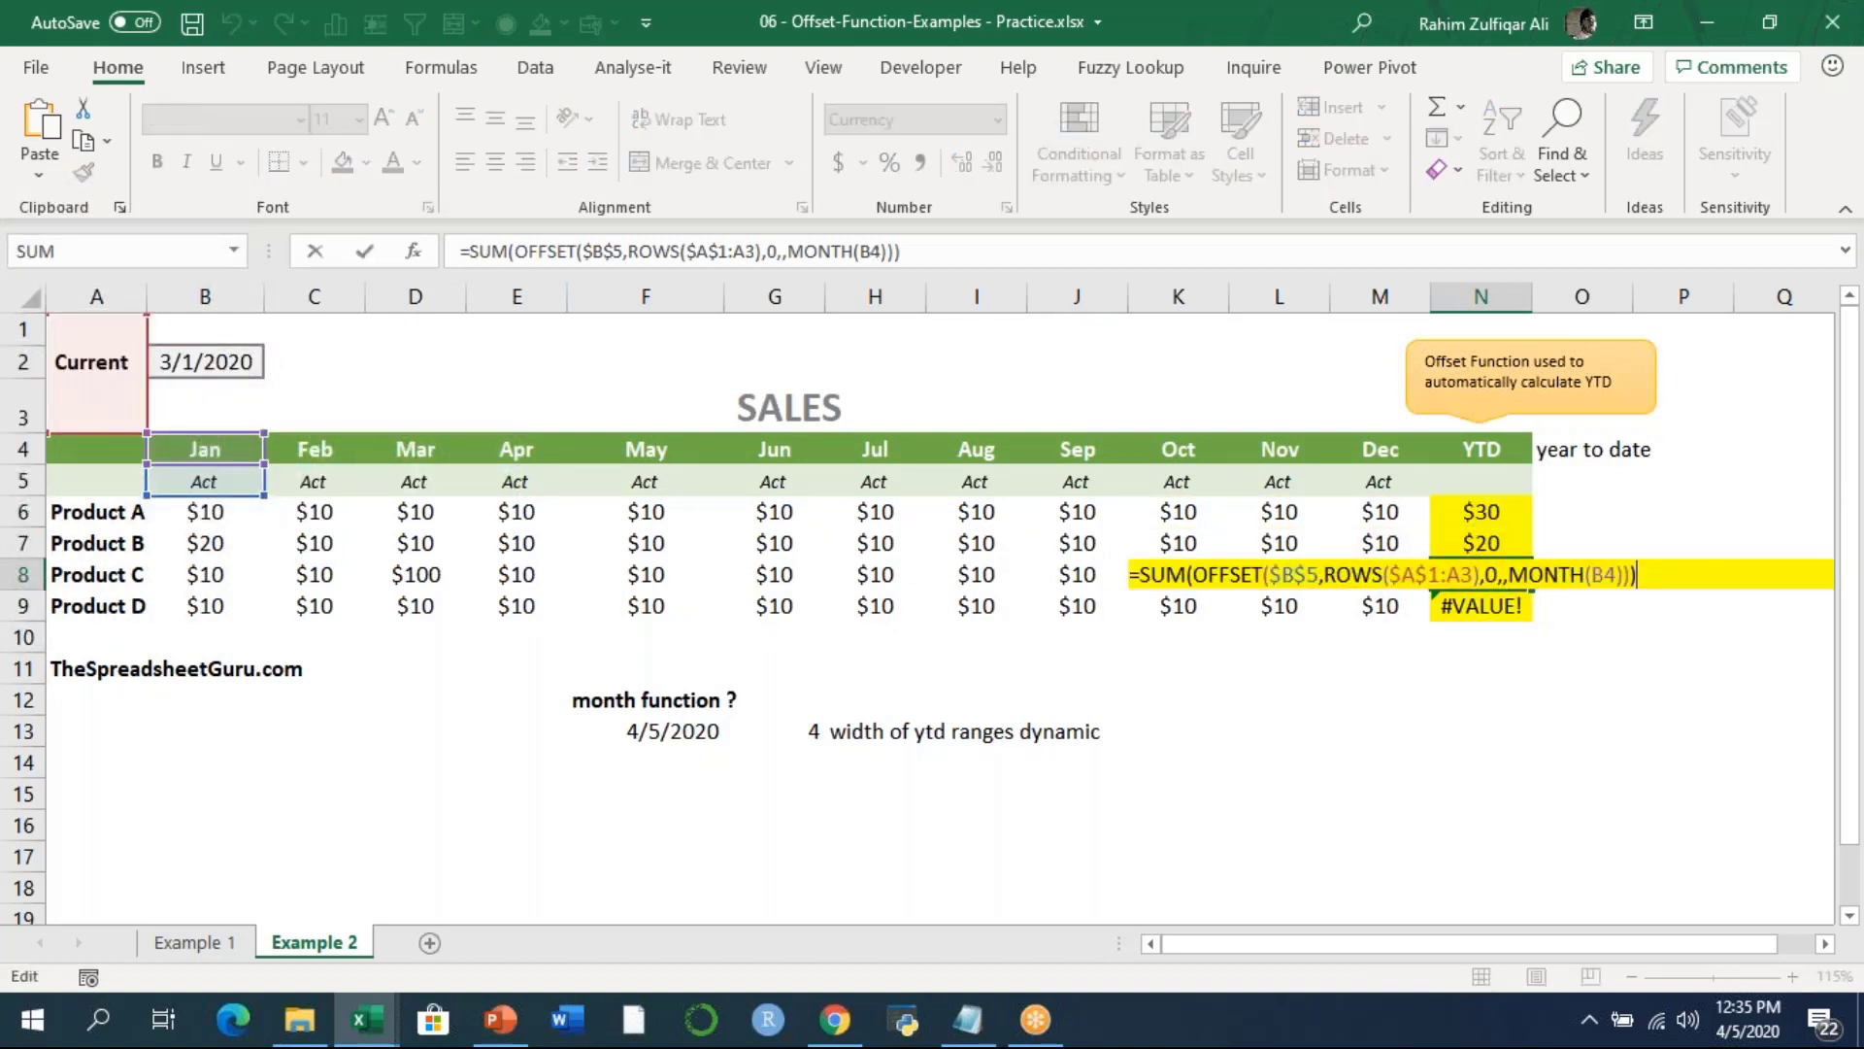
# Change the date reference in N6 to $B$2 and fill the corrected formula down N6:N9.
pyautogui.click(1481, 511)
pyautogui.press('F2')
pyautogui.press('Left')
pyautogui.press('Left')
pyautogui.press('Left')
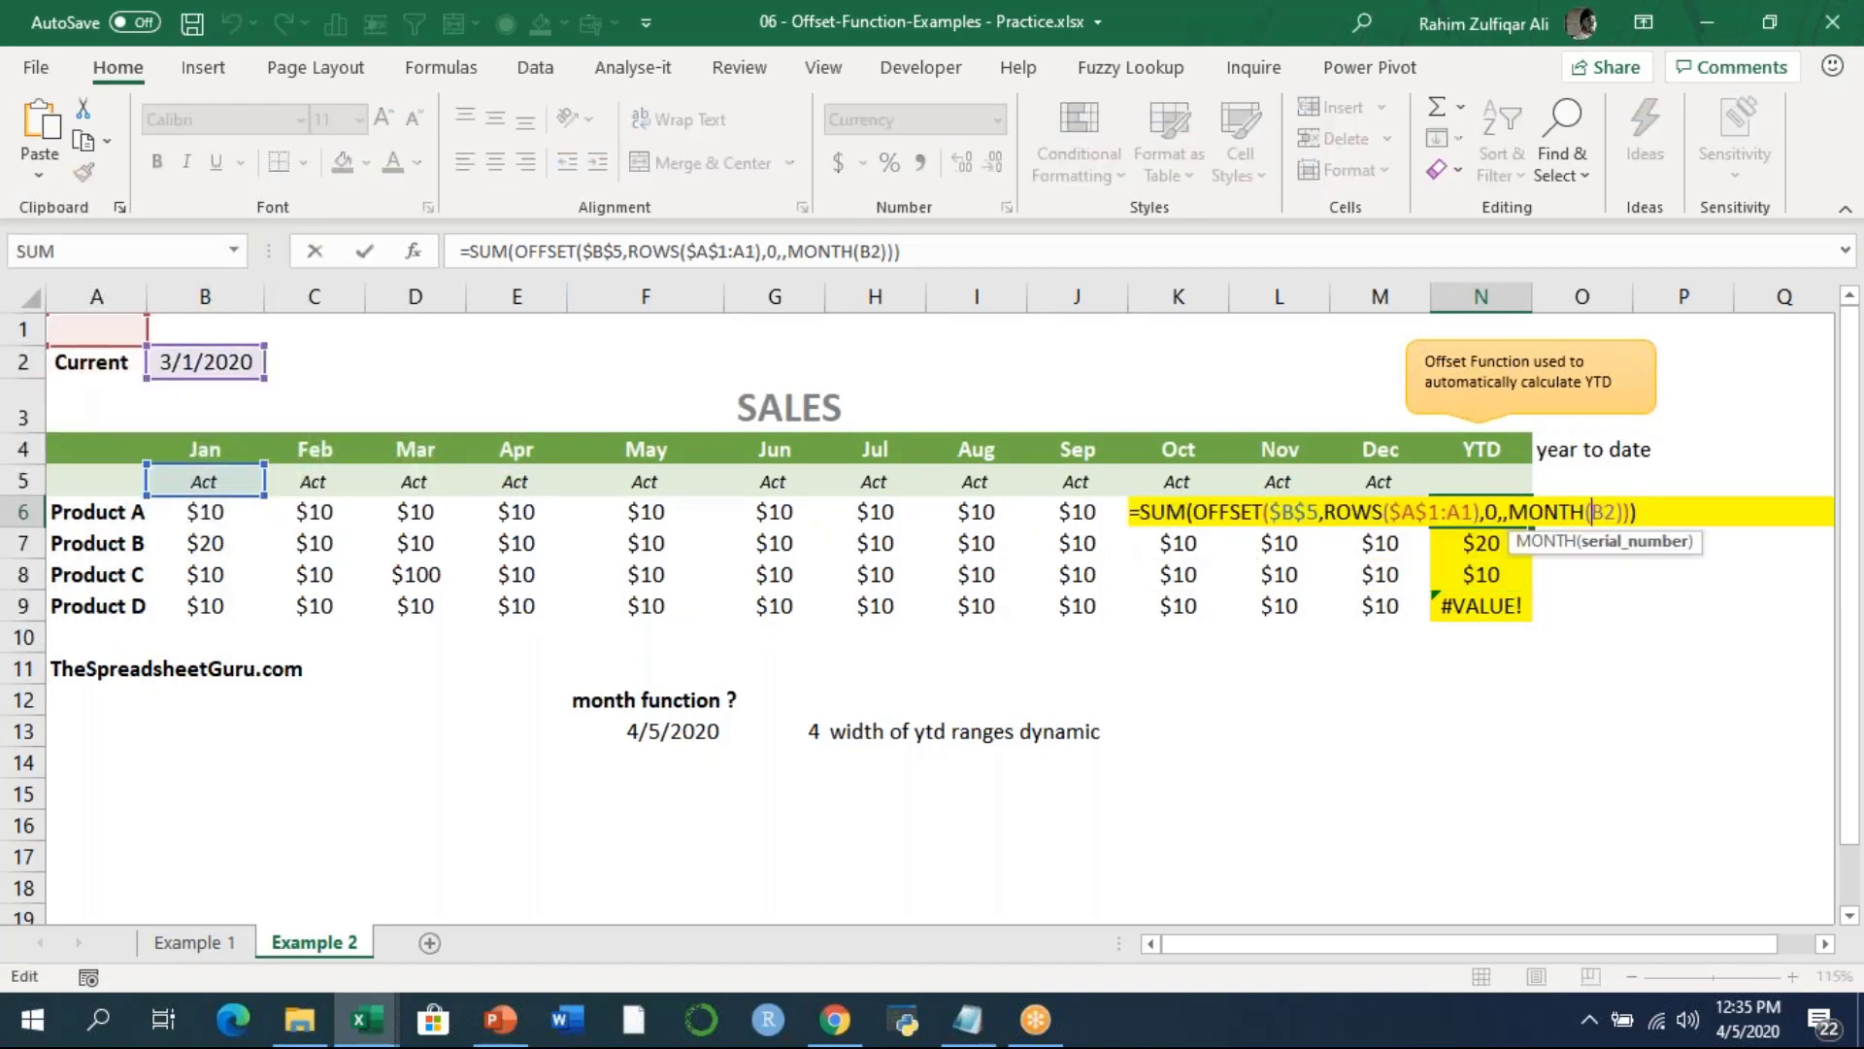
pyautogui.press('F4')
pyautogui.press('Return')
pyautogui.press('Up')
pyautogui.hotkey('shift', 'Down')
pyautogui.hotkey('shift', 'Down')
pyautogui.hotkey('shift', 'Down')
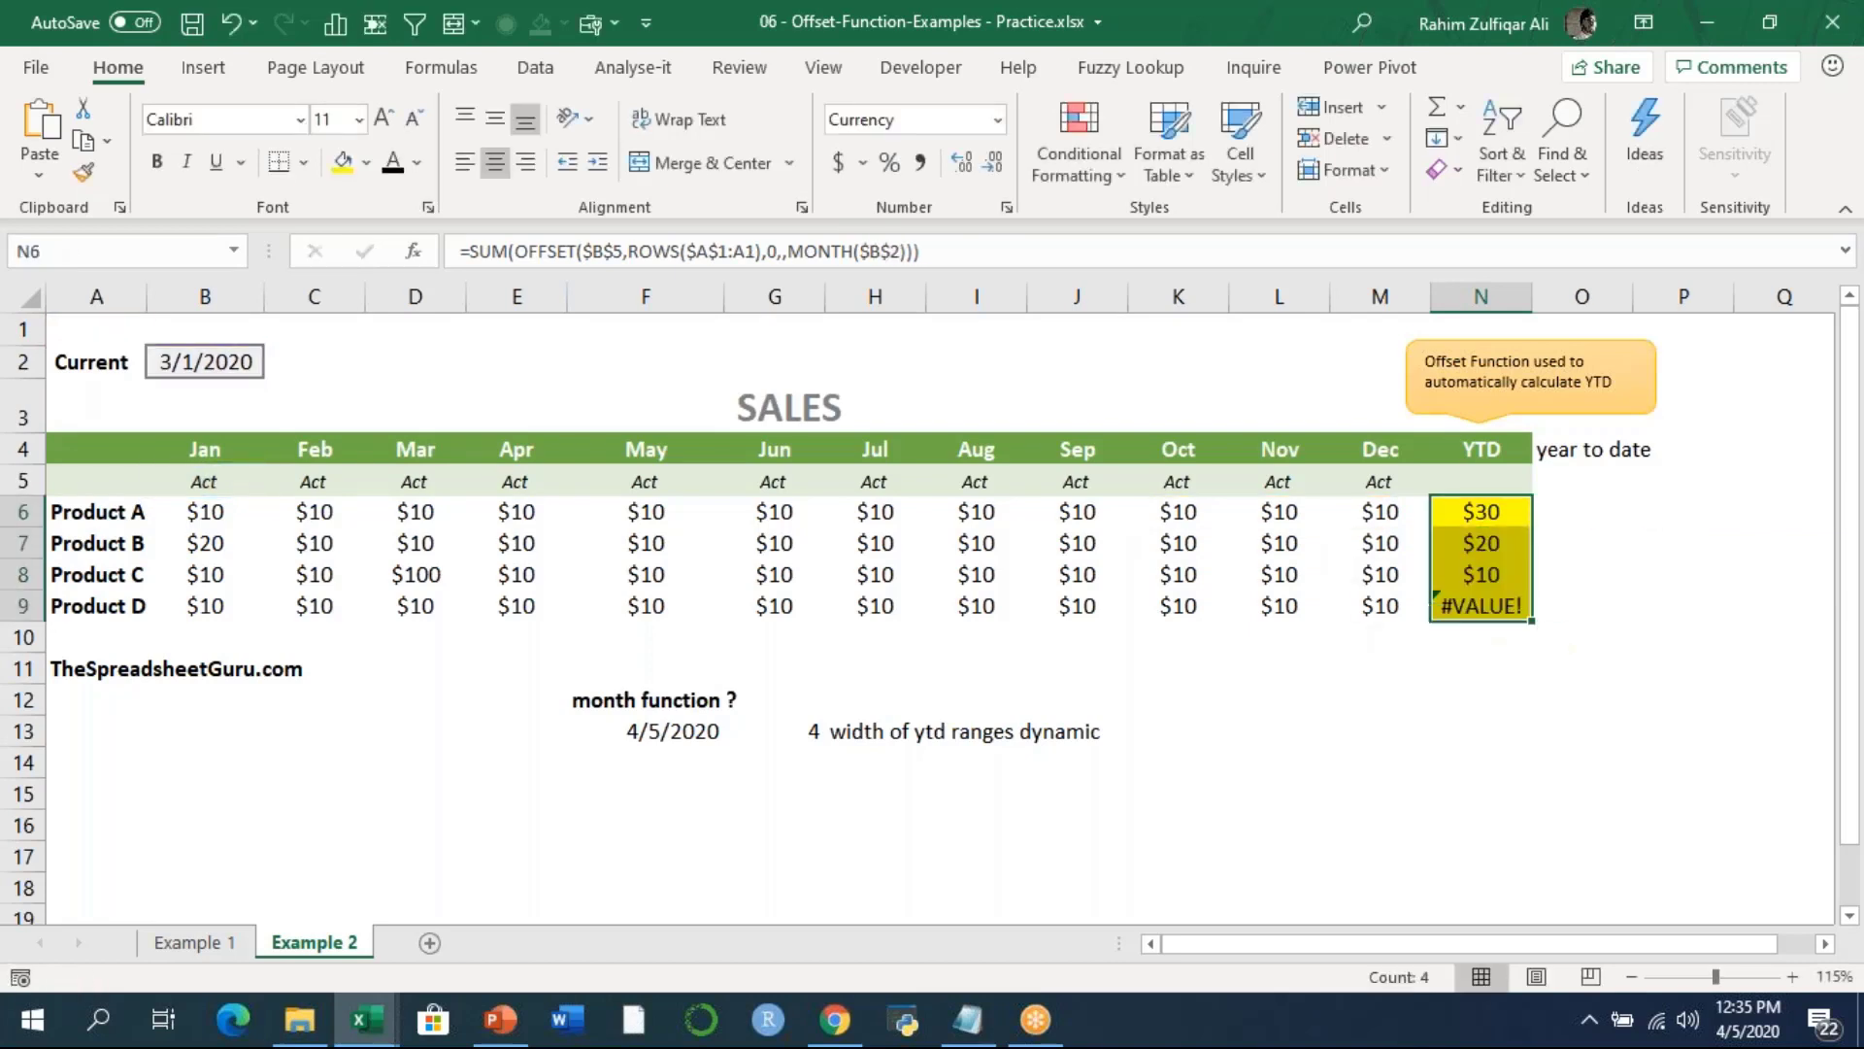
pyautogui.hotkey('ctrl', 'd')
# Highlight the full text of N6's formula for copying.
pyautogui.press('F2')
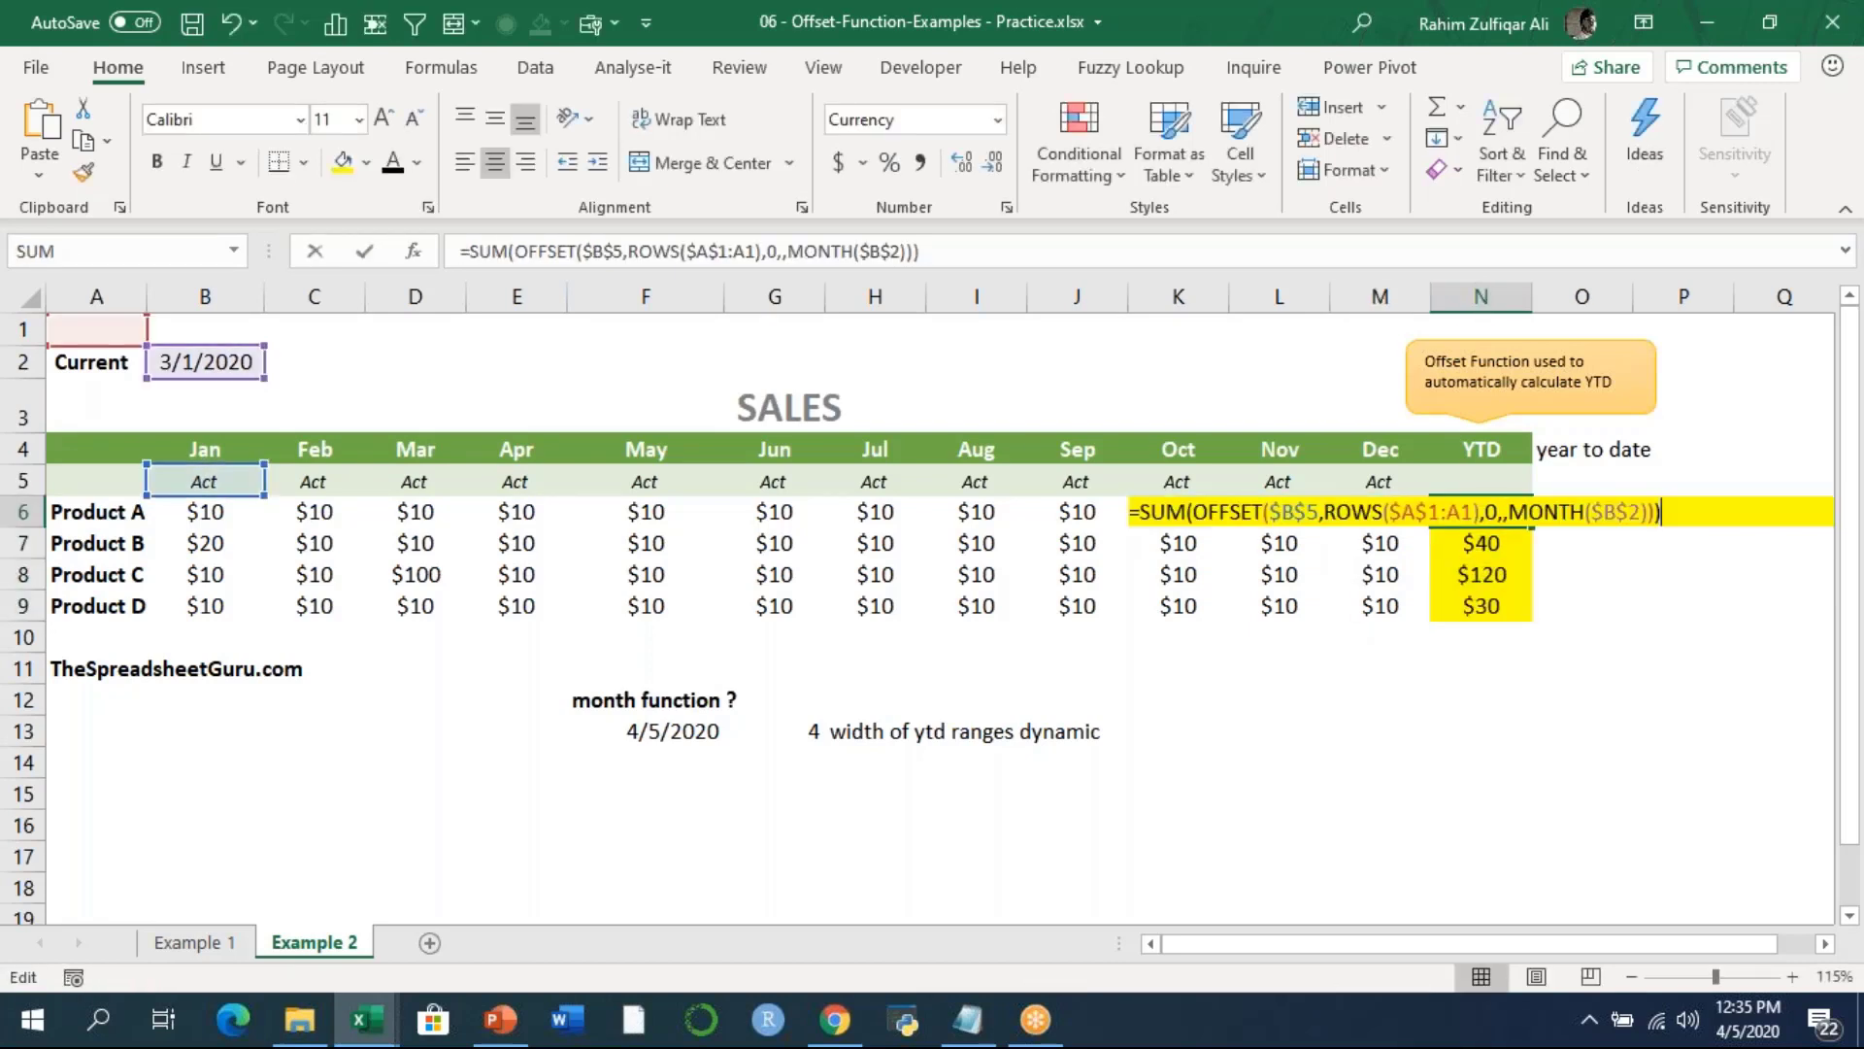
pyautogui.press('Left')
pyautogui.press('Left')
pyautogui.press('Left')
pyautogui.press('Left')
pyautogui.press('Left')
pyautogui.press('Left')
pyautogui.press('Left')
pyautogui.press('Left')
pyautogui.hotkey('shift', 'Left')
pyautogui.hotkey('shift', 'Left')
pyautogui.hotkey('shift', 'Left')
pyautogui.hotkey('shift', 'Left')
pyautogui.hotkey('shift', 'Left')
pyautogui.hotkey('shift', 'Left')
pyautogui.hotkey('shift', 'Left')
pyautogui.hotkey('shift', 'Left')
pyautogui.hotkey('shift', 'Left')
pyautogui.hotkey('shift', 'Left')
pyautogui.hotkey('shift', 'Left')
pyautogui.hotkey('shift', 'Left')
pyautogui.hotkey('shift', 'Left')
pyautogui.hotkey('shift', 'Left')
pyautogui.hotkey('shift', 'Left')
pyautogui.hotkey('shift', 'Left')
pyautogui.hotkey('shift', 'Left')
pyautogui.hotkey('shift', 'Left')
pyautogui.hotkey('shift', 'Left')
pyautogui.hotkey('shift', 'Left')
pyautogui.hotkey('ctrl', 'c')
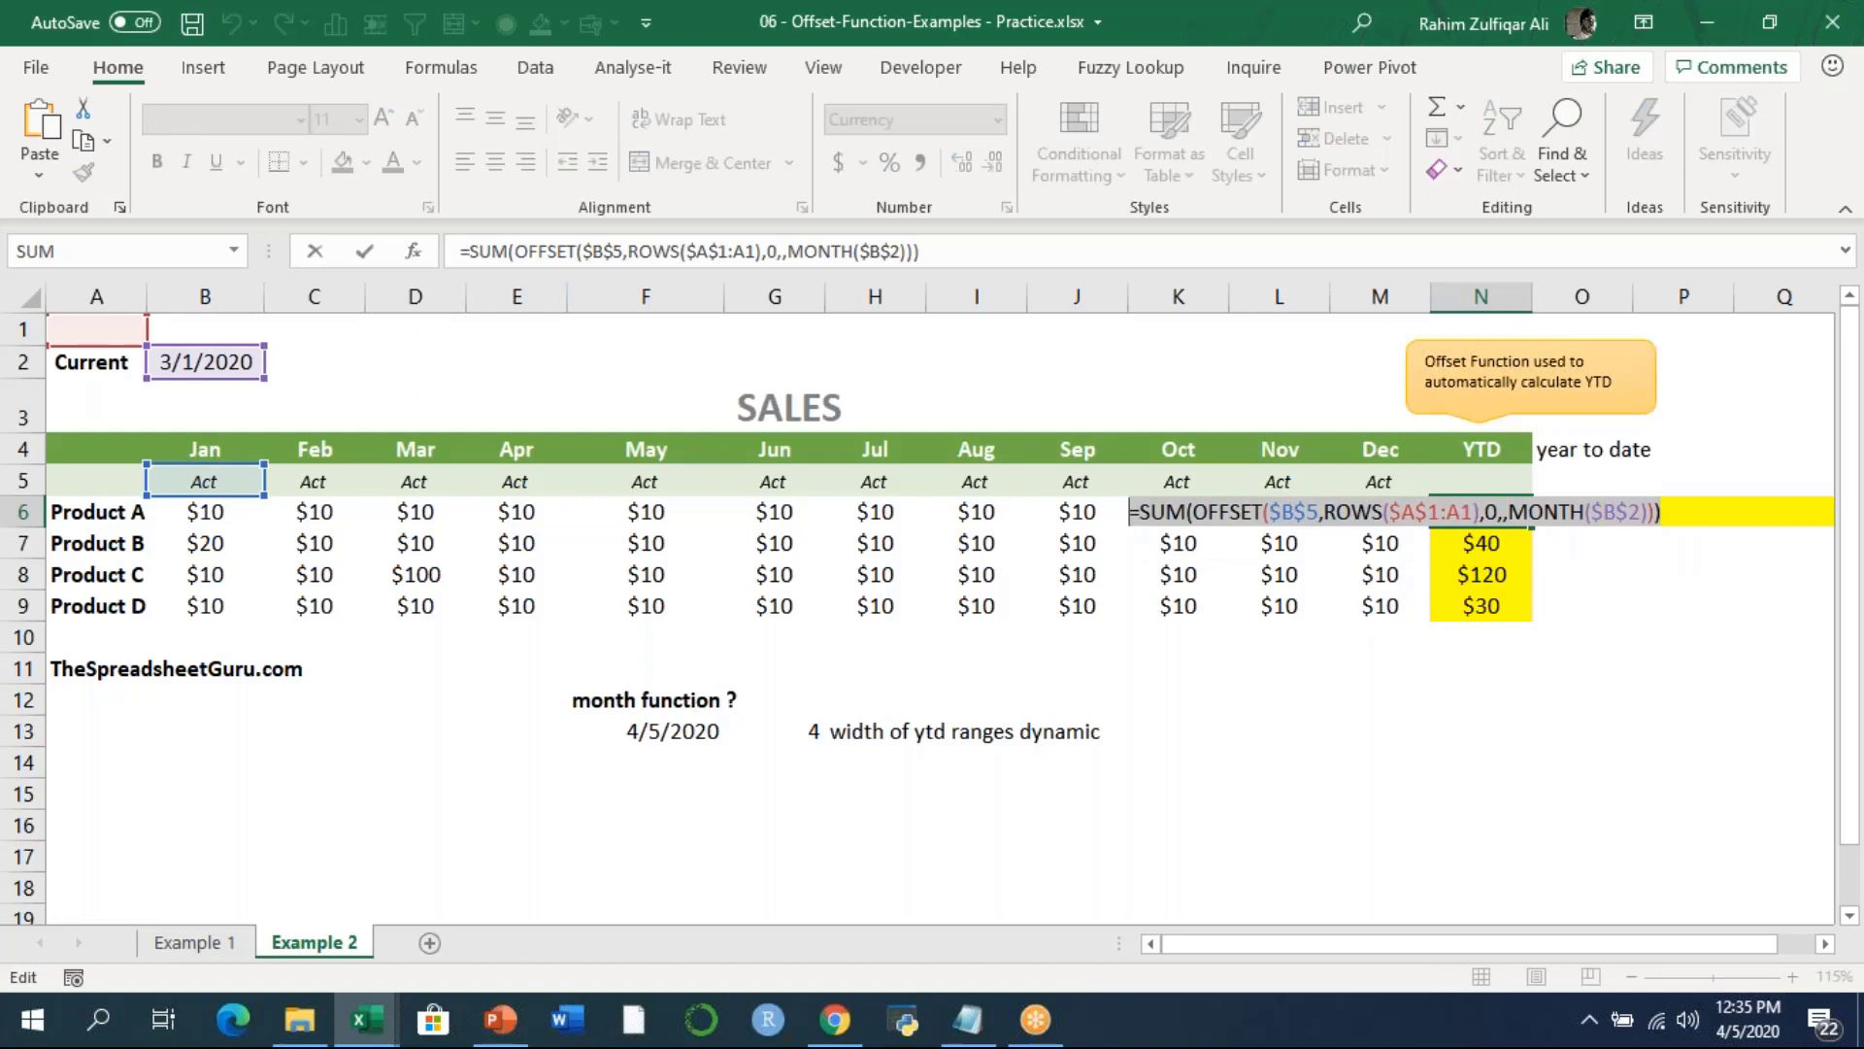
# Paste the copied YTD formula as text into H14, below the note.
pyautogui.press('Return')
pyautogui.click(1178, 792)
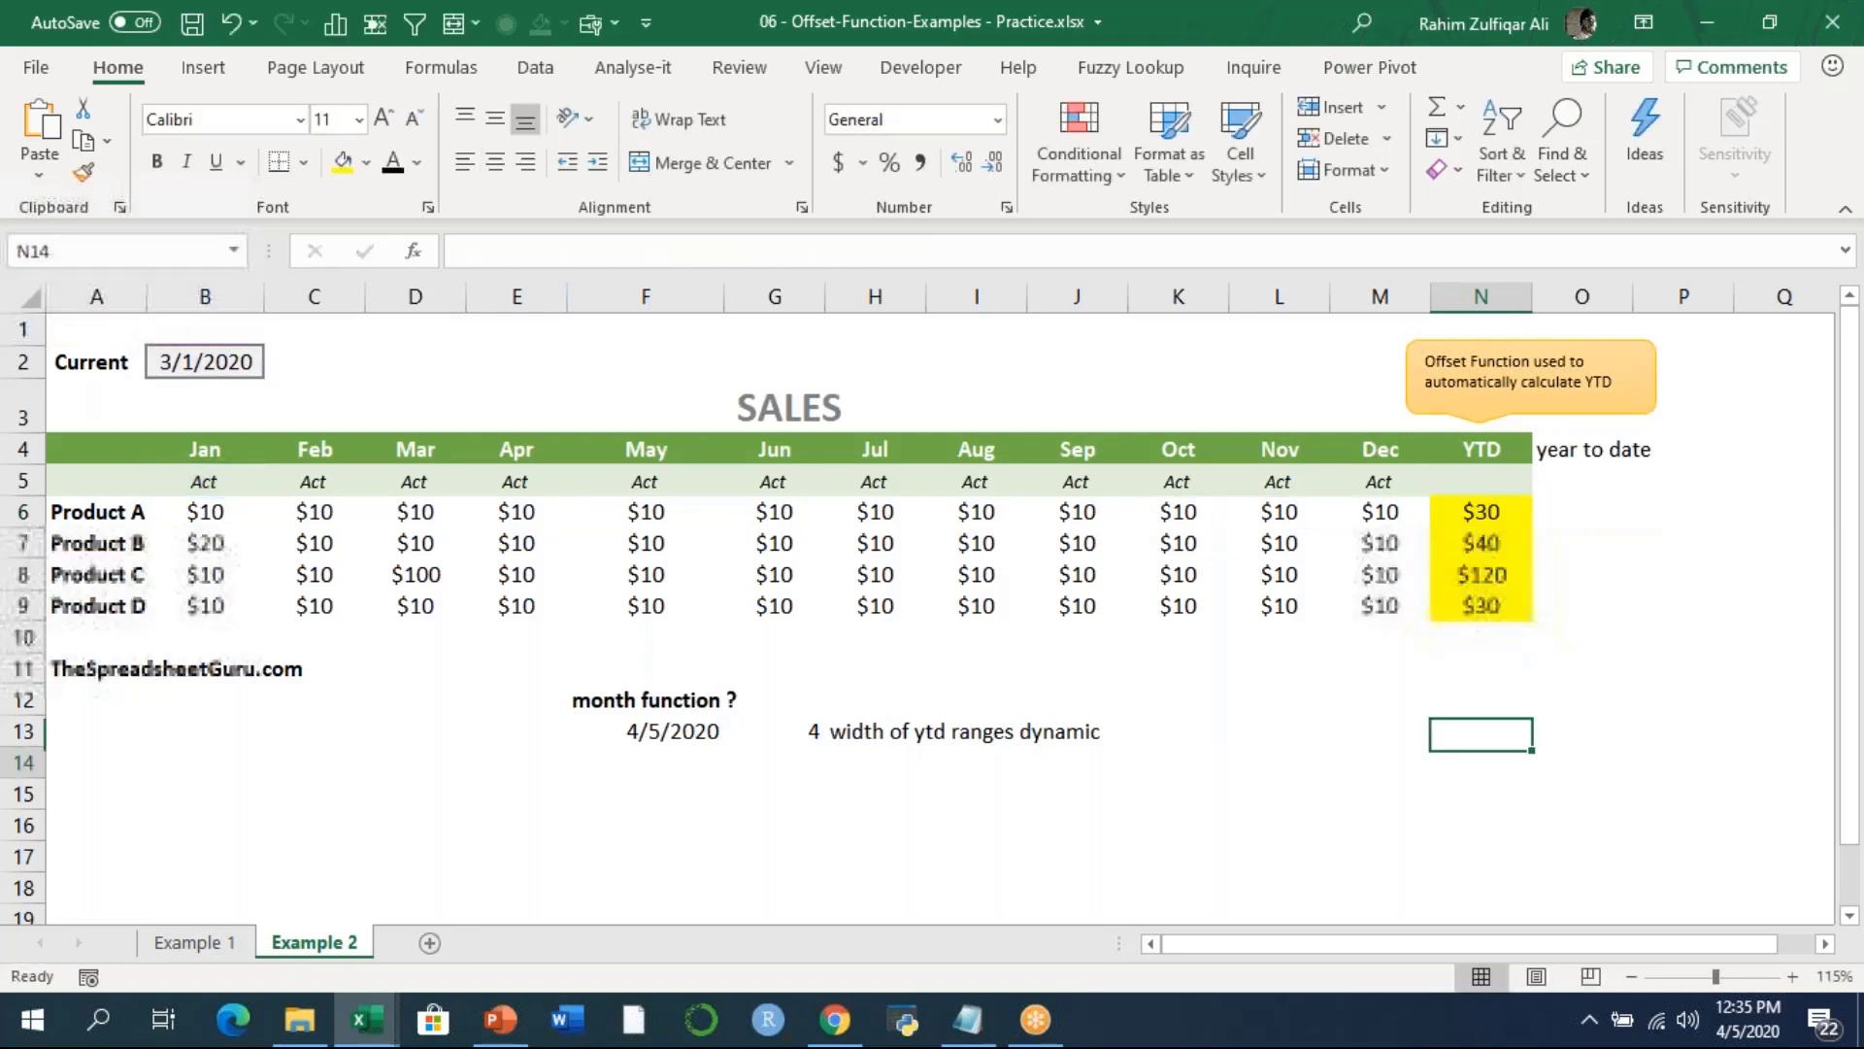
pyautogui.click(875, 792)
pyautogui.press('F2')
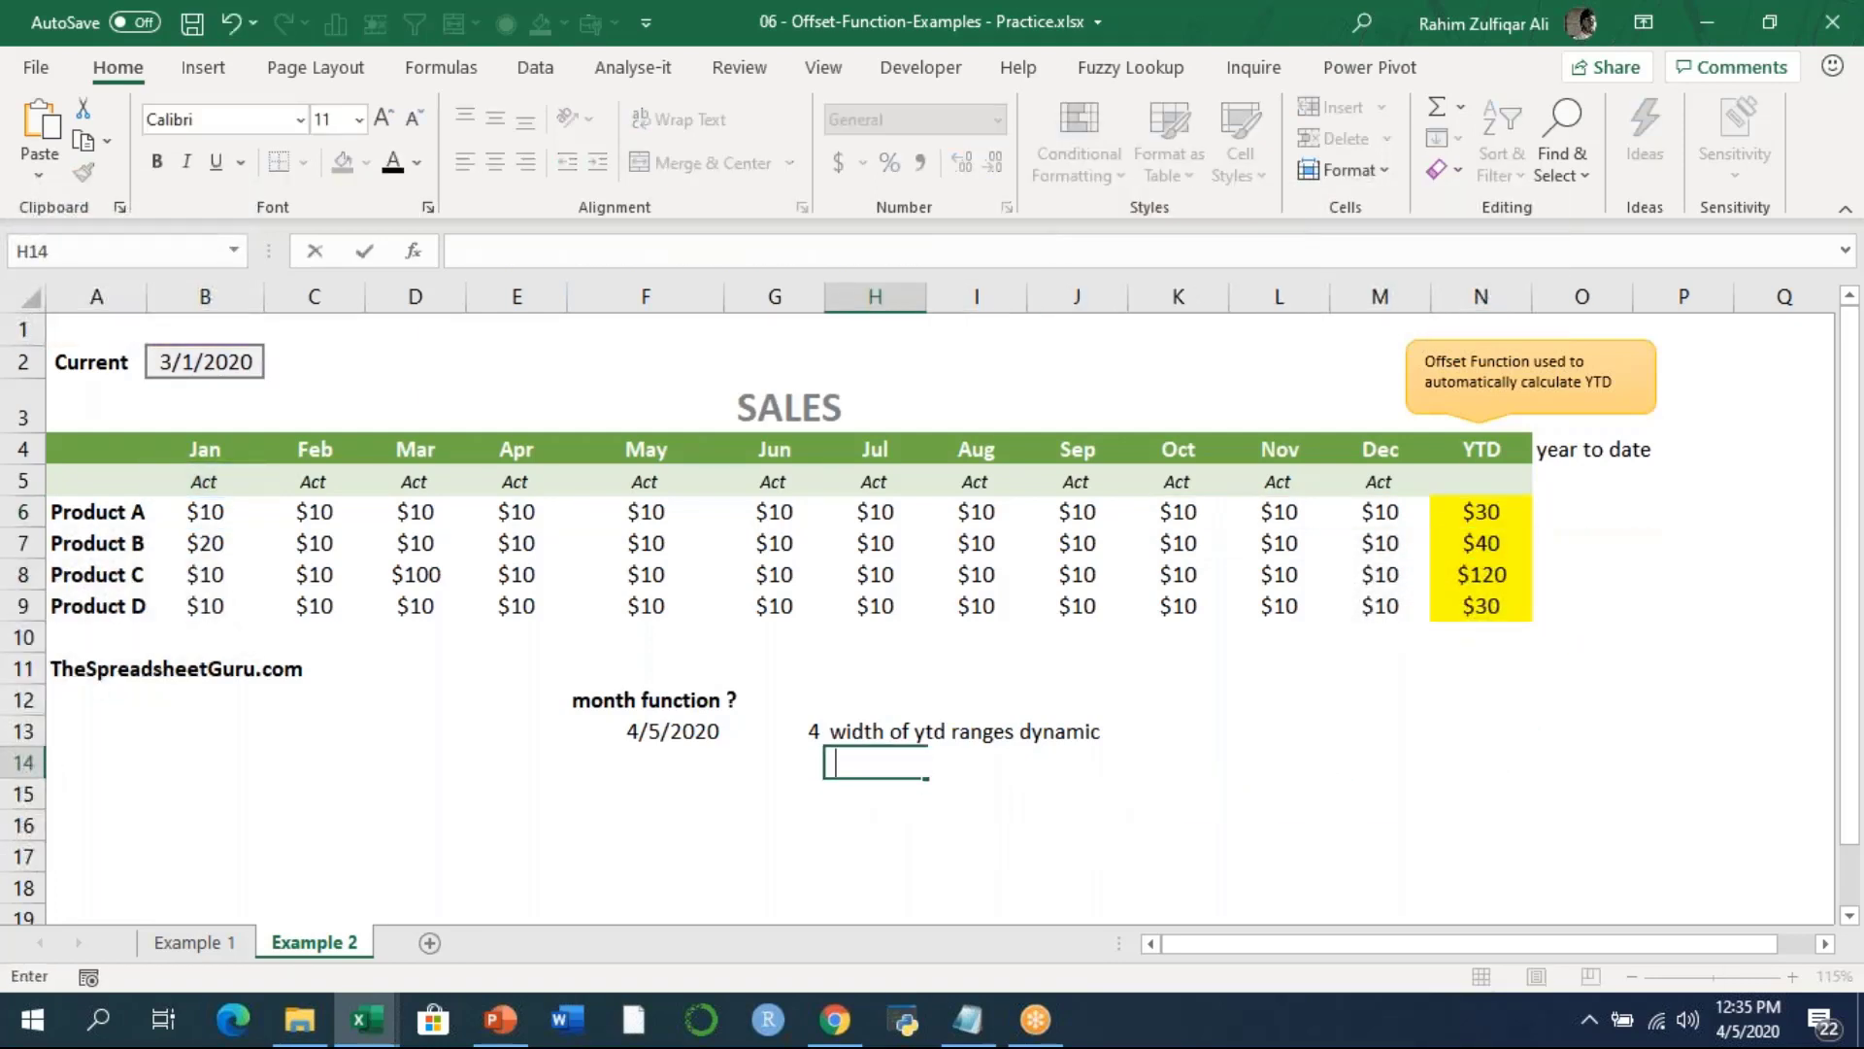
pyautogui.hotkey('ctrl', 'v')
pyautogui.press('Escape')
pyautogui.press('Up')
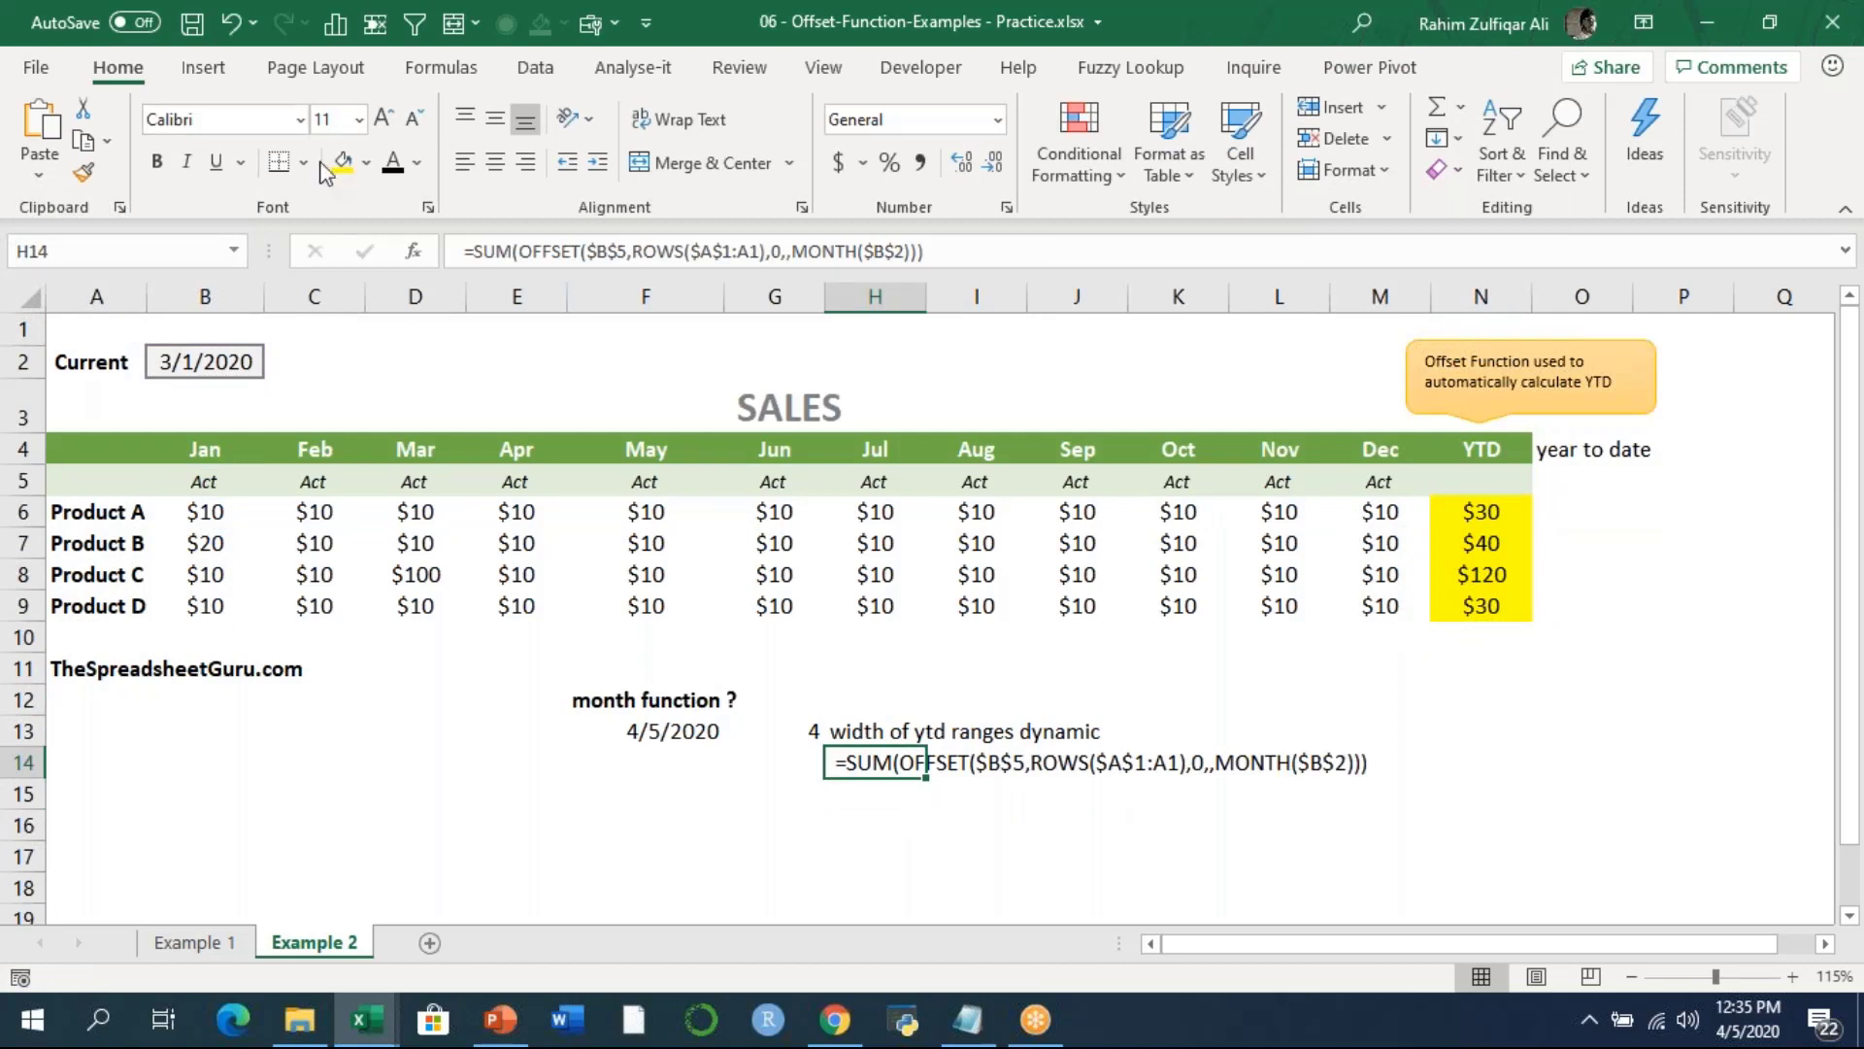
# Make the formula text in H14 size 20 and bold, then select N6.
pyautogui.click(384, 119)
pyautogui.click(384, 119)
pyautogui.click(384, 119)
pyautogui.click(383, 119)
pyautogui.click(383, 119)
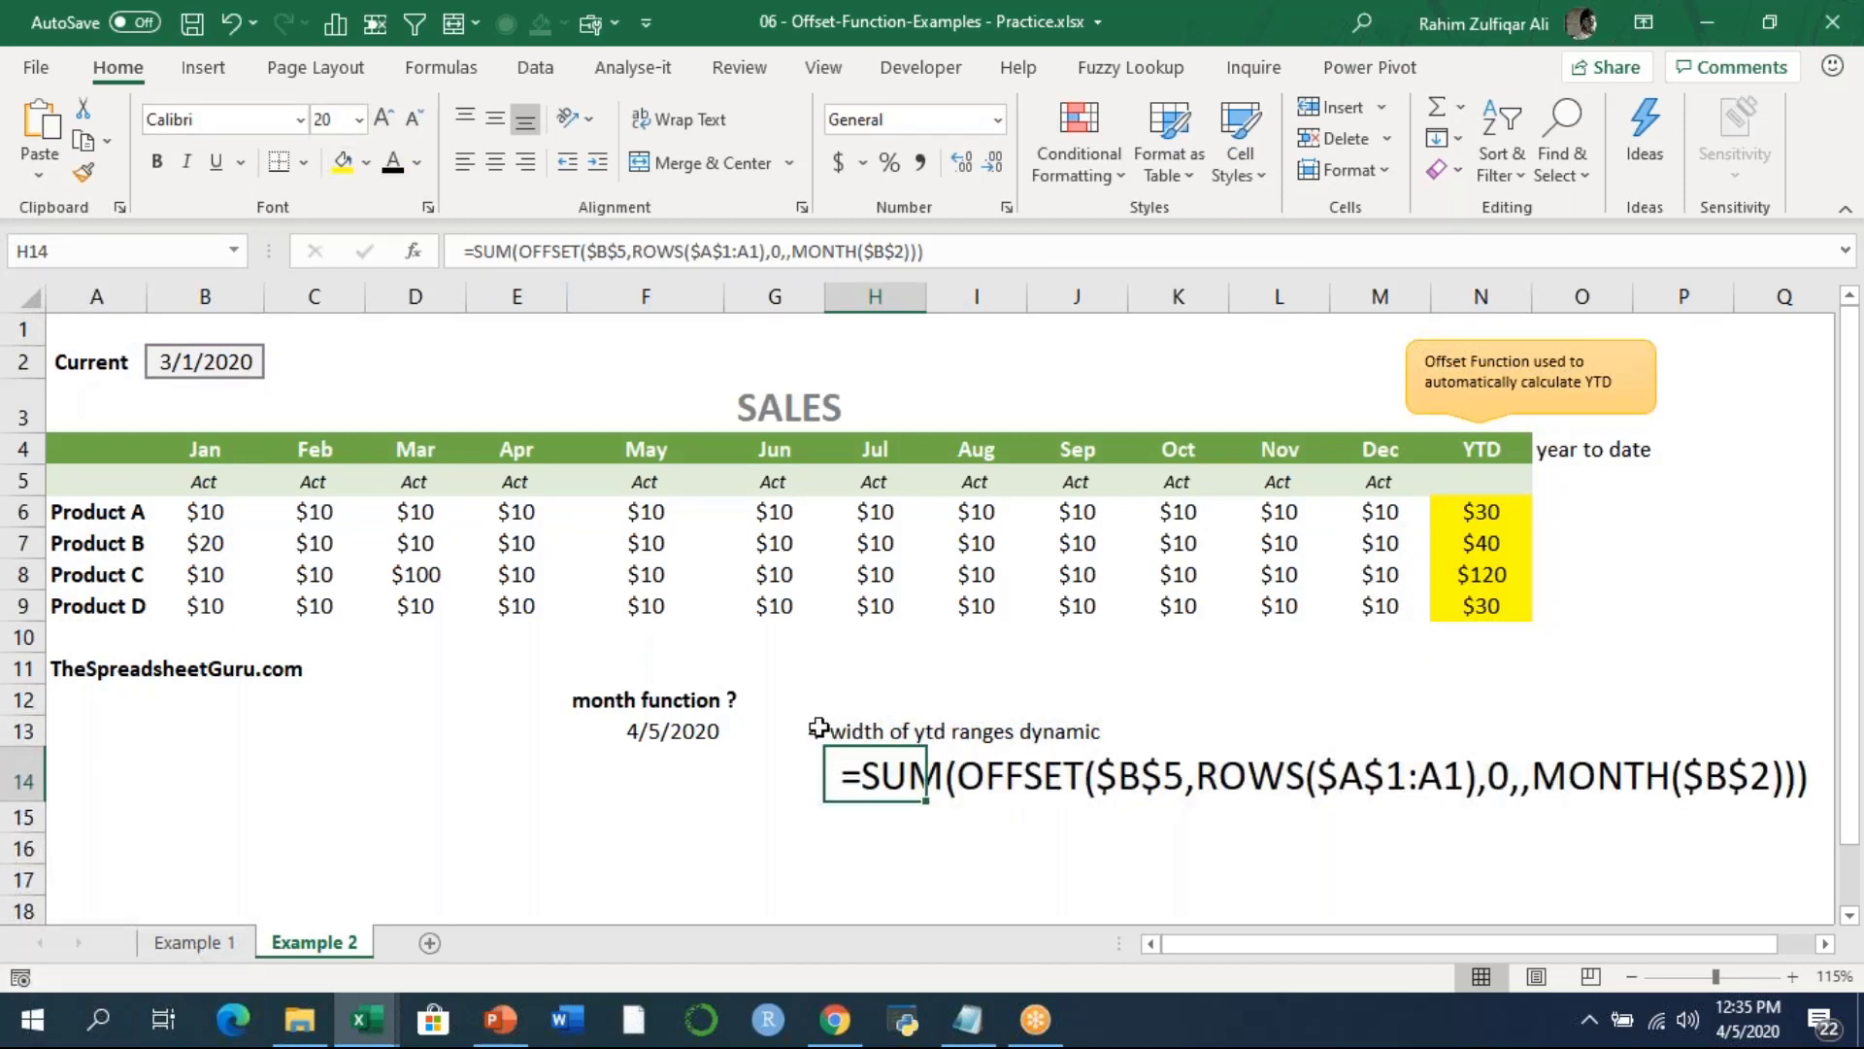
pyautogui.hotkey('ctrl', 'b')
pyautogui.click(1063, 859)
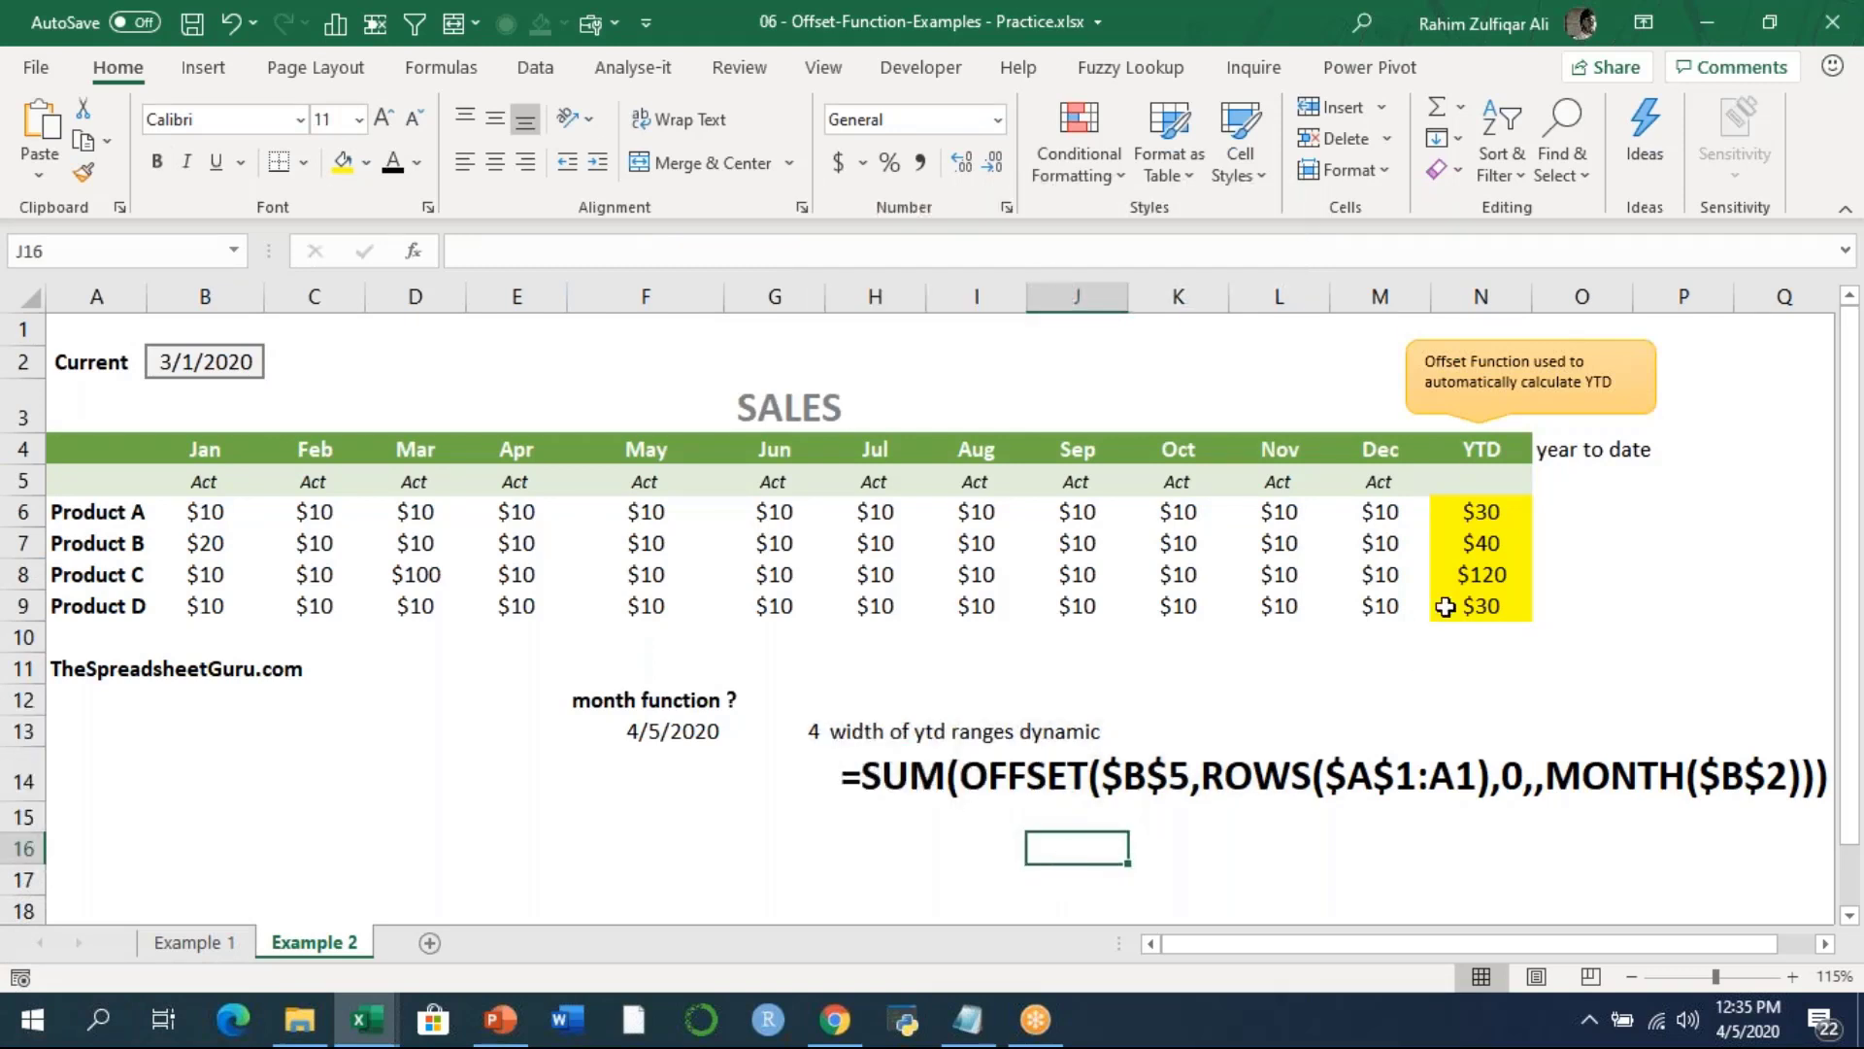
pyautogui.click(1480, 511)
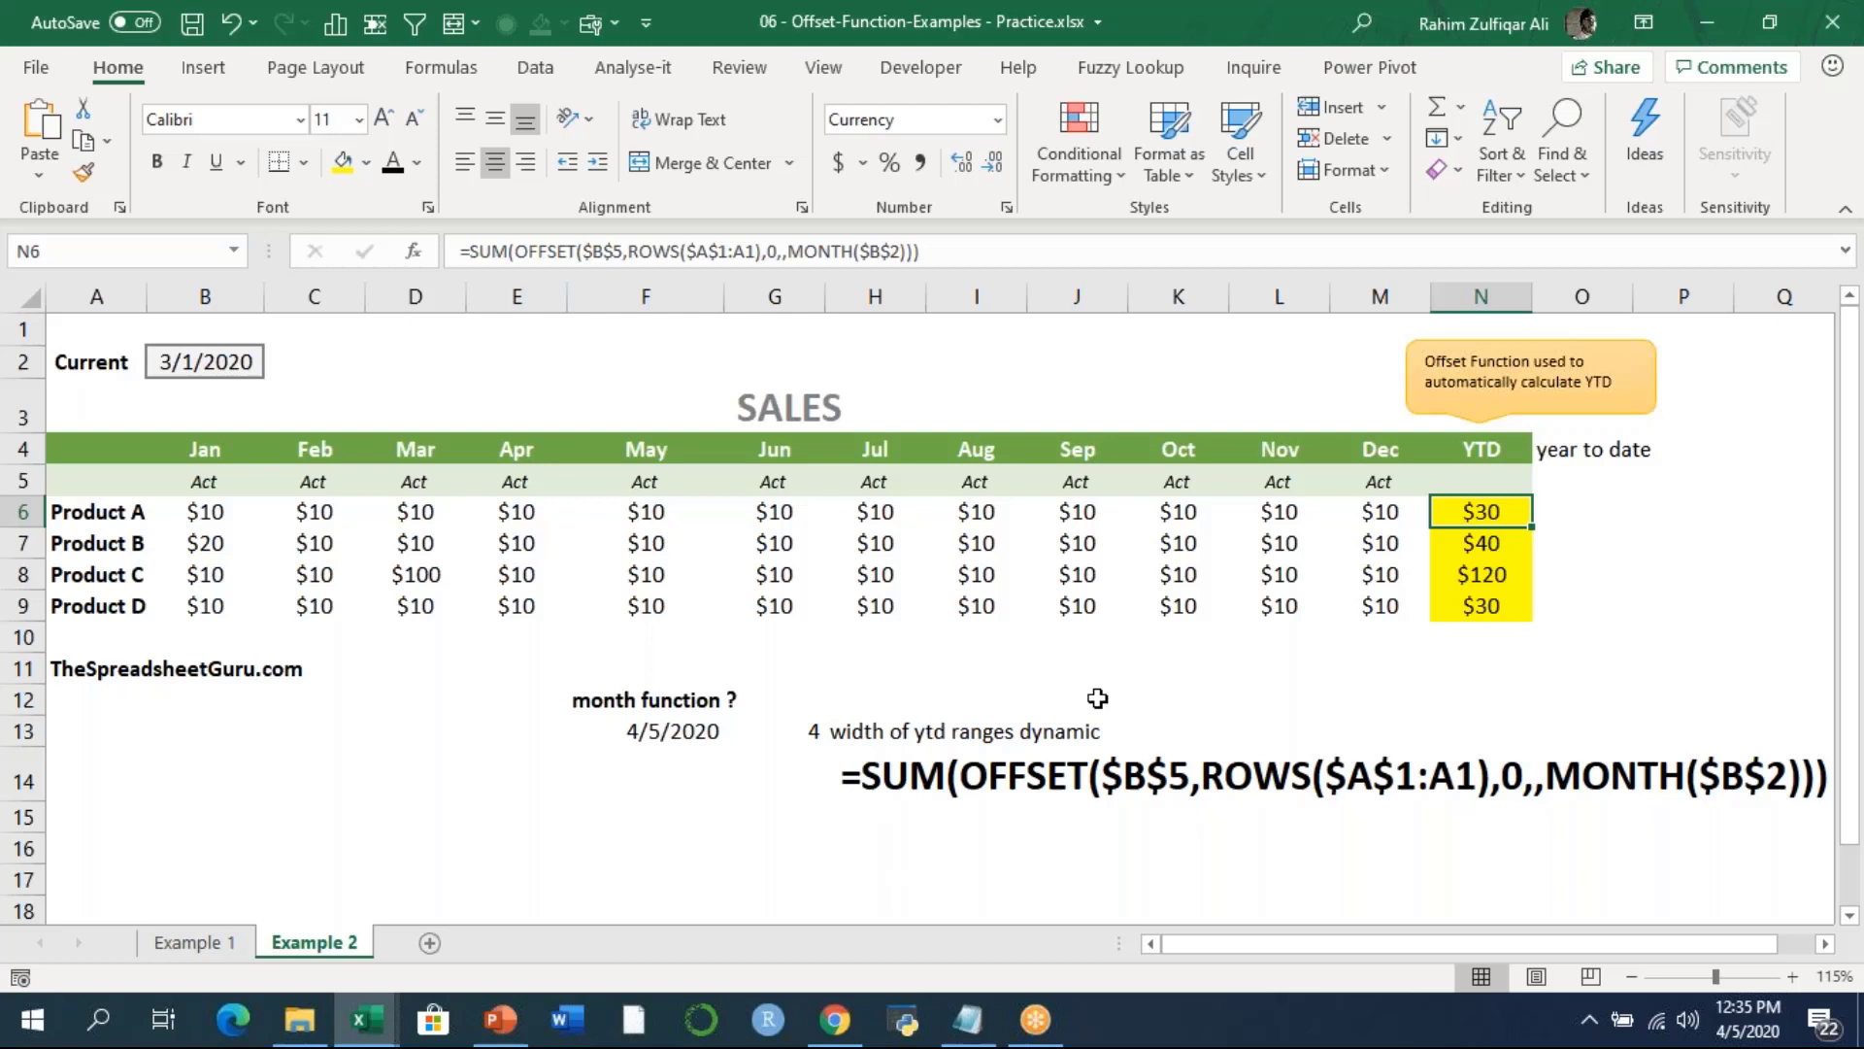
# Highlight the SUM, $B$5 and ROWS parts of N6's formula, then exit without changes.
pyautogui.doubleClick(1456, 512)
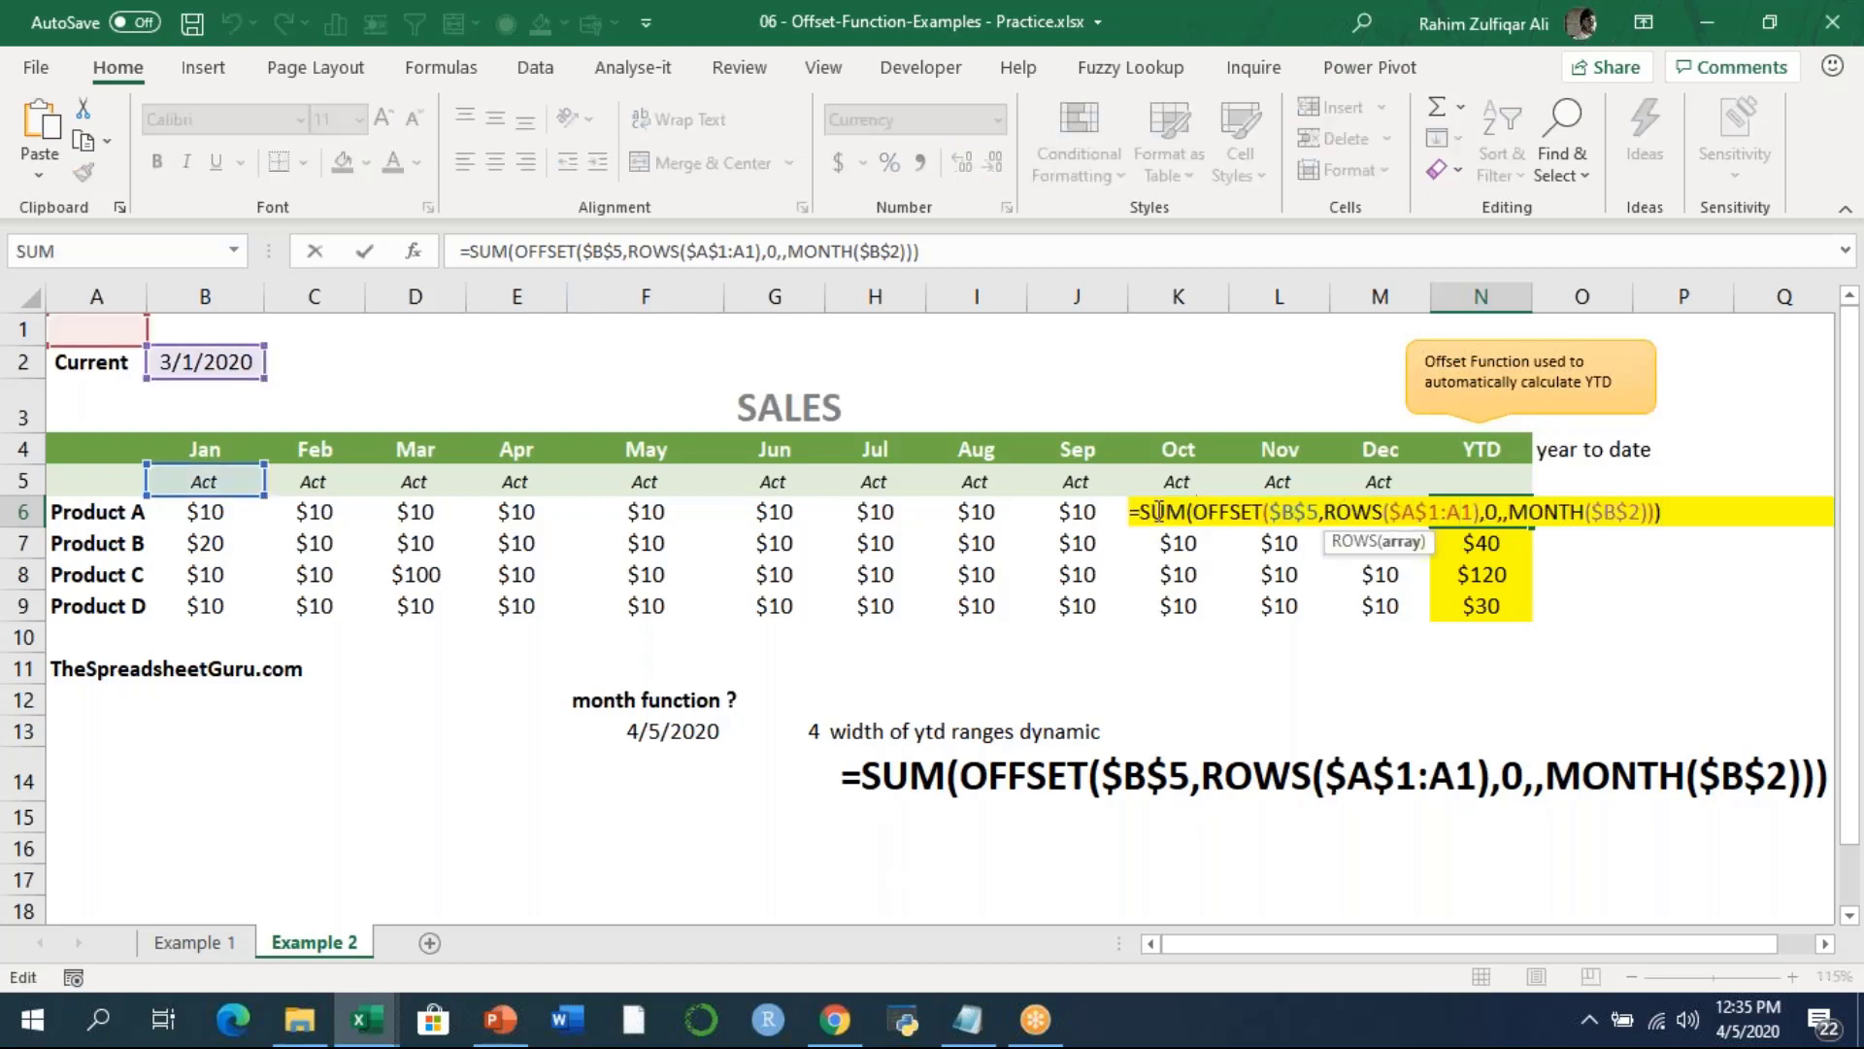
pyautogui.moveTo(1137, 511); pyautogui.dragTo(1193, 511)
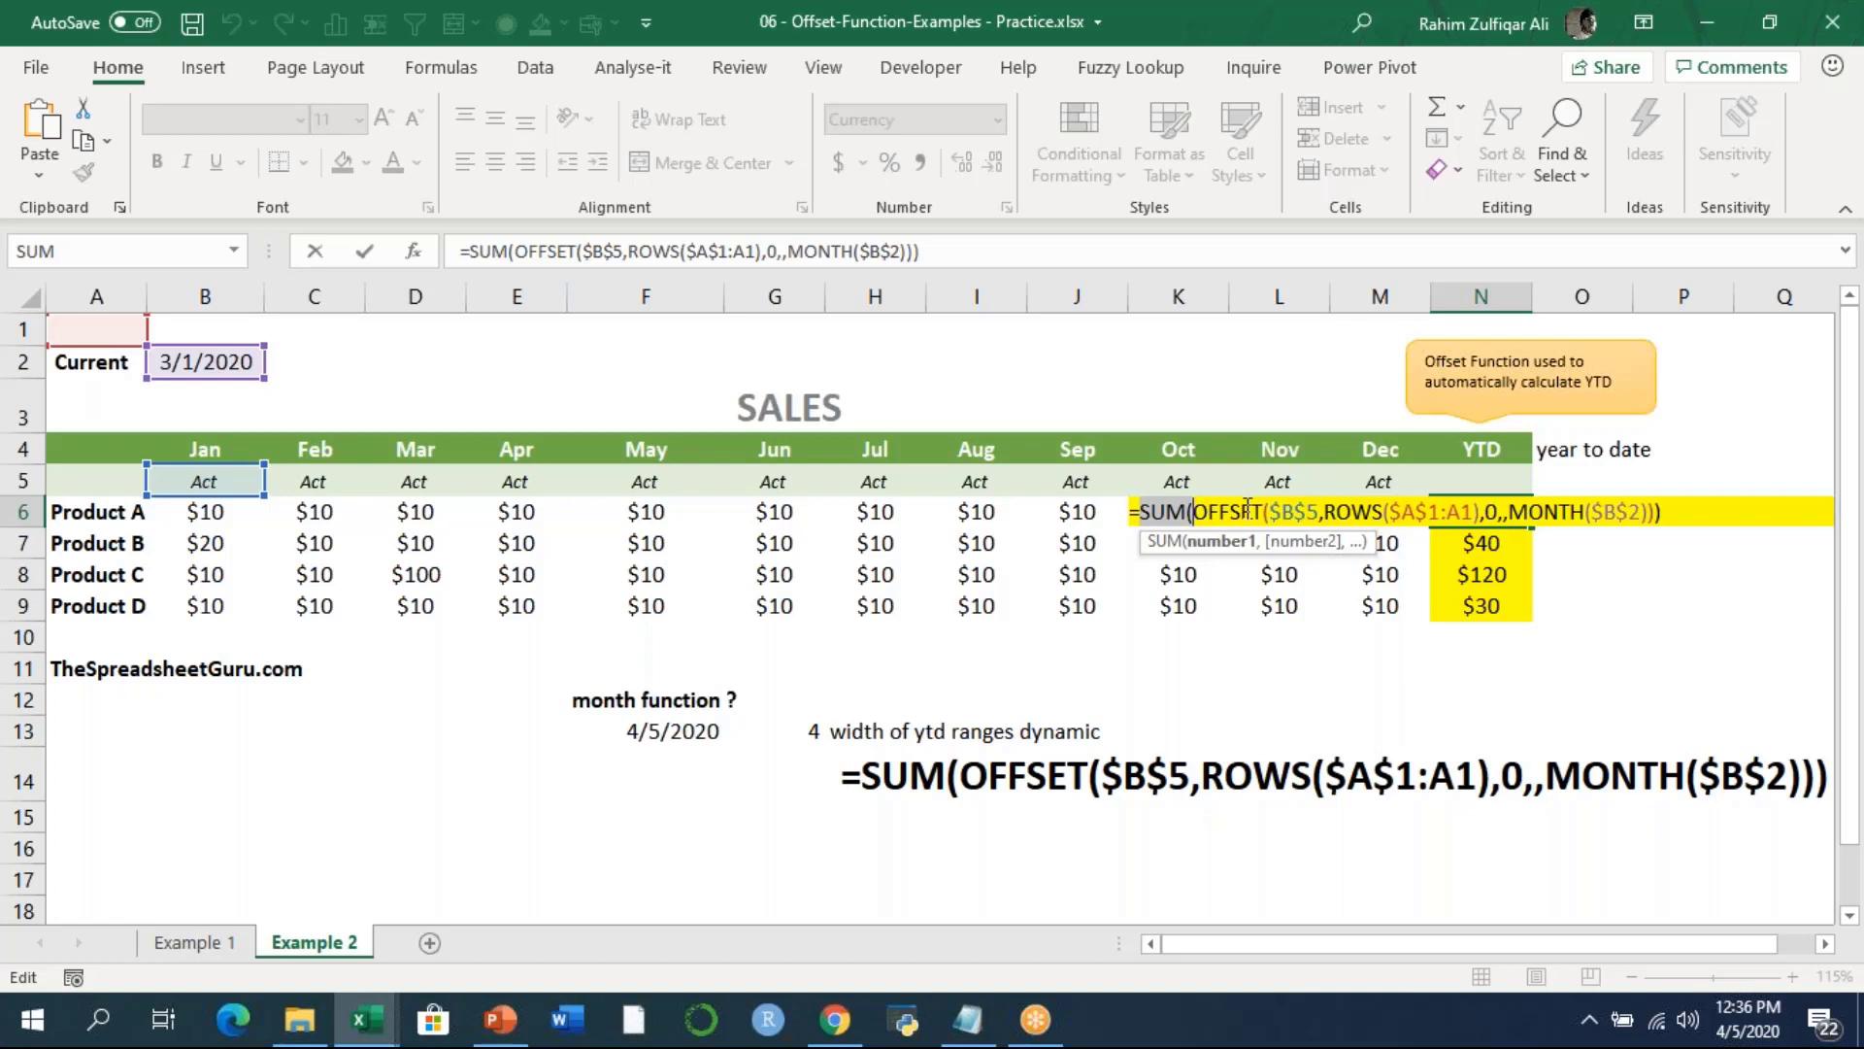
pyautogui.click(1283, 509)
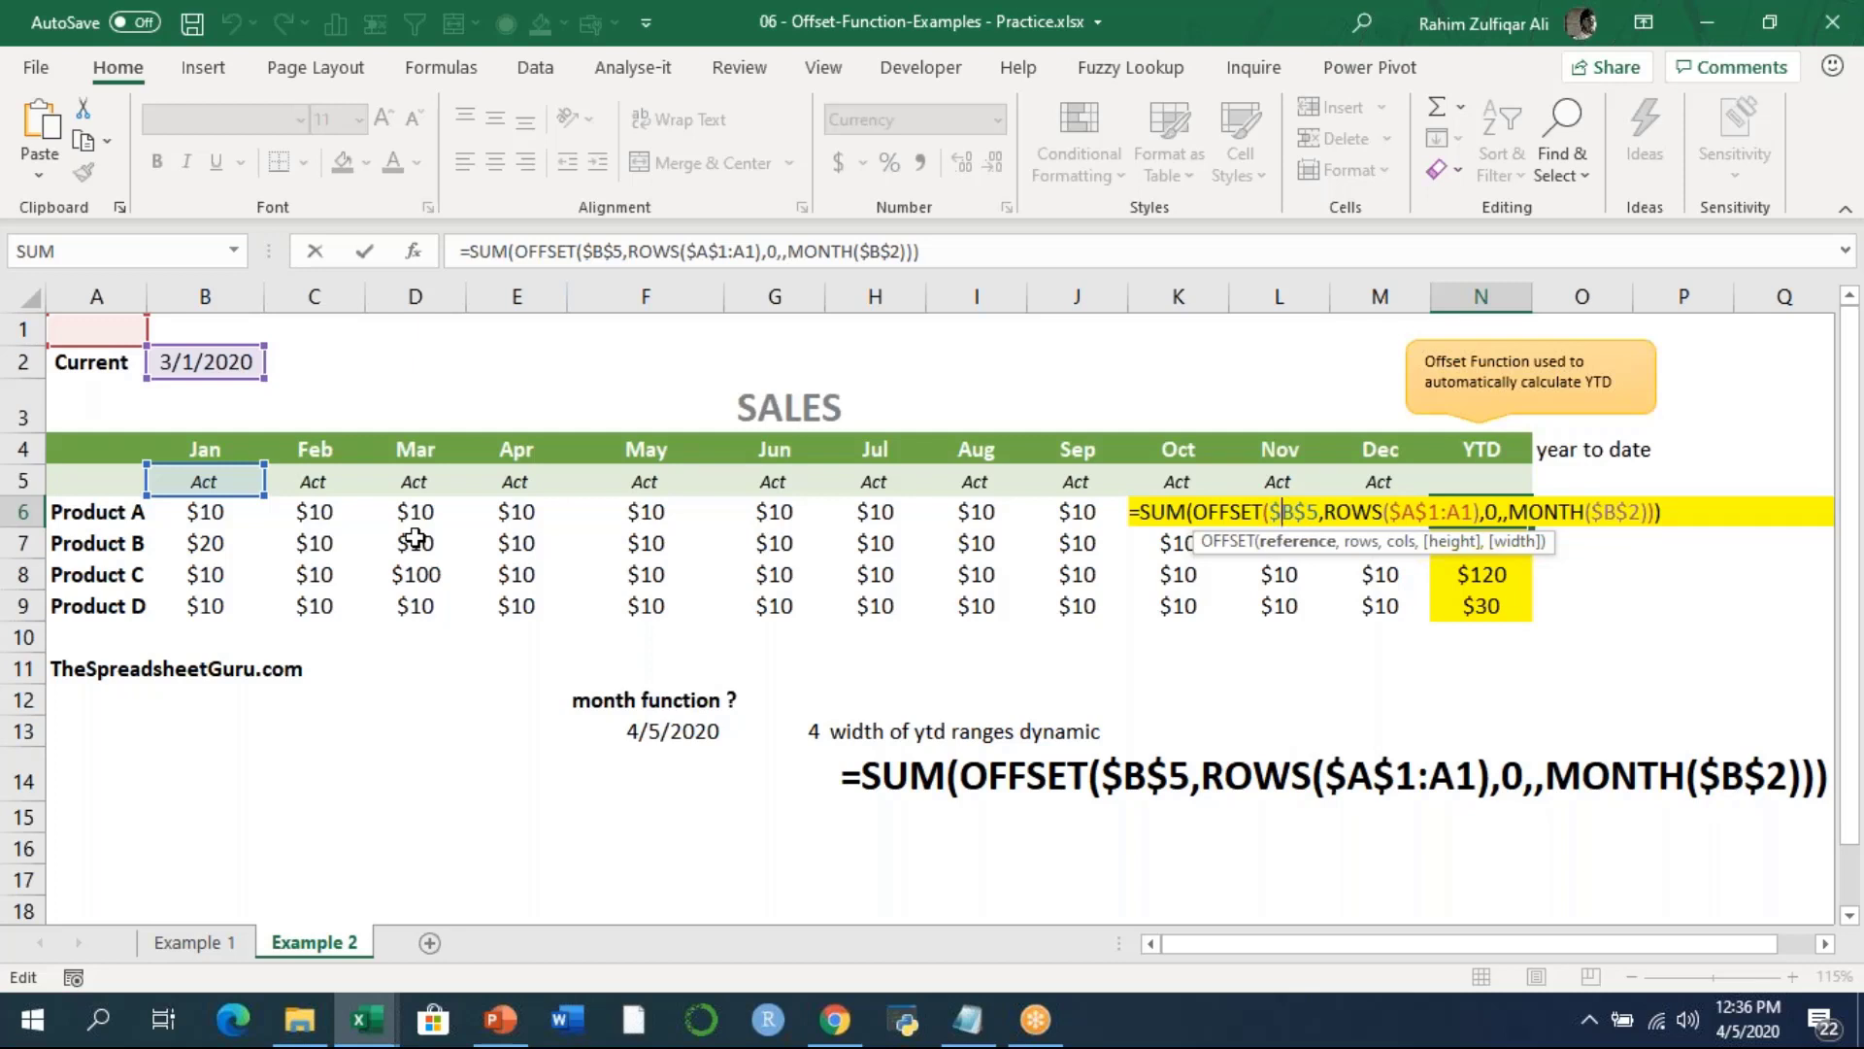
pyautogui.click(1337, 502)
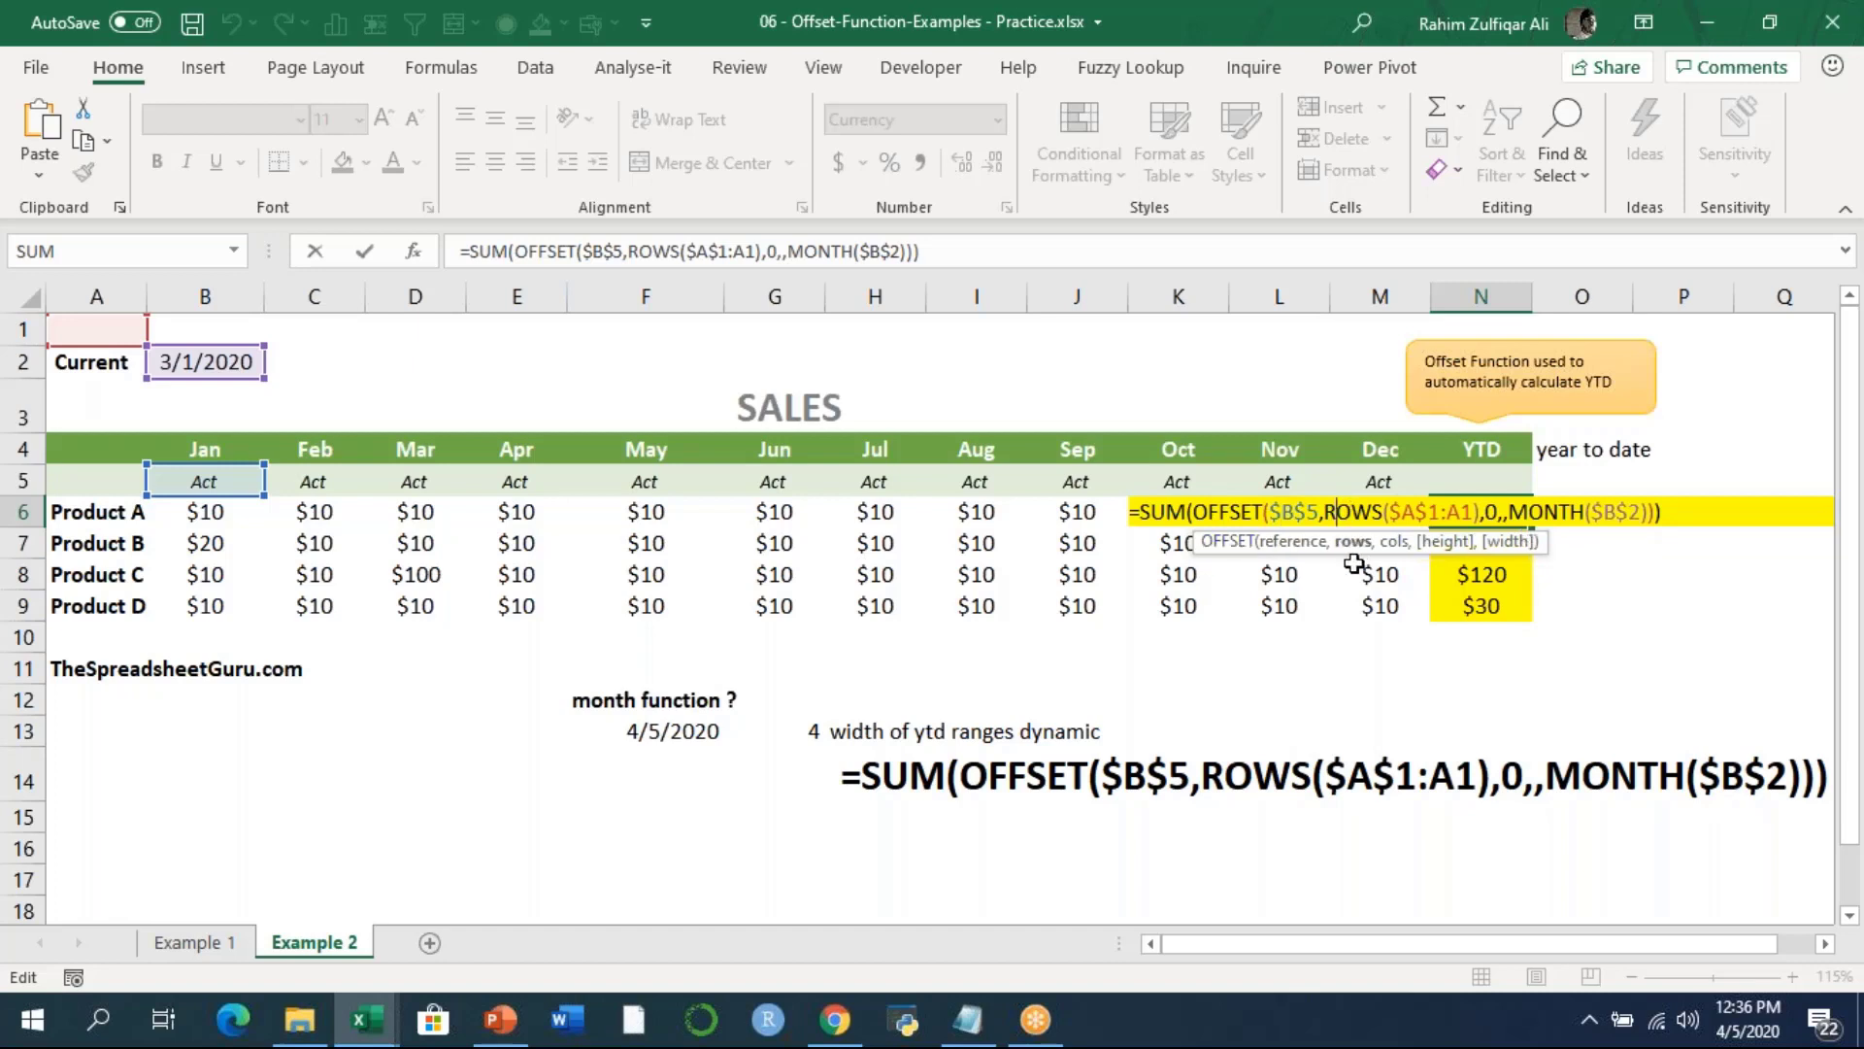
pyautogui.press('Escape')
# Review the Product A–D labels in A6:A9, then open N6's YTD formula for editing.
pyautogui.click(94, 515)
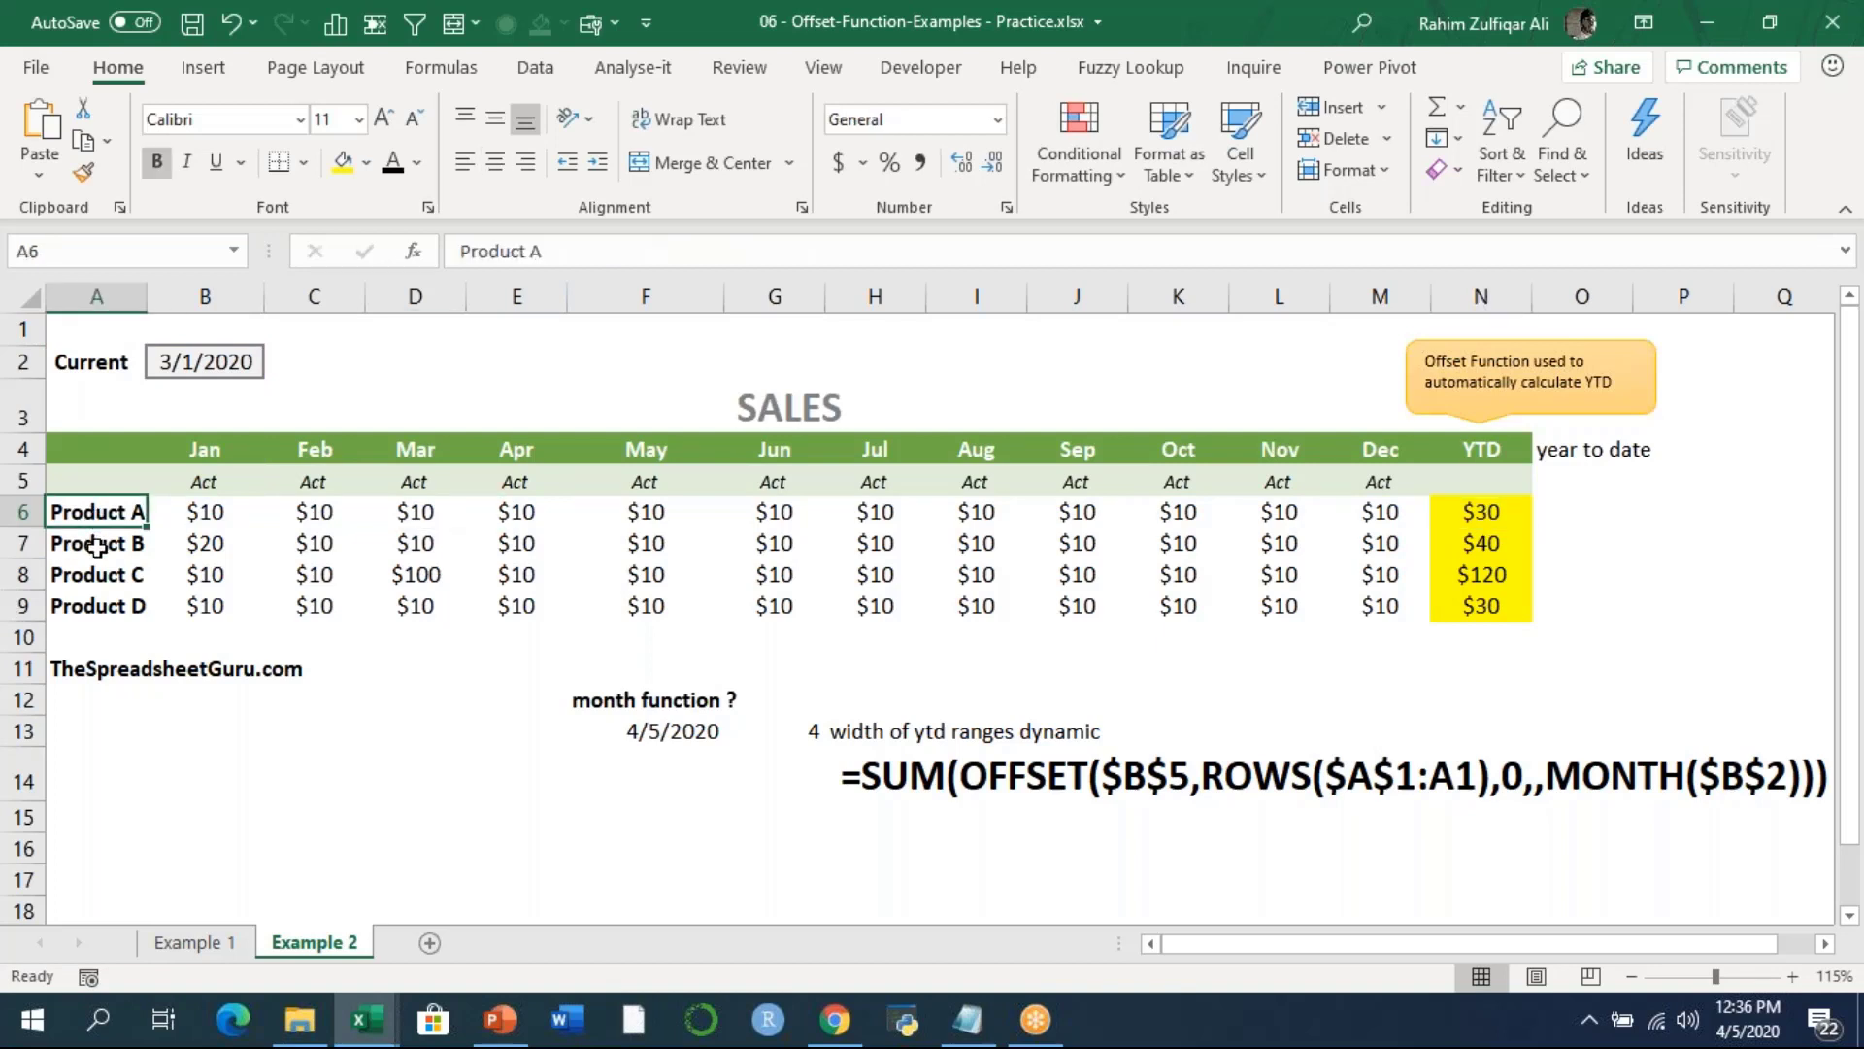
pyautogui.click(97, 547)
pyautogui.click(97, 573)
pyautogui.click(105, 612)
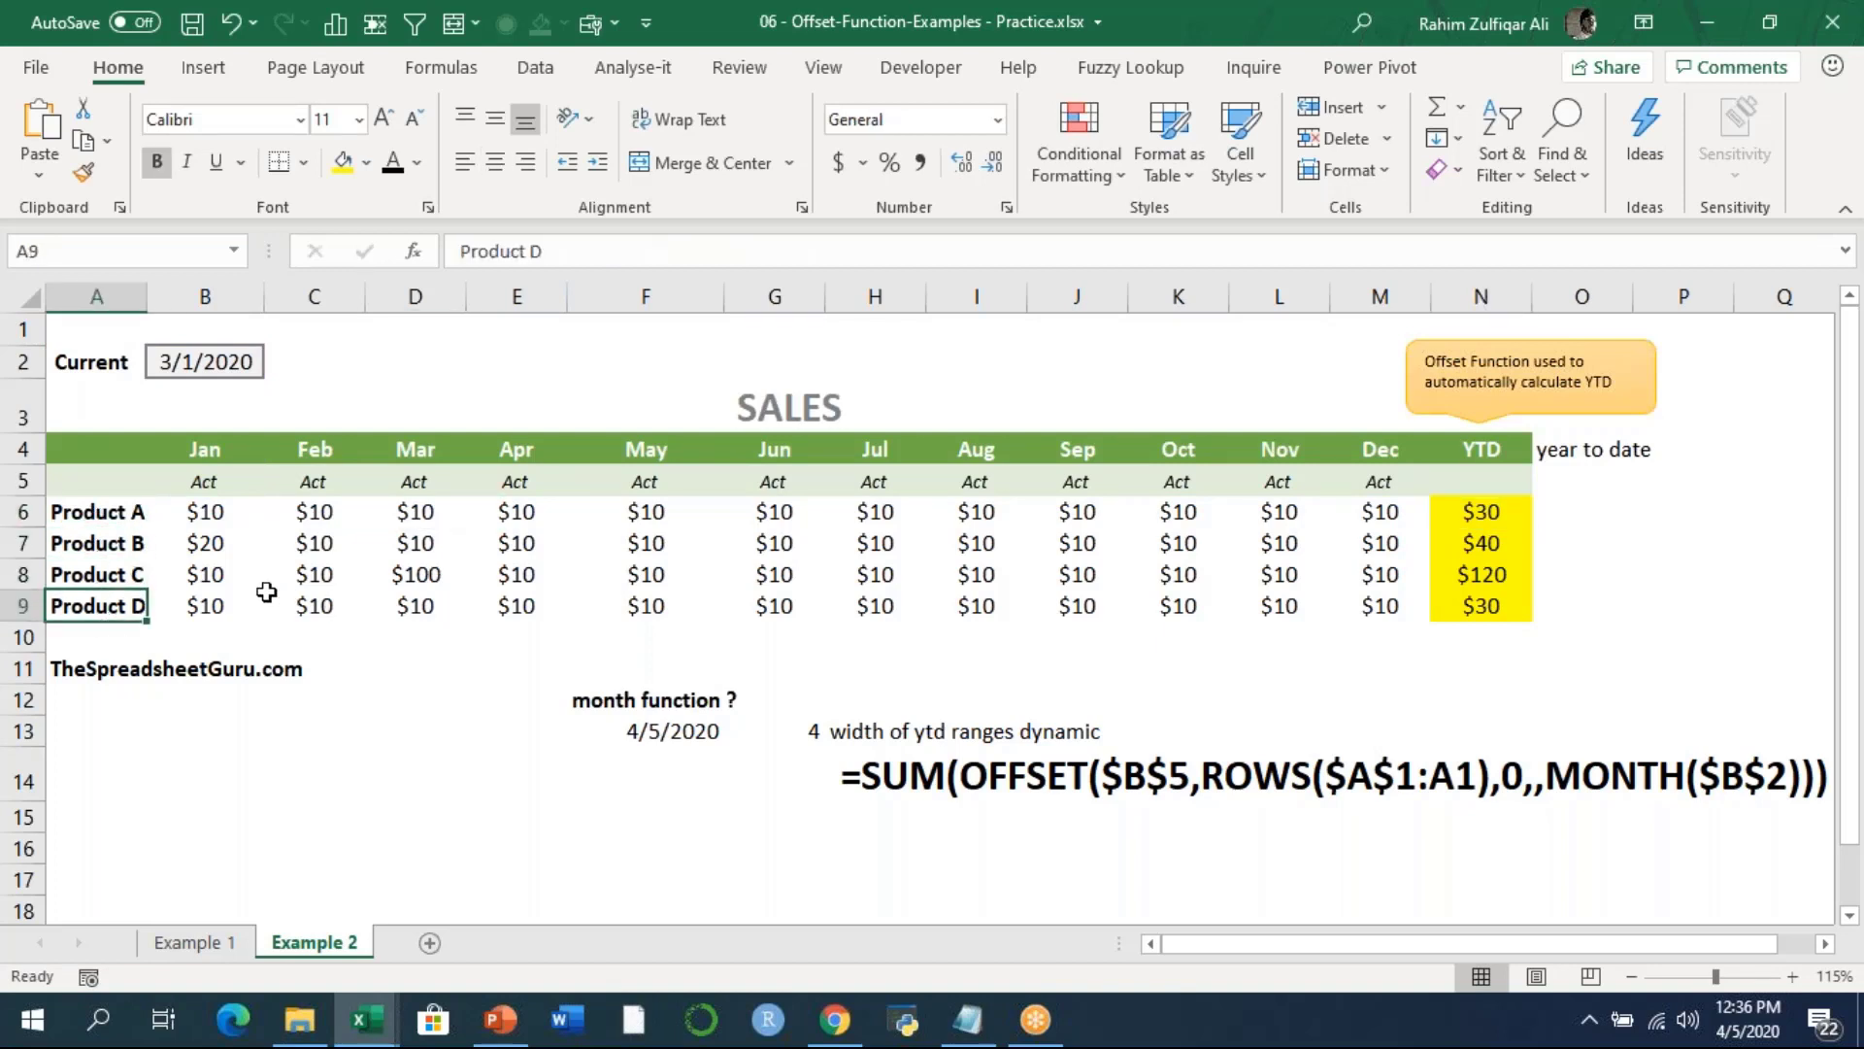
pyautogui.click(137, 512)
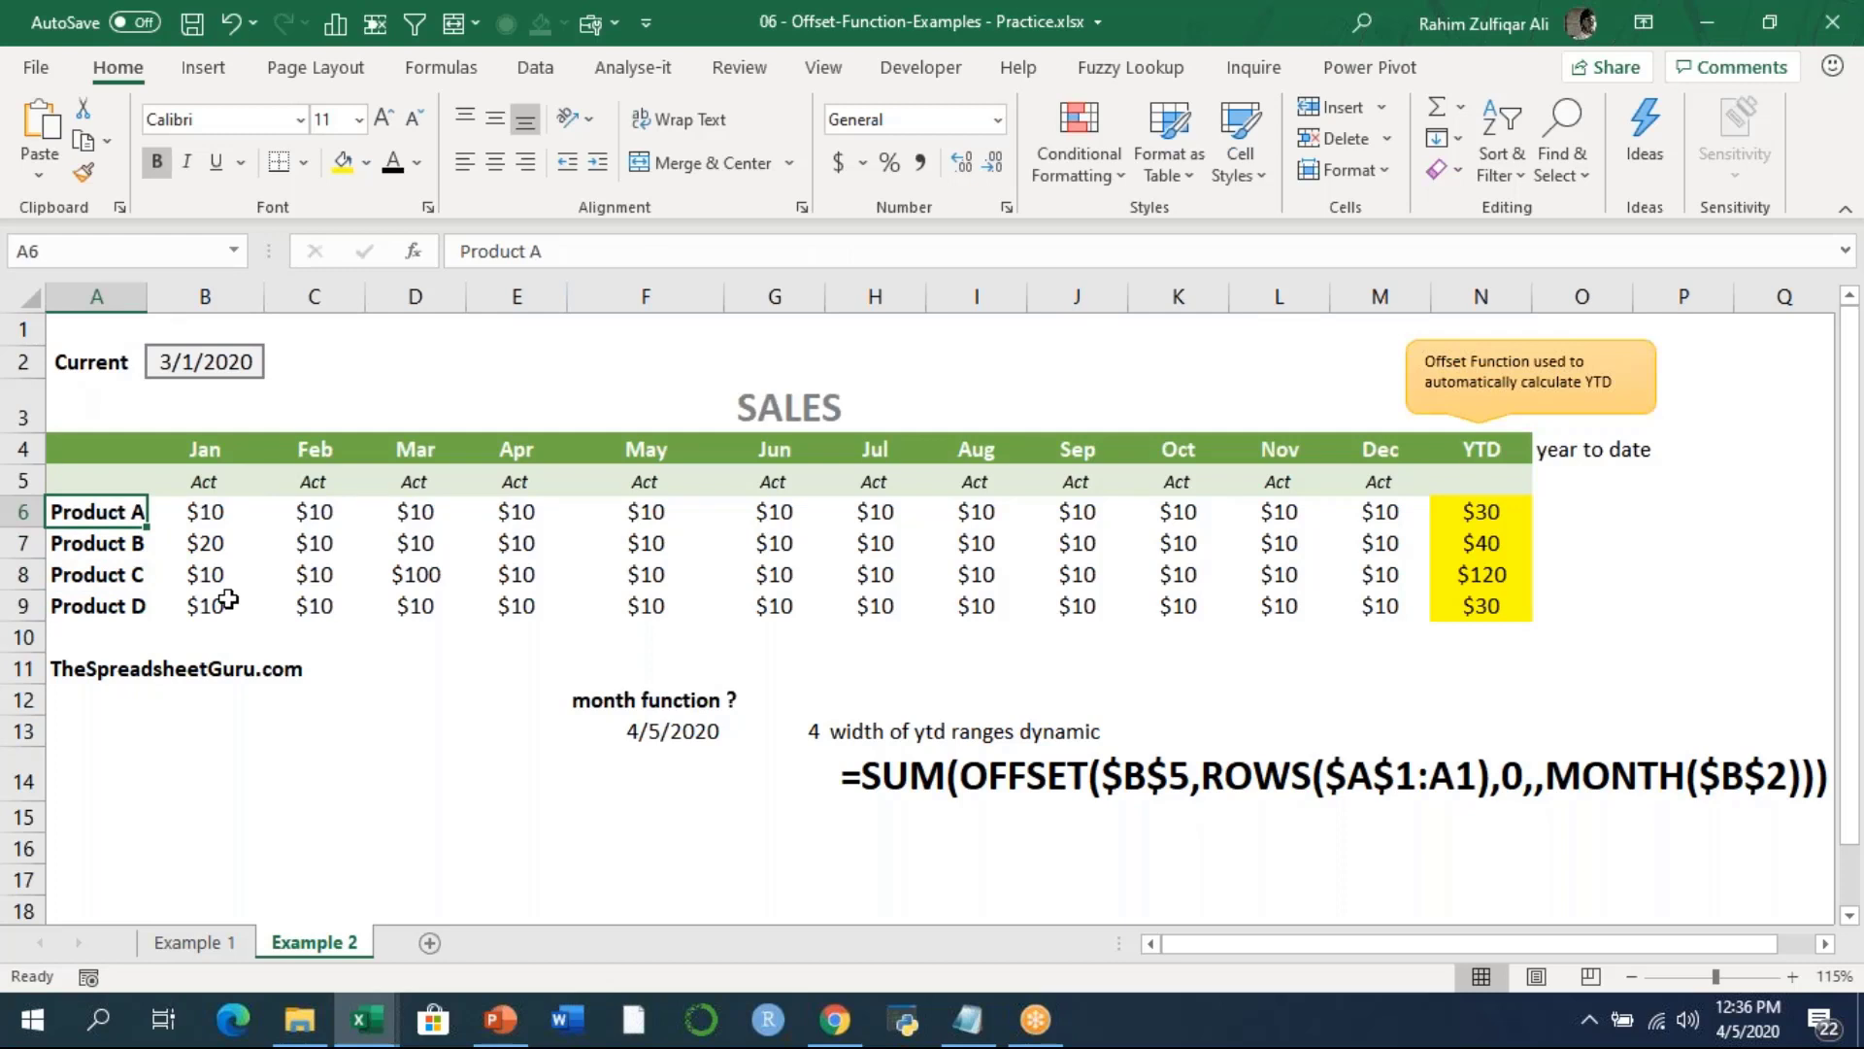
pyautogui.press('Down')
pyautogui.press('Down')
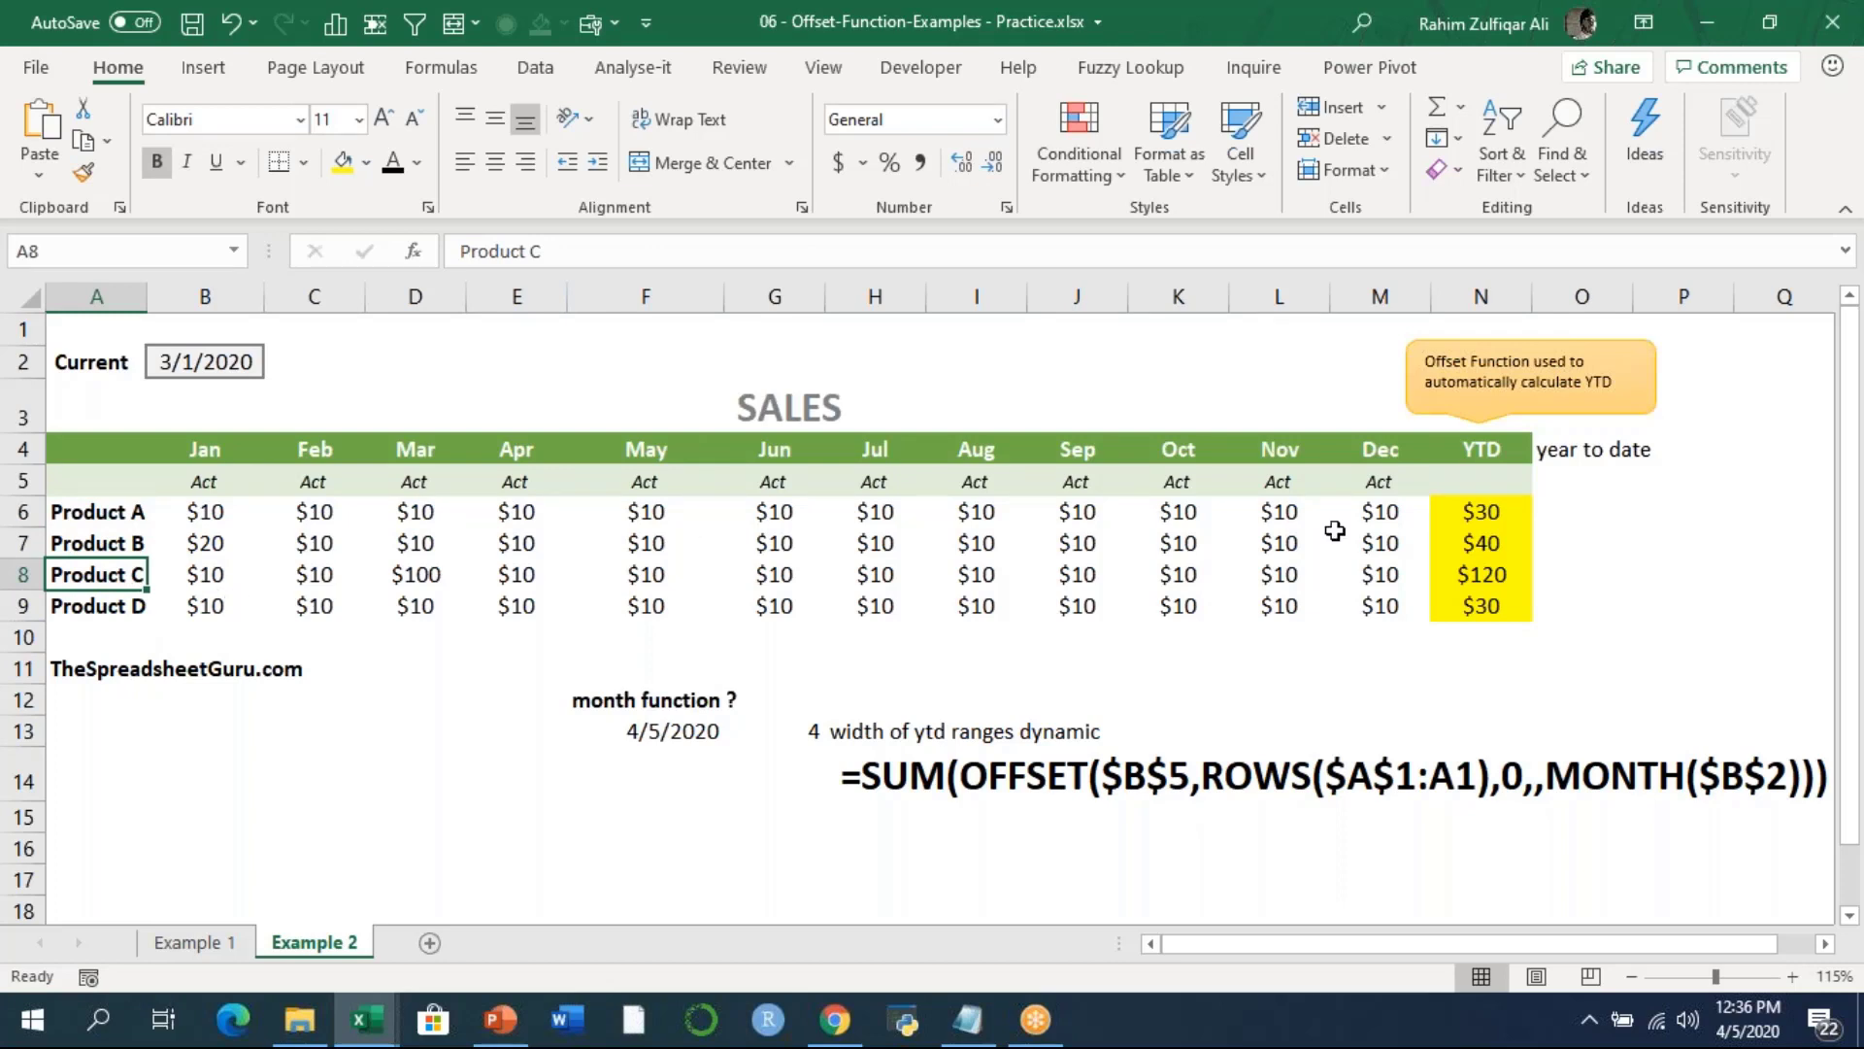
pyautogui.doubleClick(1471, 513)
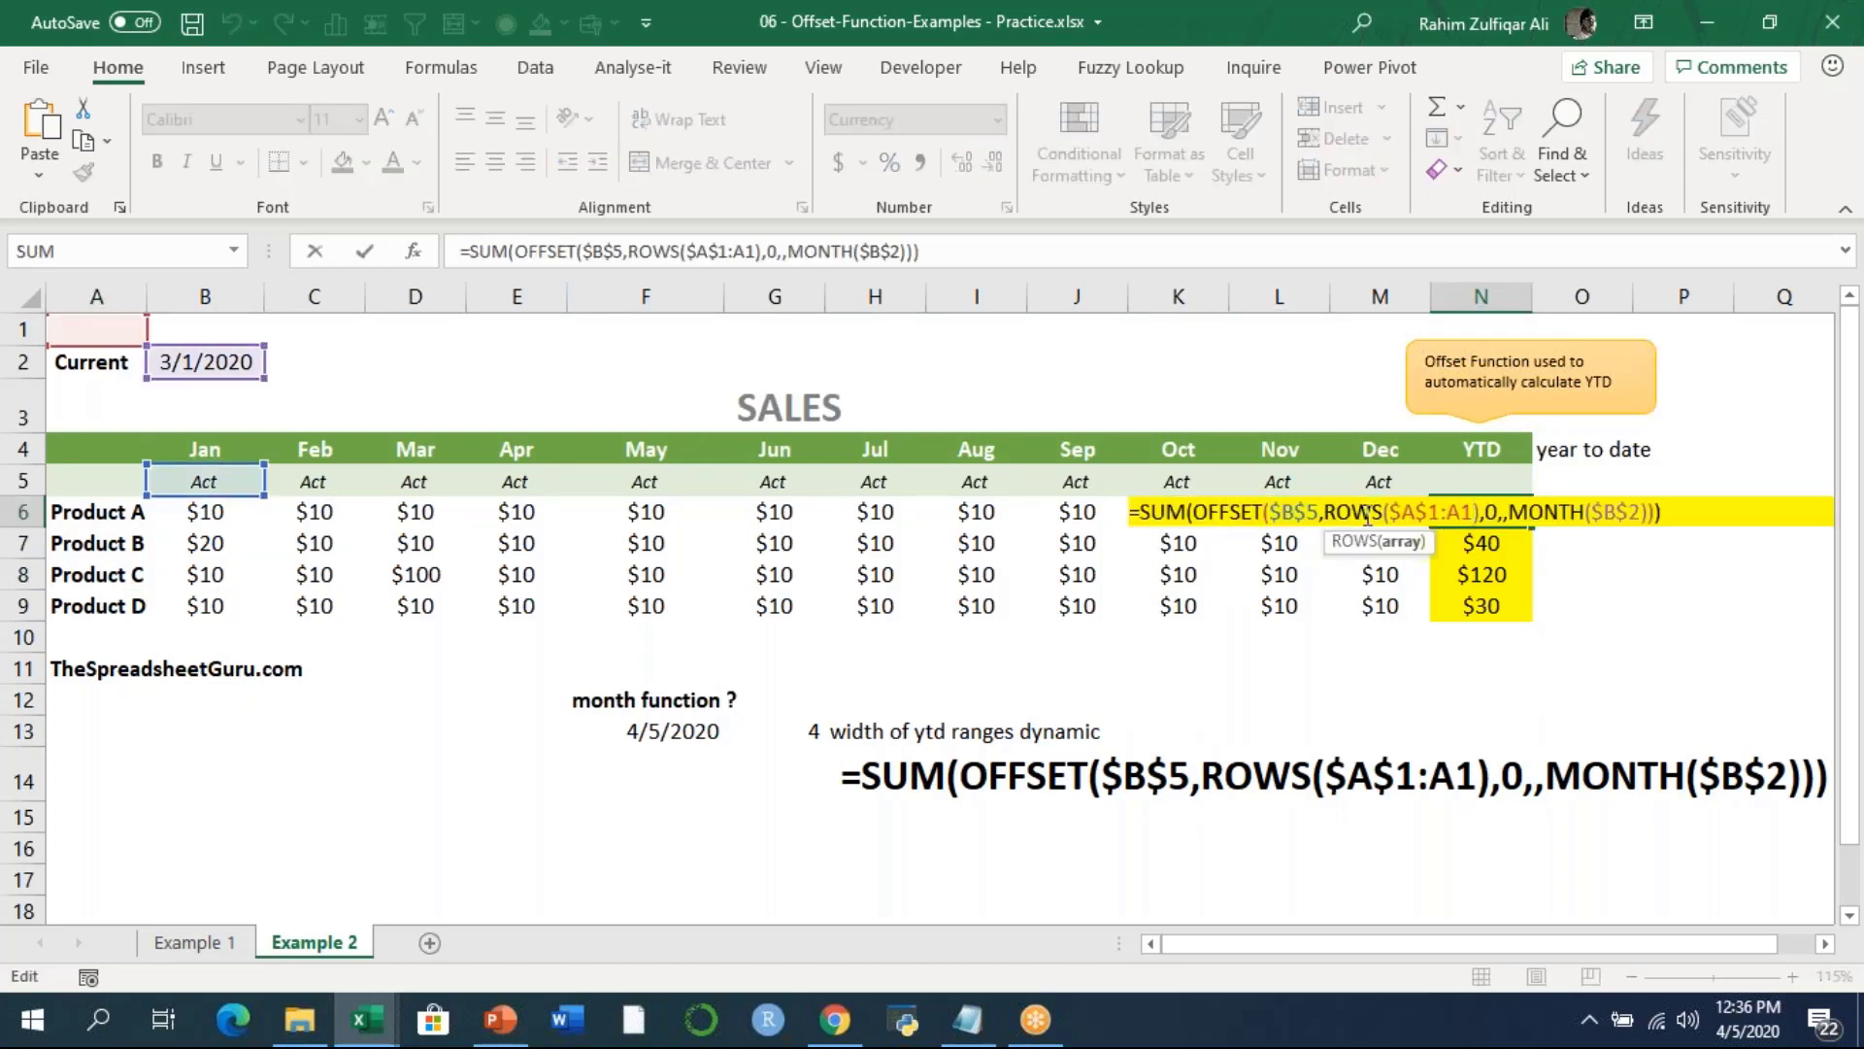
# Point out the ROWS argument, the 0 column offset and MONTH($B$2) width in N6's formula.
pyautogui.click(1372, 513)
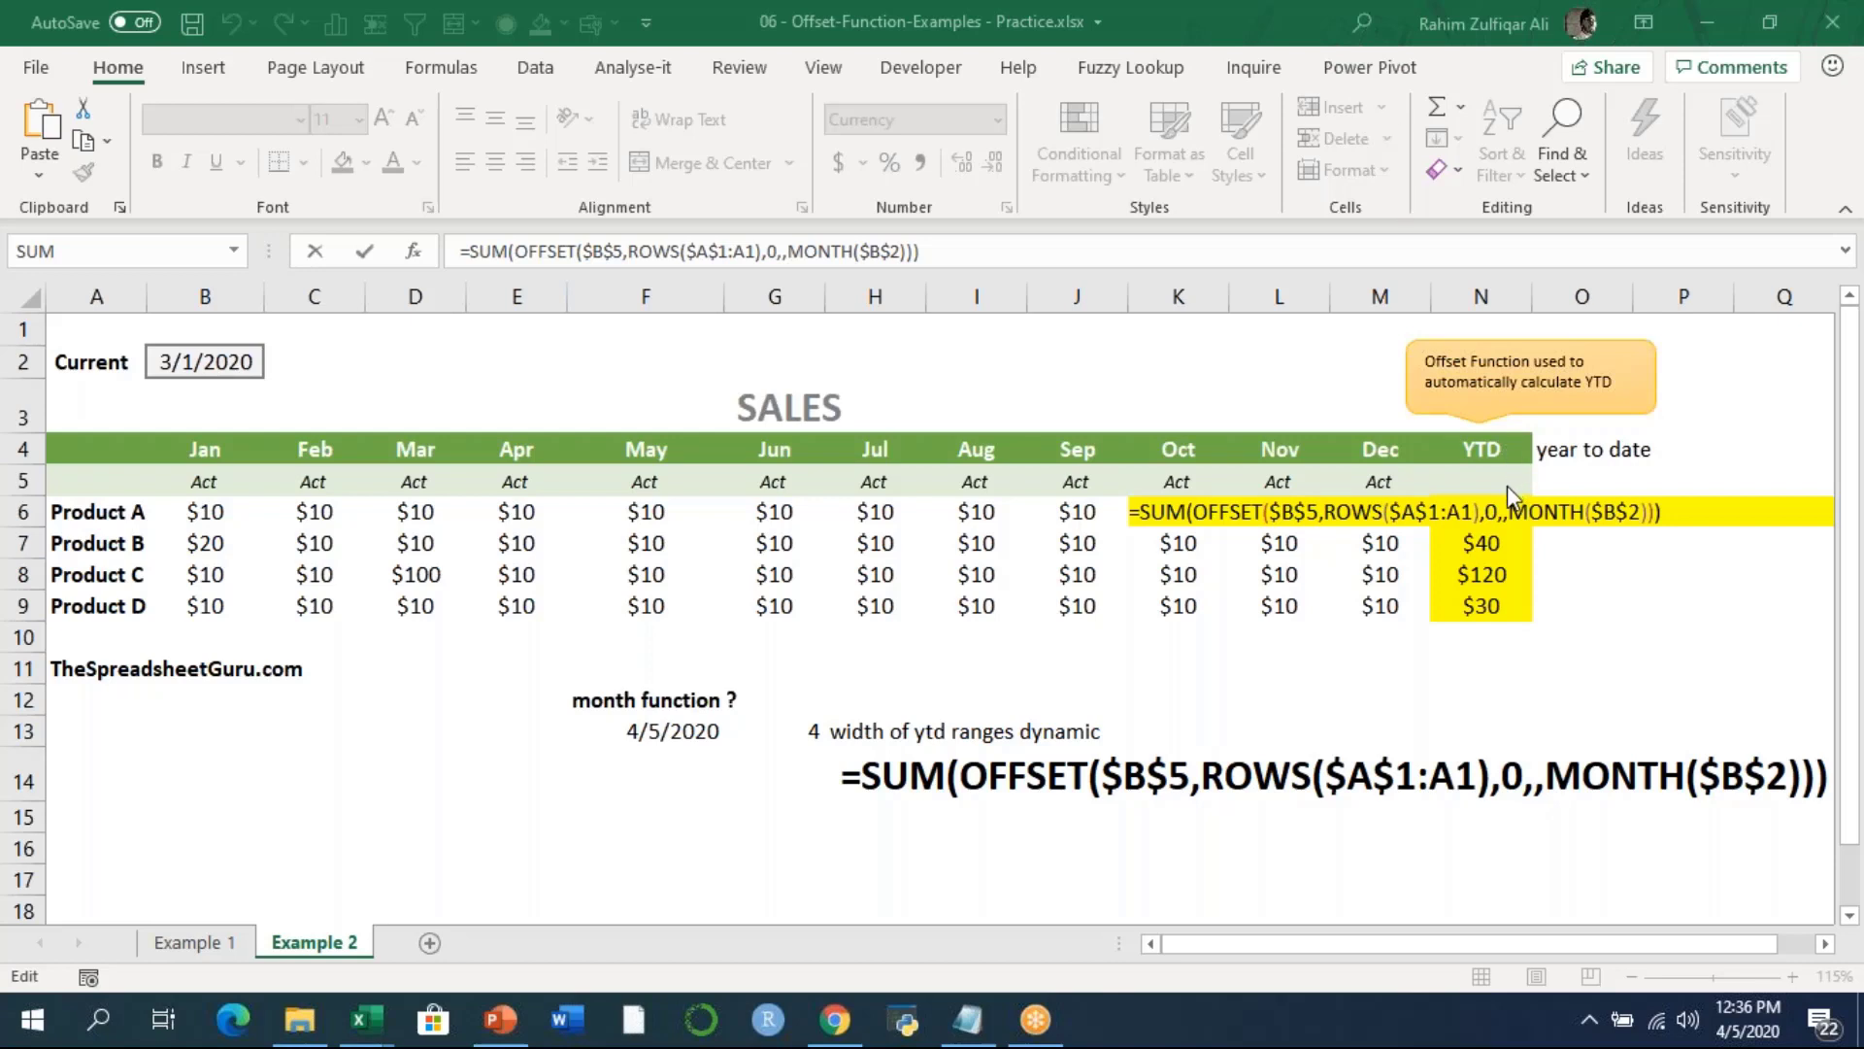
pyautogui.click(1492, 510)
pyautogui.press('Right')
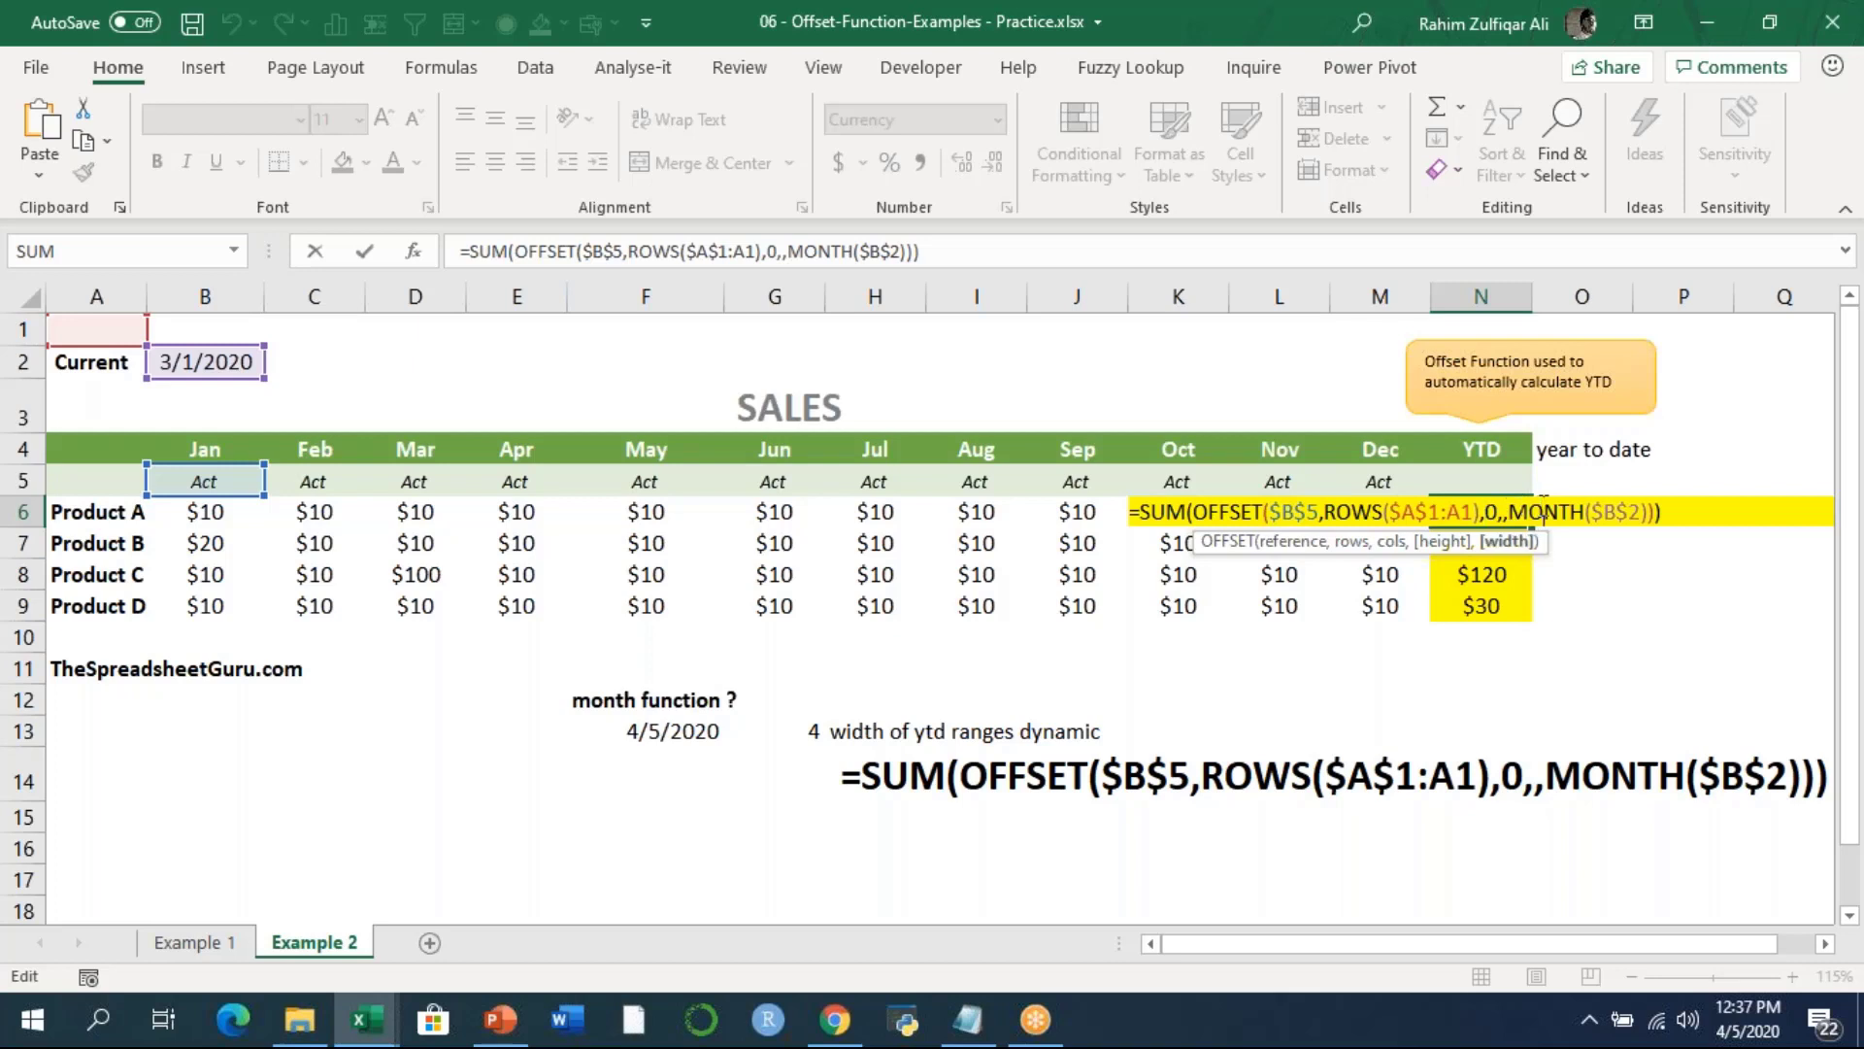
pyautogui.moveTo(1511, 512); pyautogui.dragTo(1648, 527)
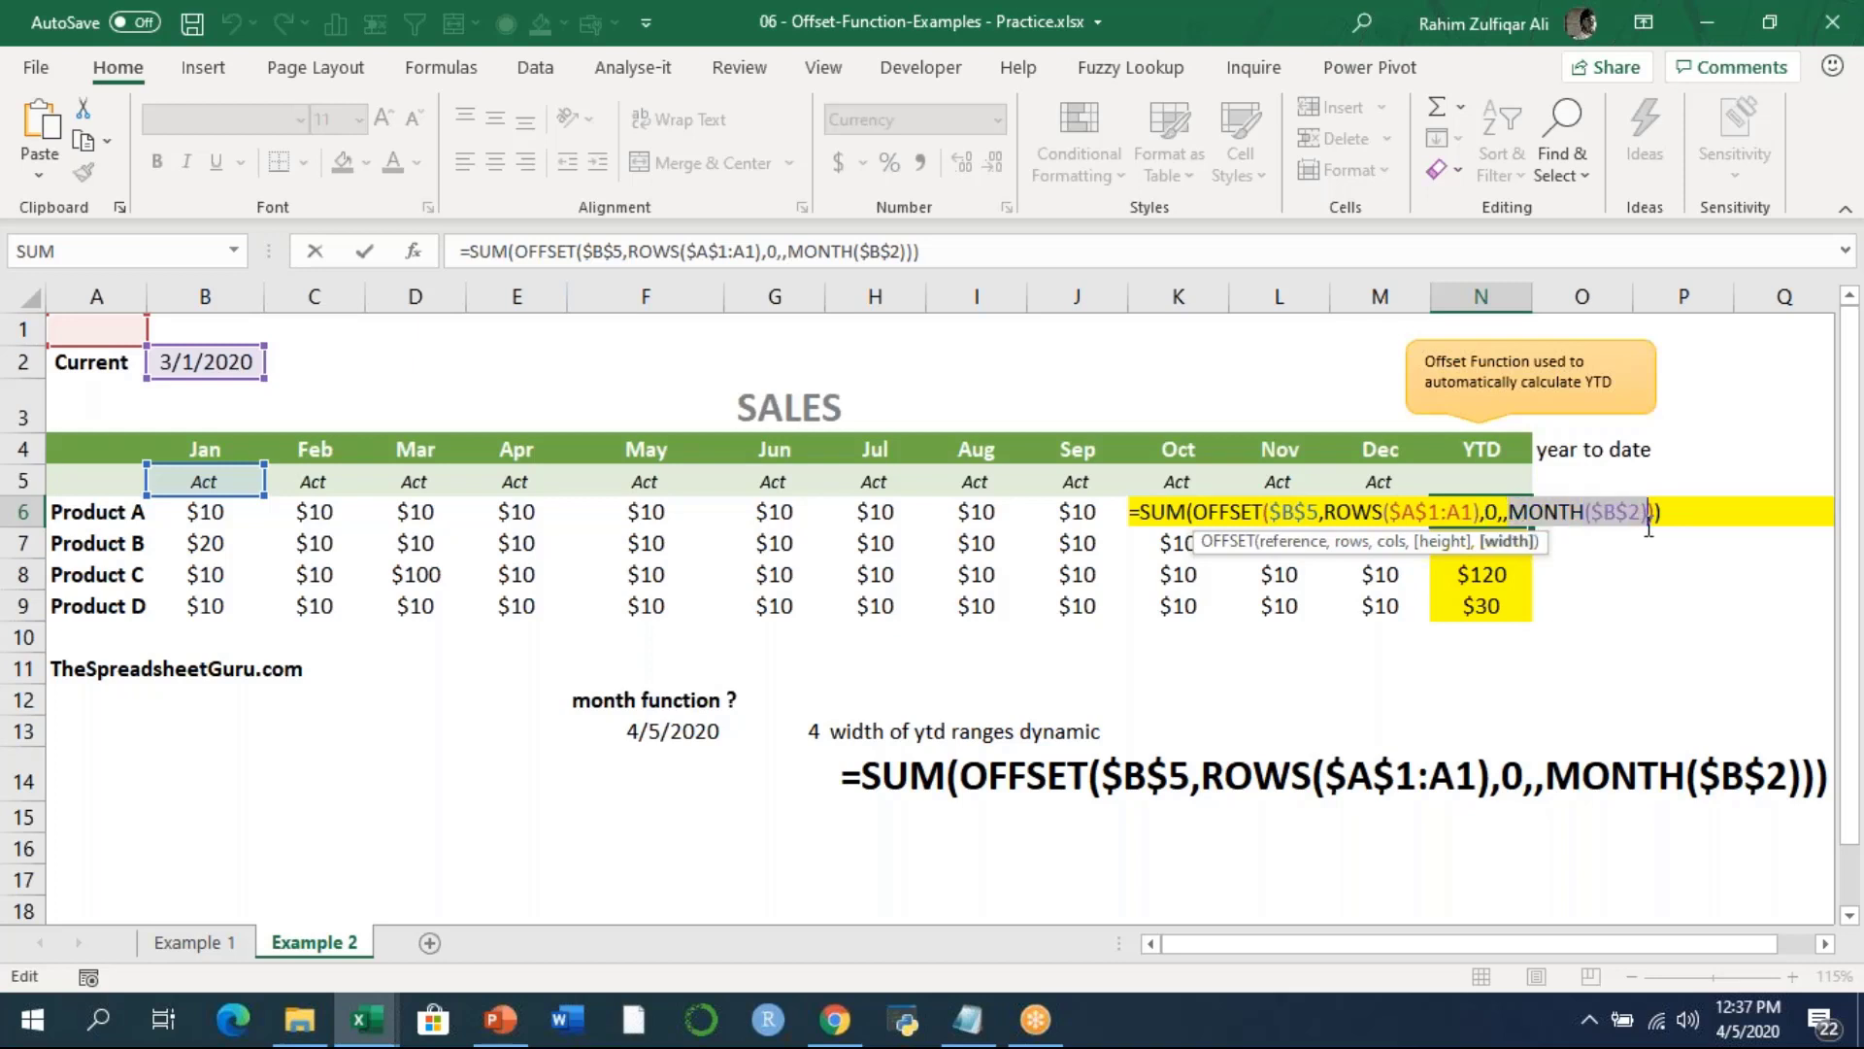
pyautogui.click(1618, 513)
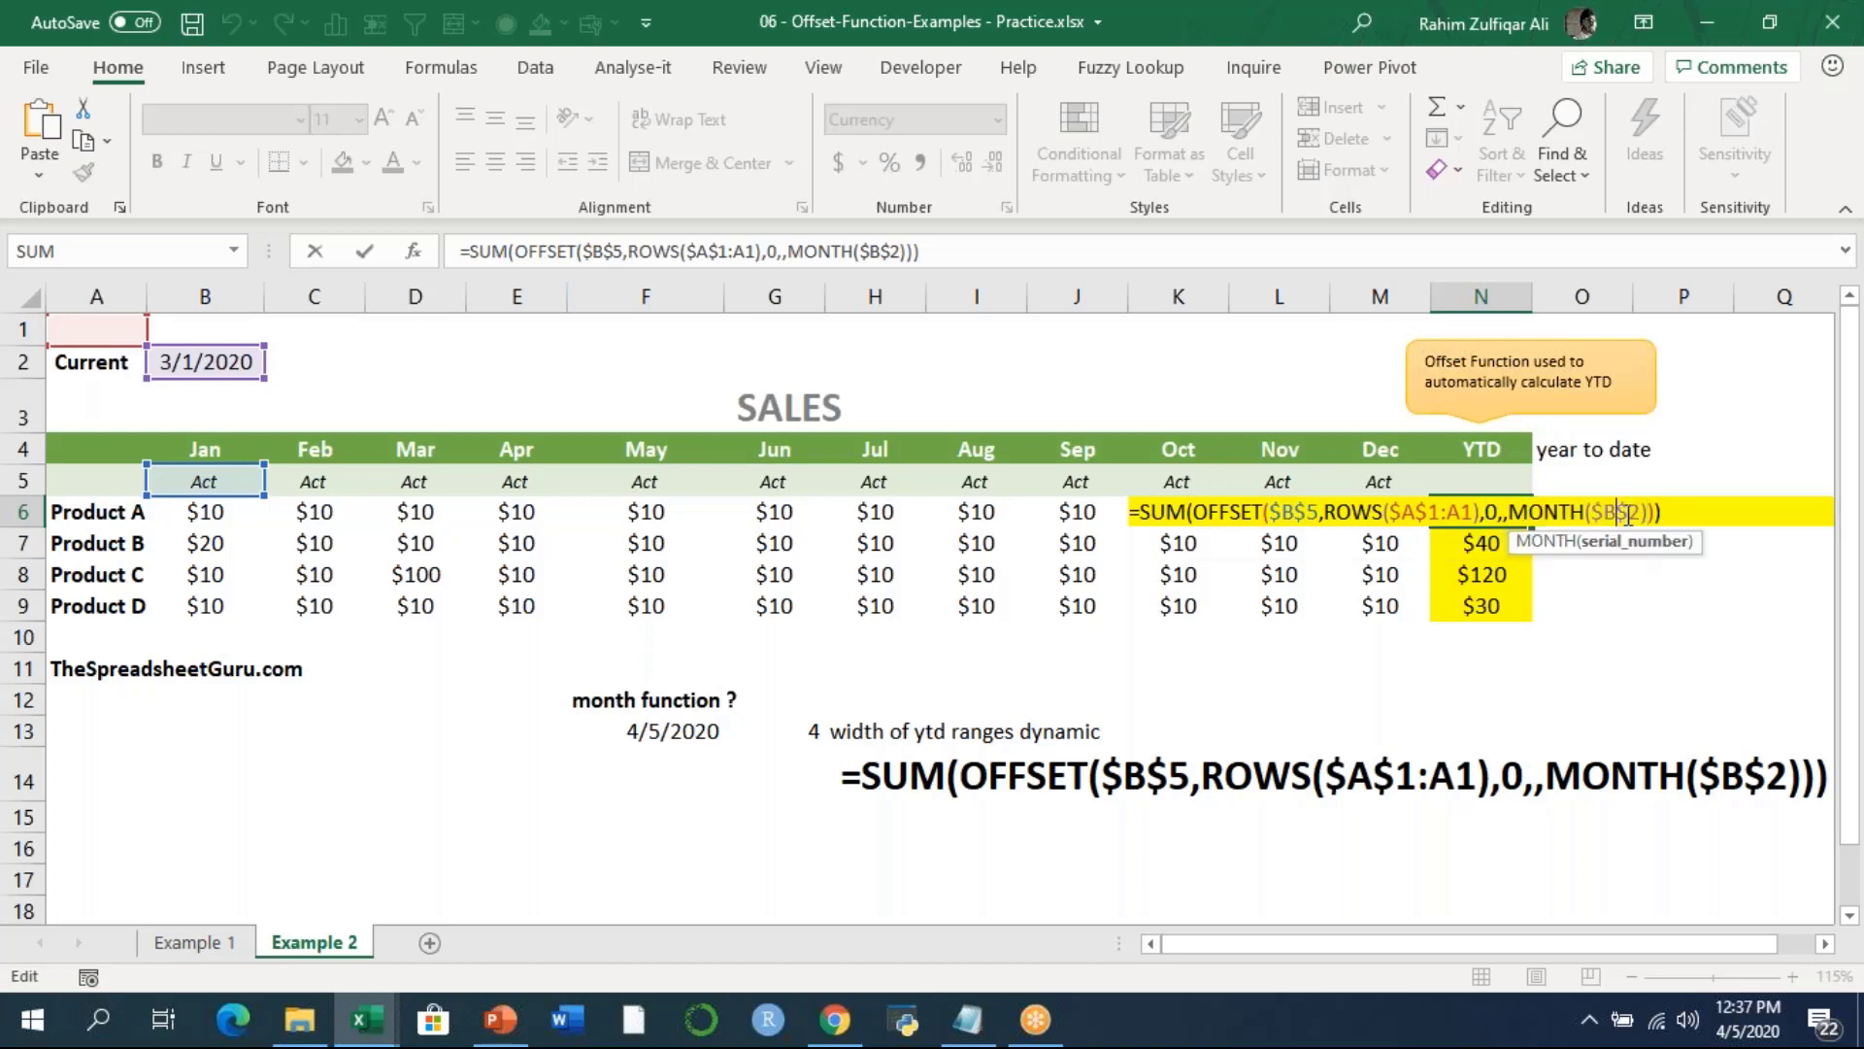
pyautogui.press('Return')
# Change the current date in B2 to 6/1/2020 and check the updated YTD totals against Product A's sales.
pyautogui.click(204, 361)
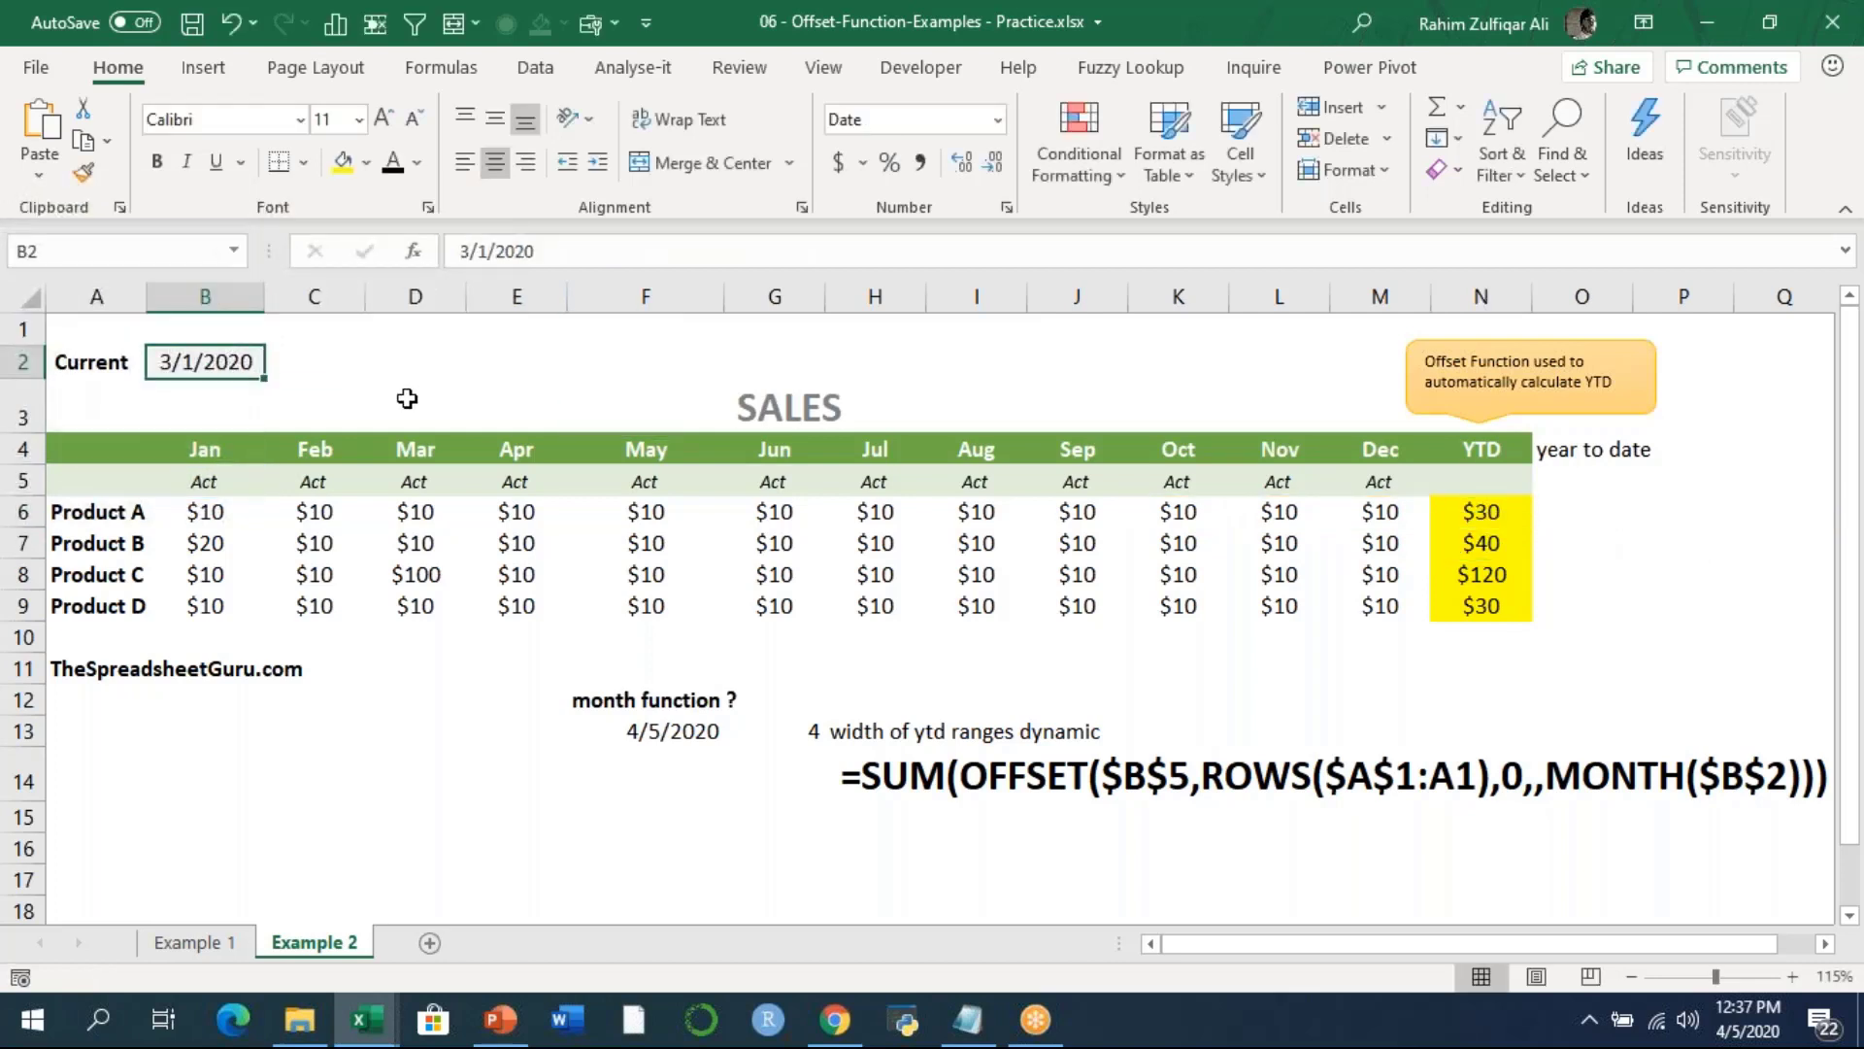
pyautogui.press('F2')
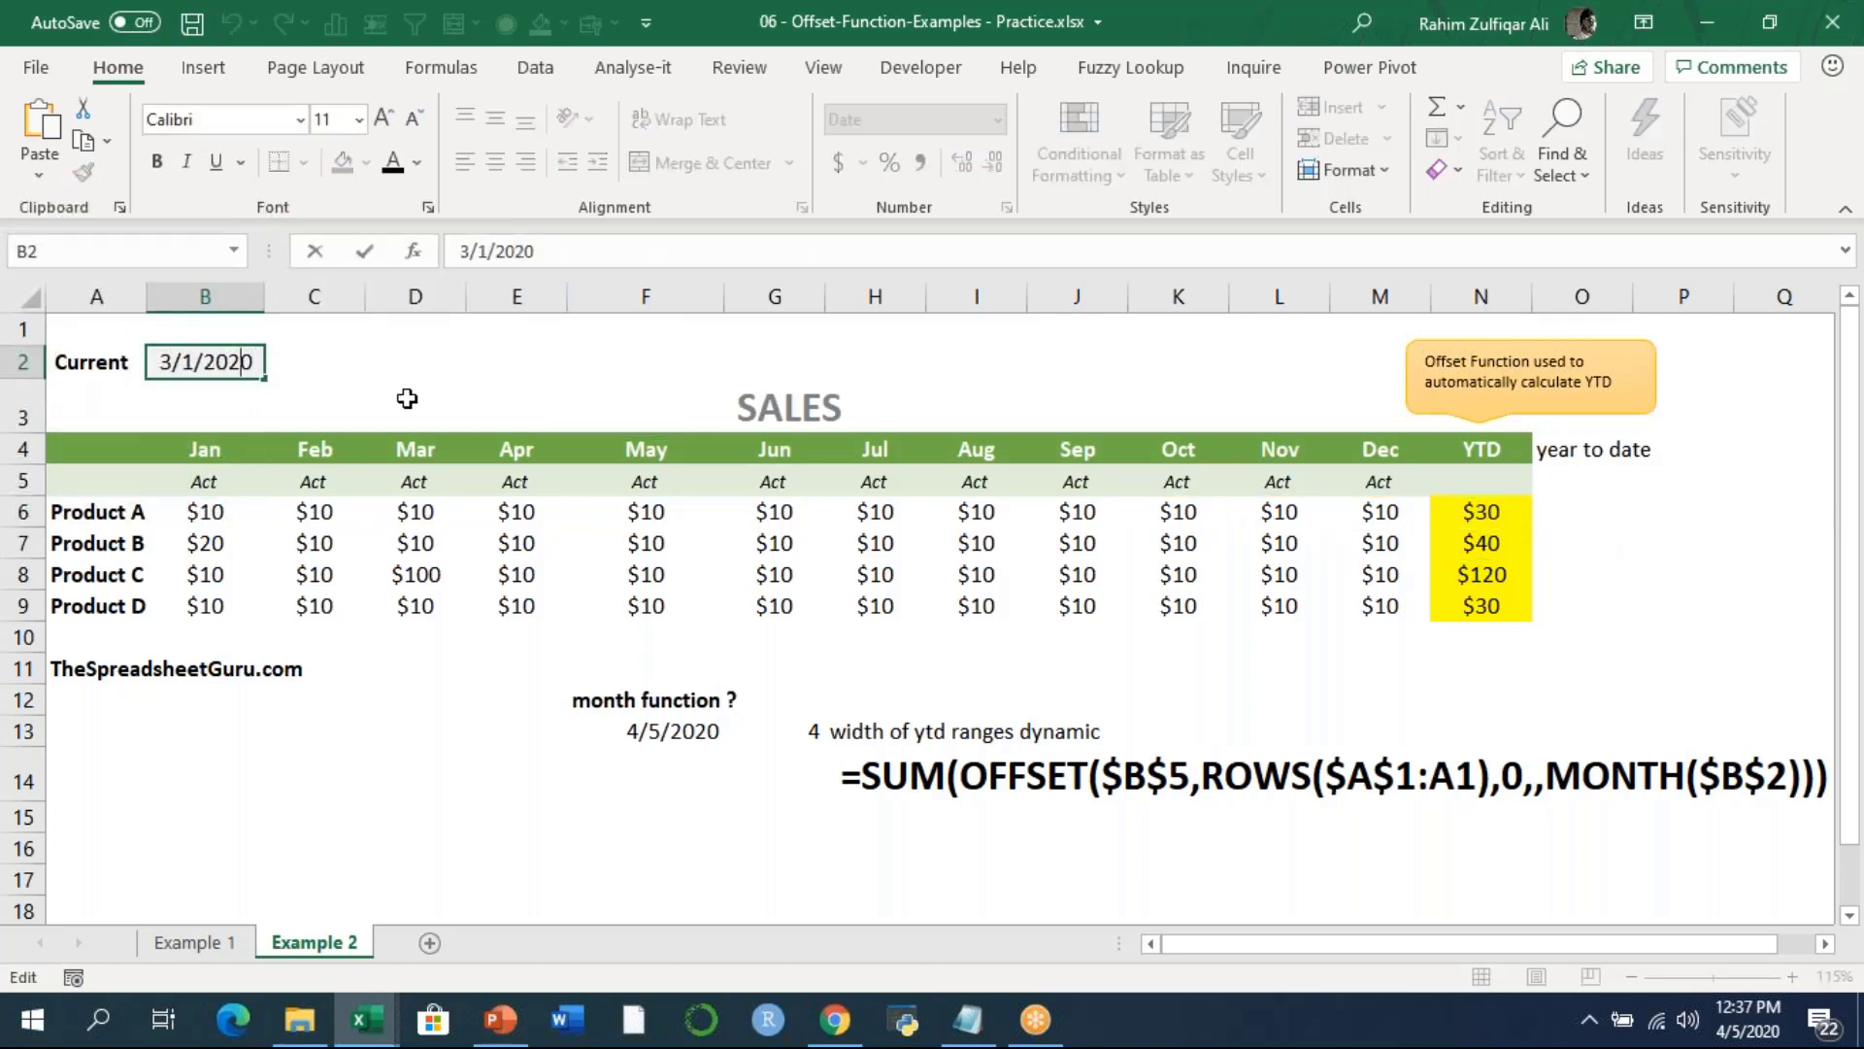
pyautogui.press('BackSpace')
pyautogui.write('6')
pyautogui.press('Return')
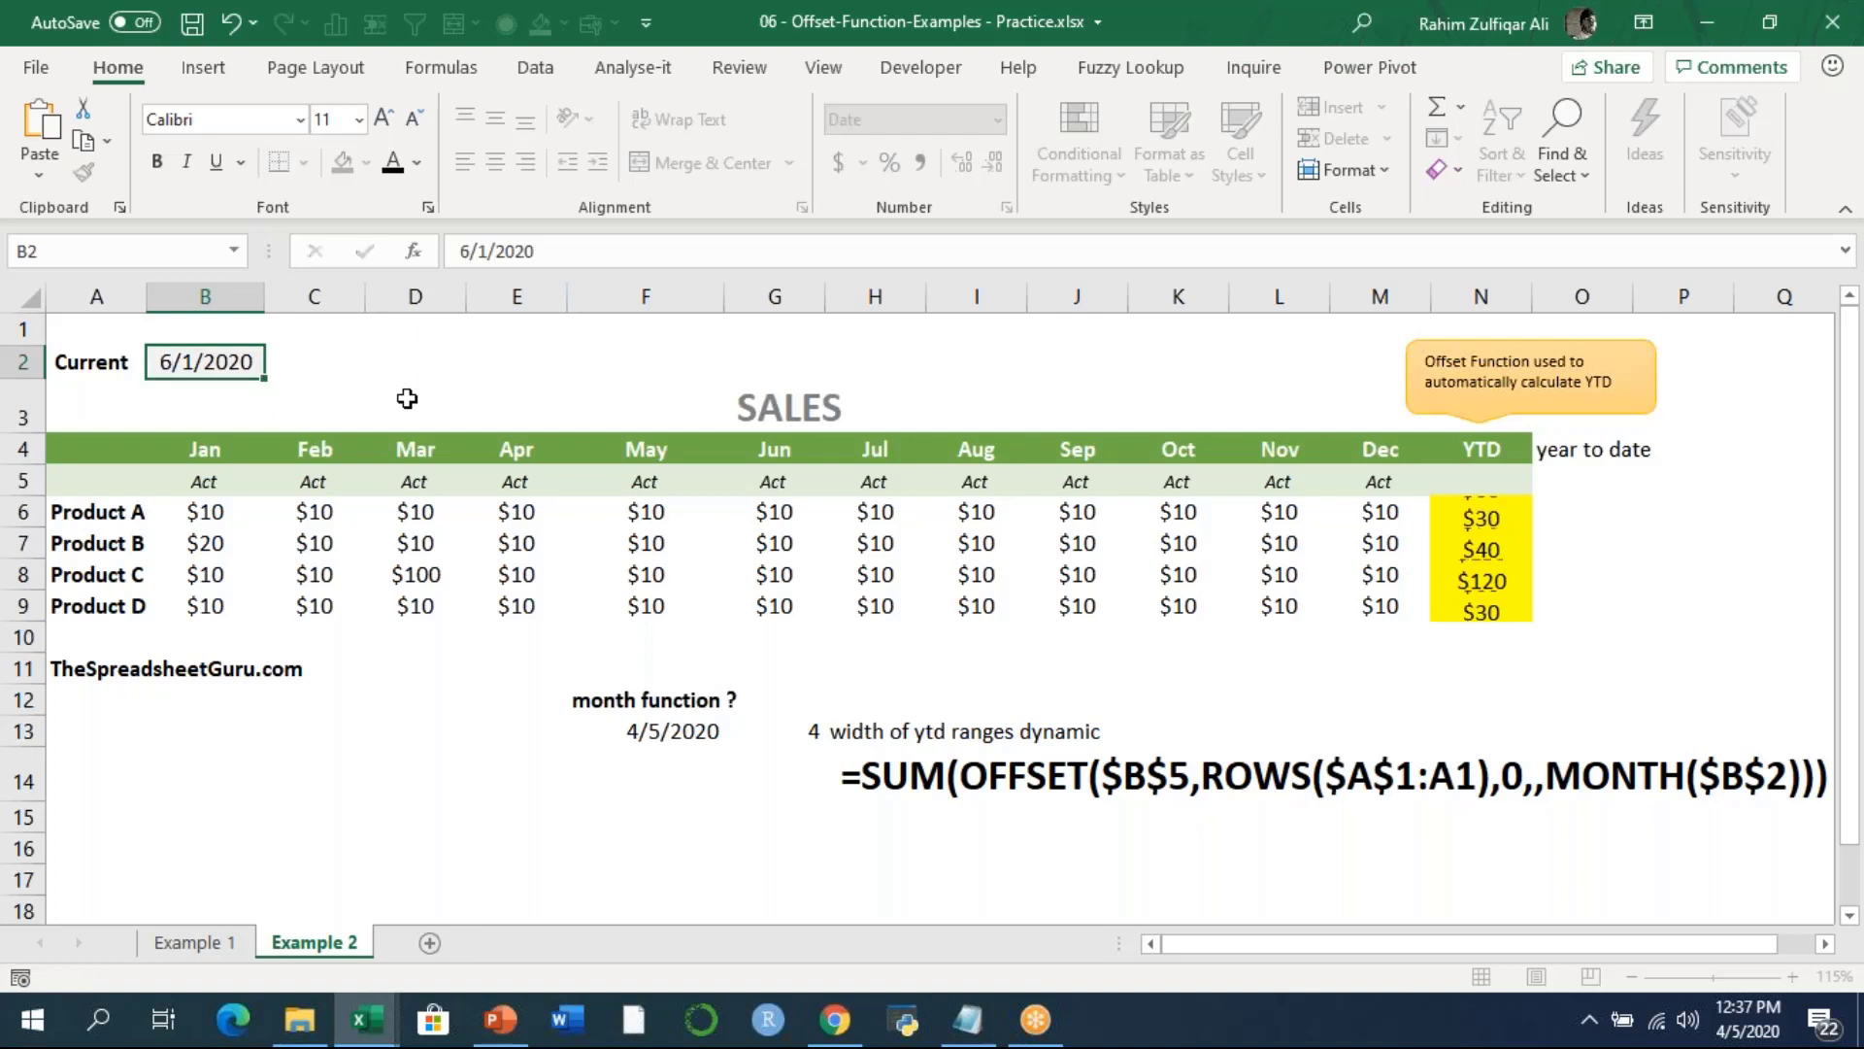
pyautogui.click(1491, 507)
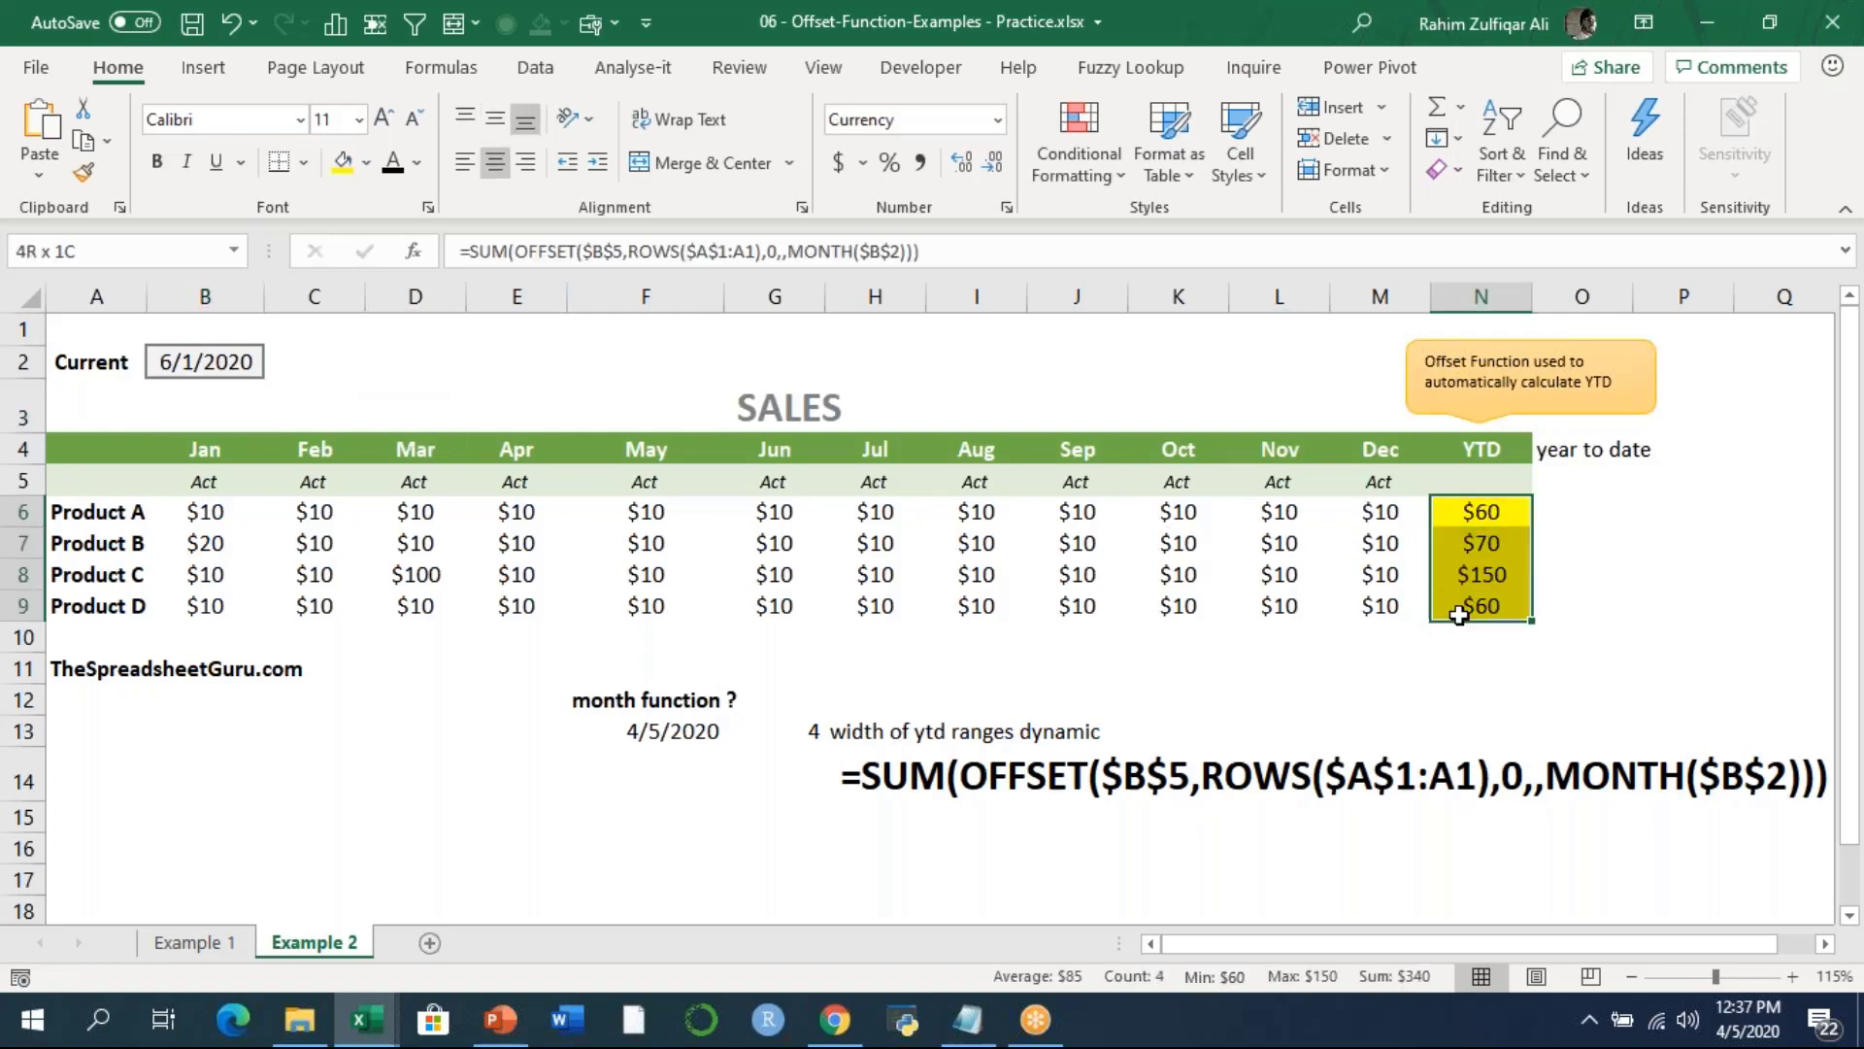
pyautogui.moveTo(1459, 615); pyautogui.dragTo(1459, 615)
pyautogui.moveTo(225, 515); pyautogui.dragTo(766, 511)
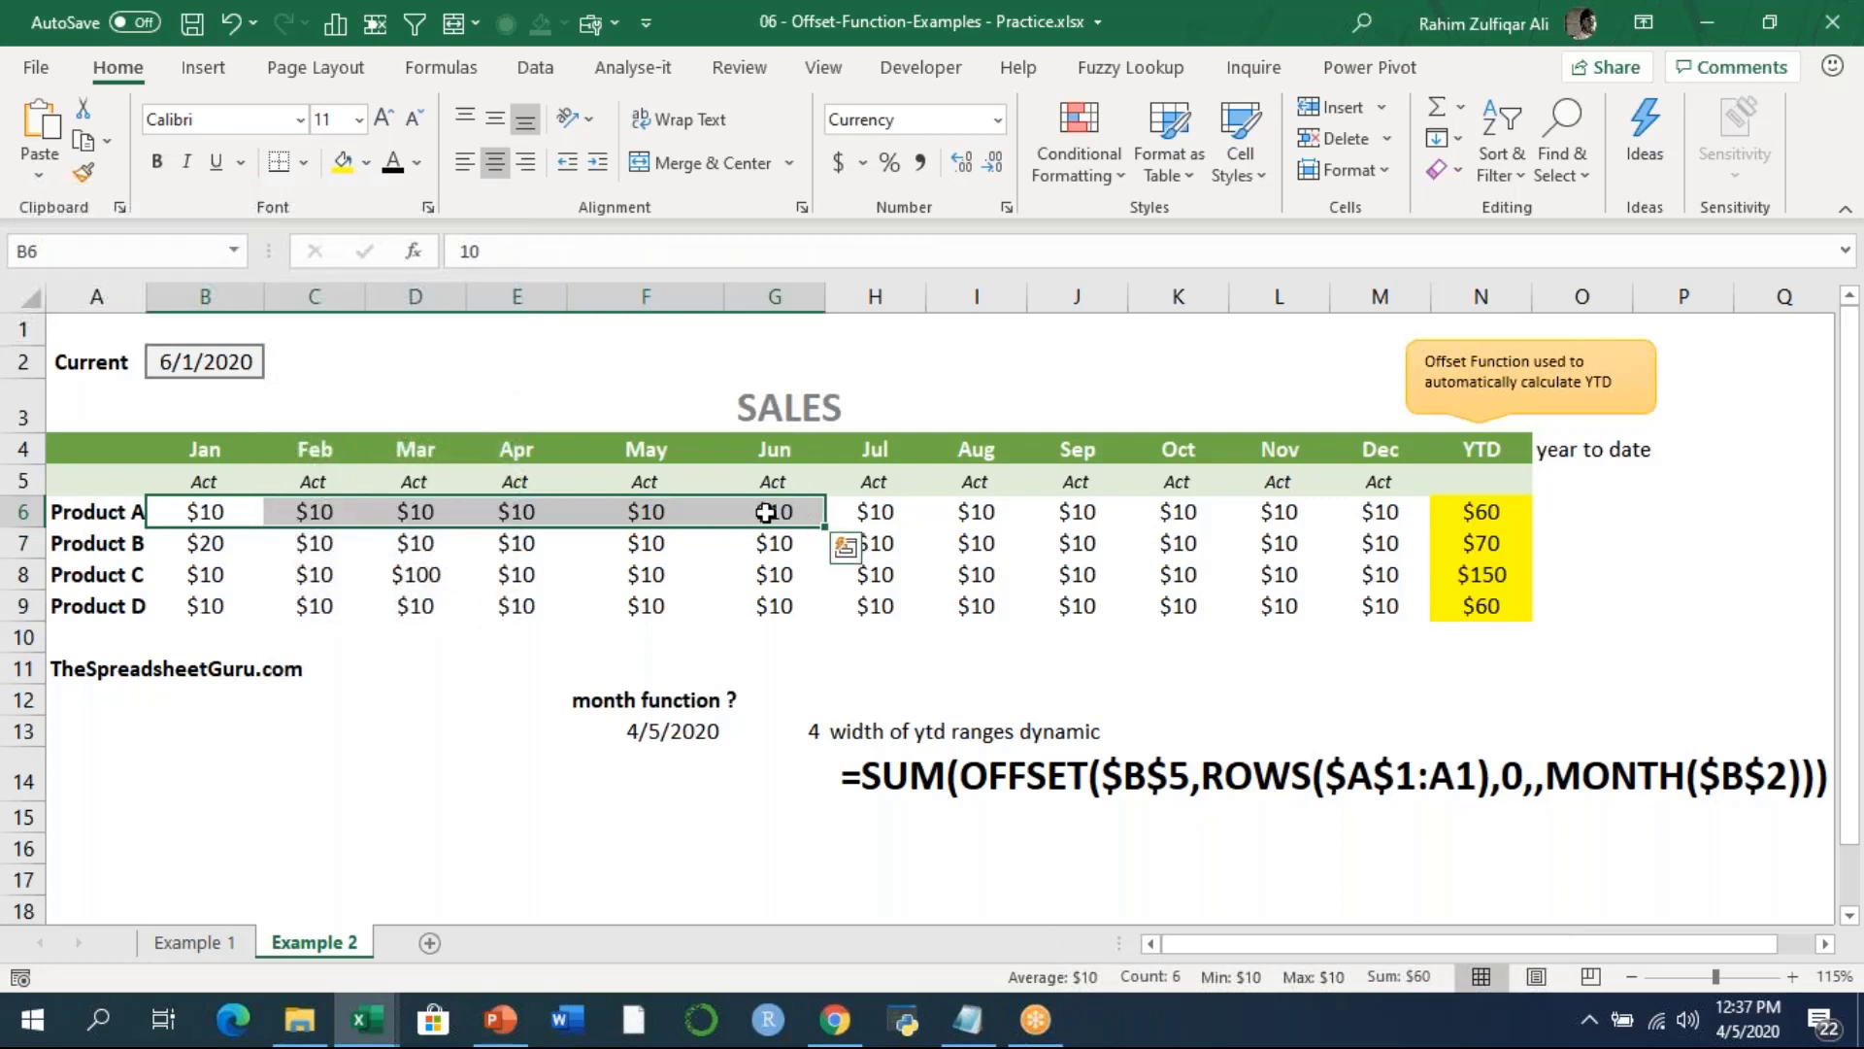
pyautogui.moveTo(210, 513); pyautogui.dragTo(1177, 512)
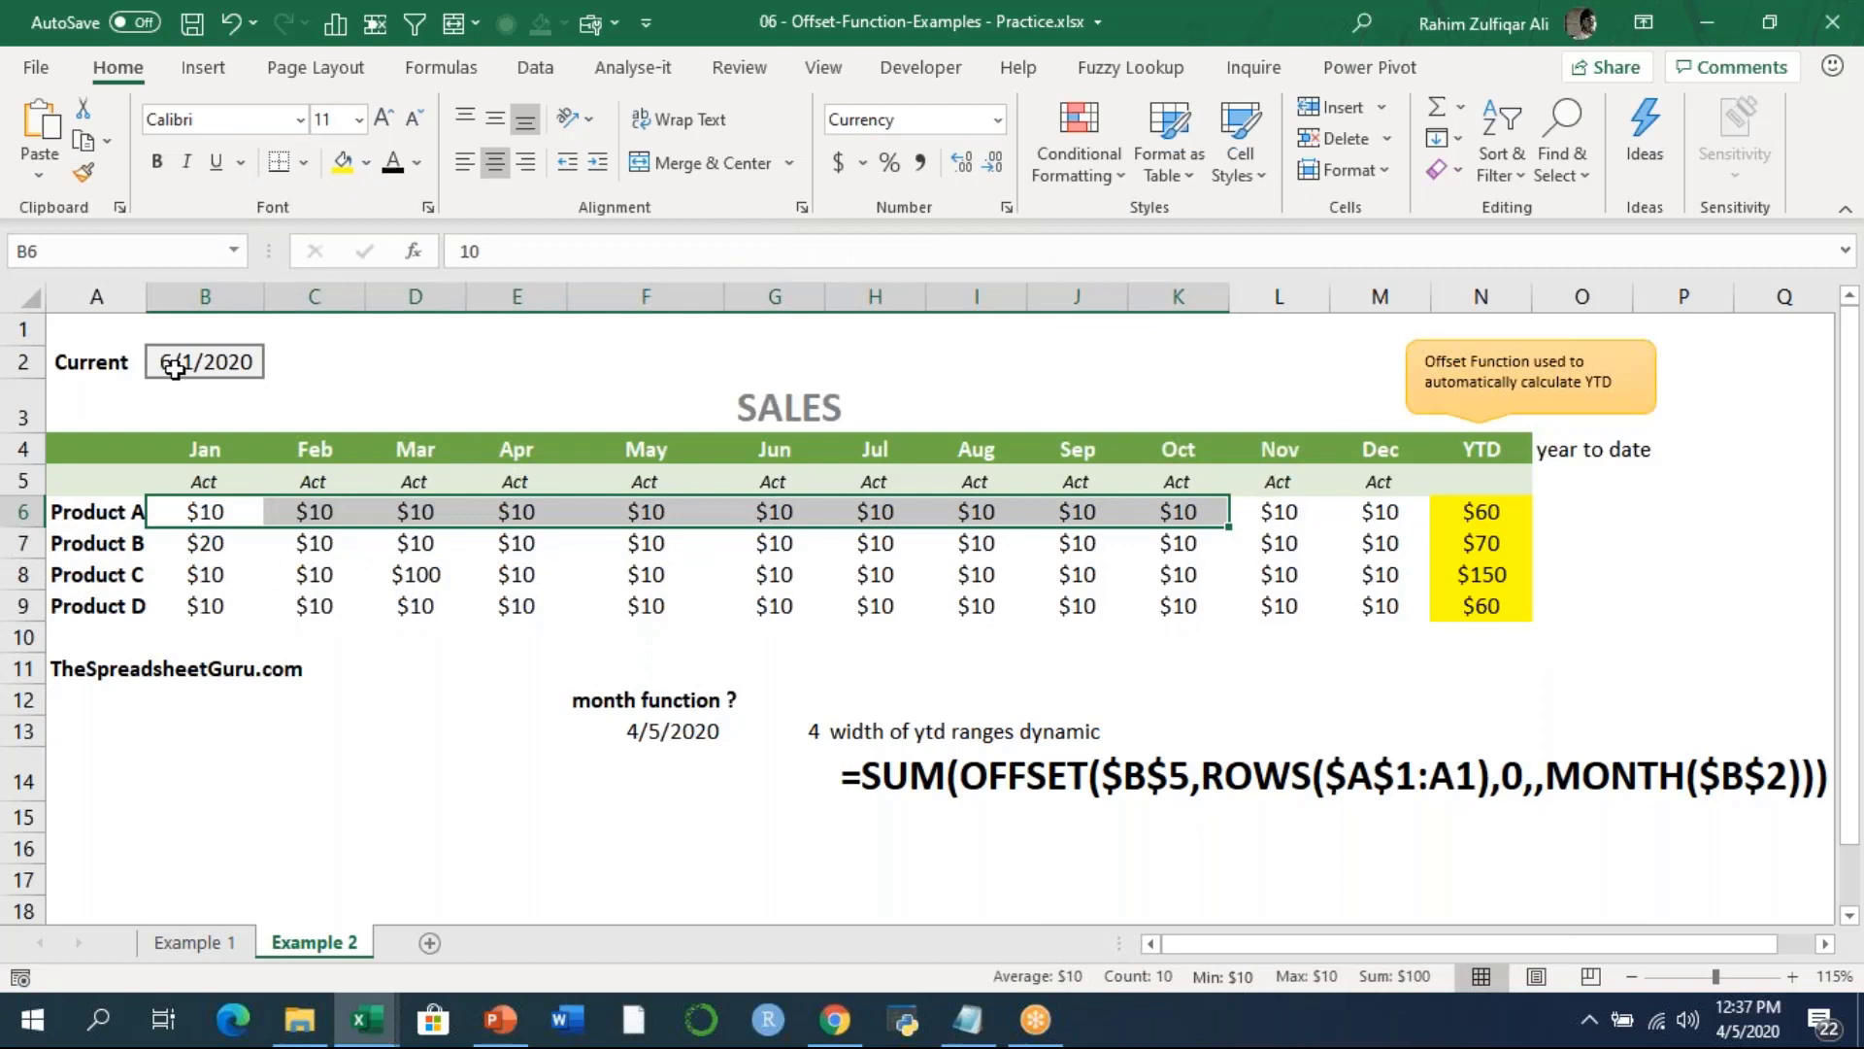
# Set the current date in B2 to 10/1/2020 and select Product A's YTD total.
pyautogui.doubleClick(175, 369)
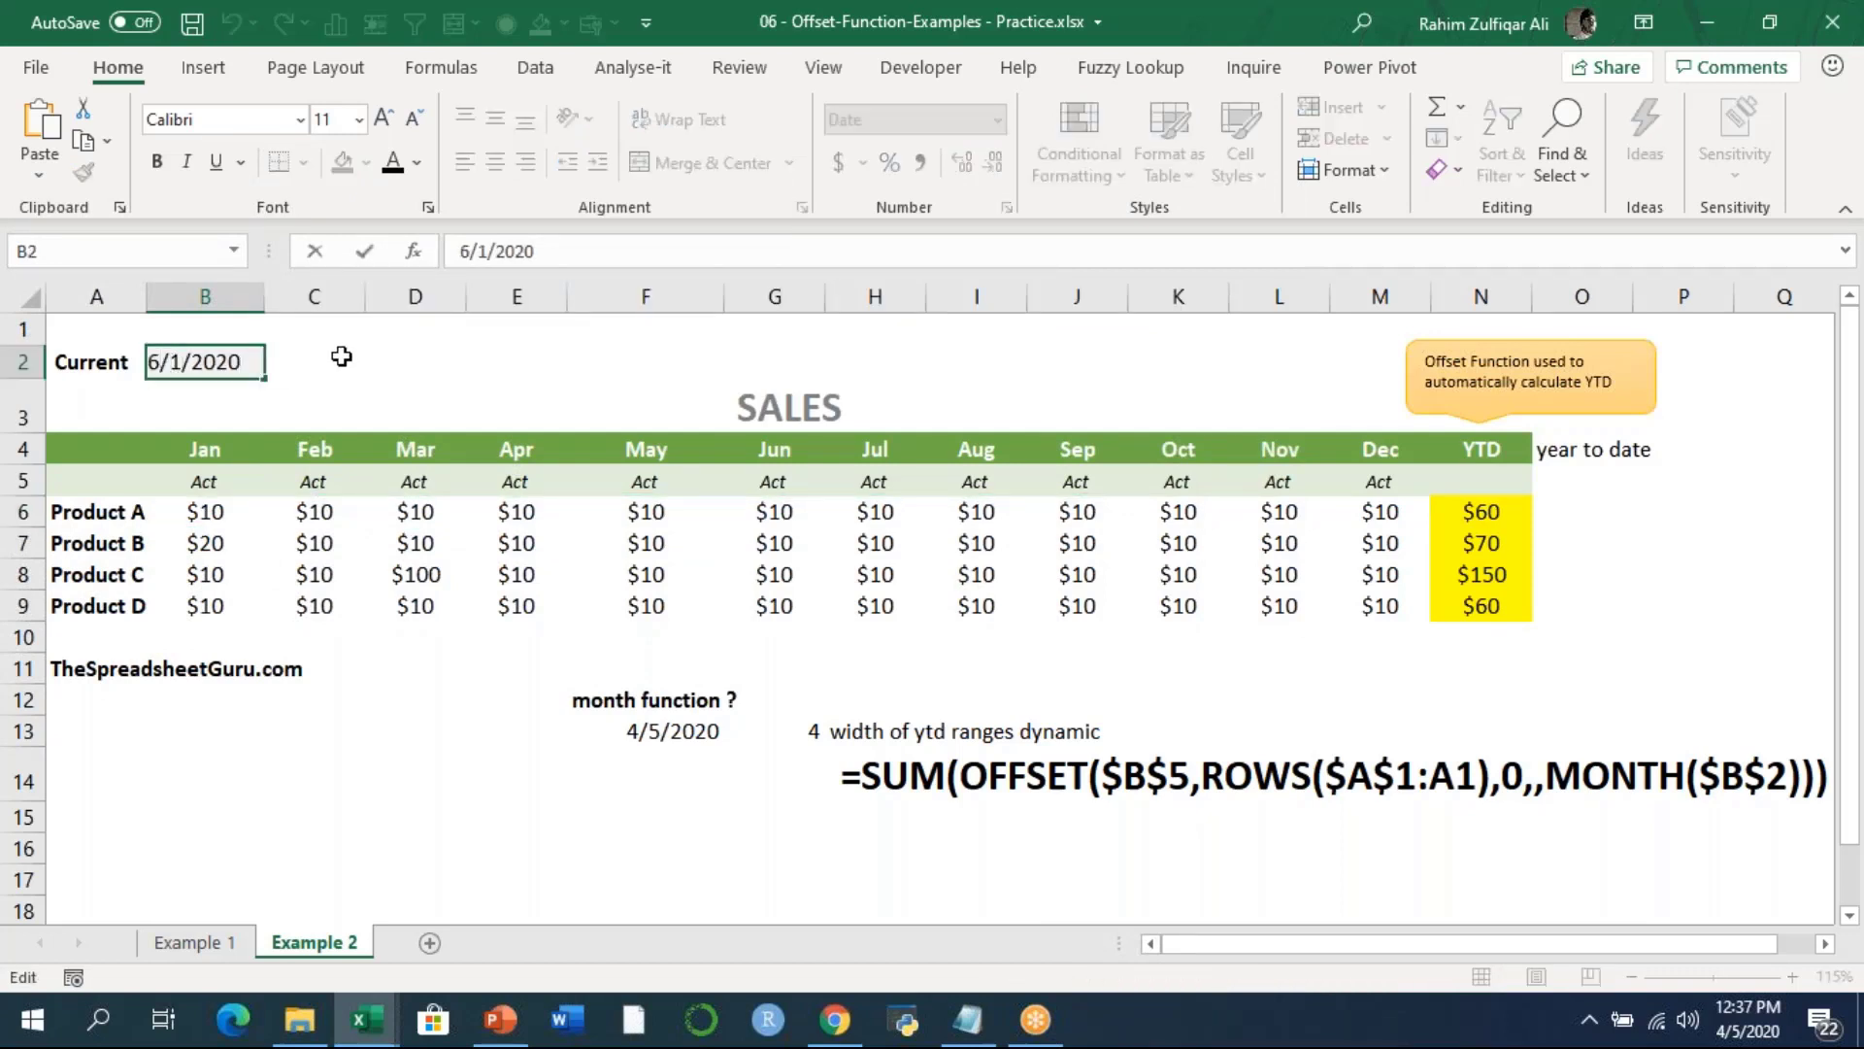
pyautogui.hotkey('shift', 'Left')
pyautogui.write('10')
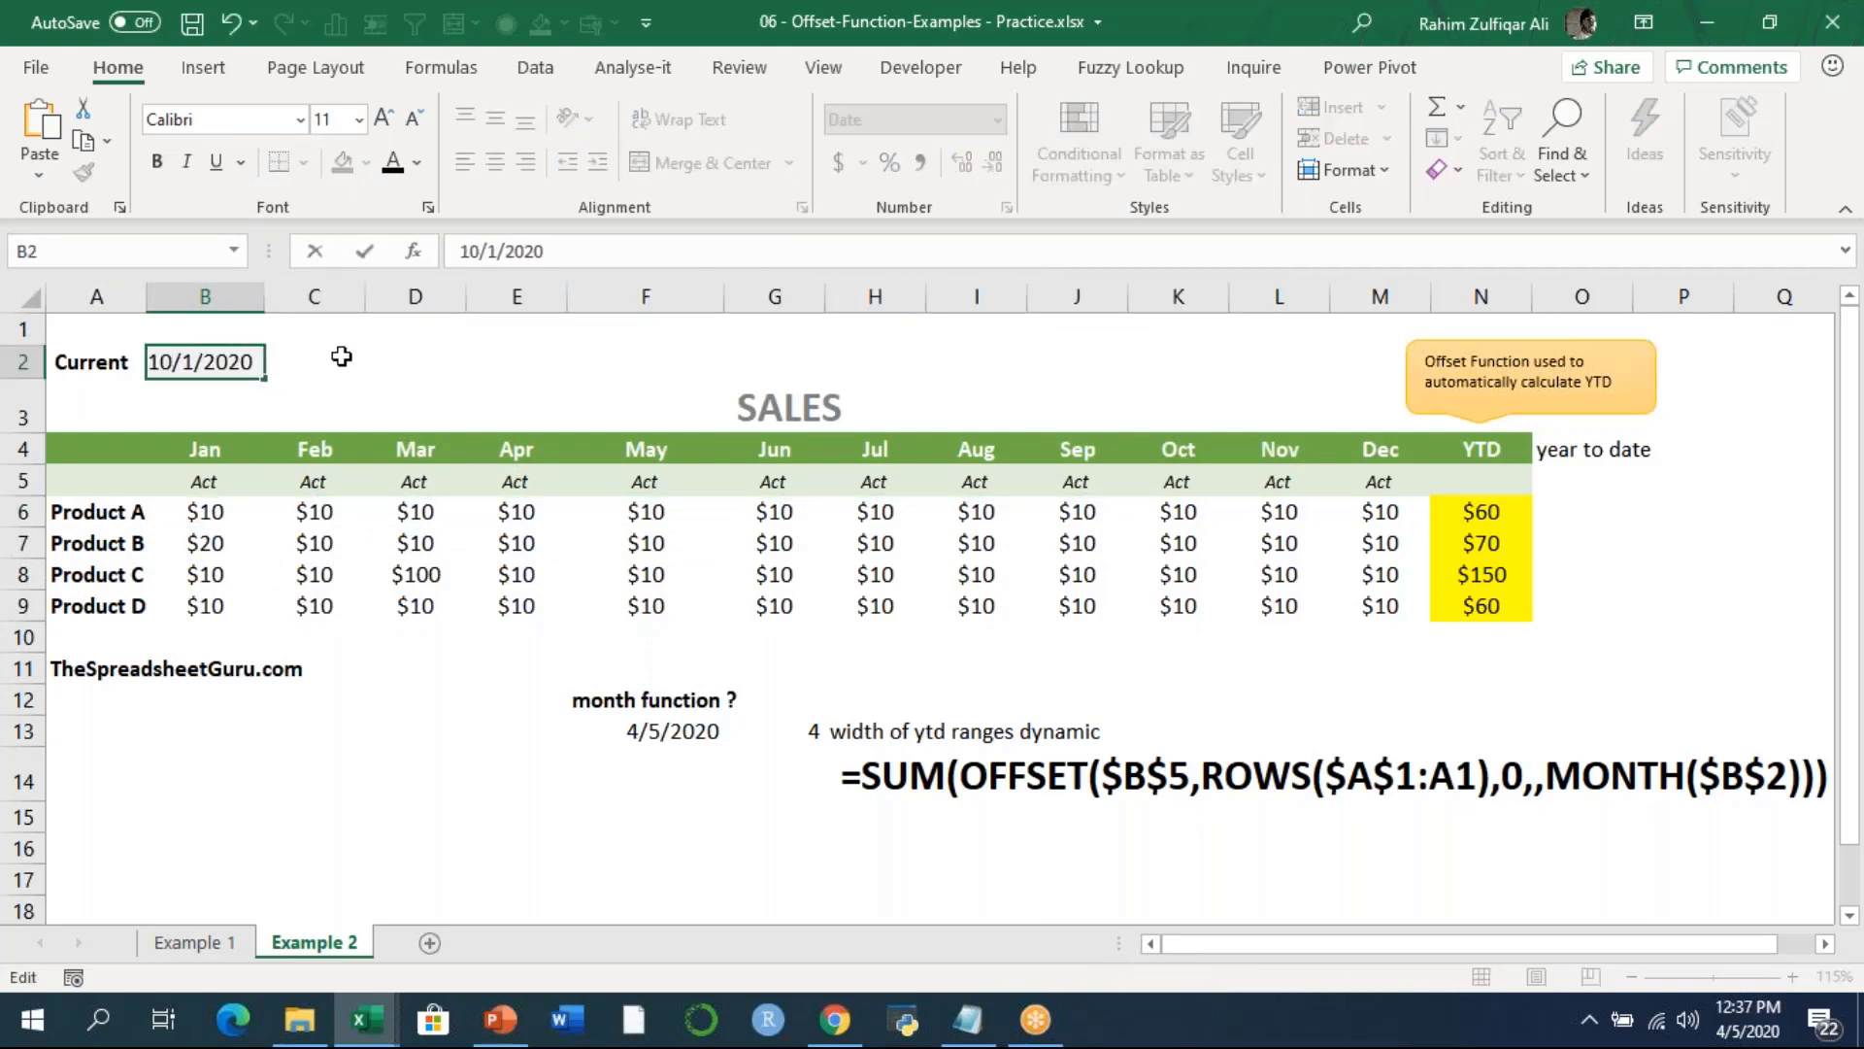
pyautogui.press('Return')
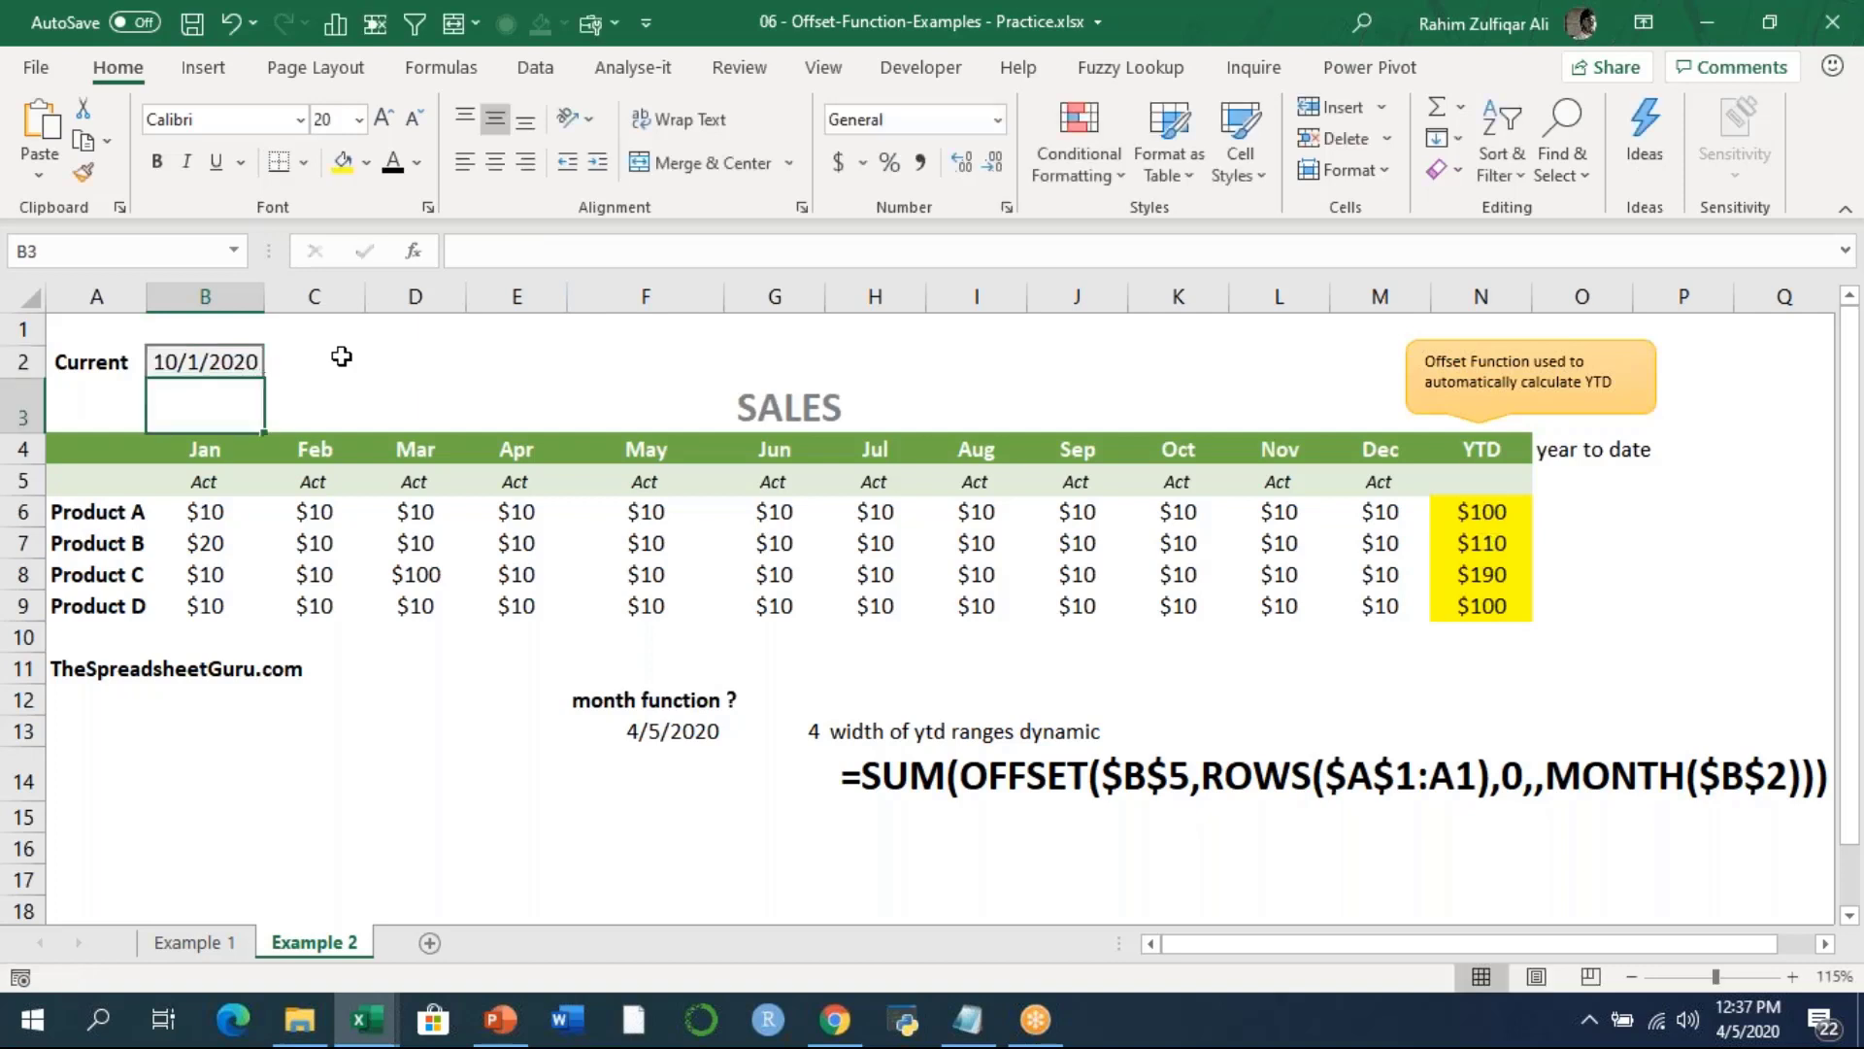
pyautogui.click(1497, 508)
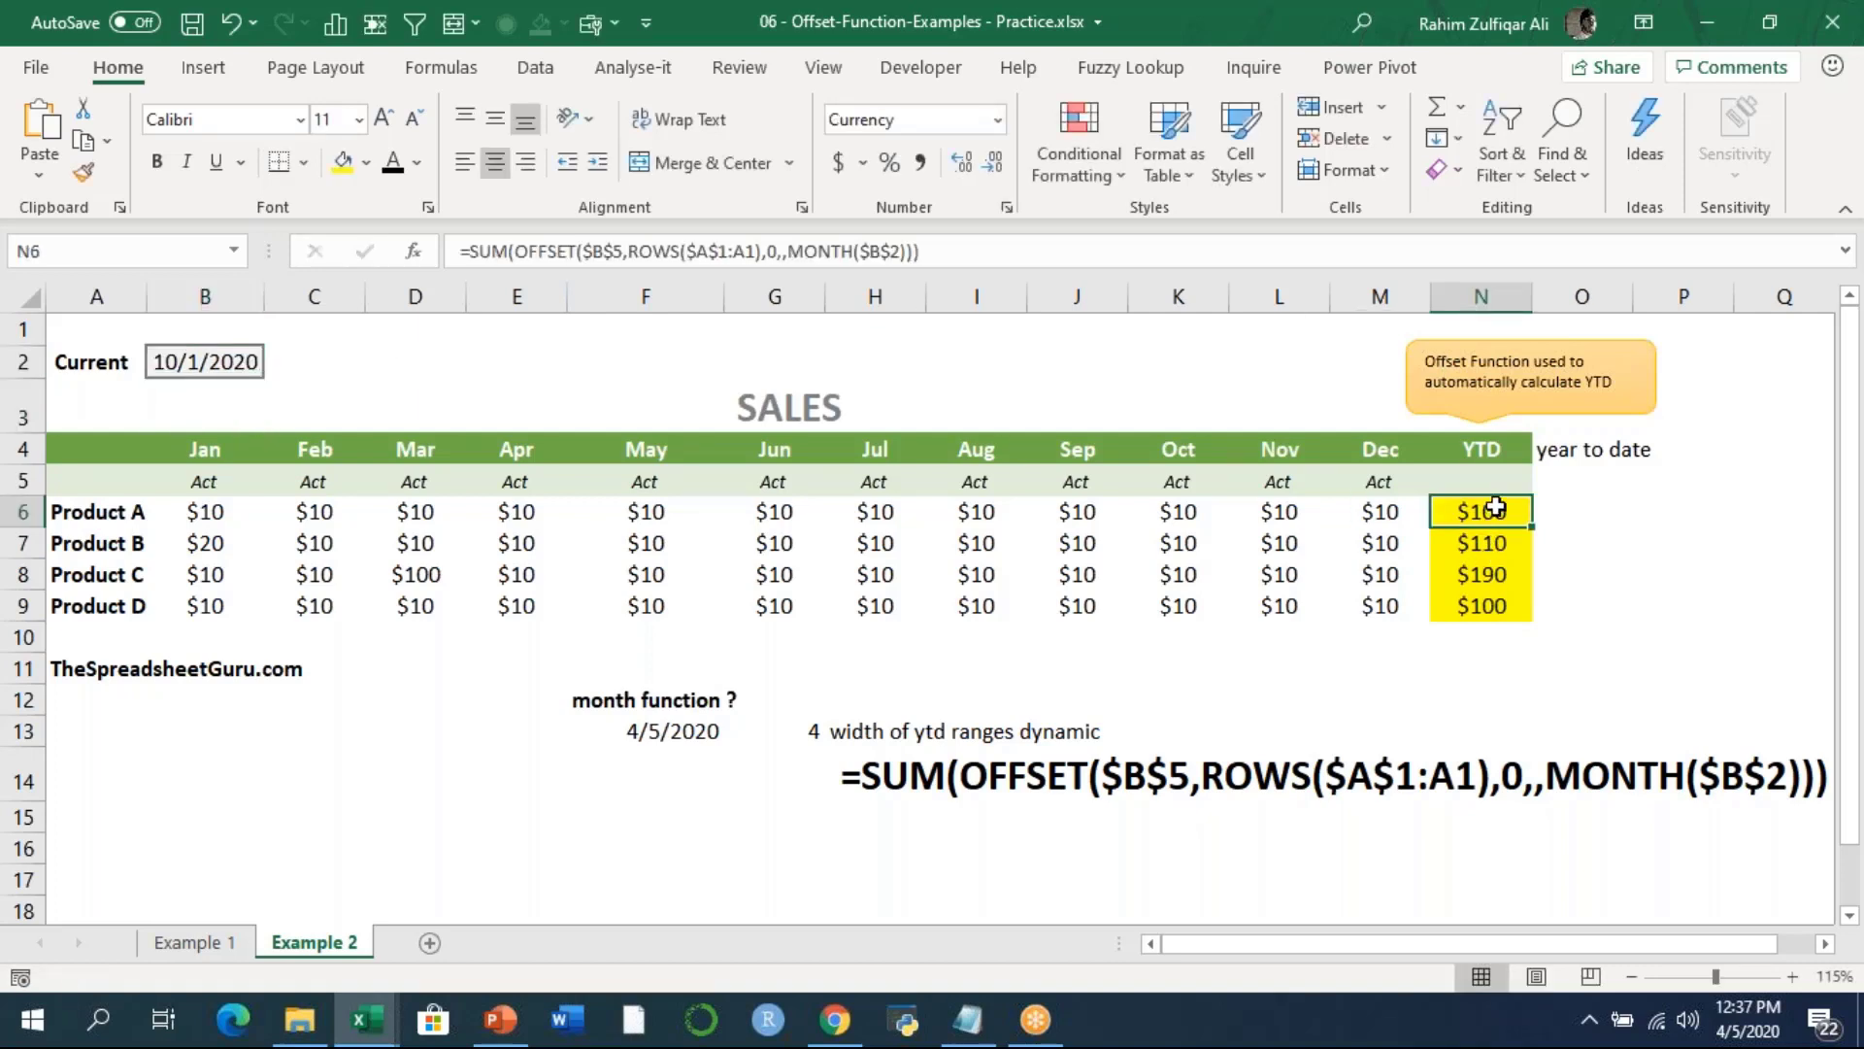
# Edit N6's formula and highlight the MONTH($B$2) width argument.
pyautogui.doubleClick(1496, 508)
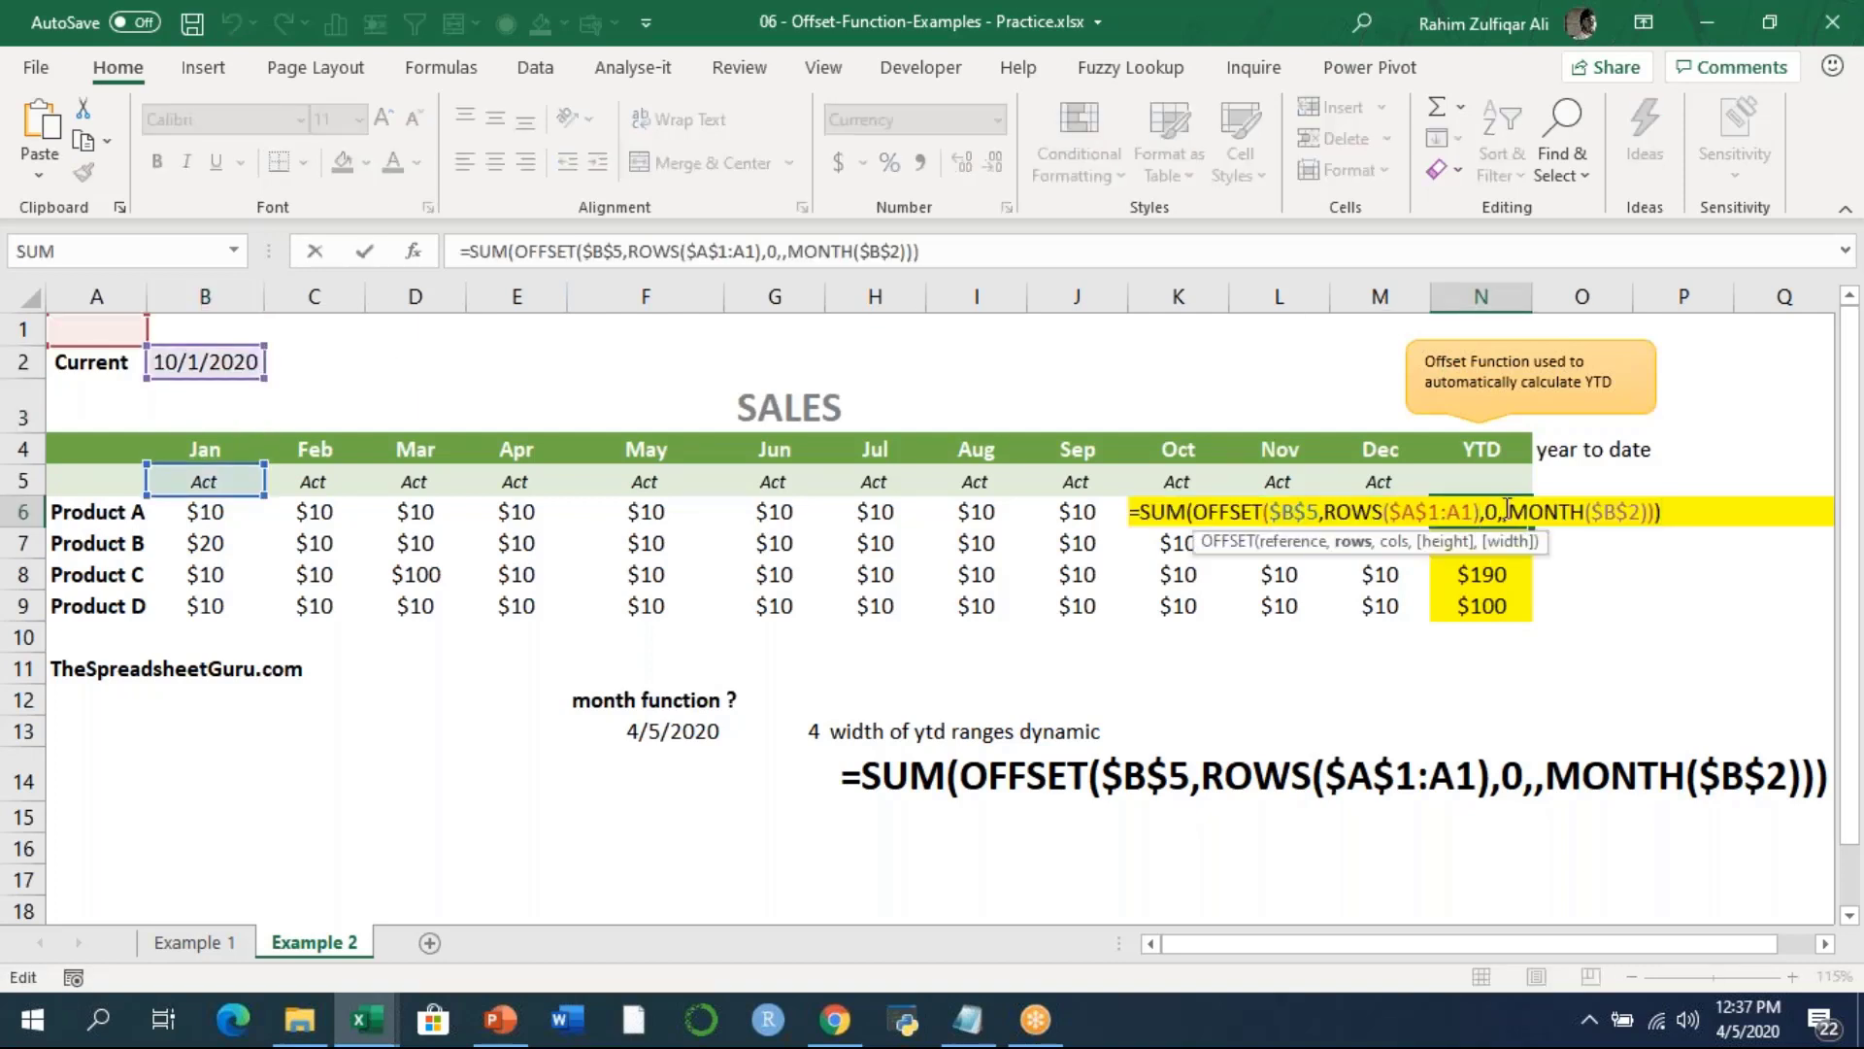
pyautogui.moveTo(1512, 505); pyautogui.dragTo(1653, 509)
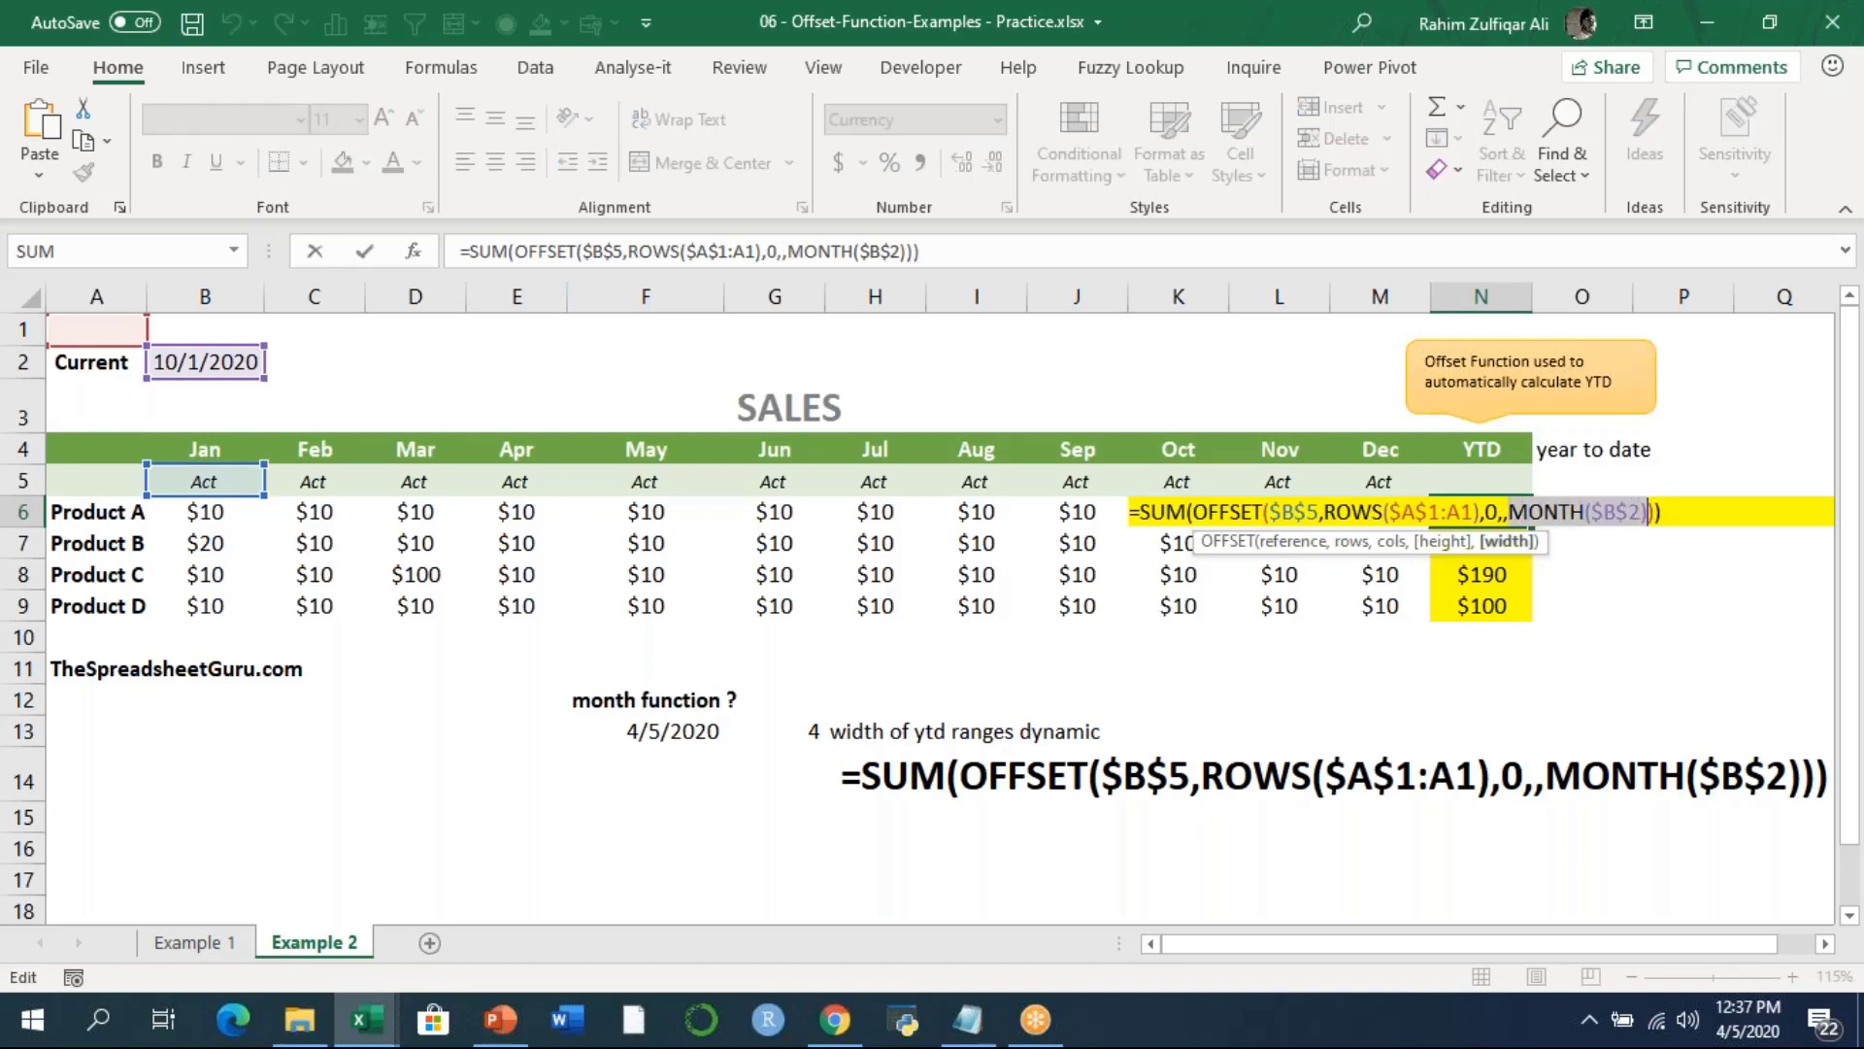